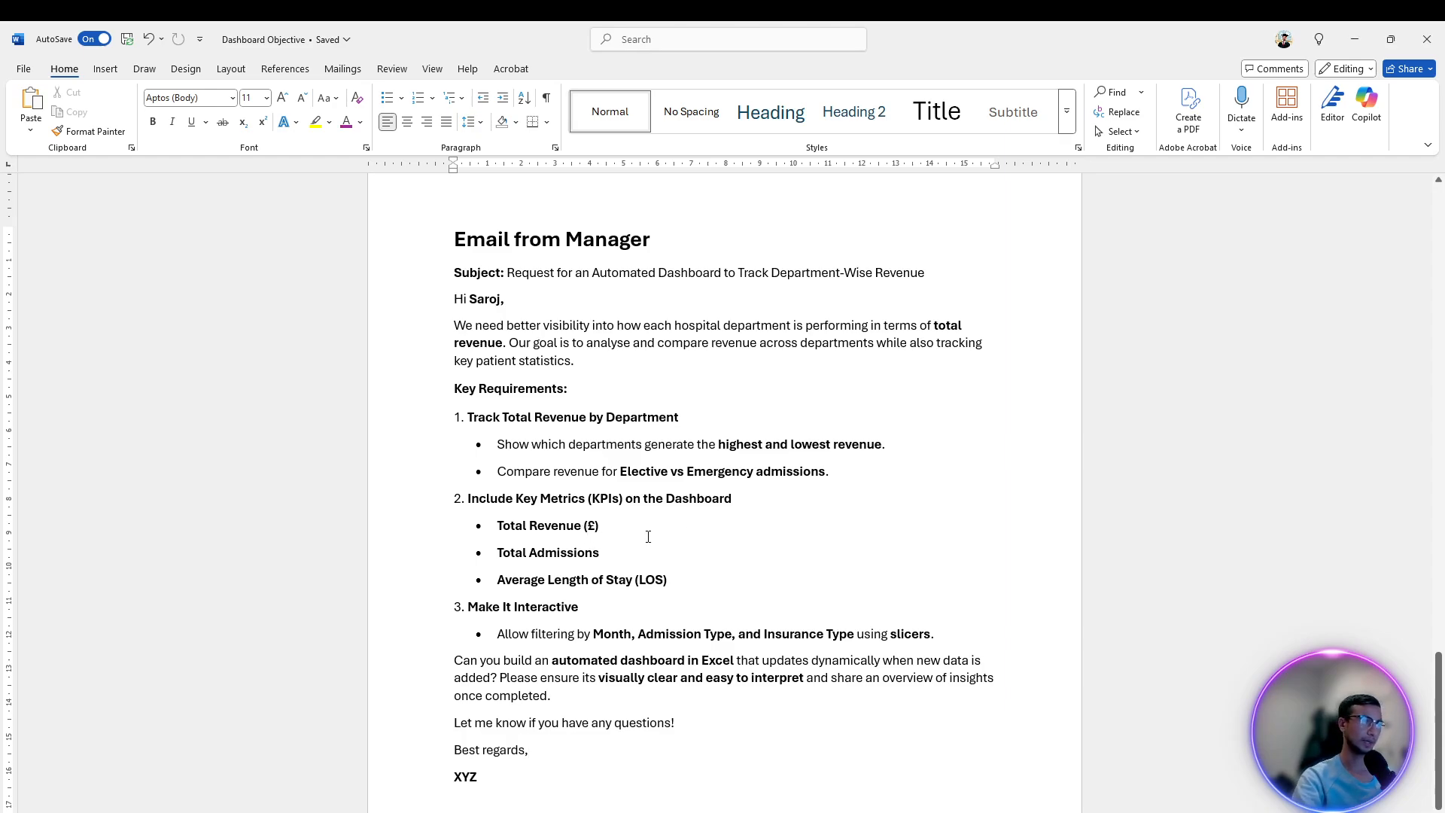
Review the interactivity requirements in the manager's email and the dashboard request in the Capture.JPG image
click(652, 611)
click(847, 633)
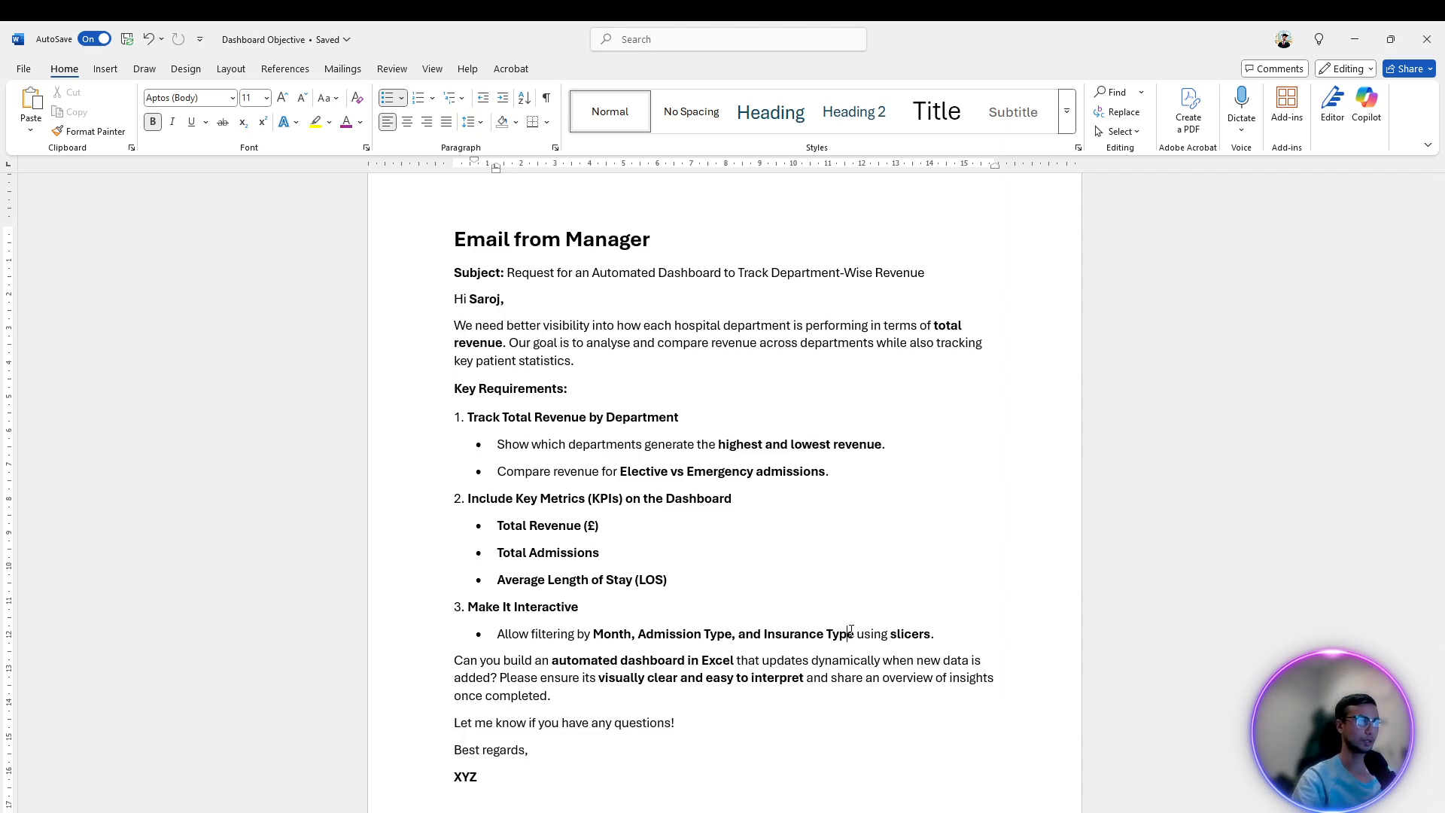
key(alt+Tab)
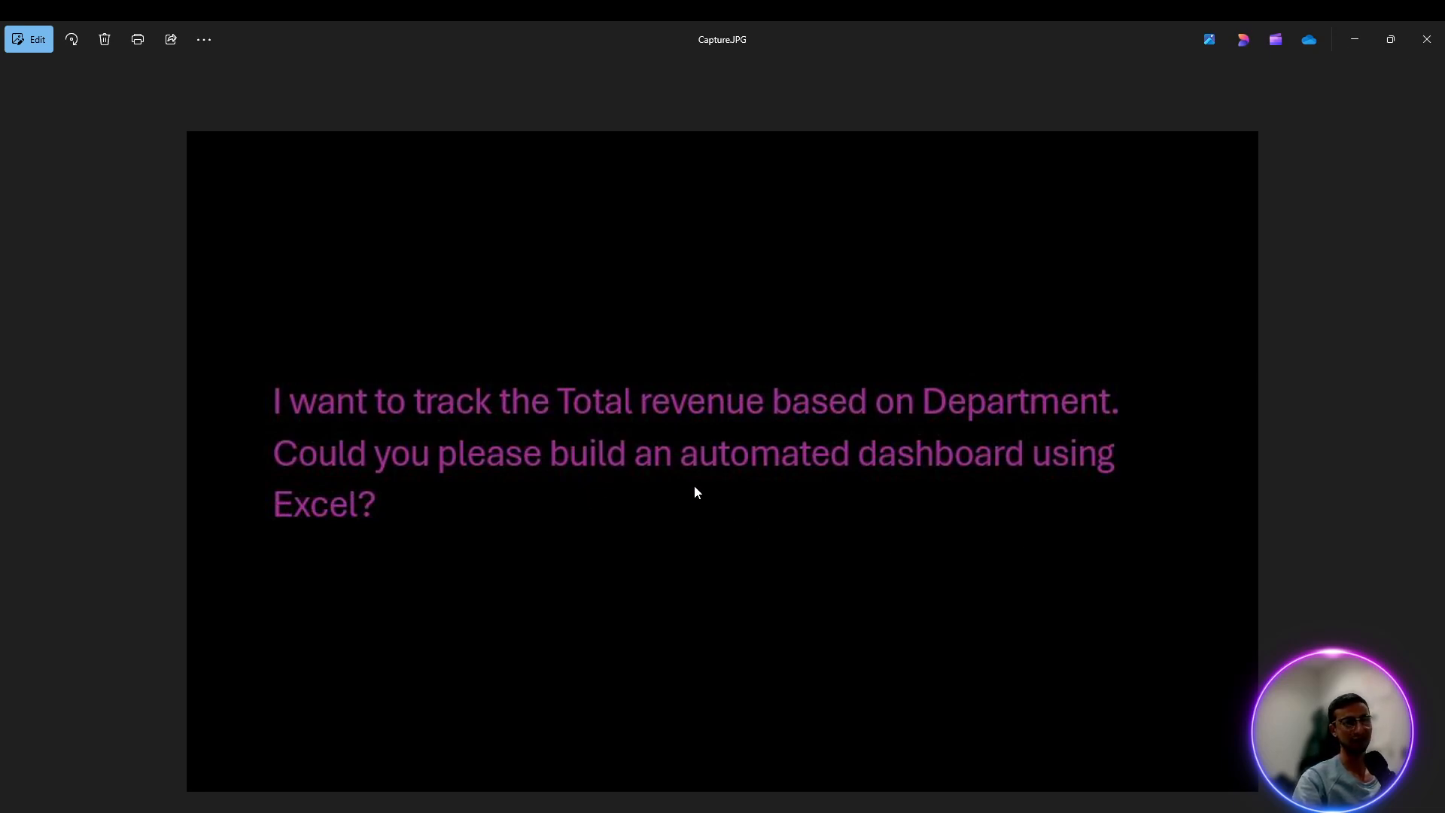
Switch to the Revenue Tracker workbook in Excel and examine the patient data, including its departments and diagnoses
key(alt+Tab)
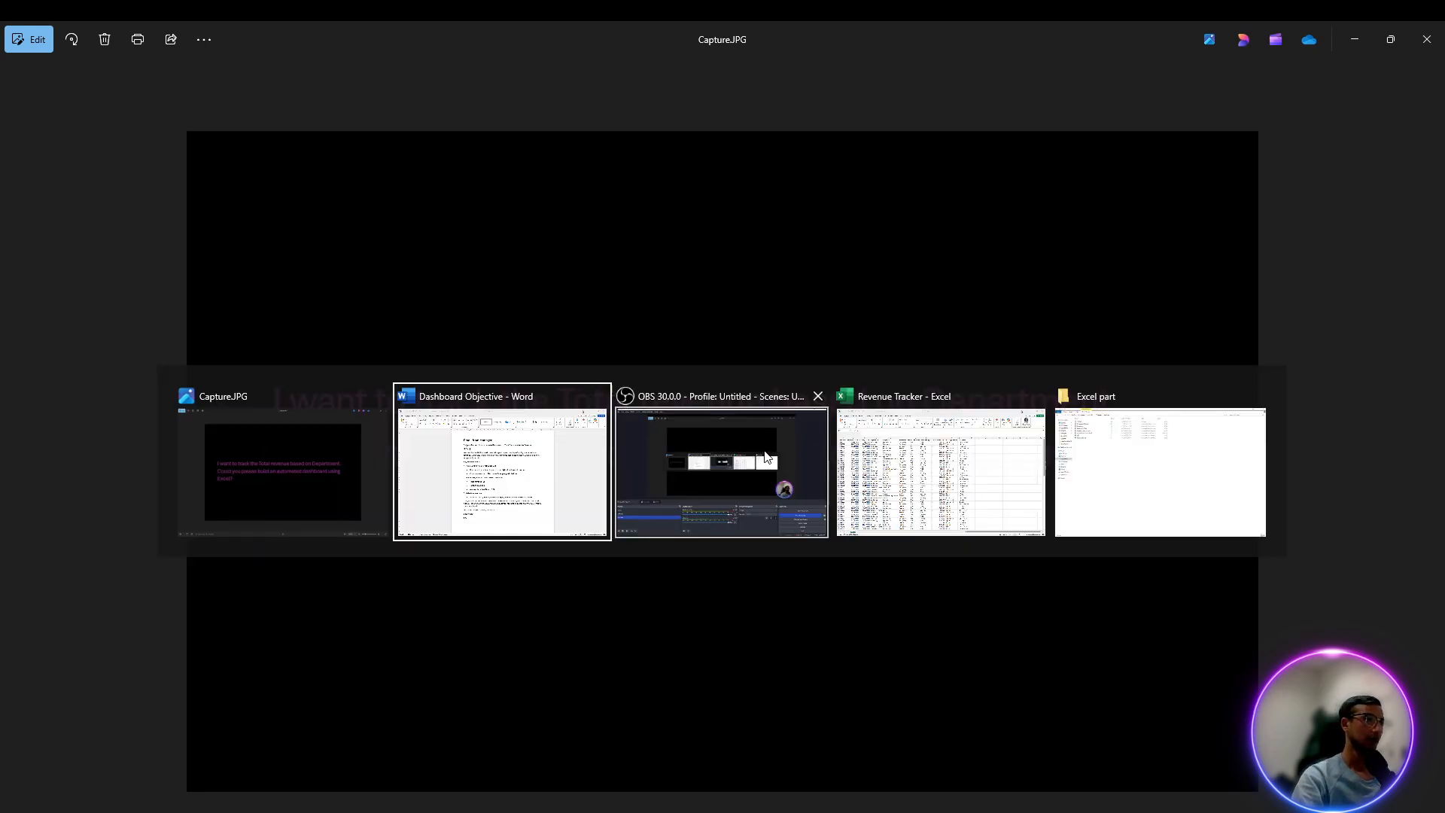
key(alt+Tab)
key(alt+Tab)
click(659, 481)
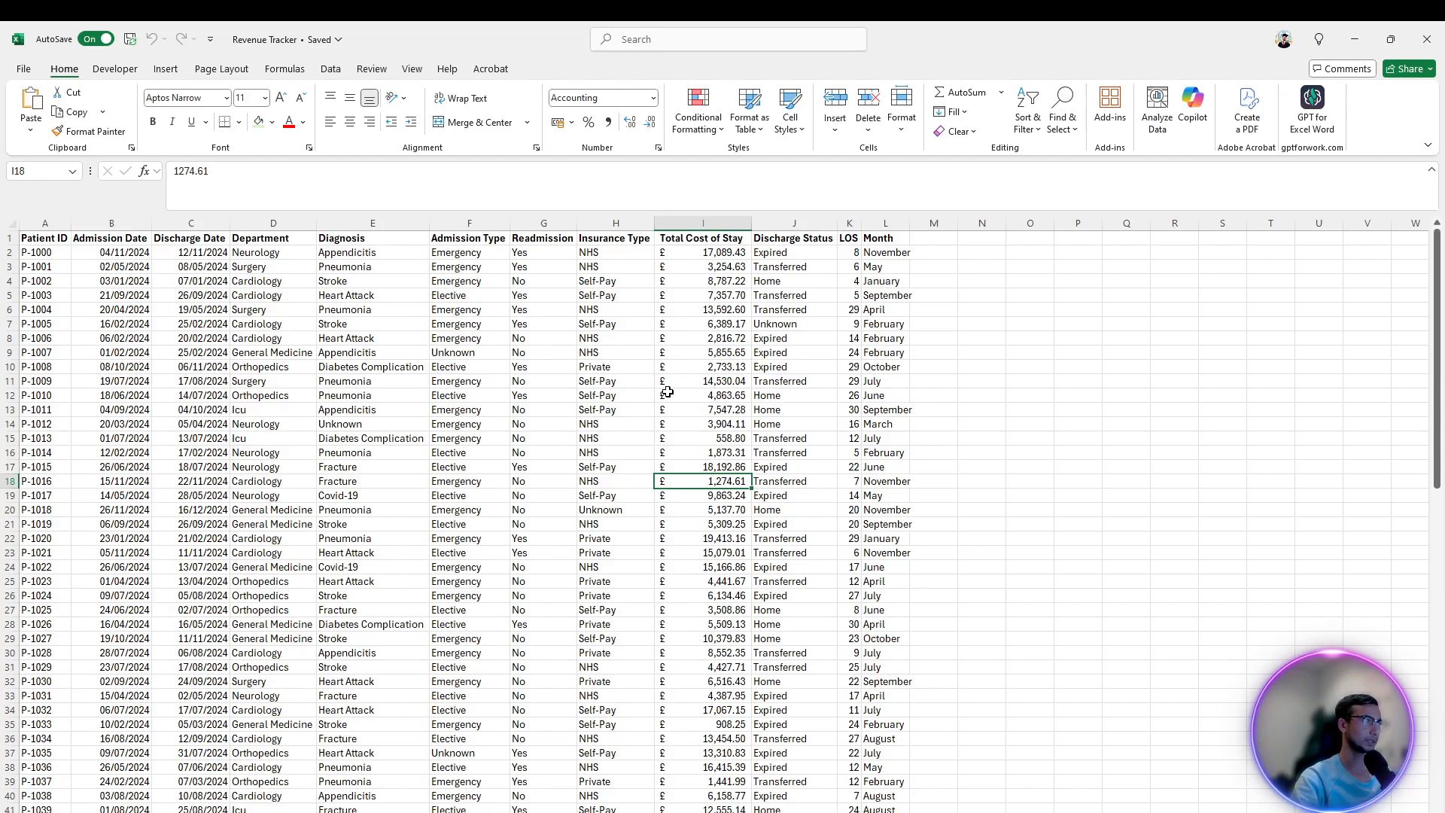
click(1099, 455)
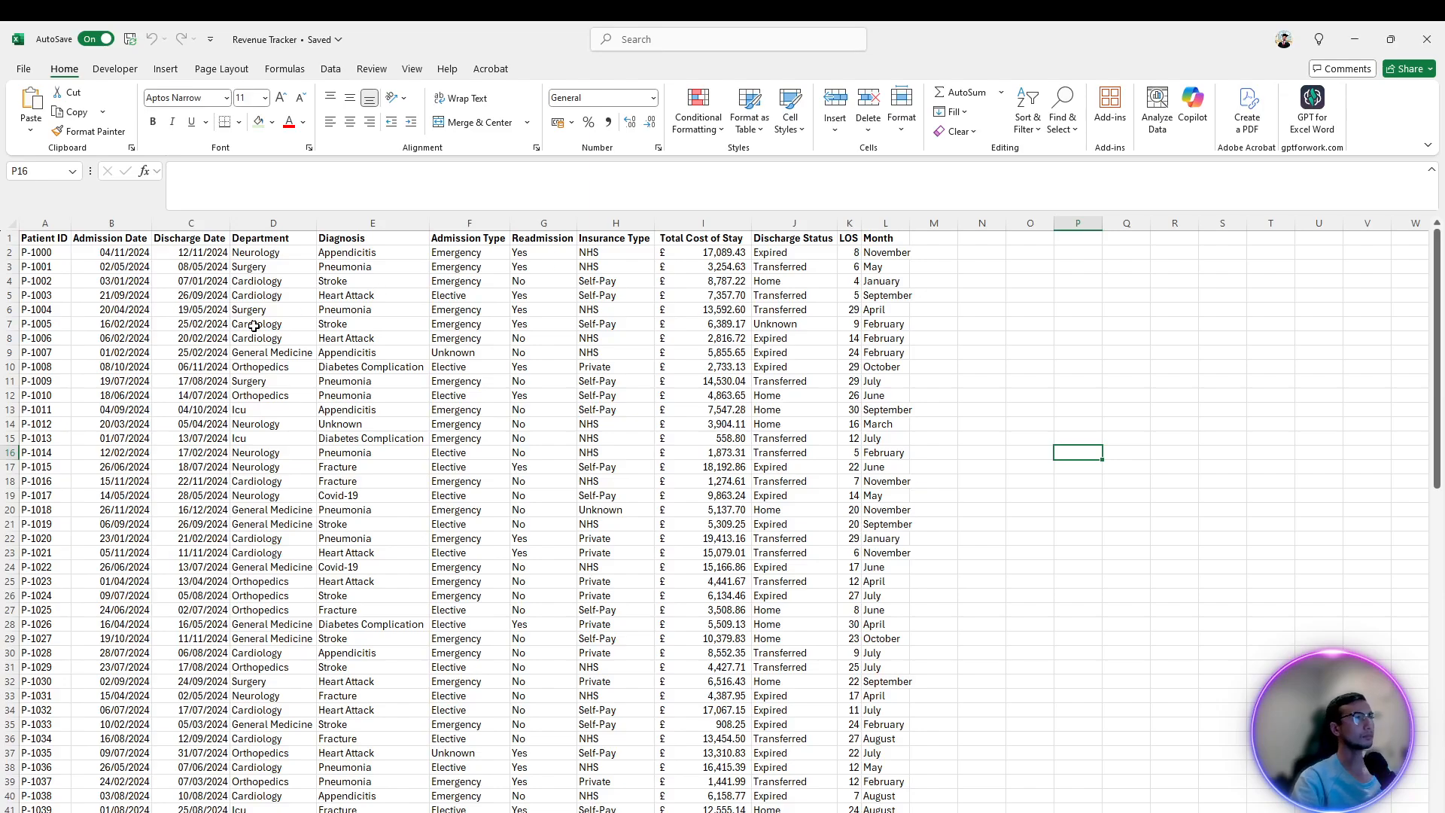
click(333, 355)
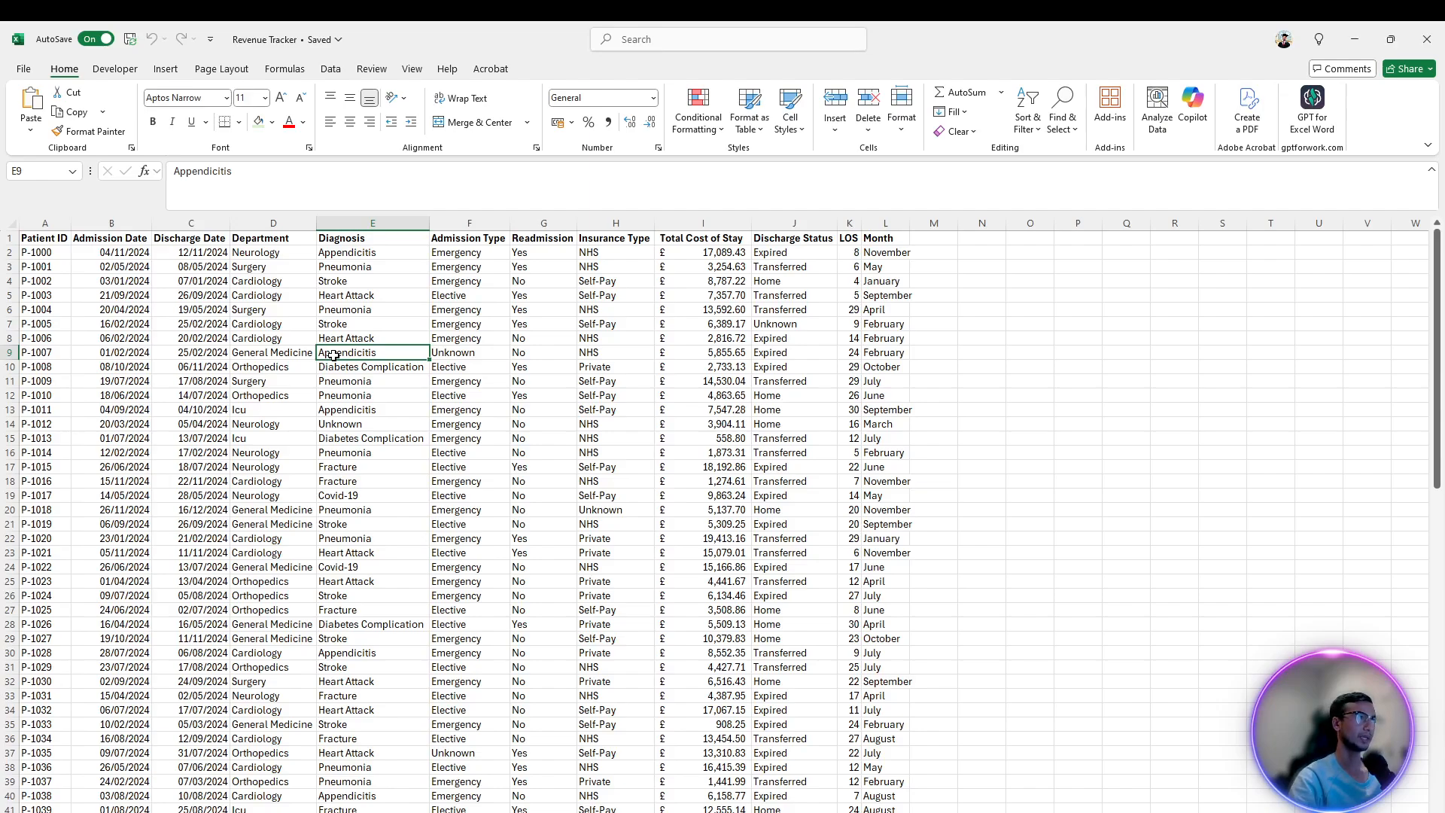
Insert the recommended clustered bar PivotChart summing Total Cost of Stay by Department from those two columns
click(271, 217)
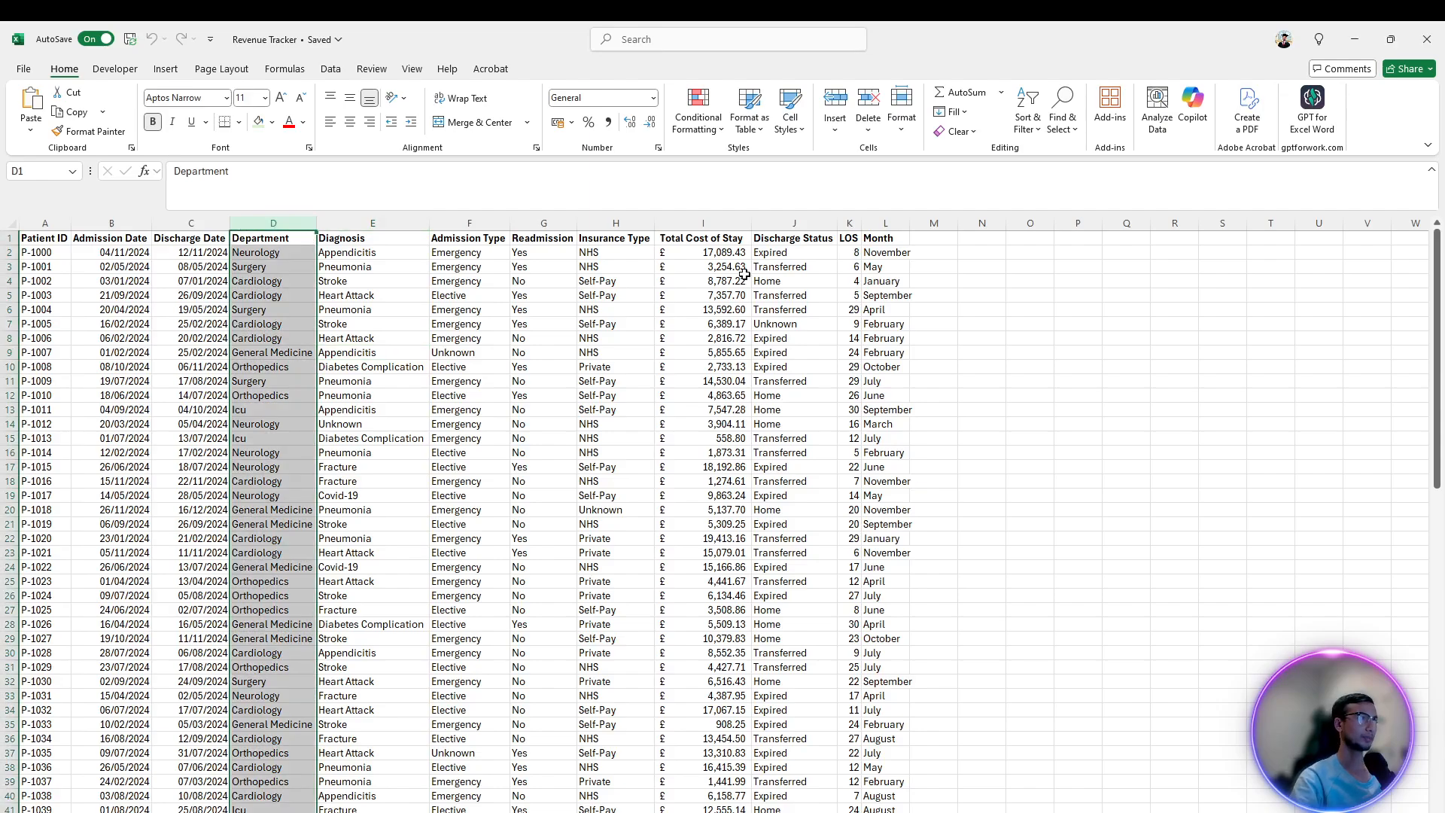
ctrl+click(699, 217)
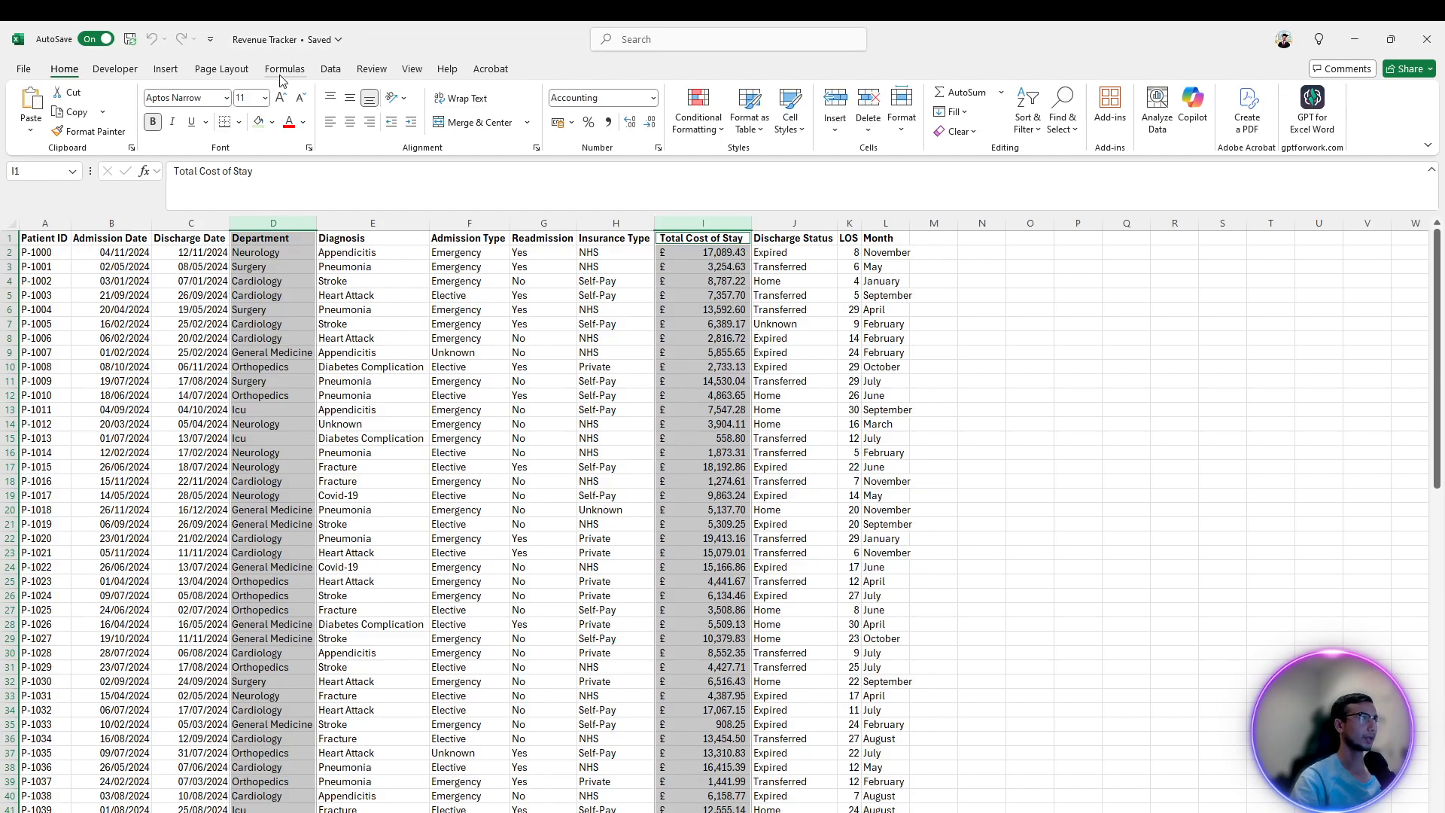
click(179, 75)
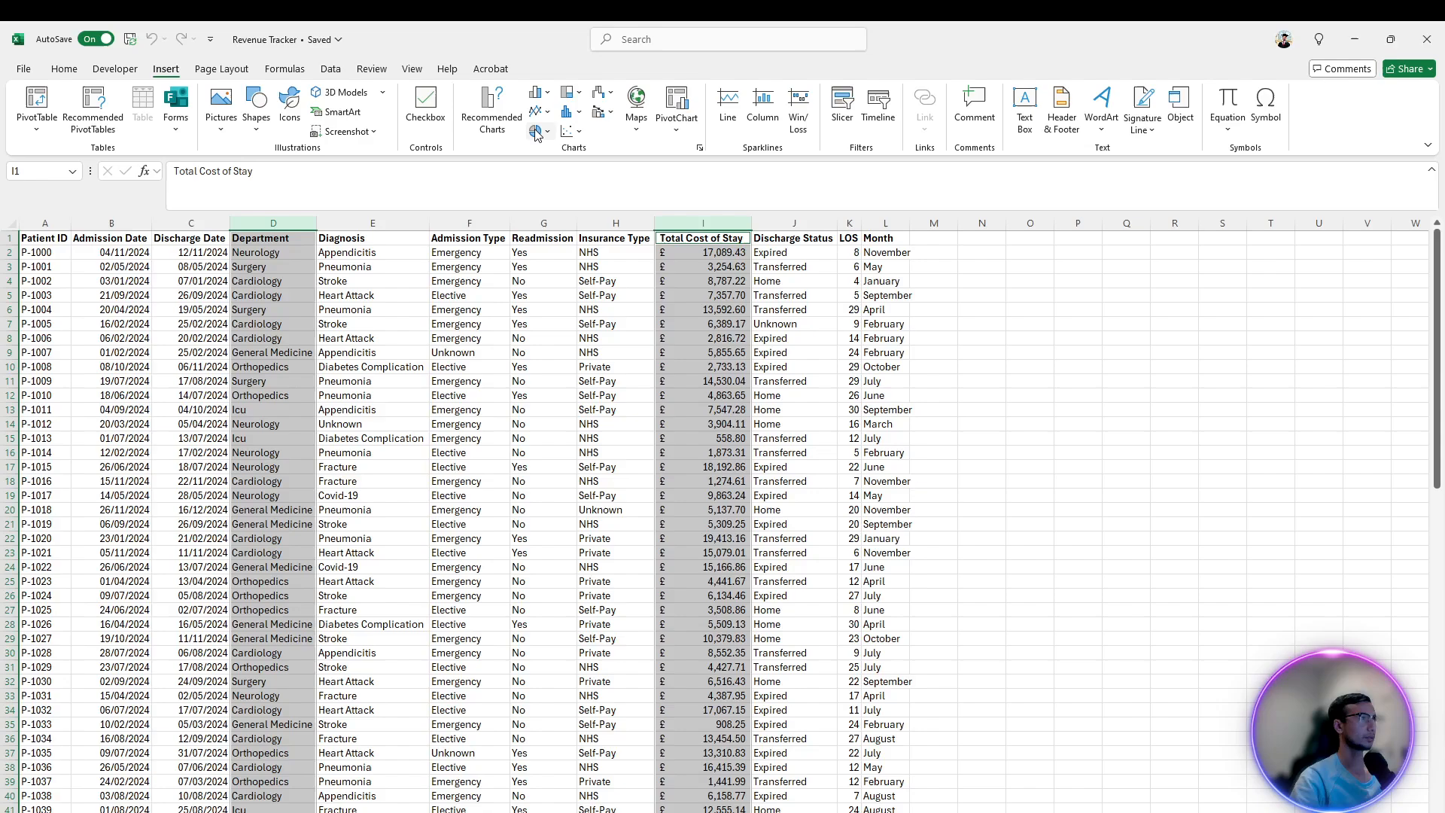
click(489, 134)
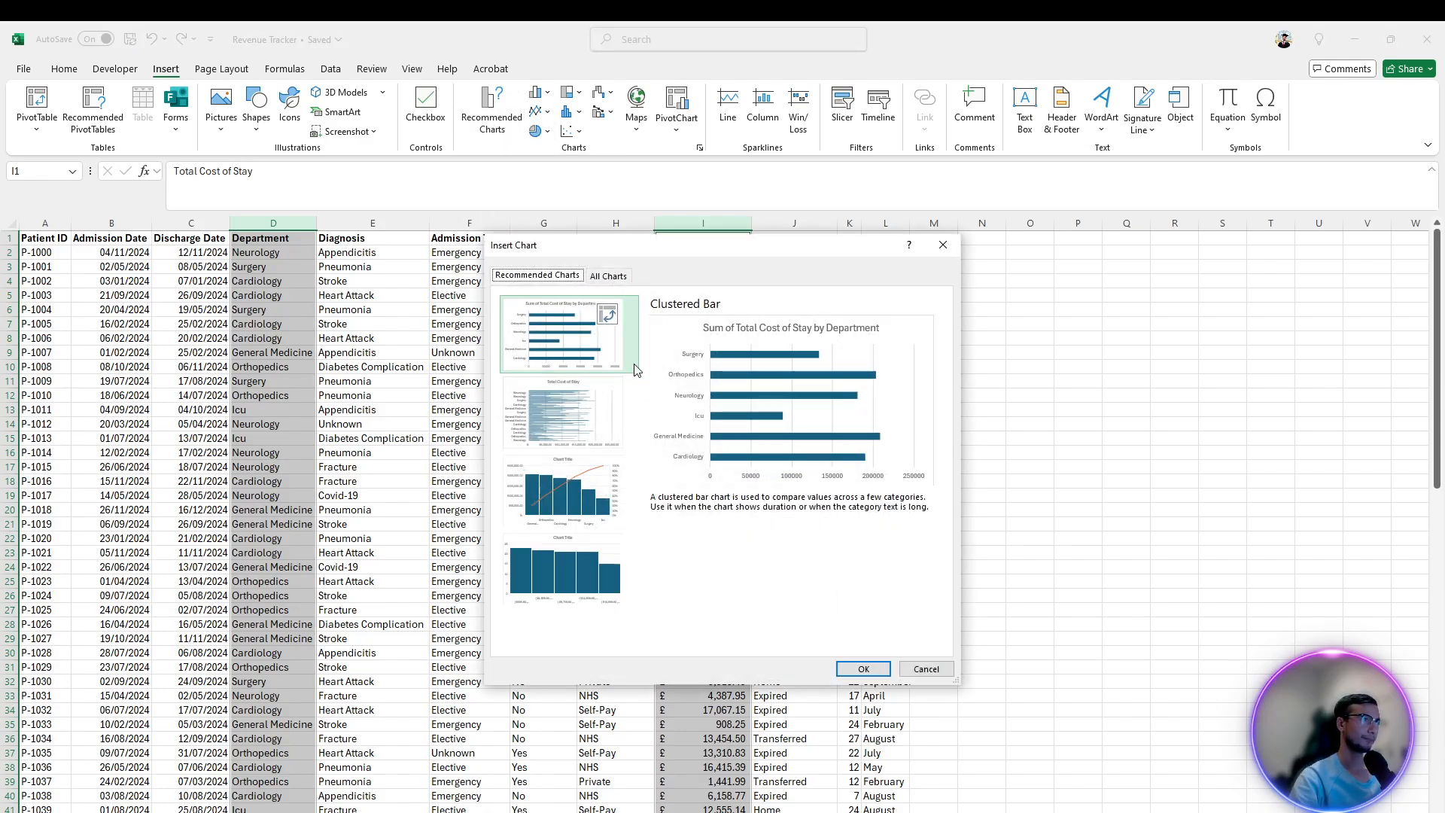
click(866, 669)
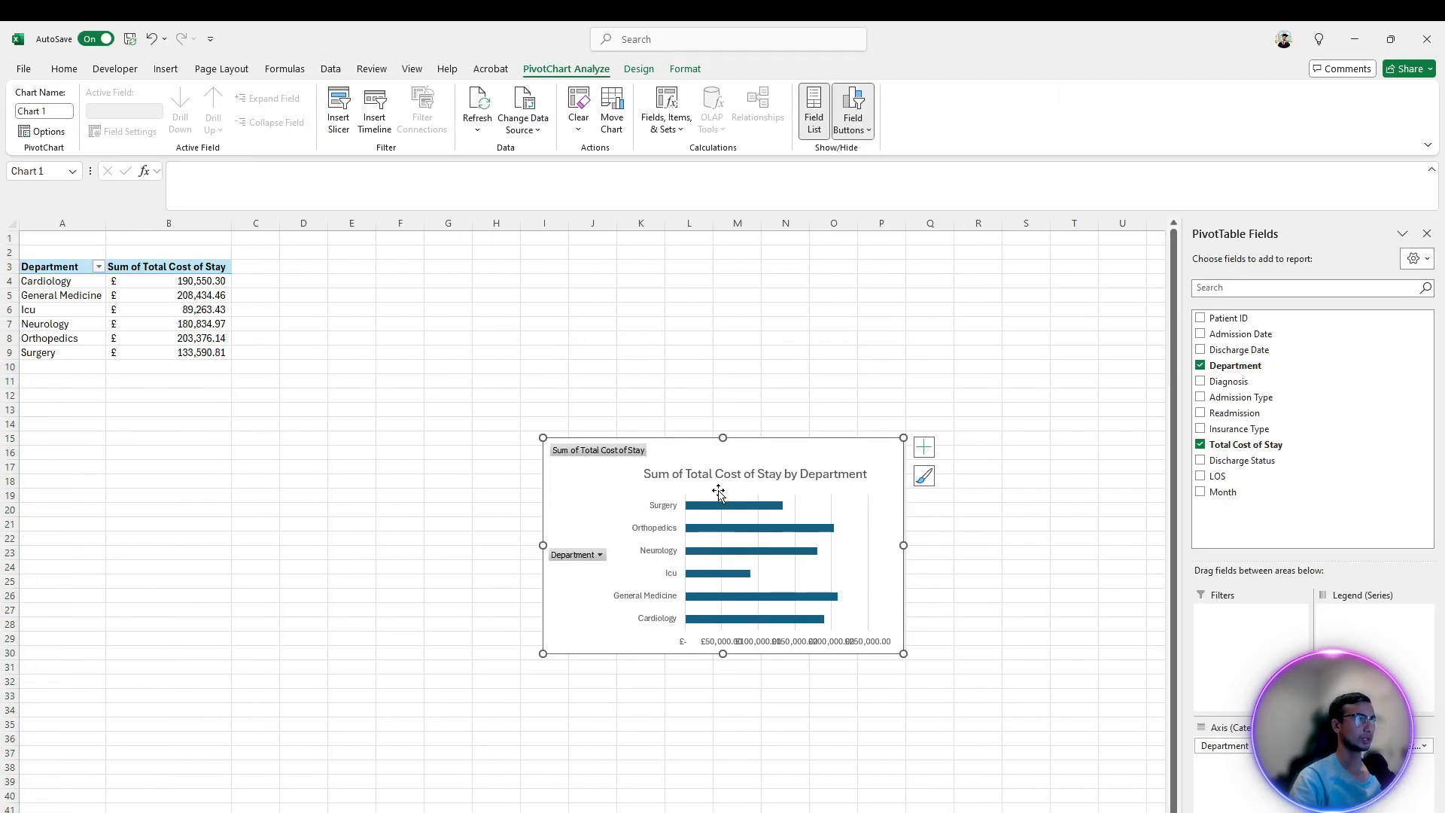
Enlarge the department cost chart and position it below and beside the pivot table
drag(904, 654, 1099, 752)
drag(926, 448, 676, 311)
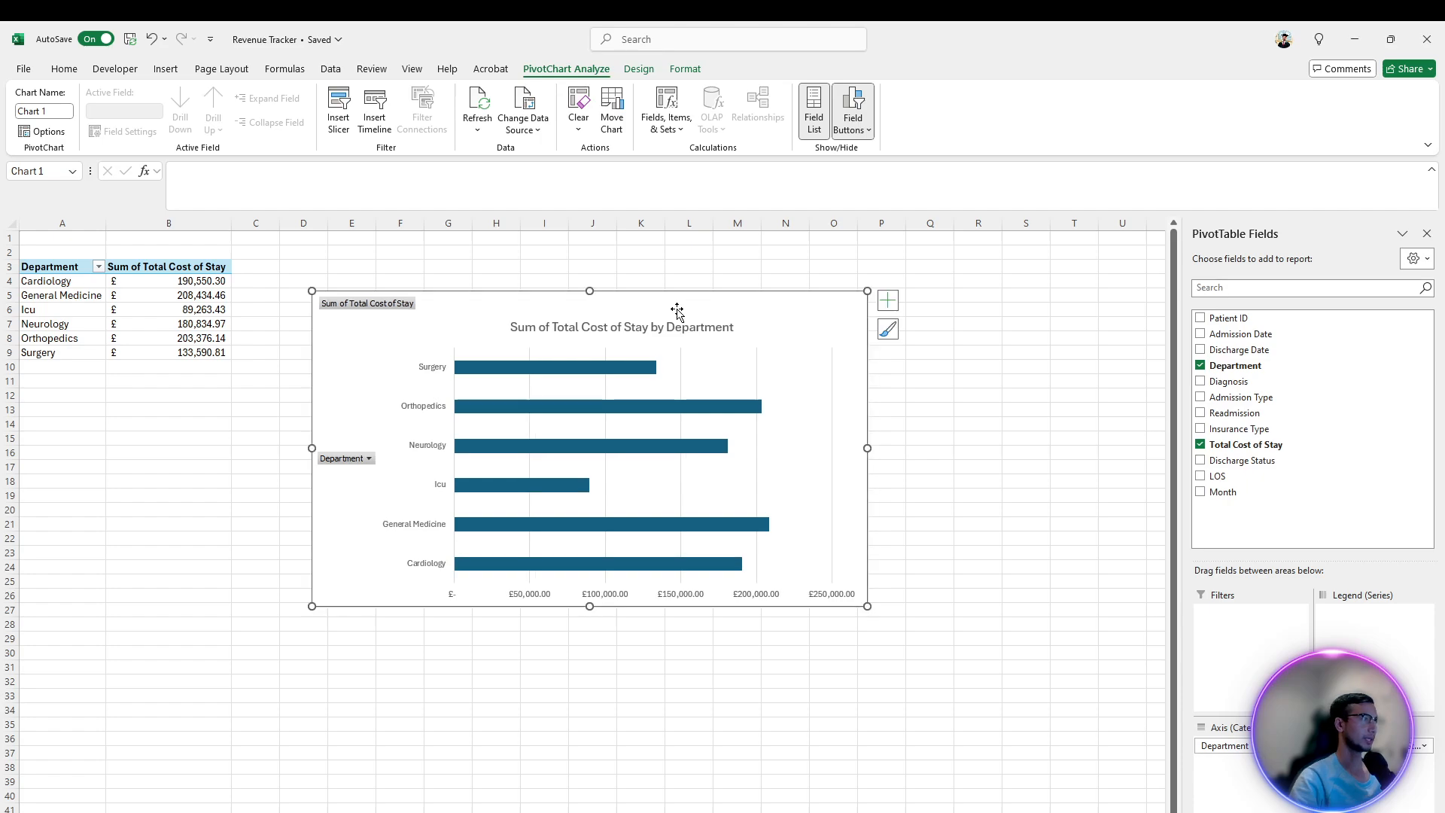
click(114, 338)
click(441, 319)
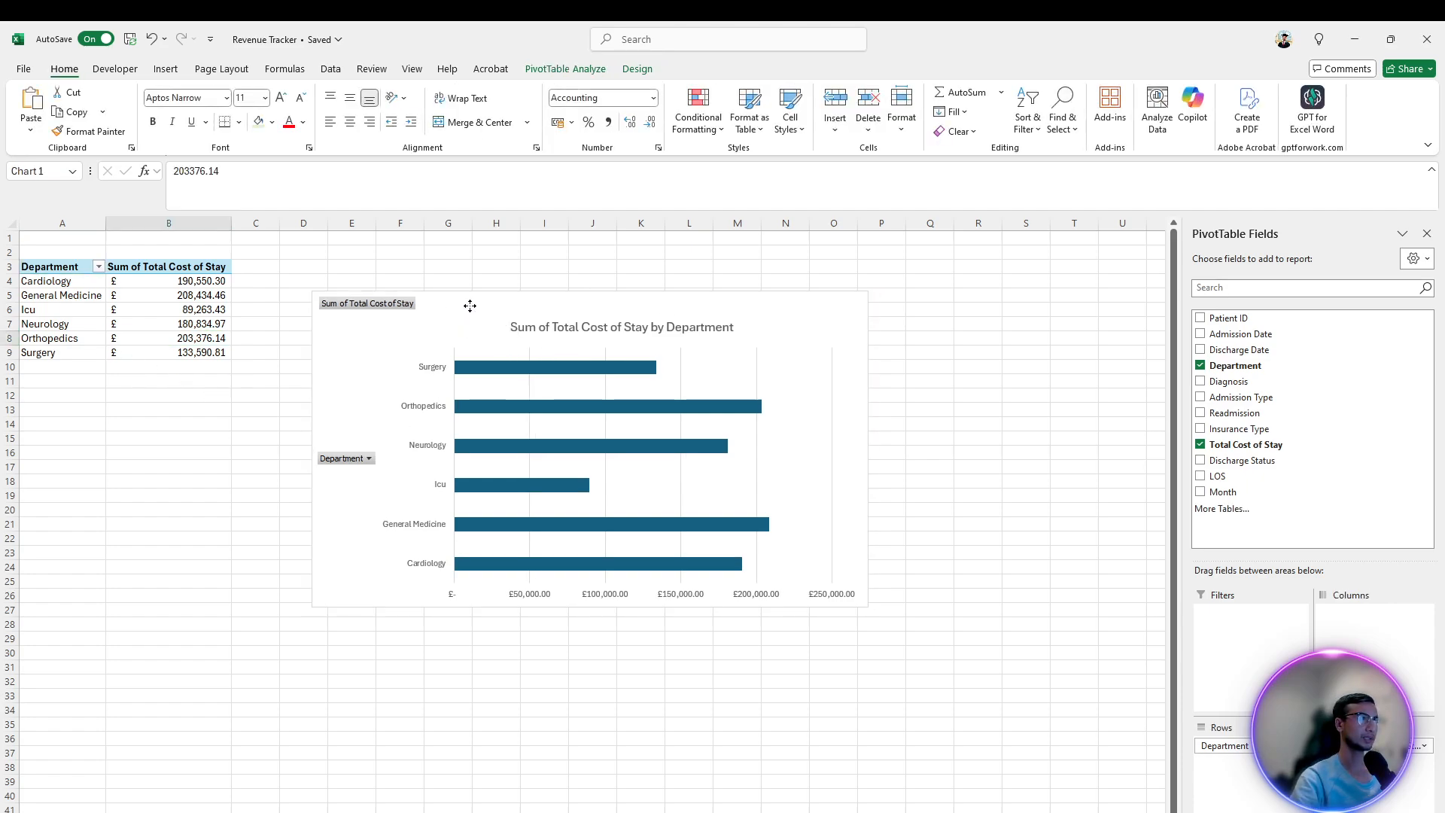
drag(865, 605, 953, 671)
drag(723, 306, 676, 353)
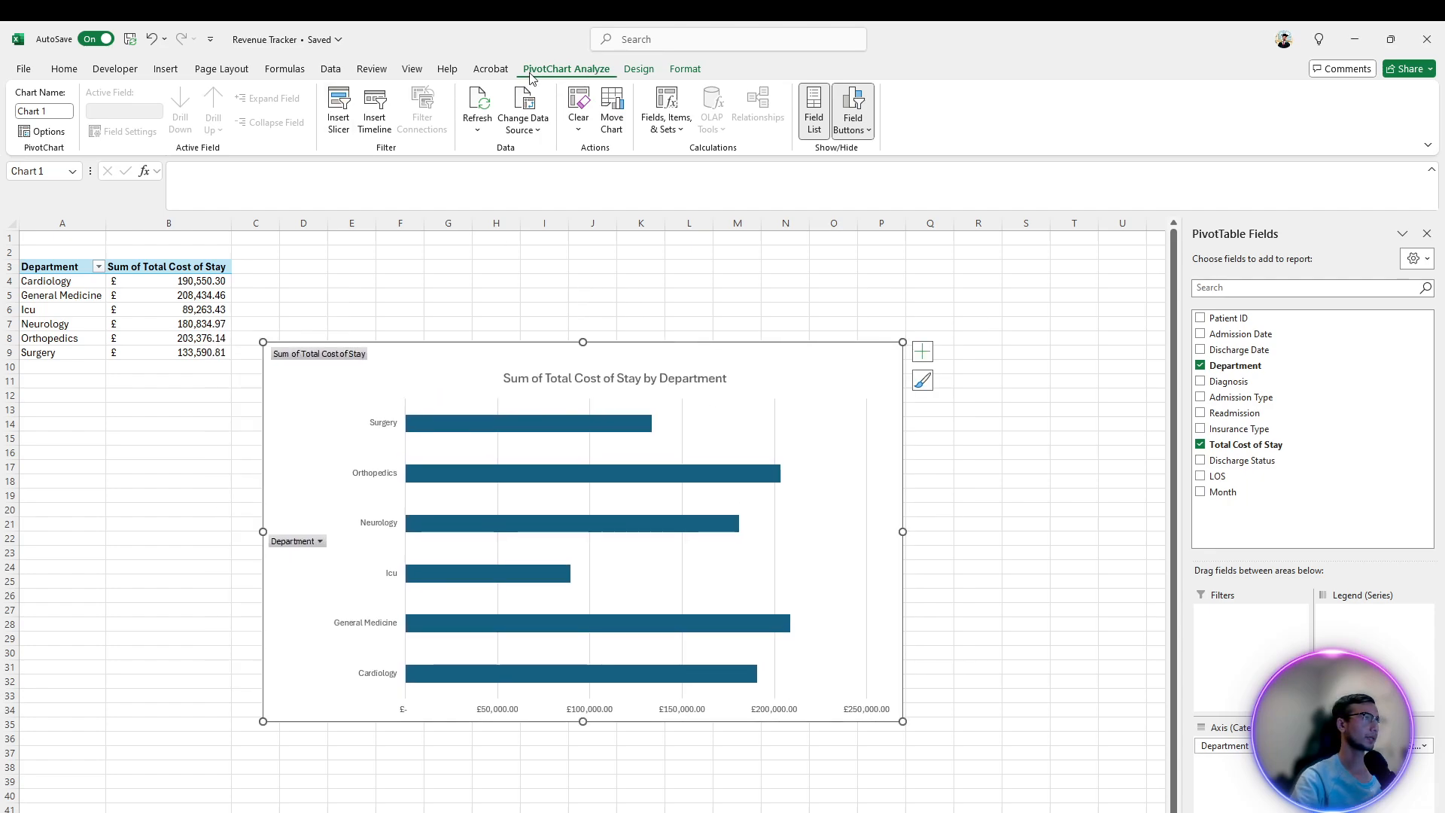
Apply the dark gradient chart style and sort the department bars from smallest to largest
click(639, 69)
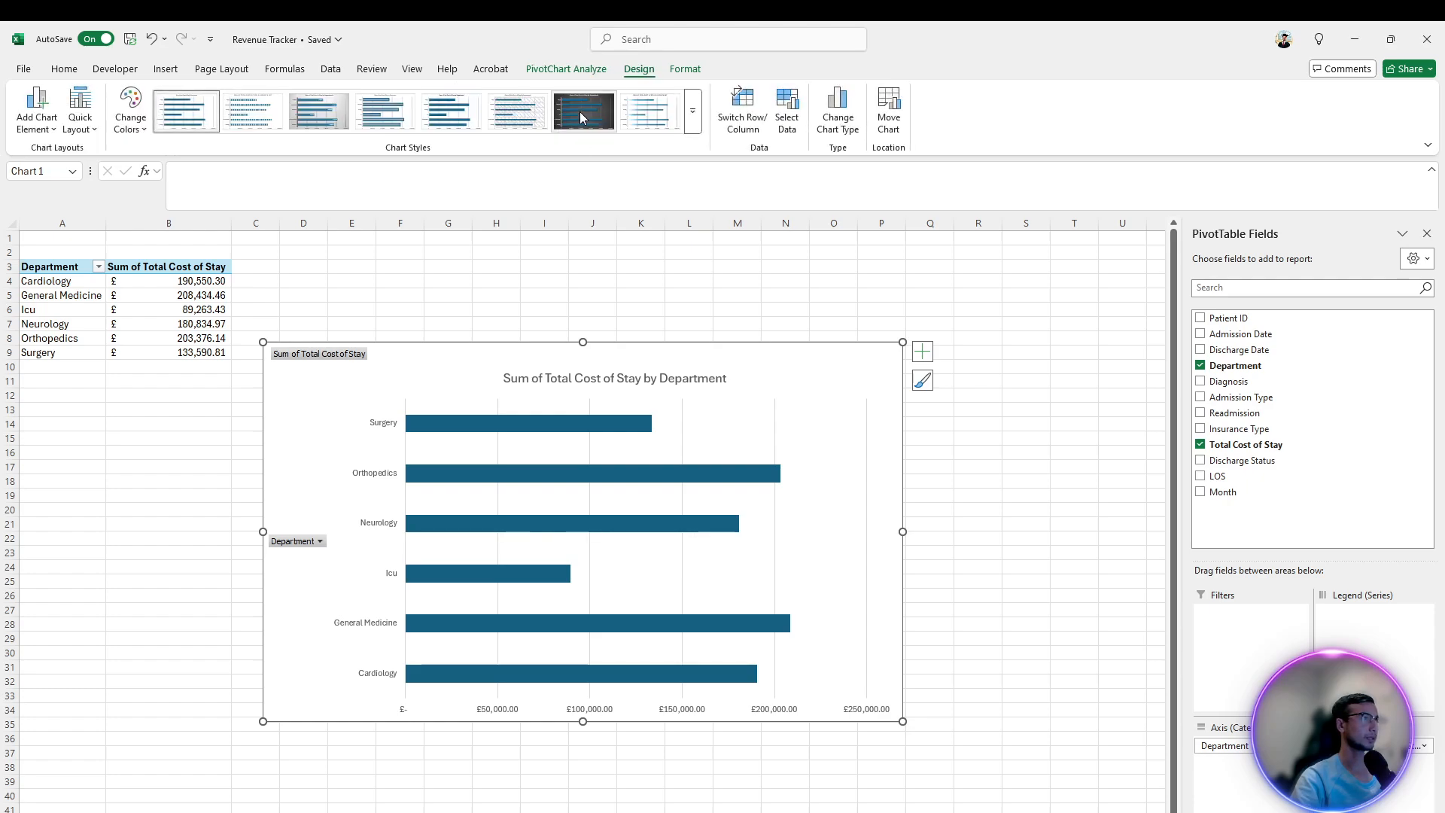
click(579, 111)
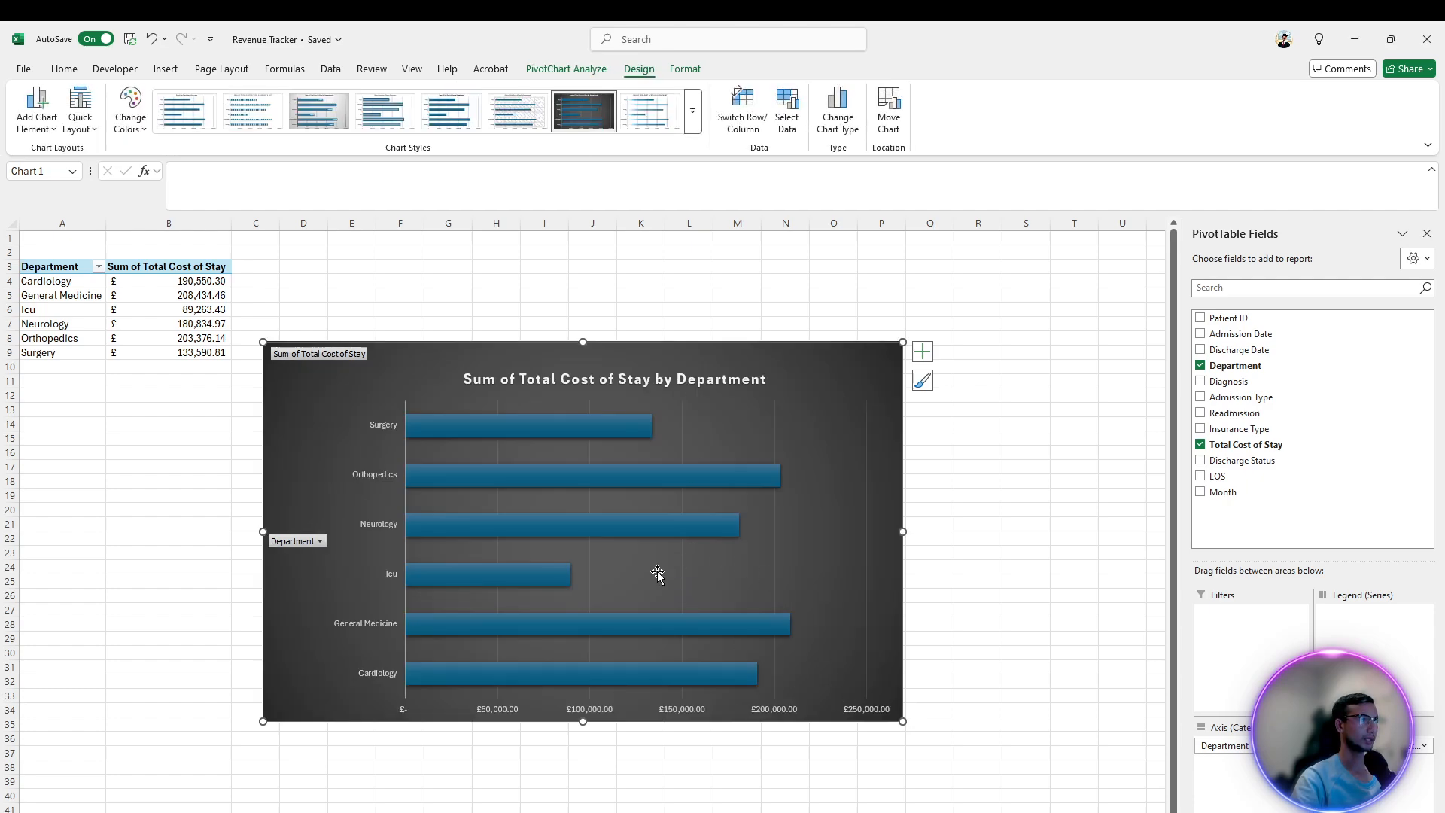
click(554, 426)
right_click(553, 426)
mouse_move(618, 436)
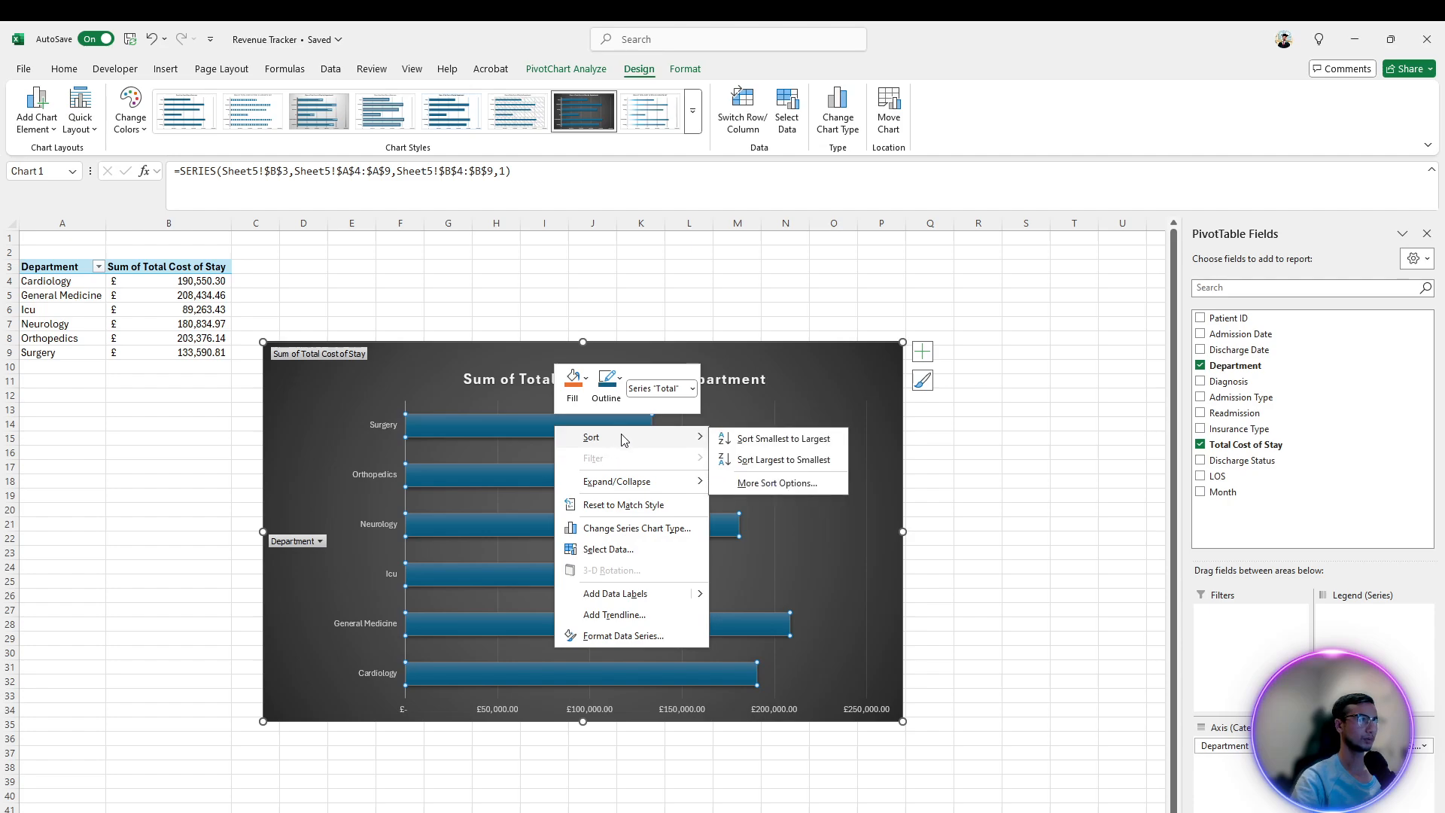
click(768, 440)
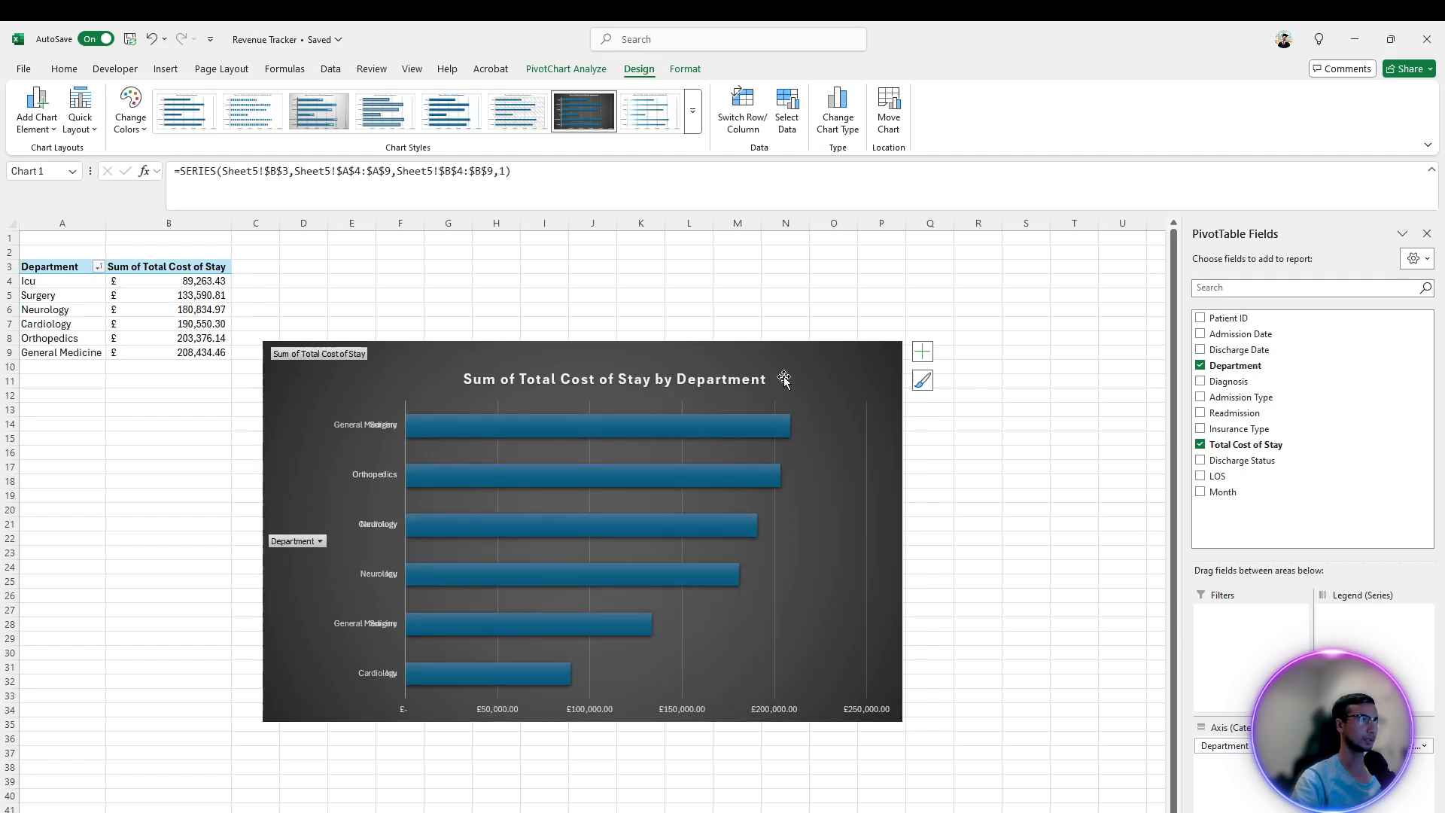
Change the chart title to "Total Cost of Stay by Department"
click(519, 379)
double_click(520, 379)
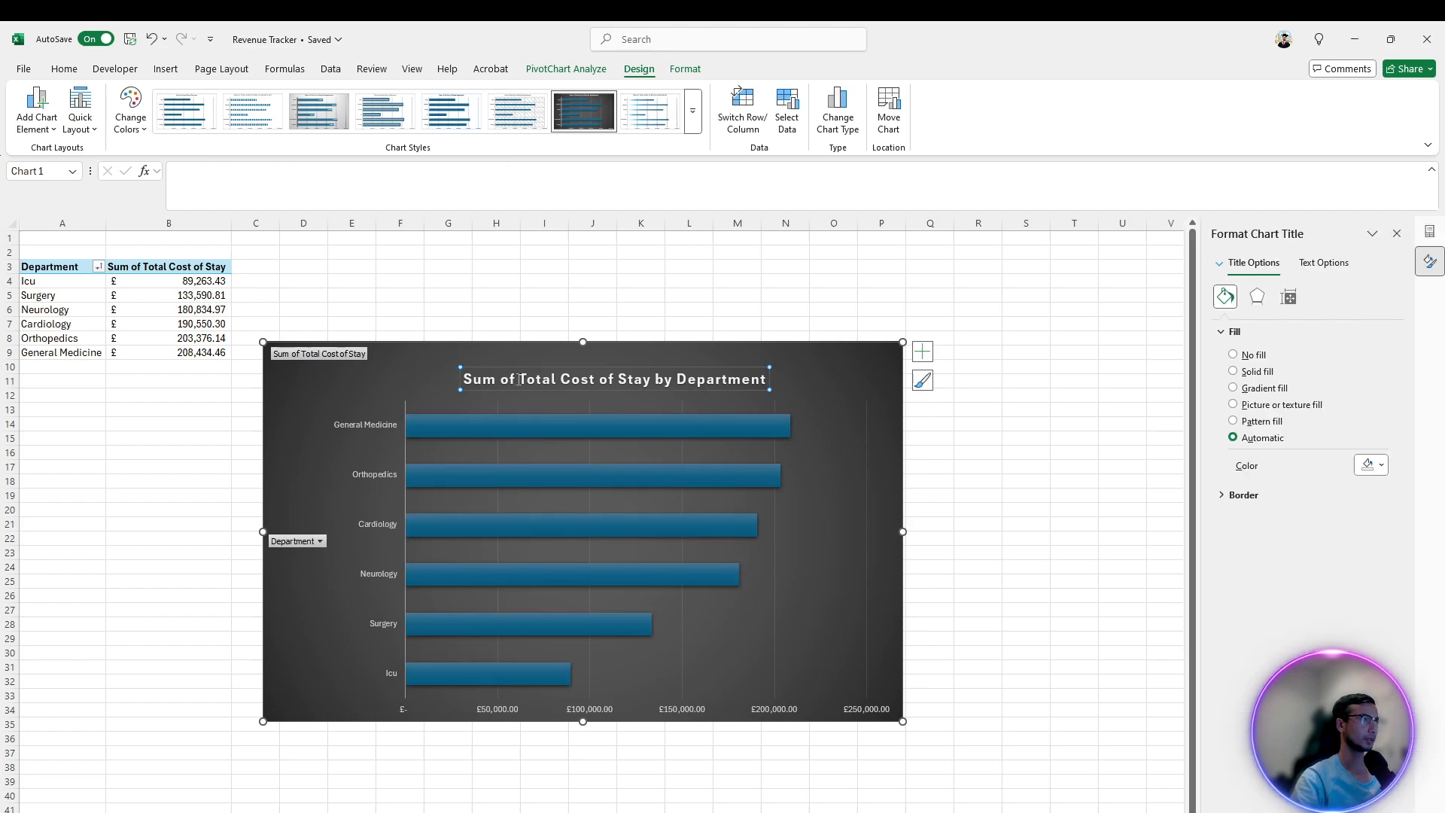
key(BackSpace)
key(BackSpace)
key(BackSpace)
key(BackSpace)
key(BackSpace)
key(BackSpace)
key(BackSpace)
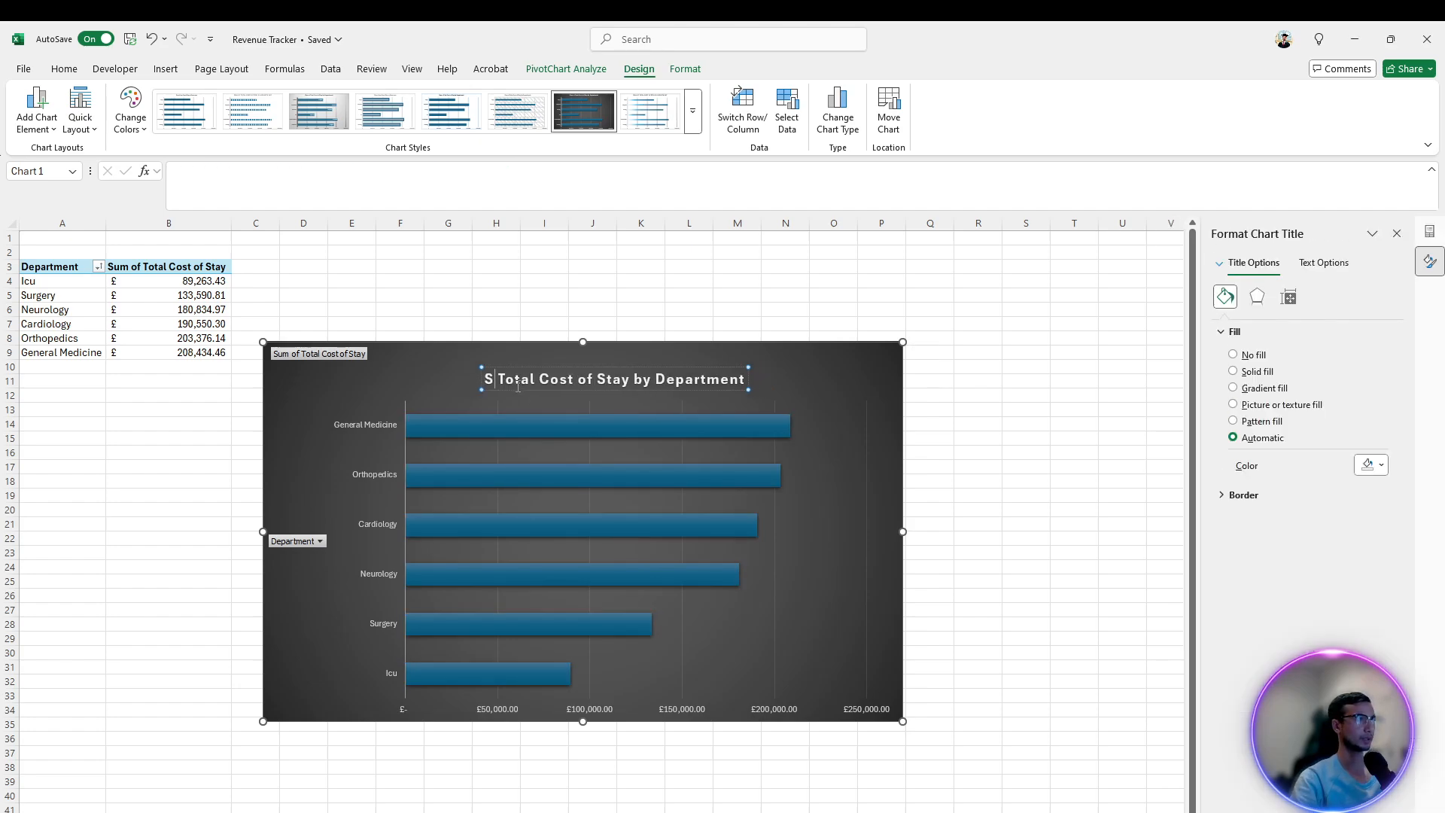
click(851, 390)
click(837, 465)
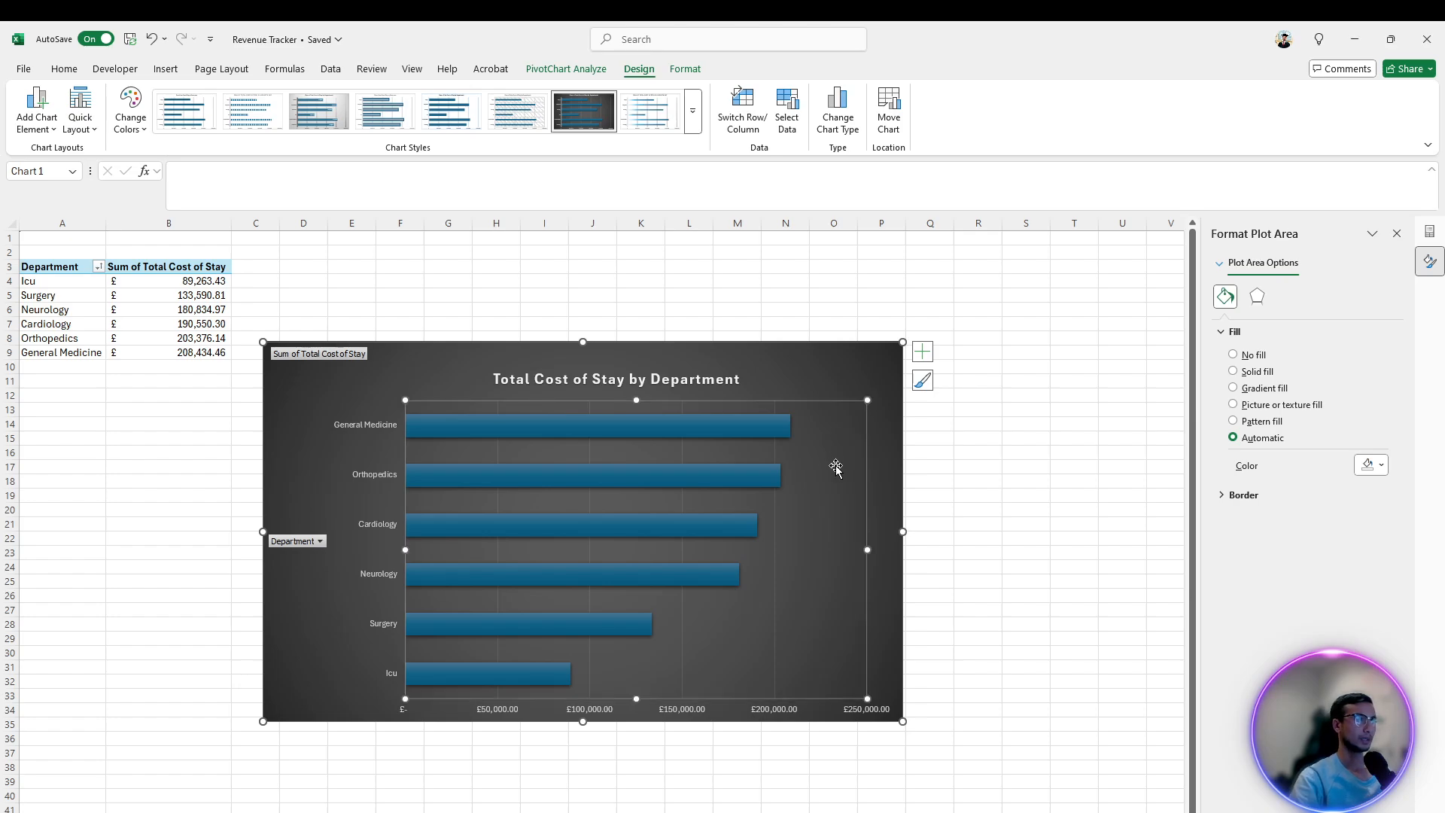
Remove the chart's gridlines and move the chart further down the pivot sheet
click(922, 352)
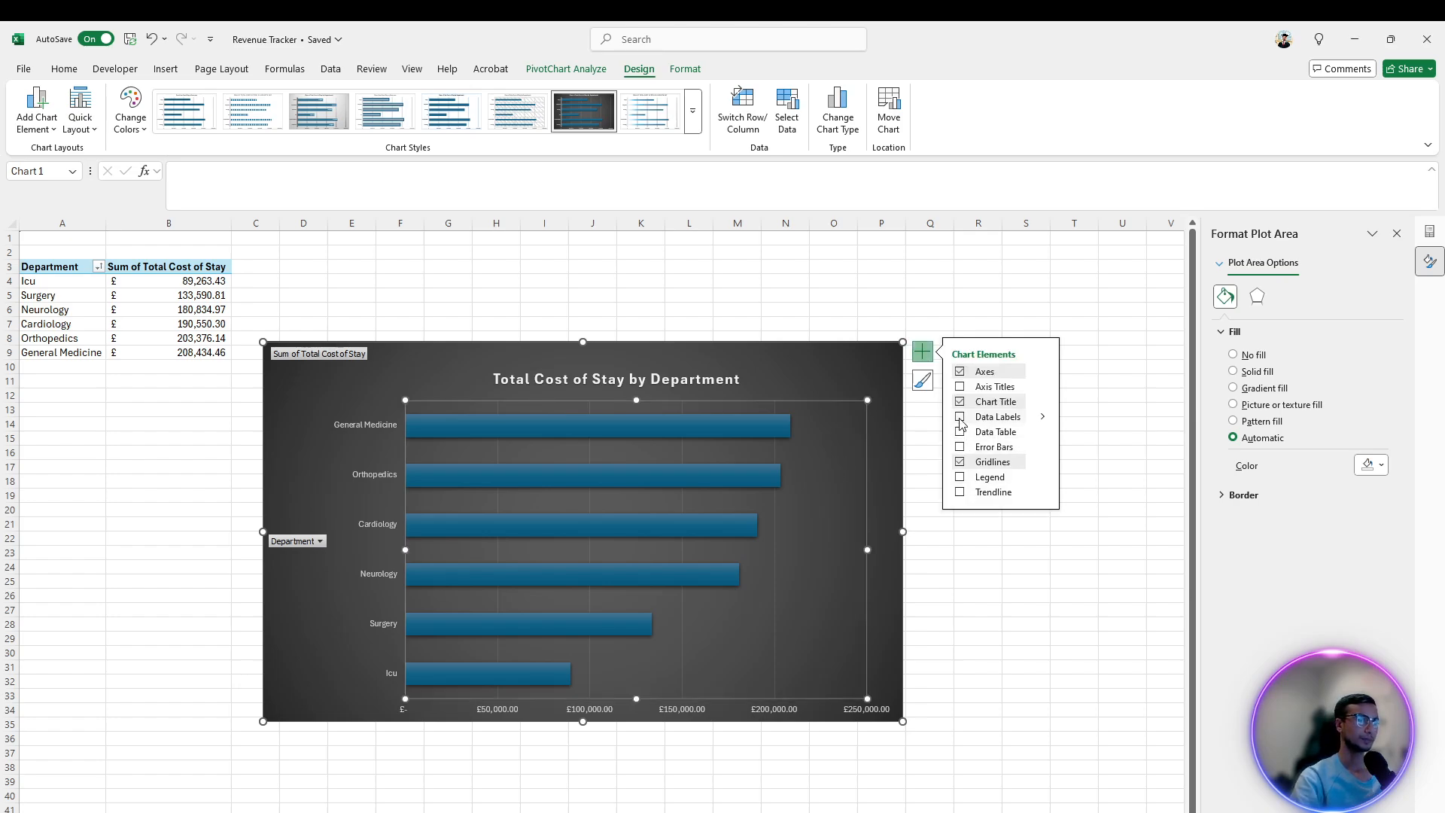
click(1023, 591)
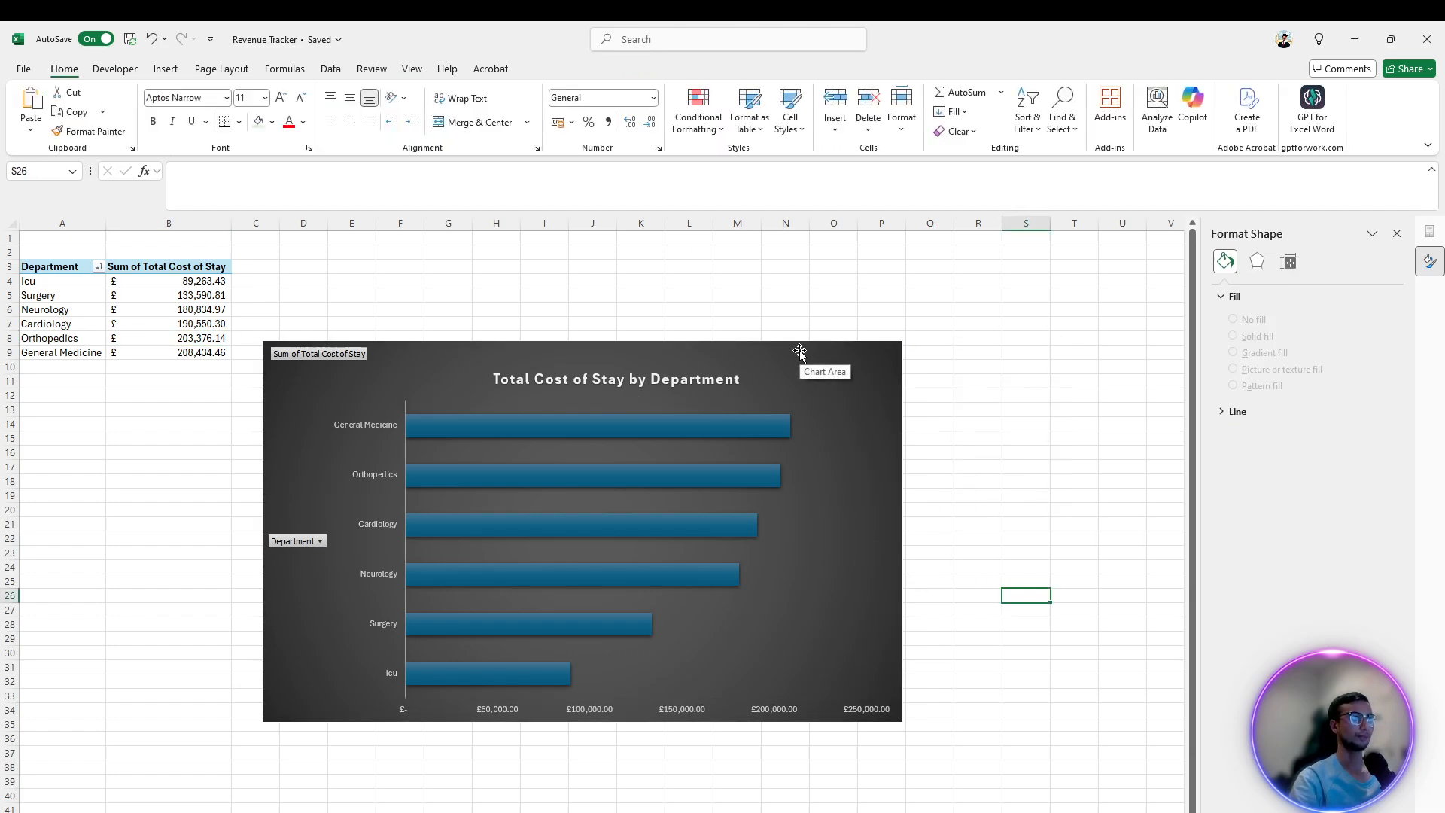
drag(799, 350, 720, 413)
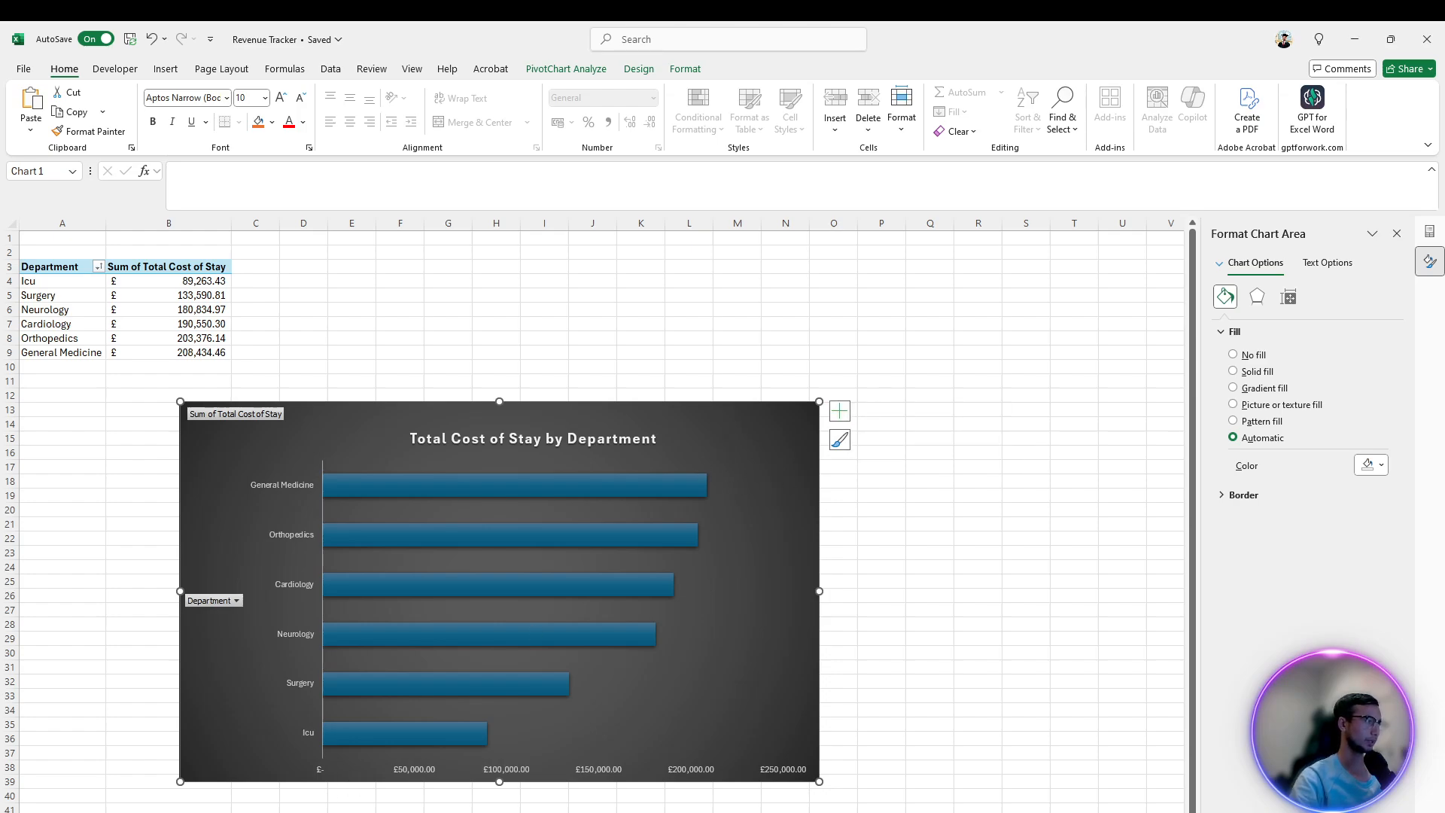
Fill columns A to V of the blank sheet, from row 1 down, with light green as the dashboard background
key(ctrl+Page_Down)
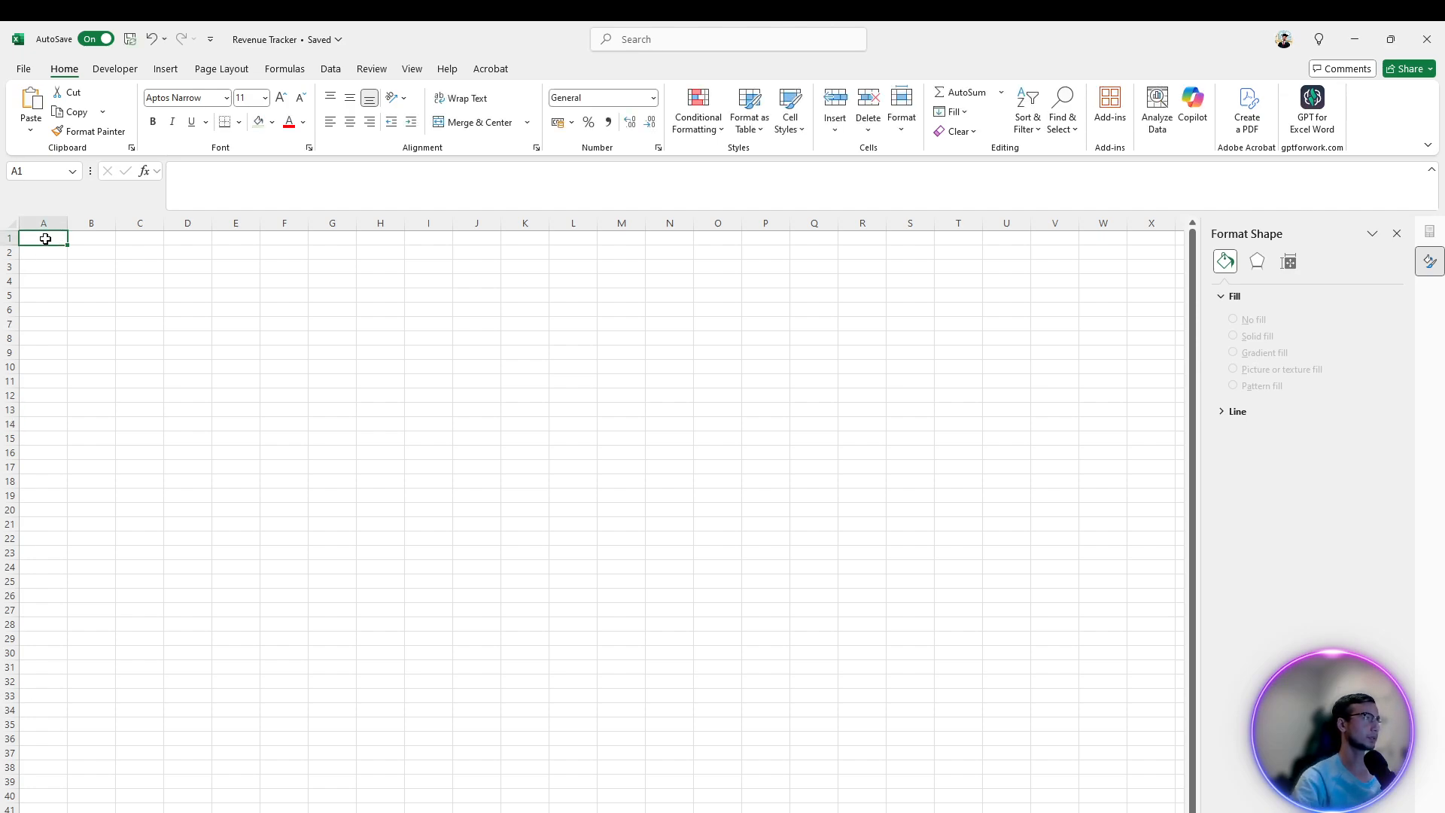
drag(45, 239, 1062, 807)
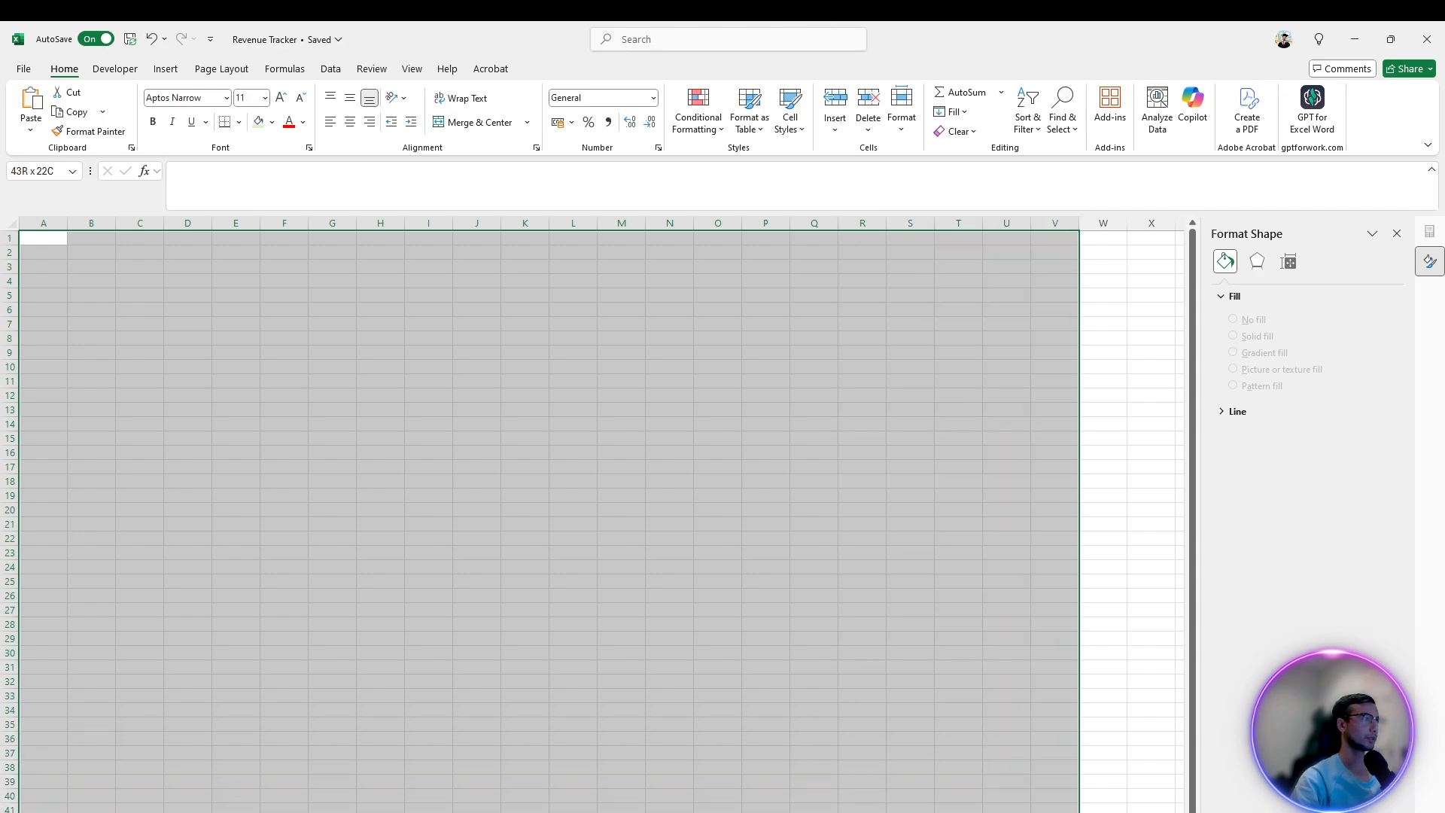
click(258, 122)
click(641, 444)
Paste the department cost chart at B14 on the green sheet, enlarge it, and shift it toward the sheet's left edge
click(87, 418)
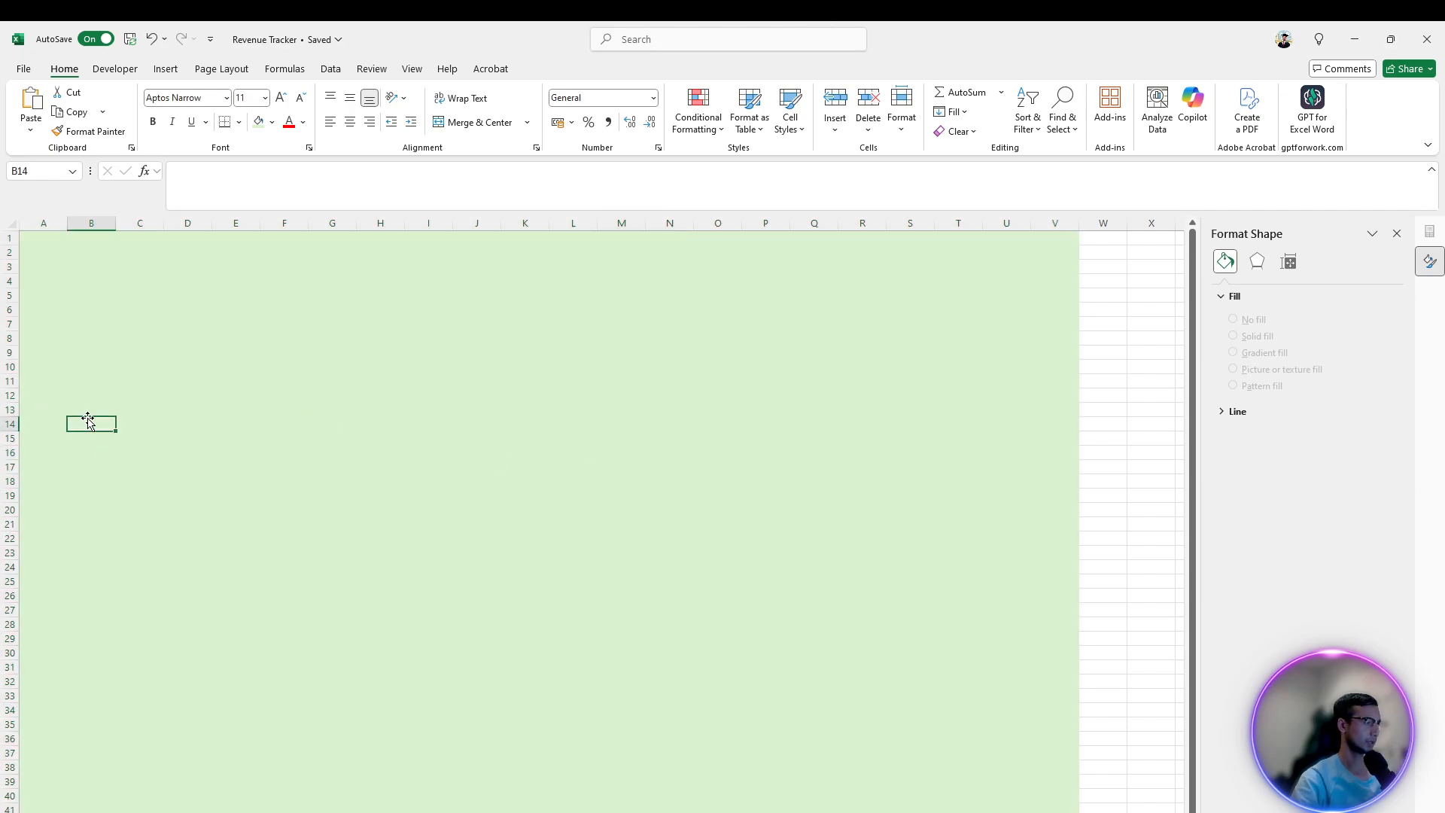
key(ctrl+v)
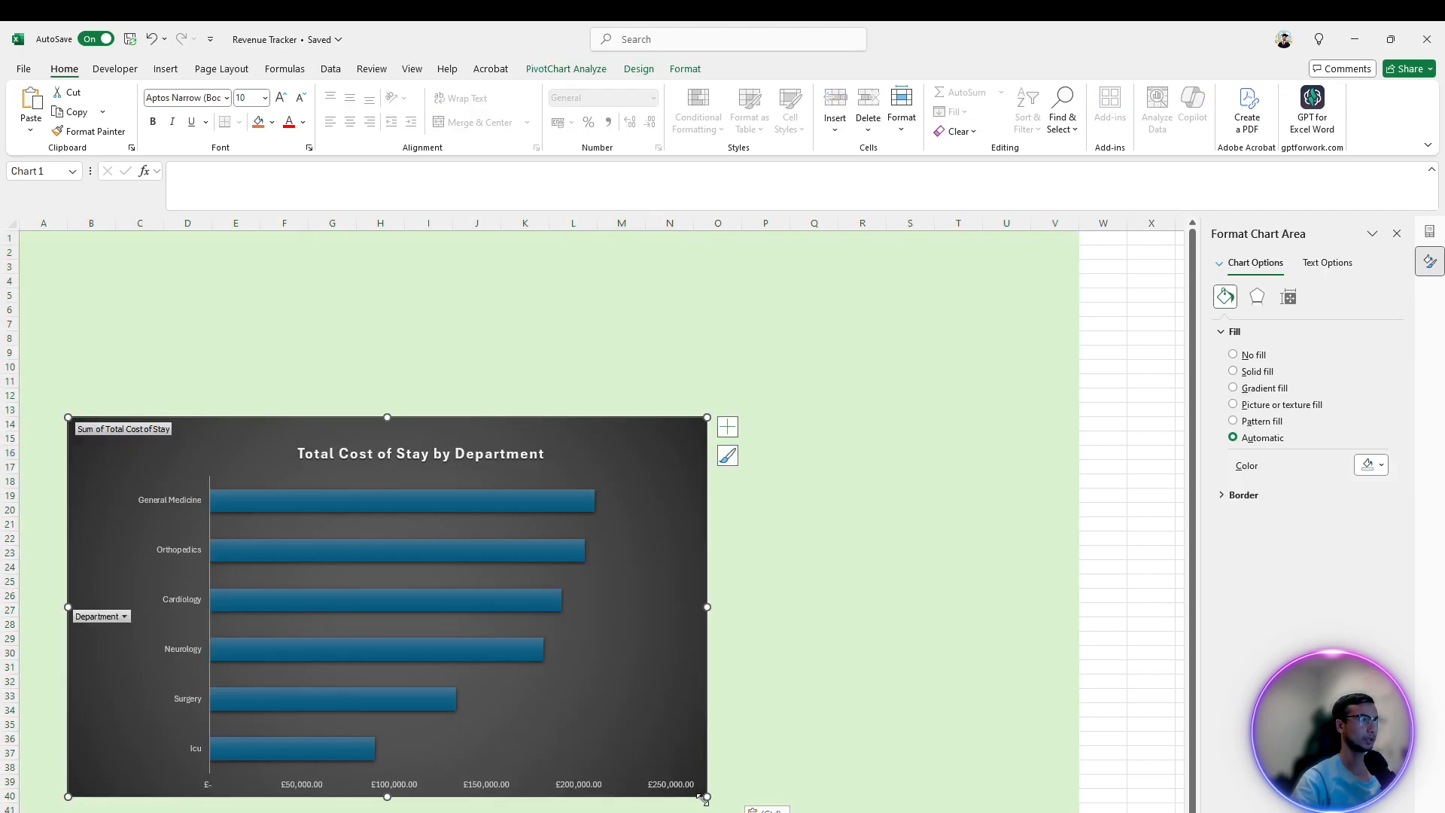
drag(707, 799, 883, 799)
scroll(696, 457, up, 1)
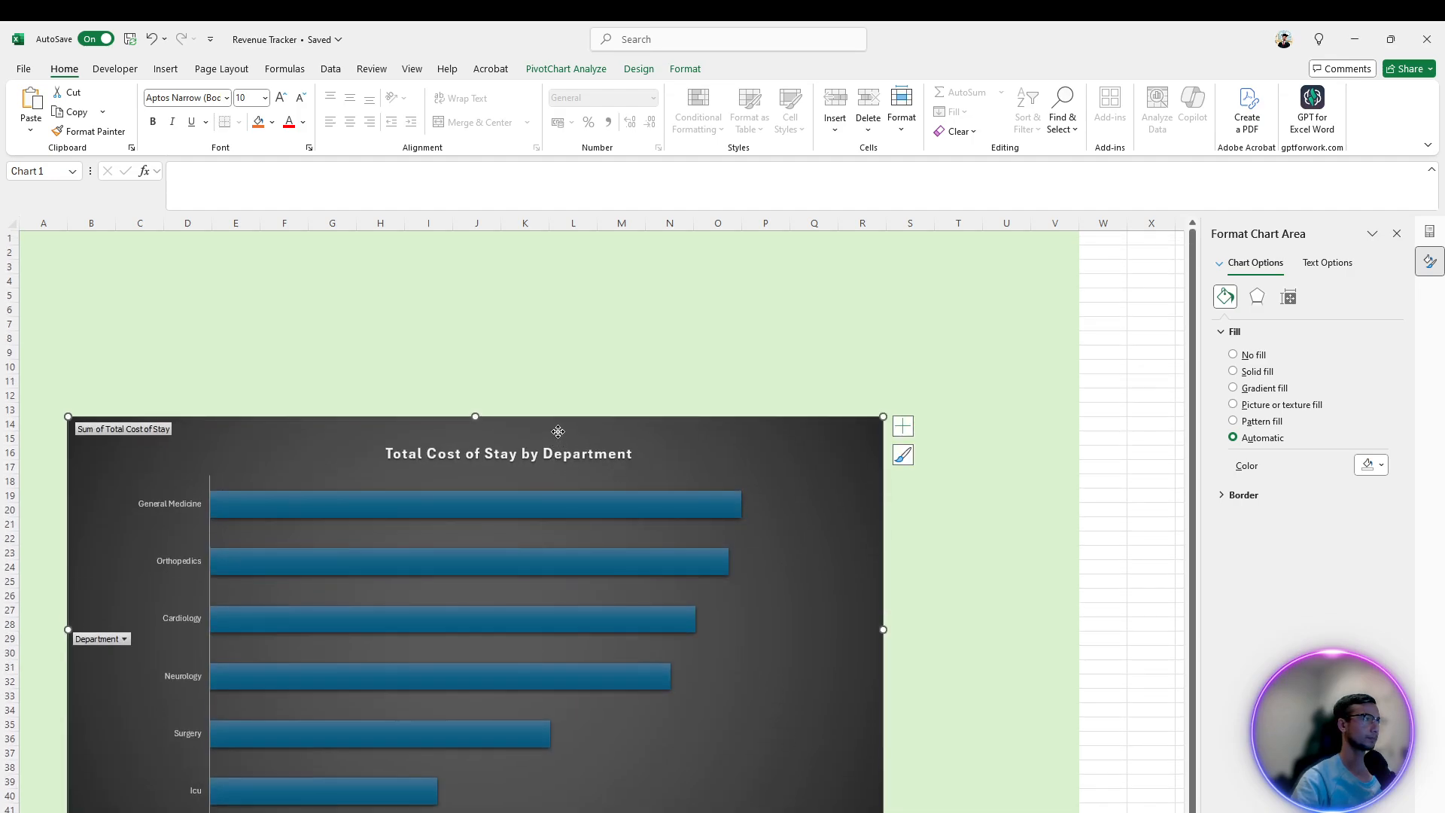
drag(555, 429, 518, 441)
click(927, 335)
click(1100, 382)
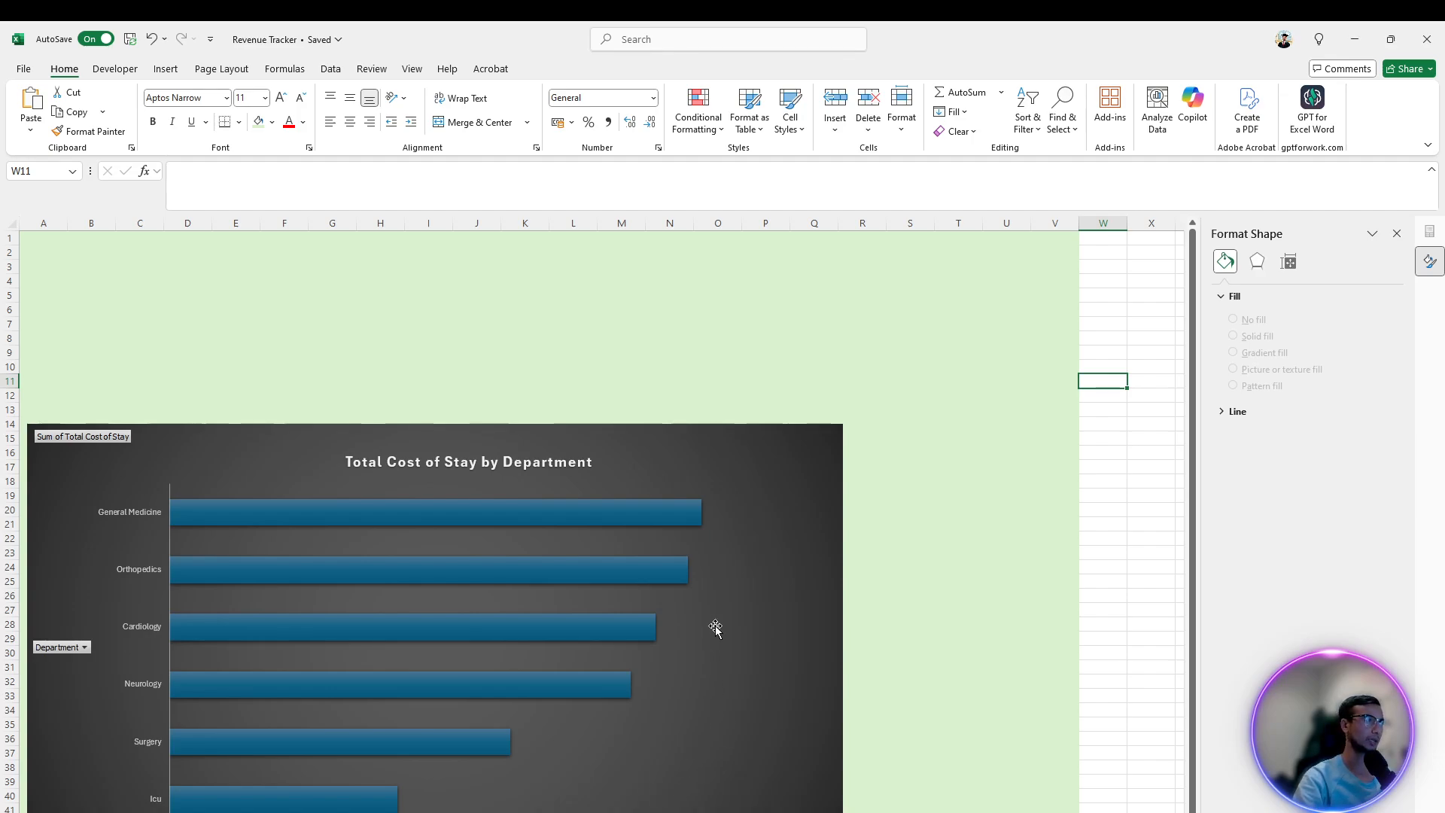
click(70, 542)
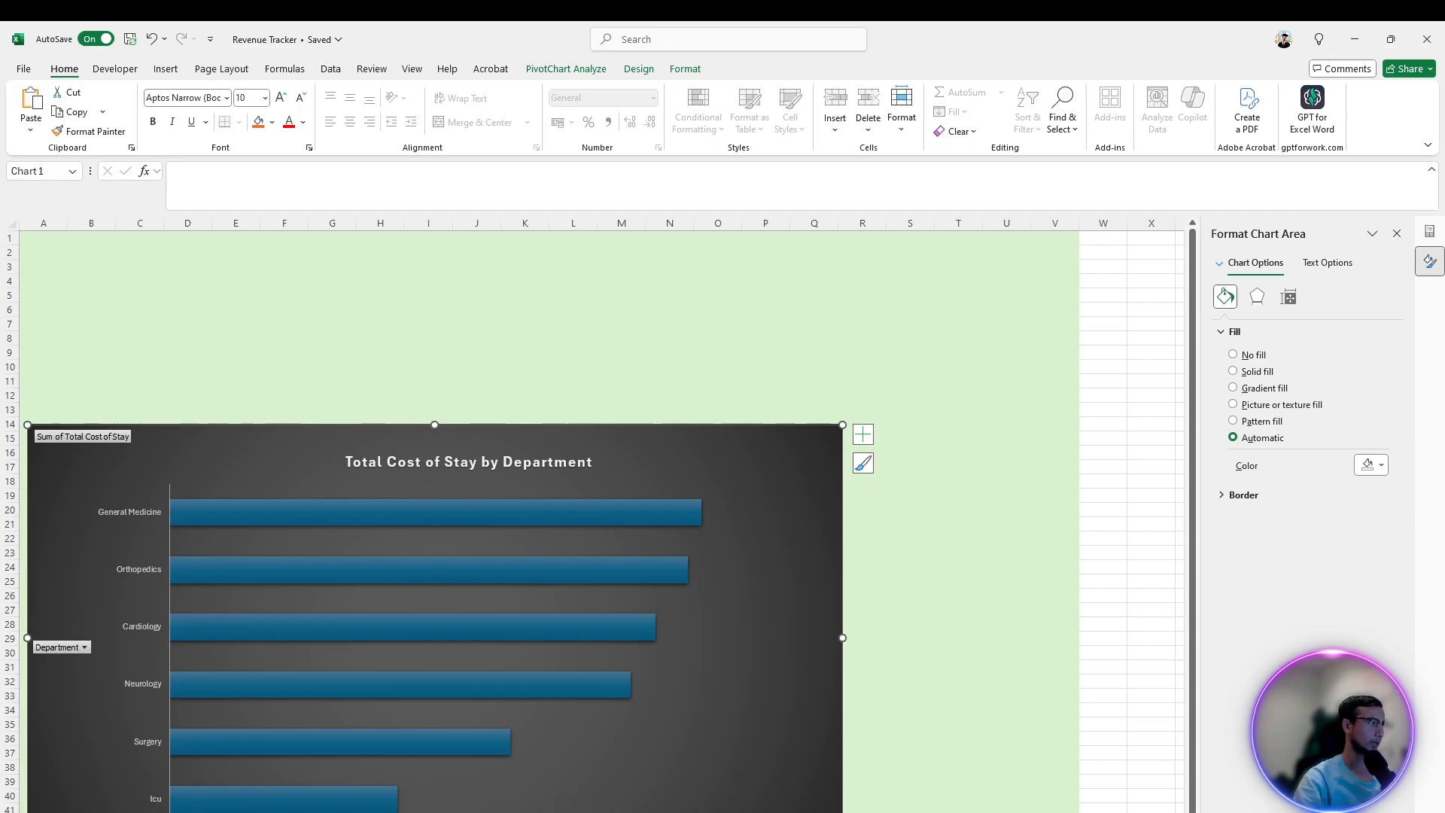
click(505, 797)
click(357, 808)
click(534, 806)
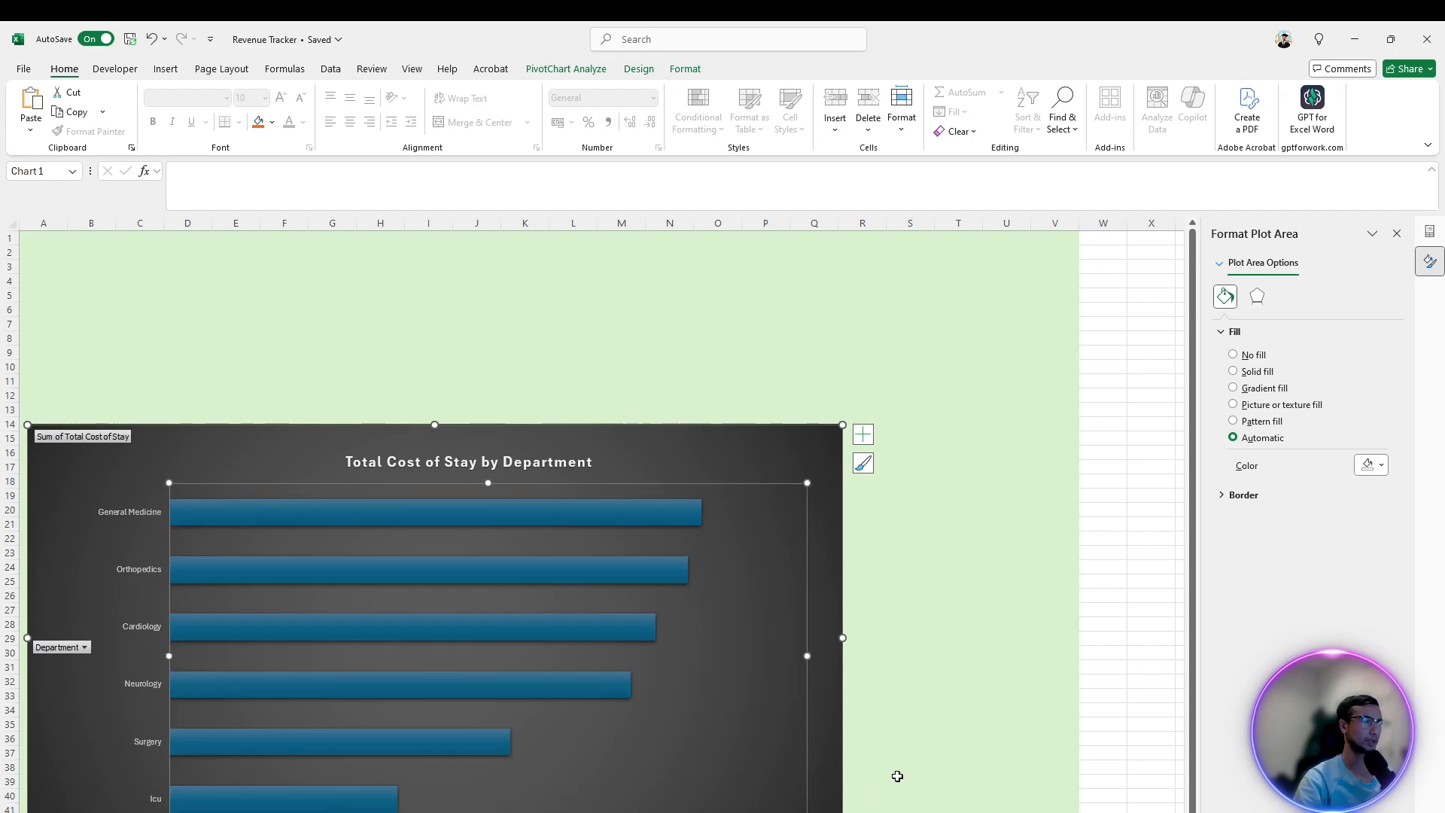
click(889, 713)
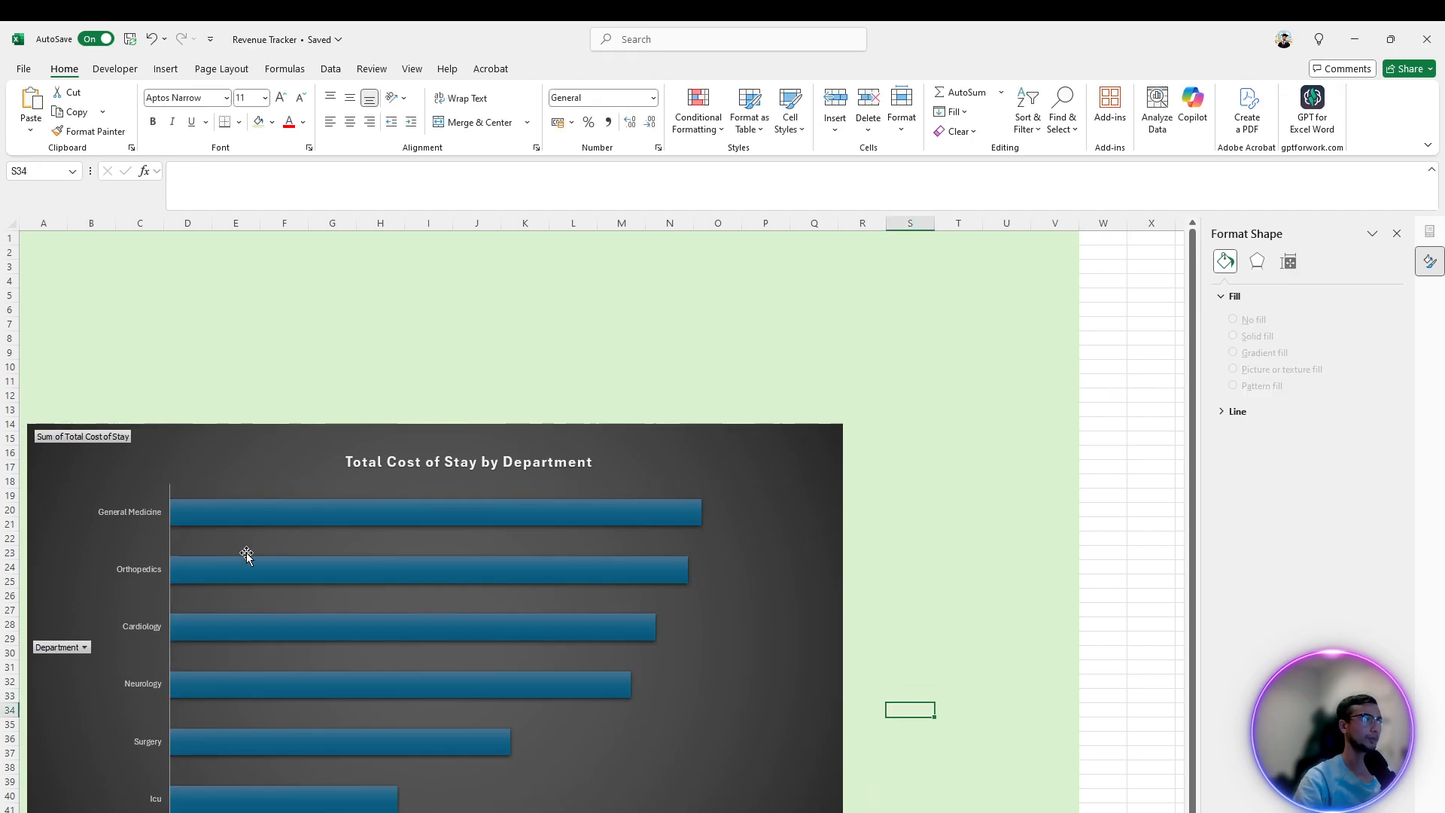
click(284, 355)
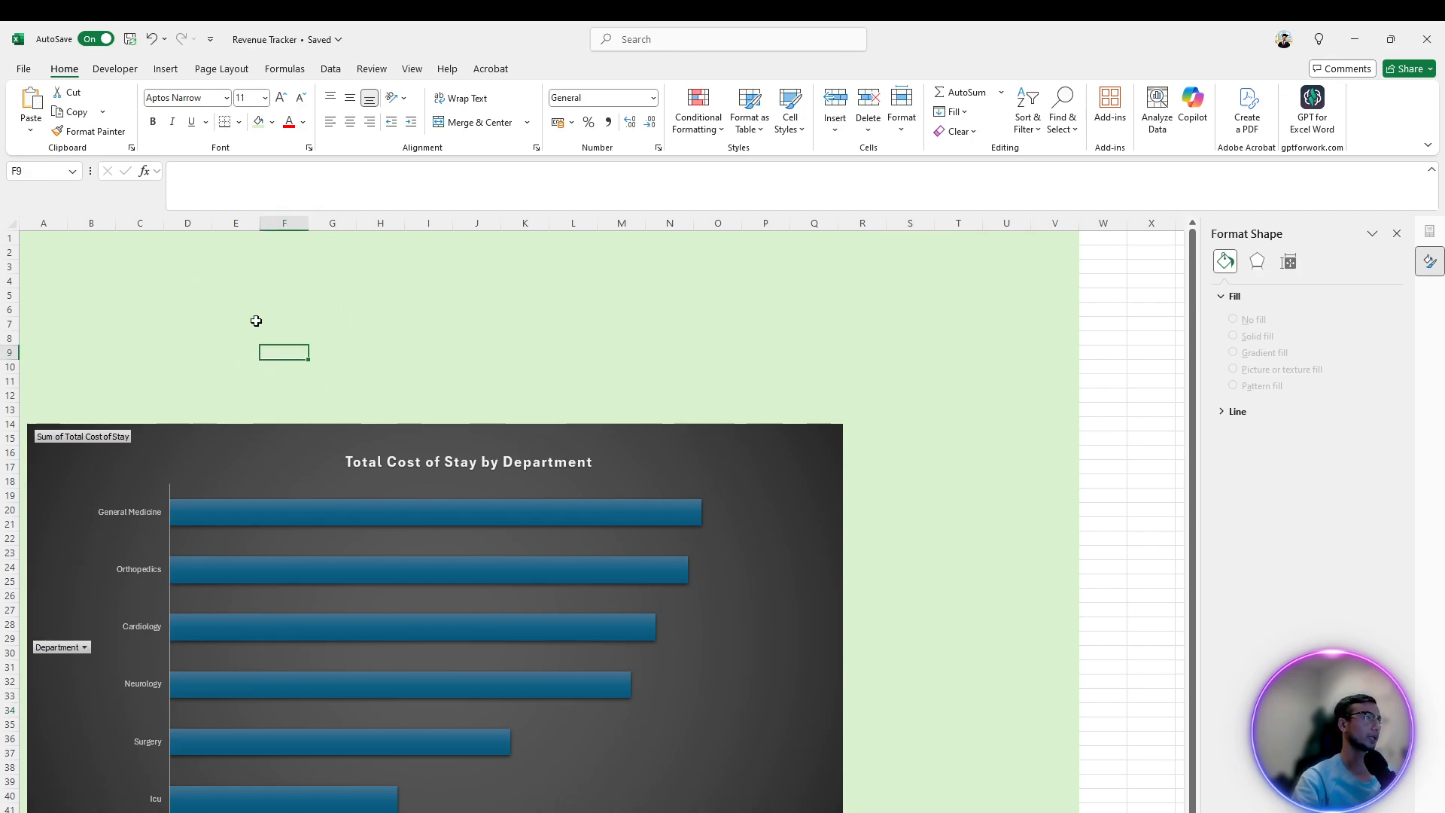
Switch to the Dashboard Objective document in Word and check the key requirements in the email
key(alt+Tab)
key(Tab)
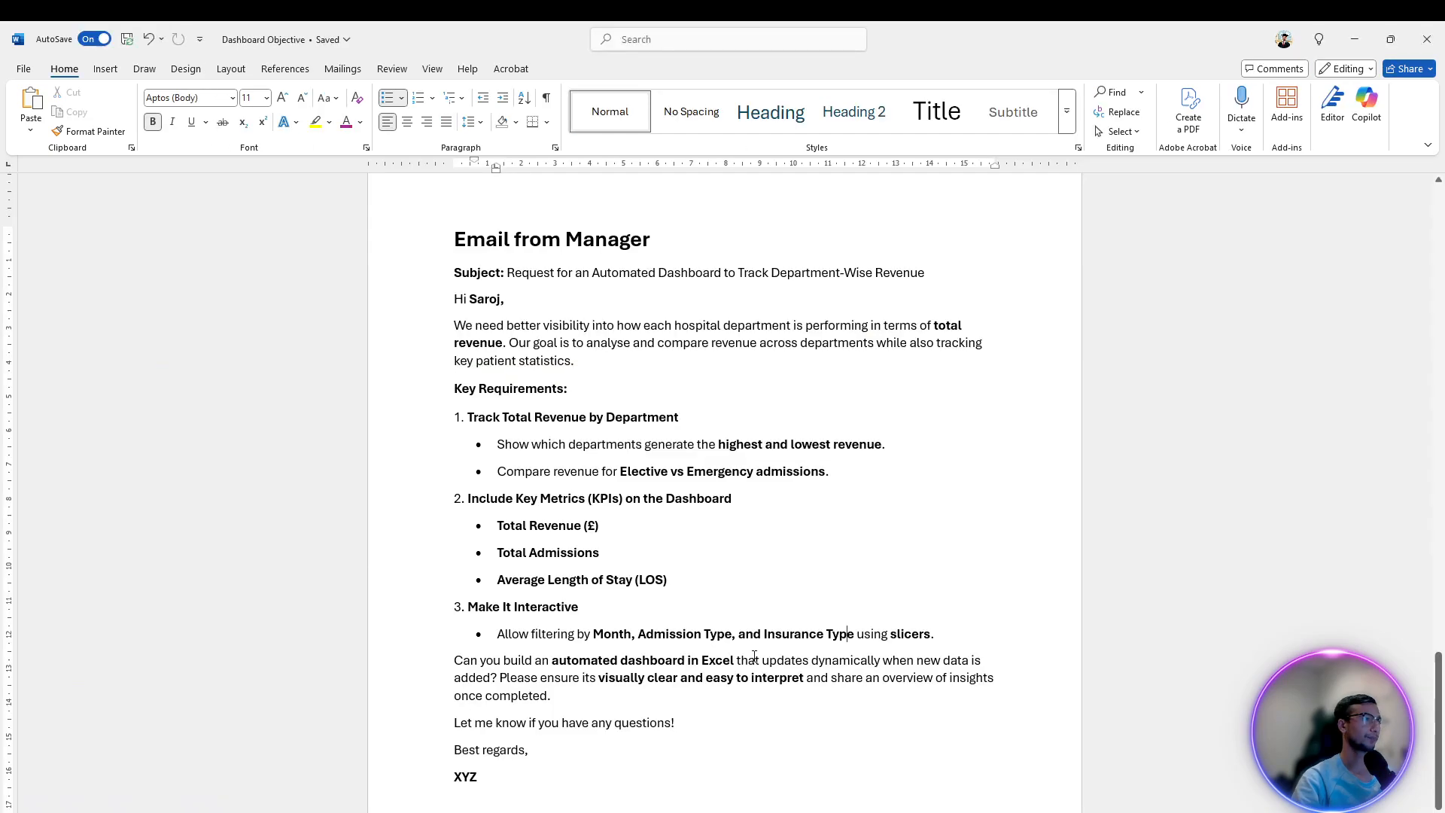
Switch back to the Revenue Tracker workbook in Excel and open the slicer field selection for the department cost chart
click(532, 500)
key(alt+Tab)
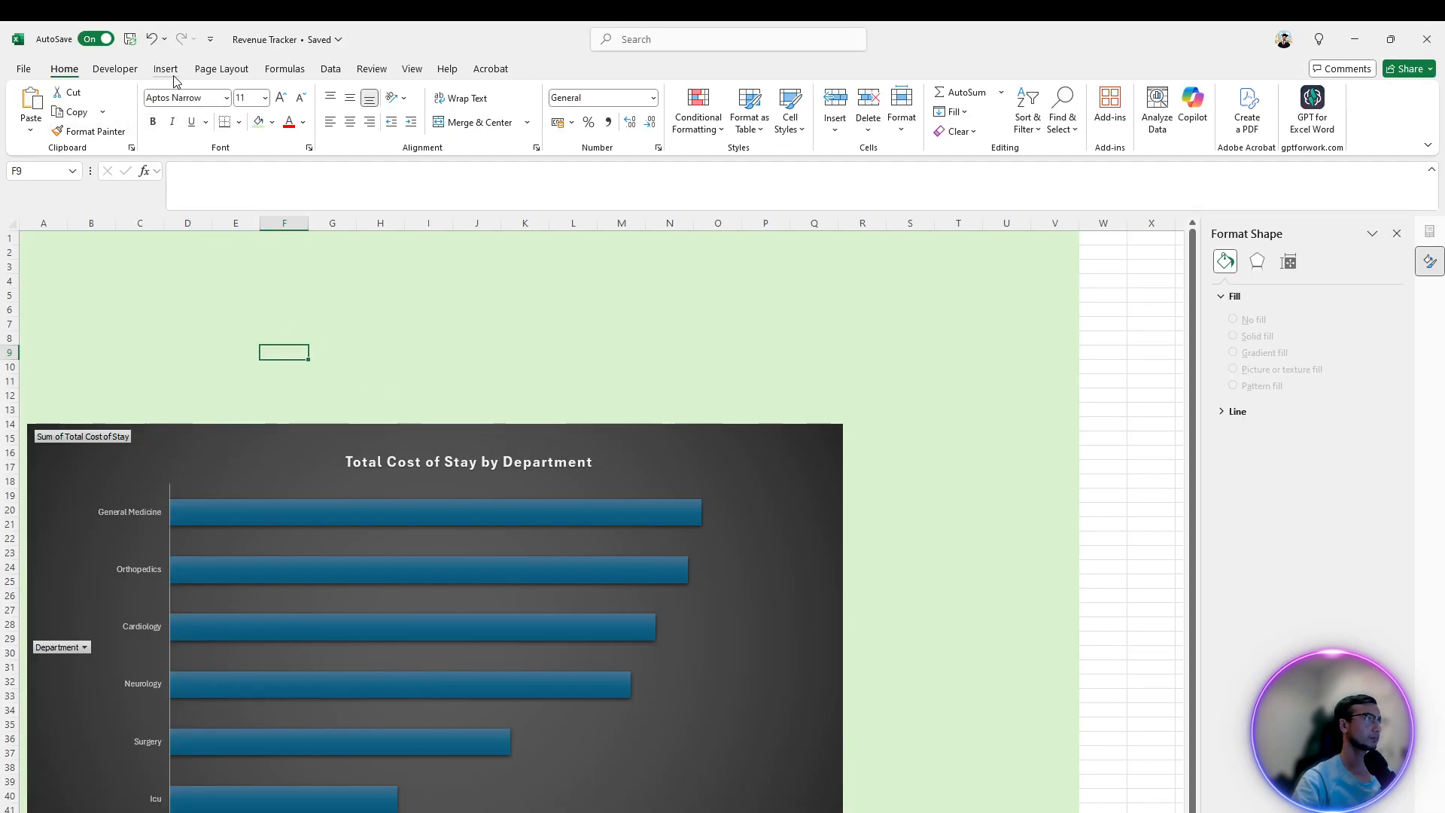
click(436, 321)
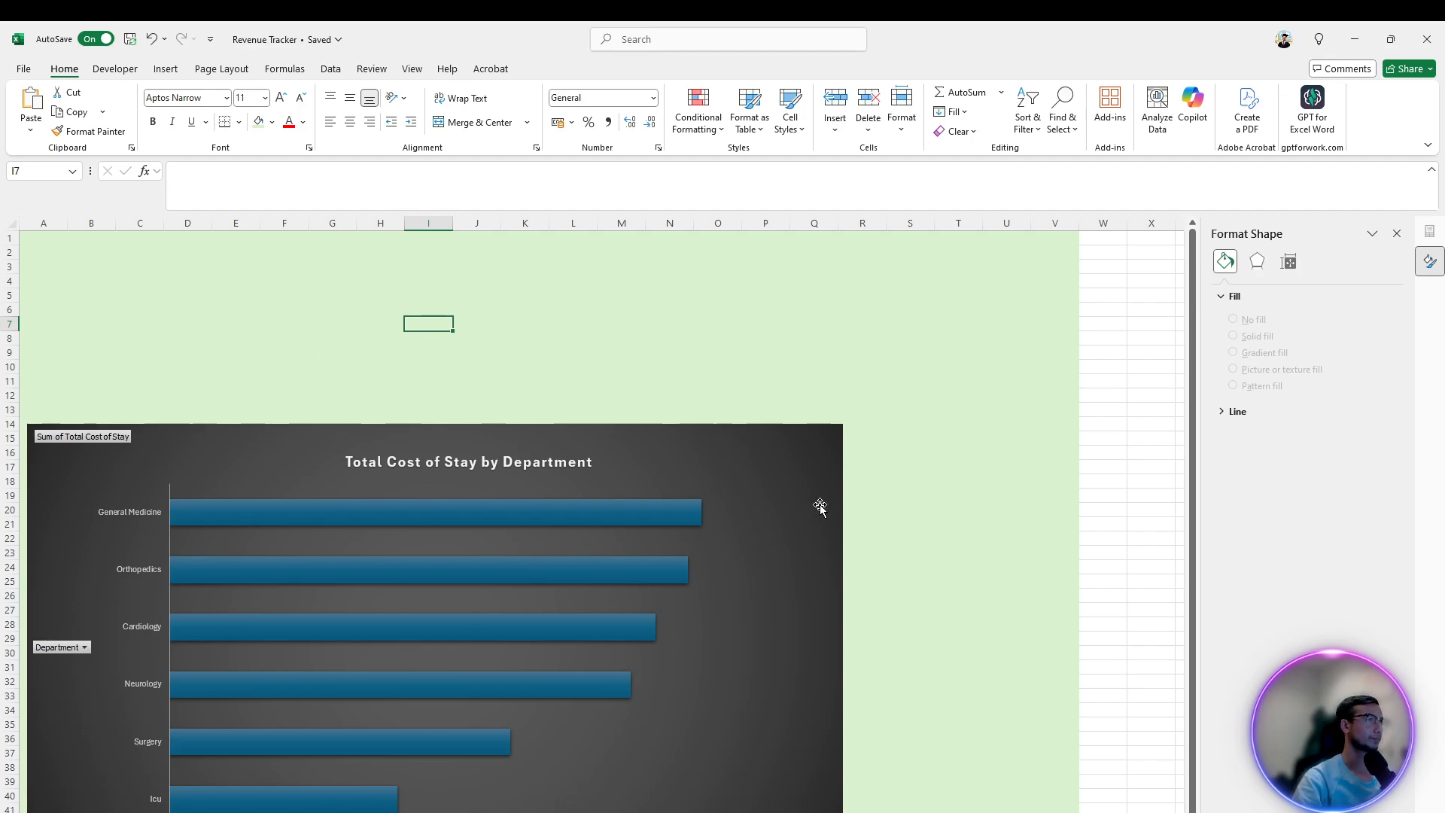
click(676, 449)
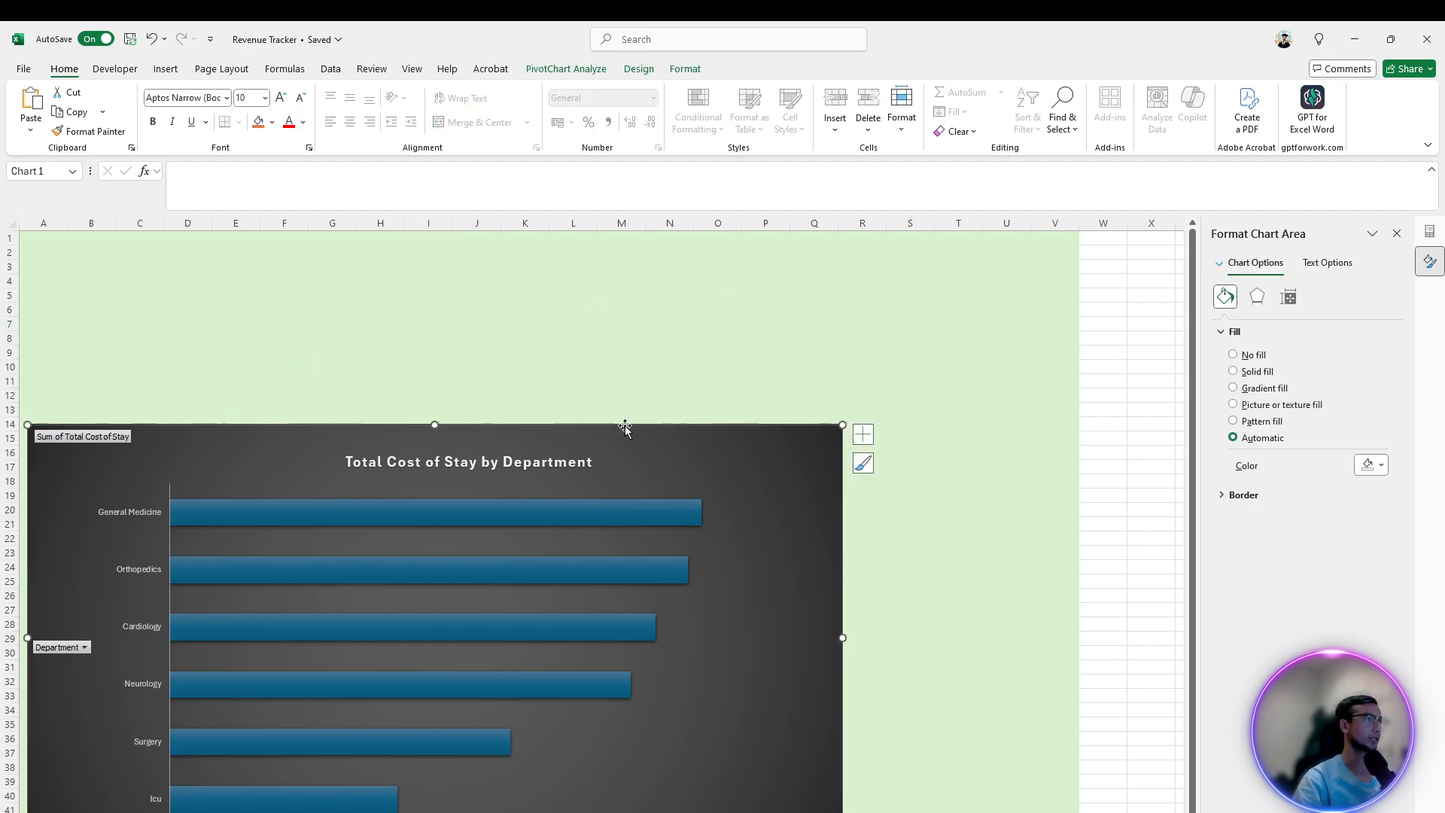
click(166, 69)
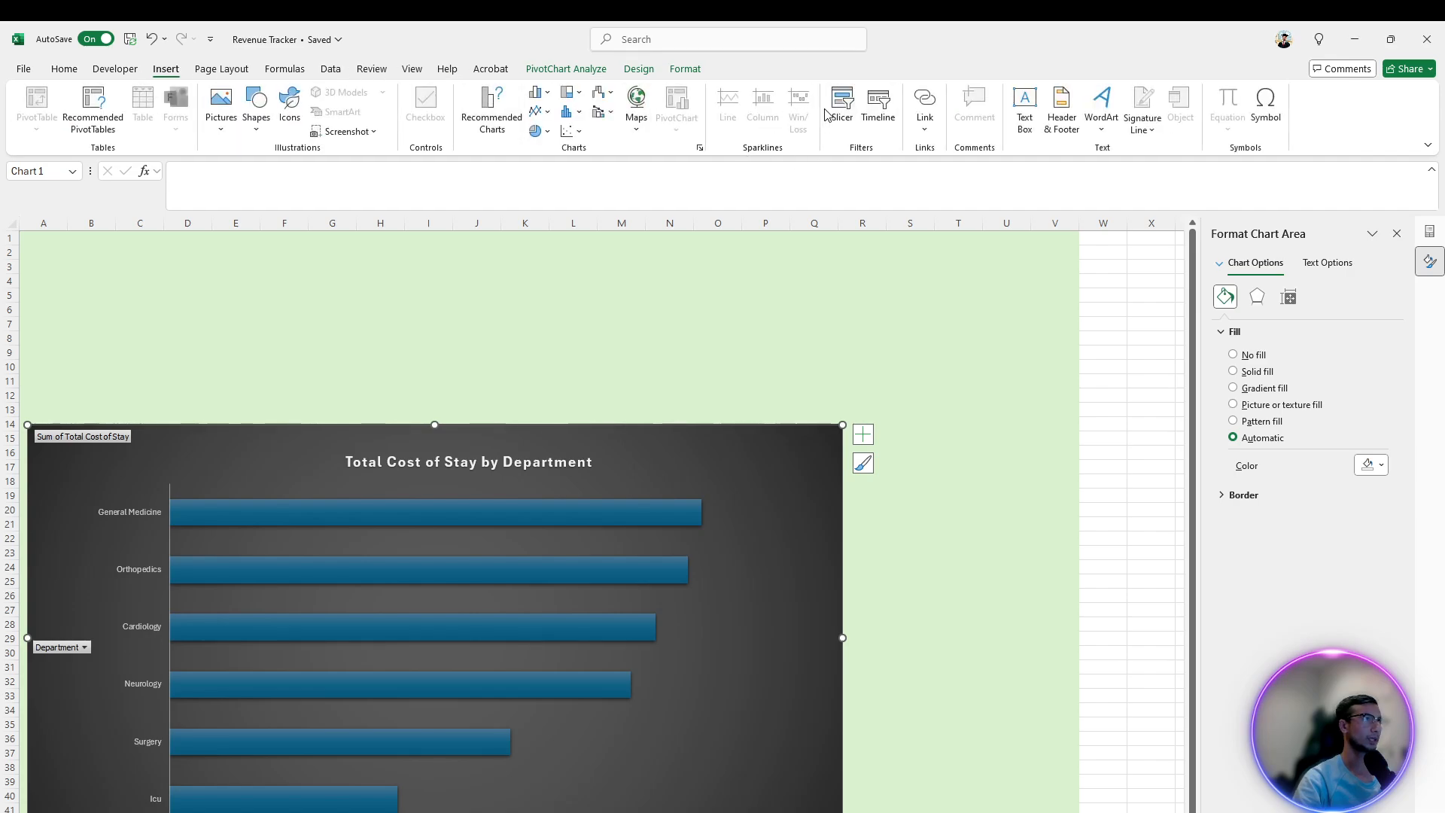
click(847, 116)
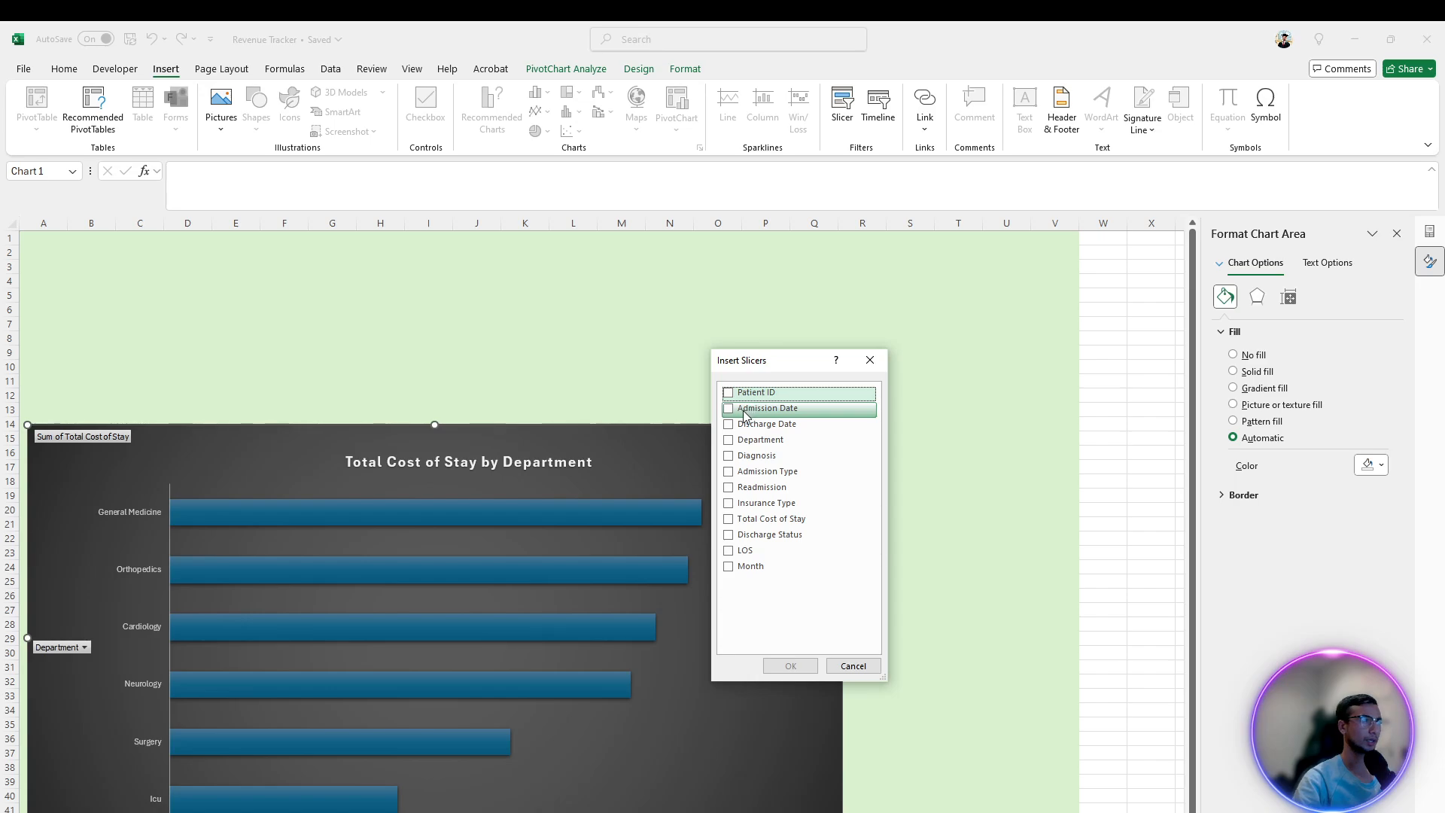
Check in the Dashboard Objective document in Word which slicer fields are requested, and return to the Excel slicer selection
key(alt+Tab)
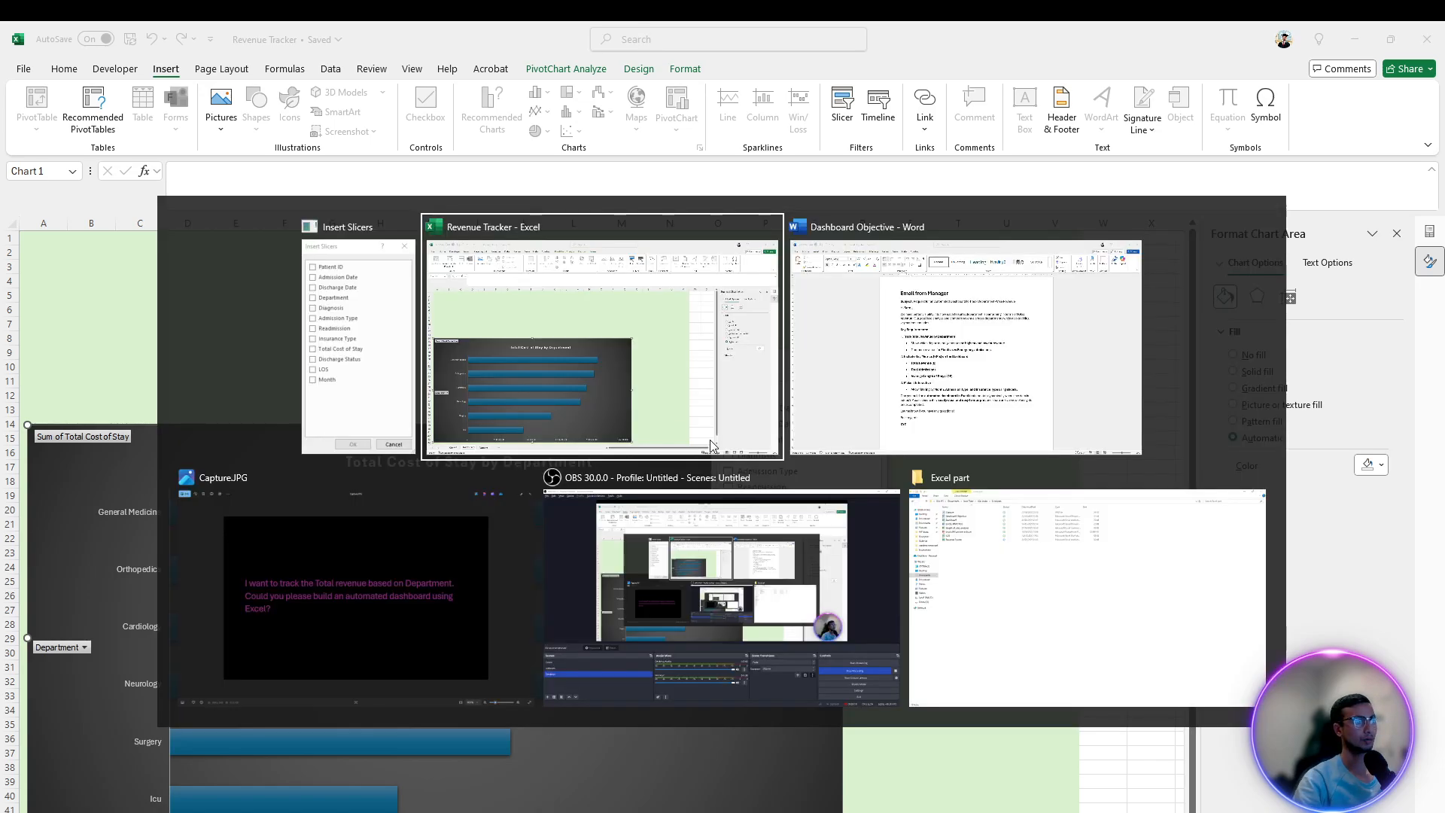
key(alt+Tab)
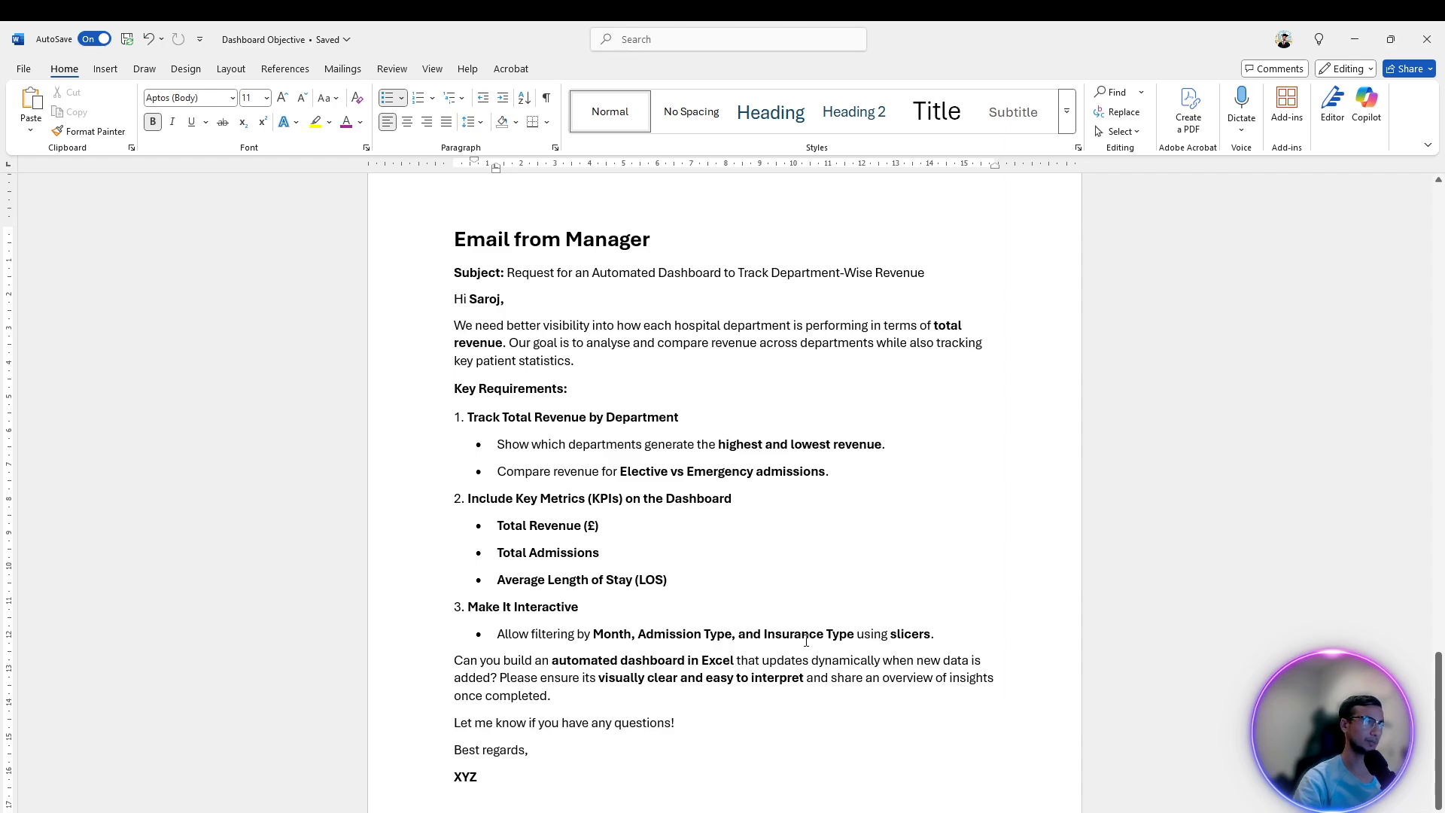
key(alt+Tab)
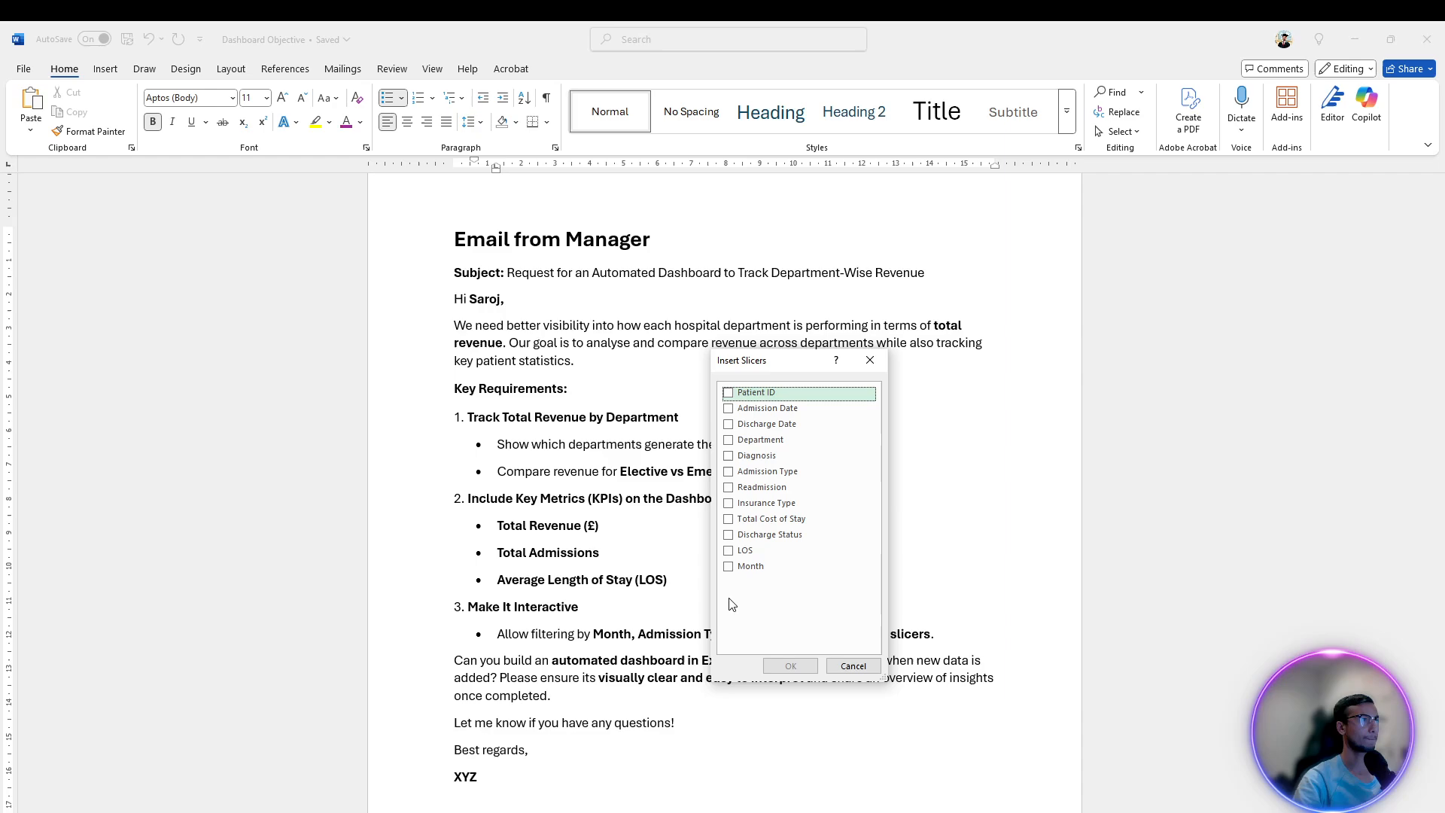
key(alt+Tab)
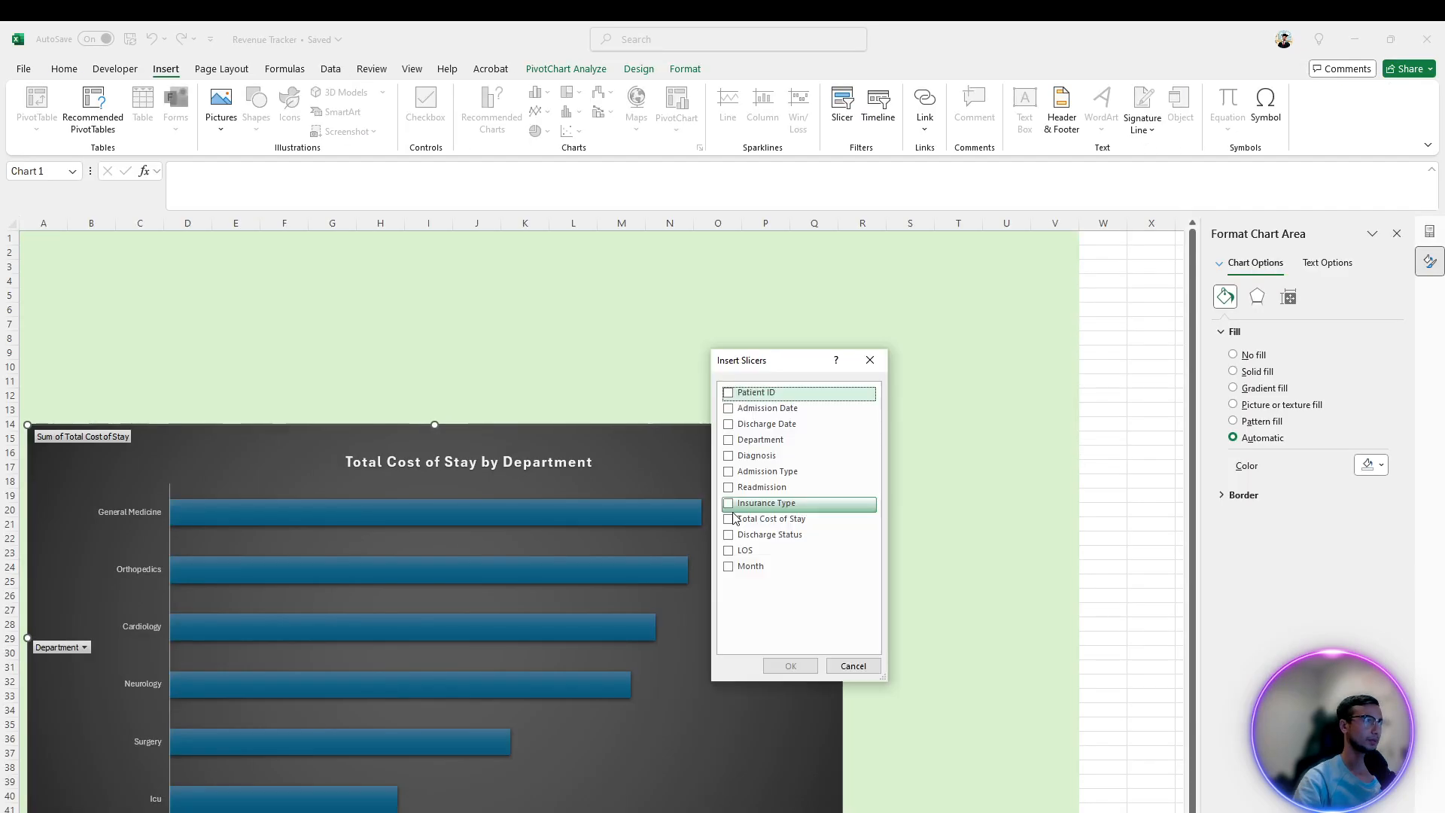
Insert slicers for Month, Insurance Type and Admission Type
click(729, 566)
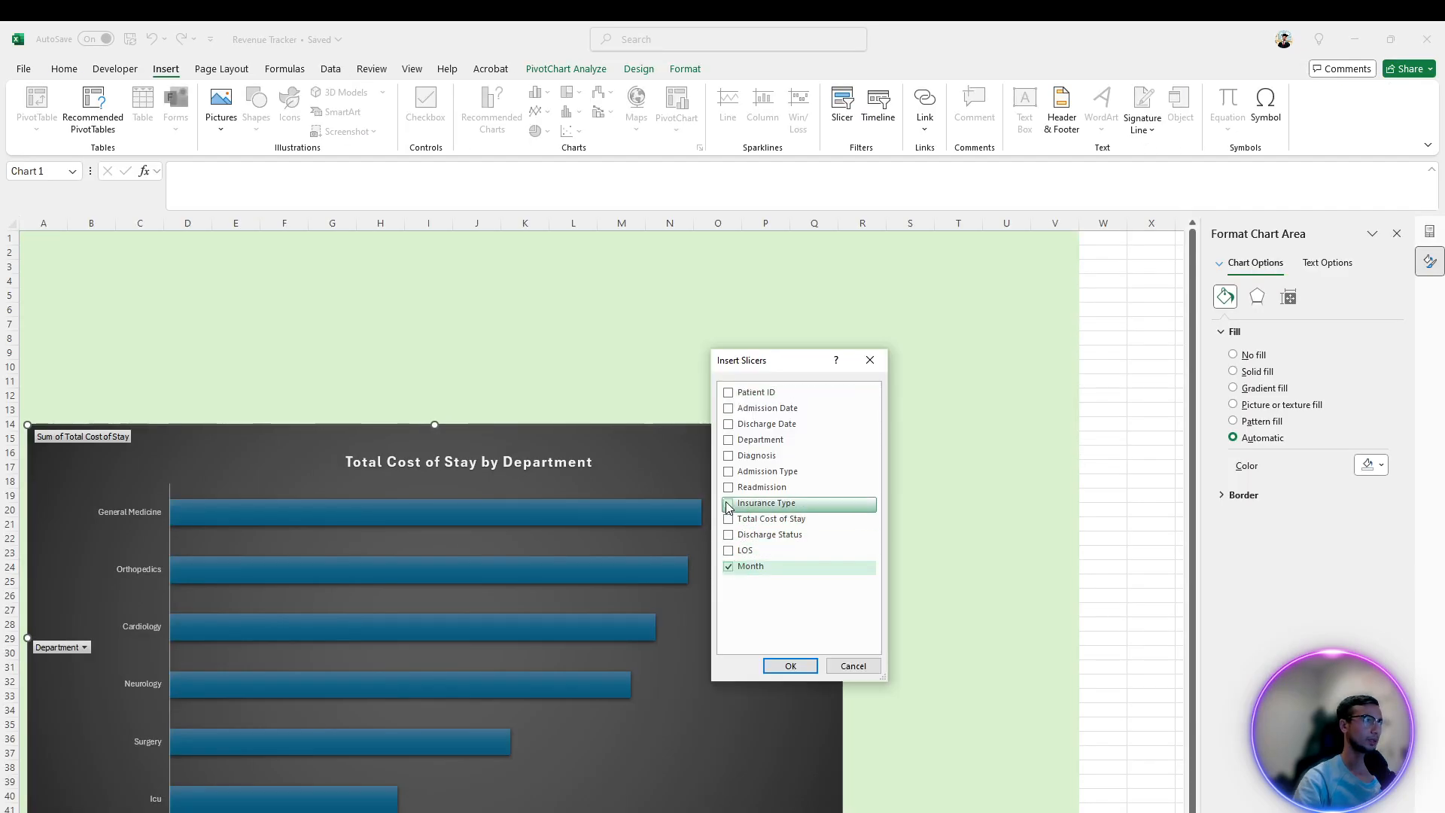
click(728, 503)
click(728, 471)
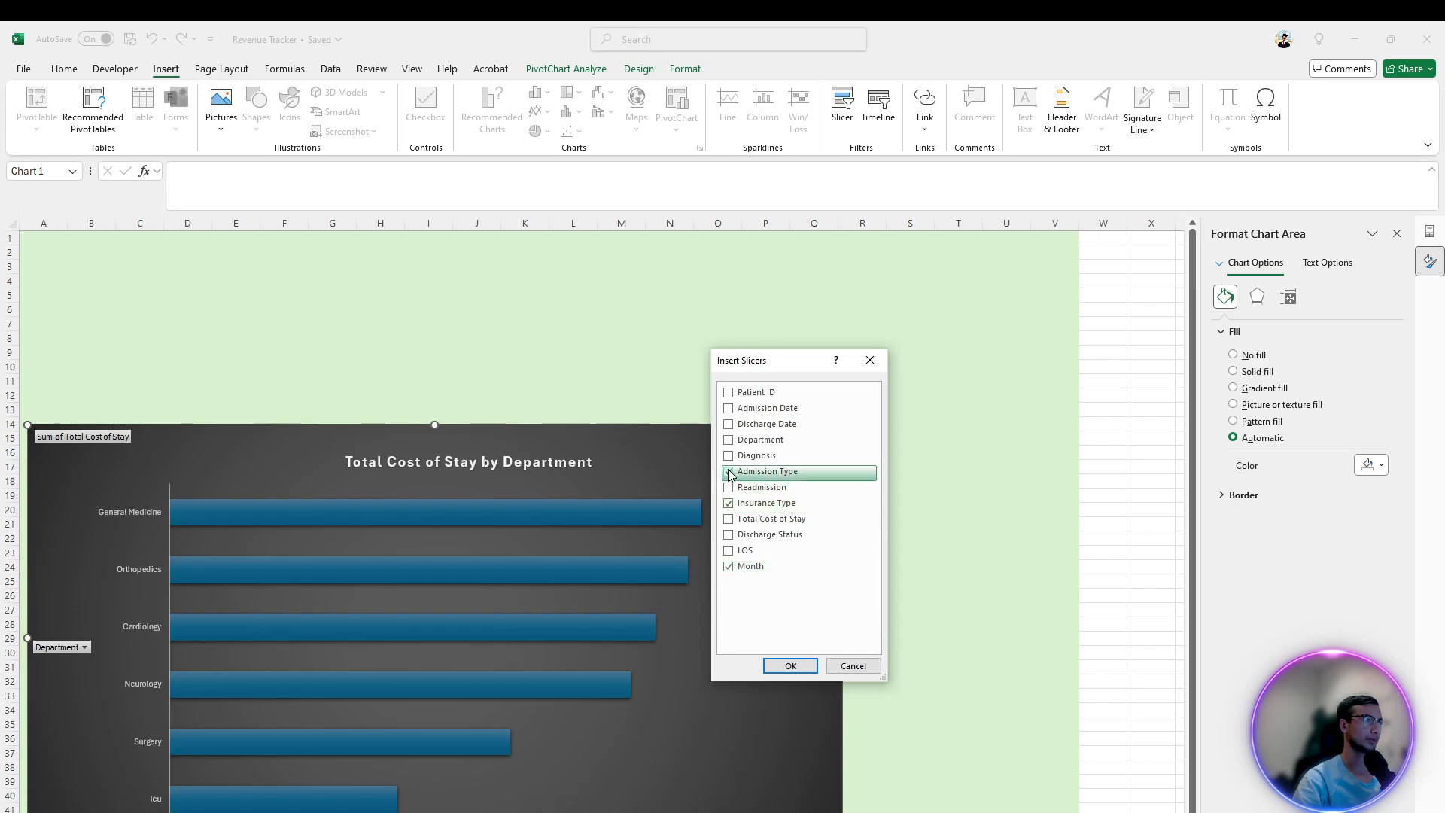
click(790, 665)
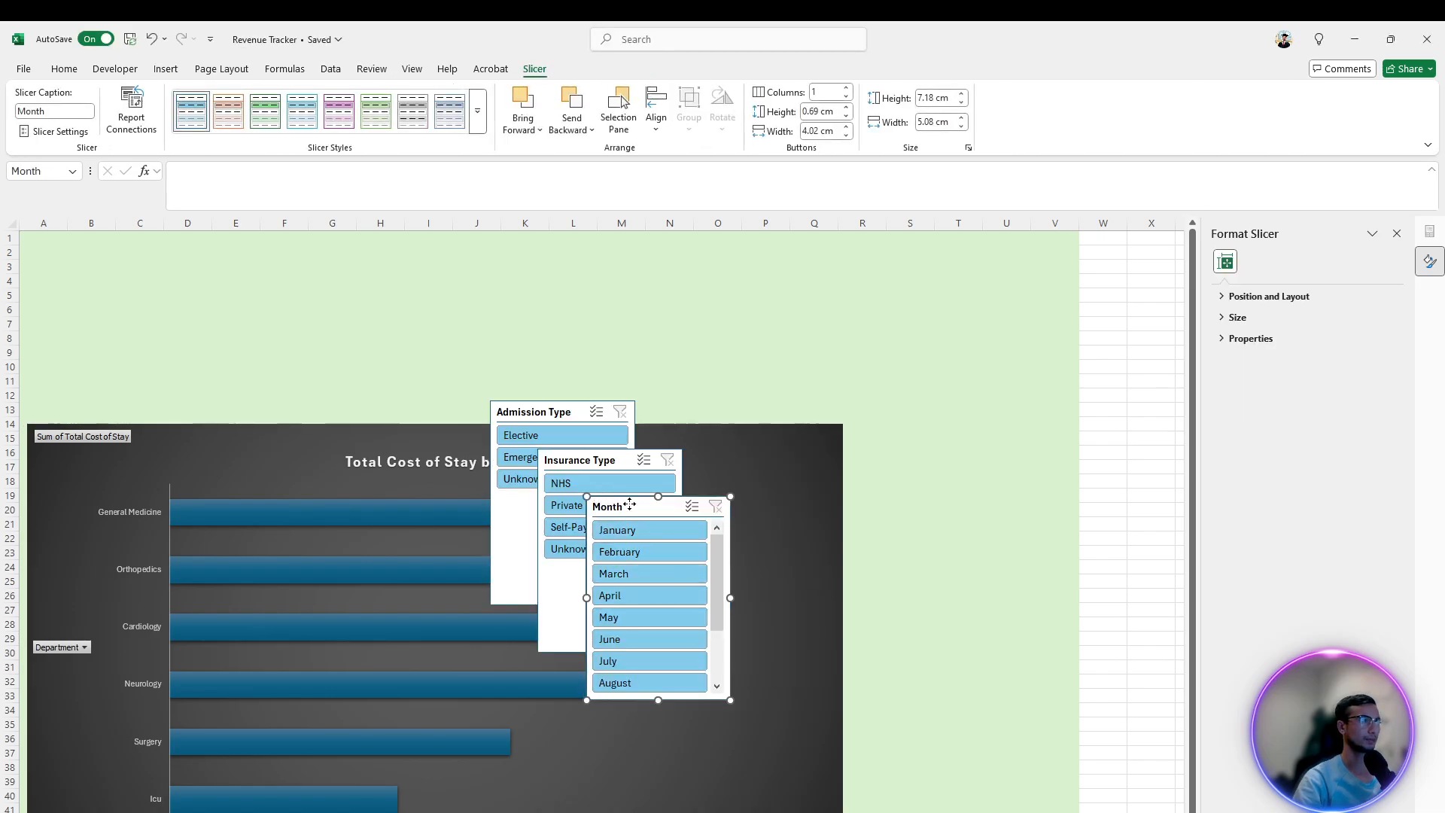
Stack the Month and Insurance Type slicers beside the chart, with Insurance Type shortened to about 4.1 cm high
drag(630, 503, 891, 363)
drag(585, 462, 908, 575)
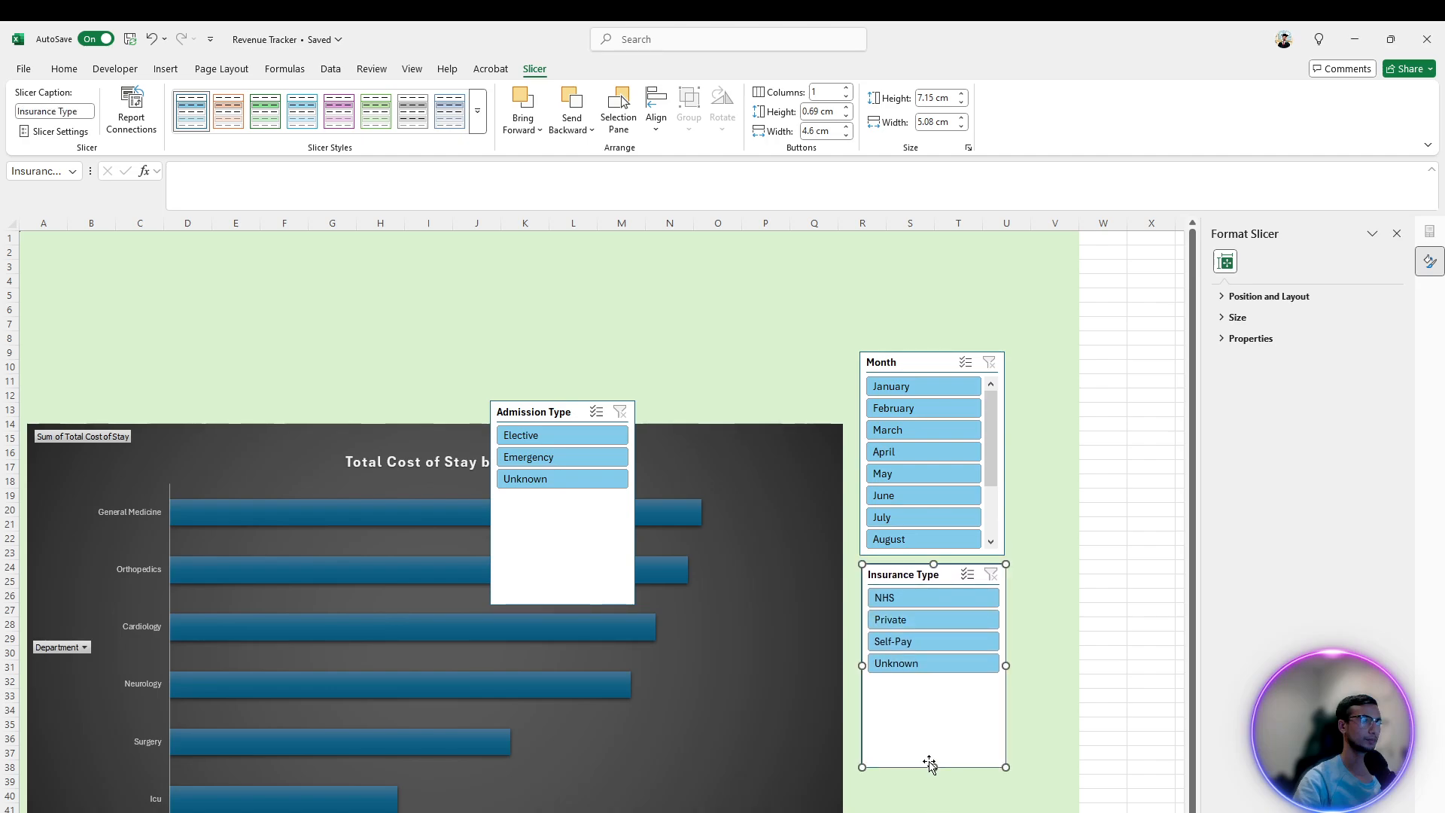
drag(934, 767, 933, 681)
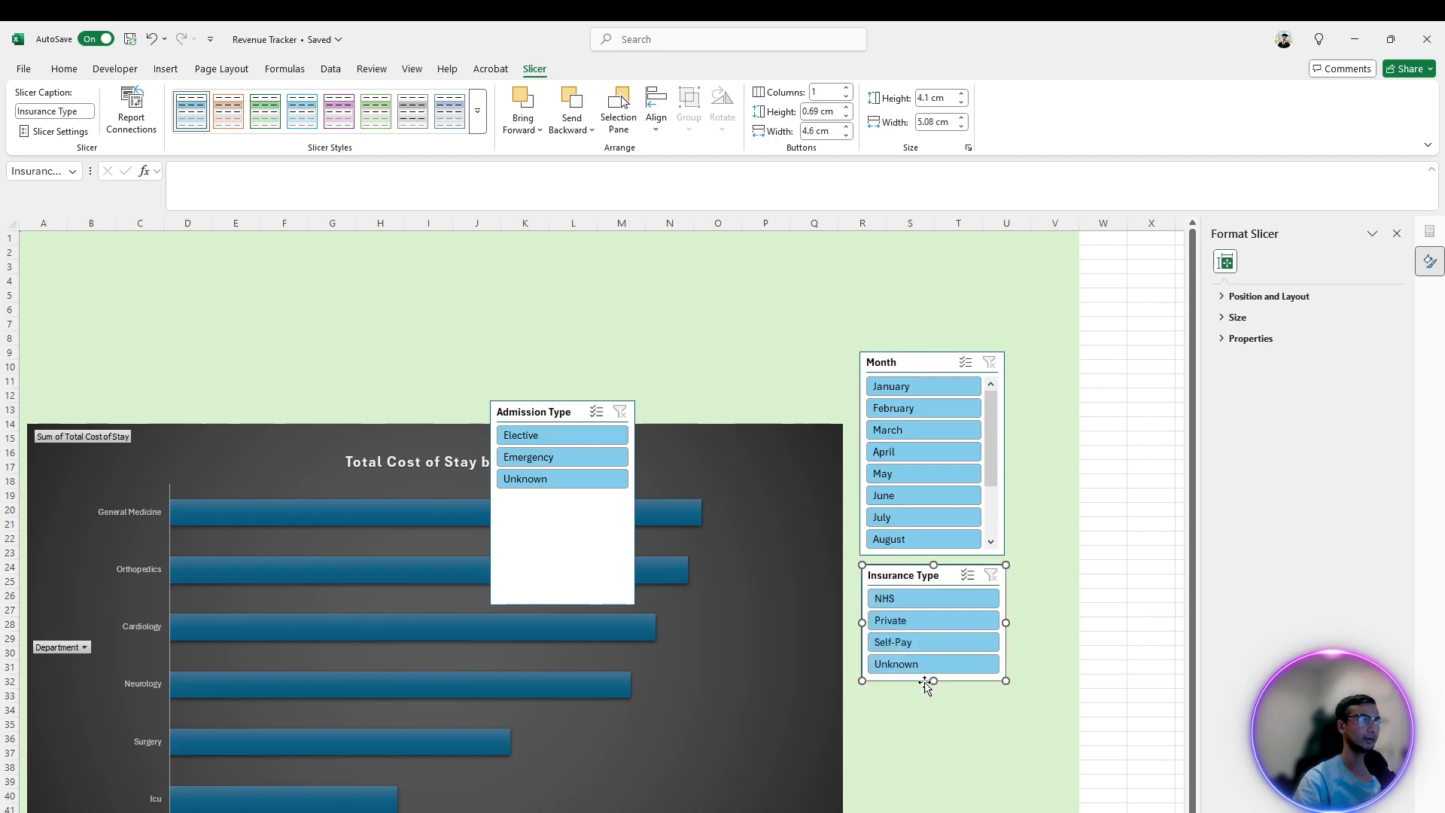
Shorten the Admission Type slicer to about 3.5 cm high and place it below the Insurance Type slicer
drag(532, 406, 1053, 554)
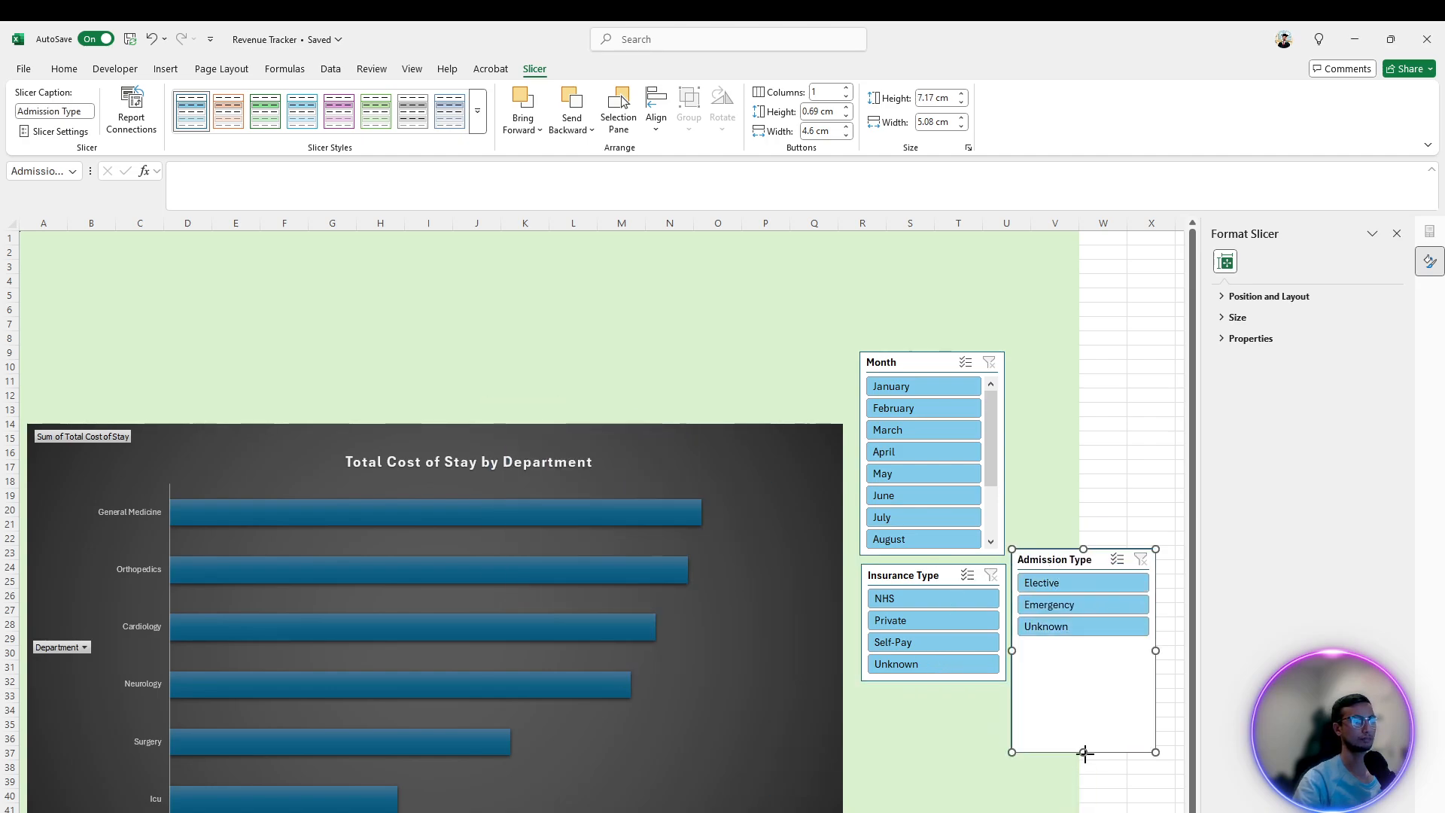
drag(1085, 752, 1081, 649)
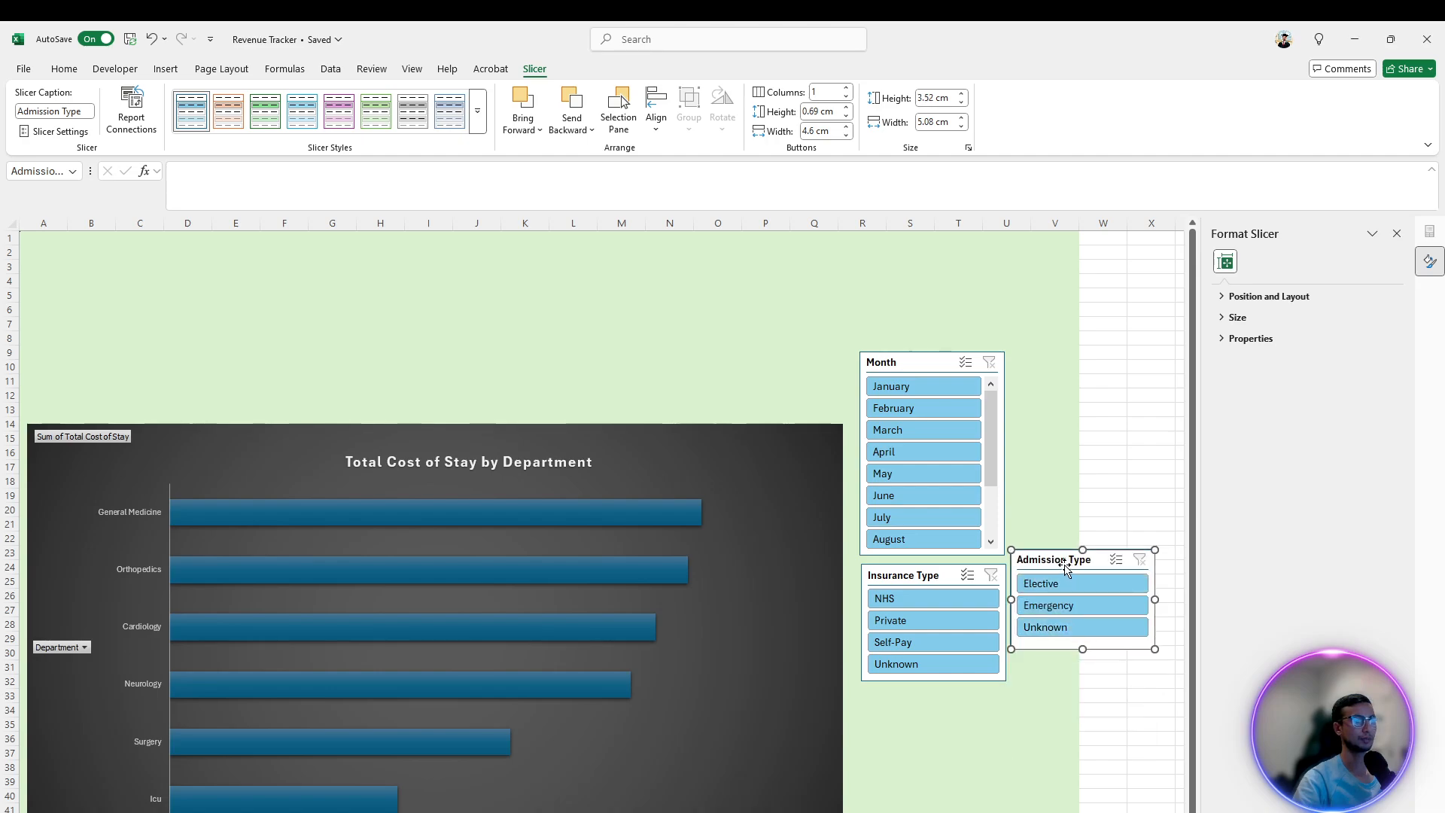
drag(1067, 569, 915, 758)
Shift the Insurance Type and Month slicers slightly down to even out the spacing of the slicer column
click(922, 586)
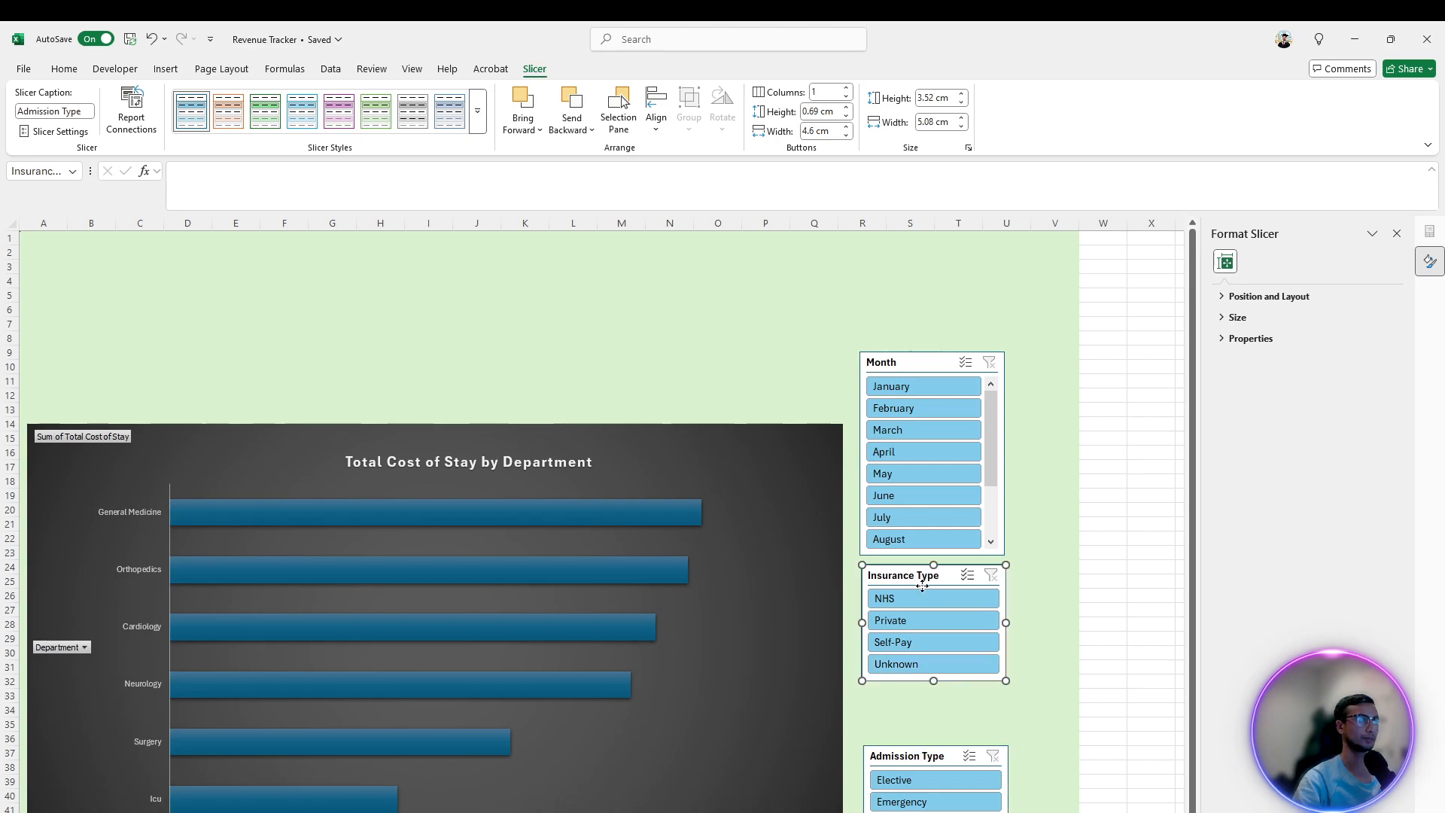
drag(922, 586, 927, 618)
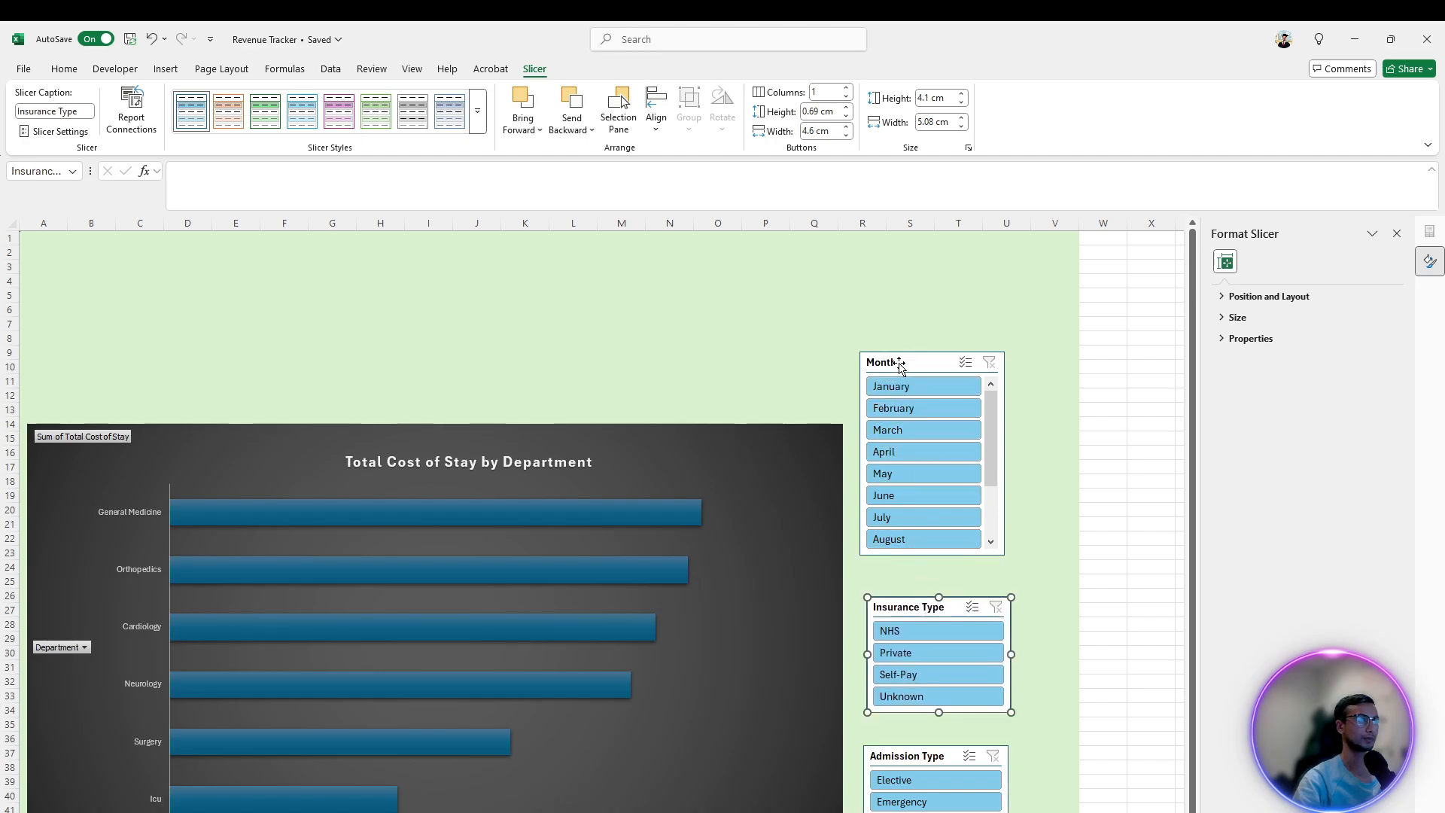
drag(900, 365, 911, 382)
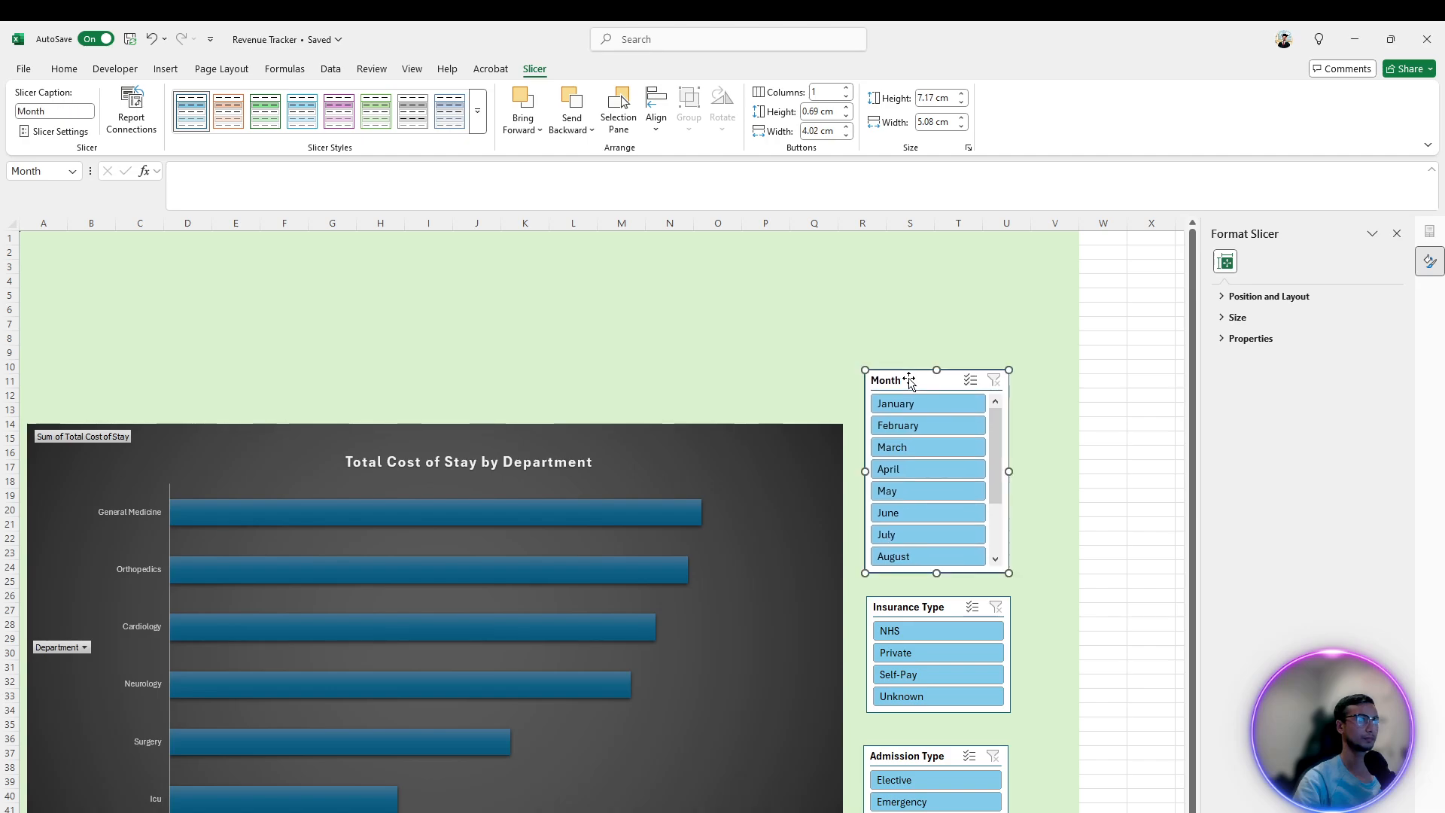
Draw a rectangle about 14.8 cm wide and 6 cm high above the chart, from column A to I
click(622, 324)
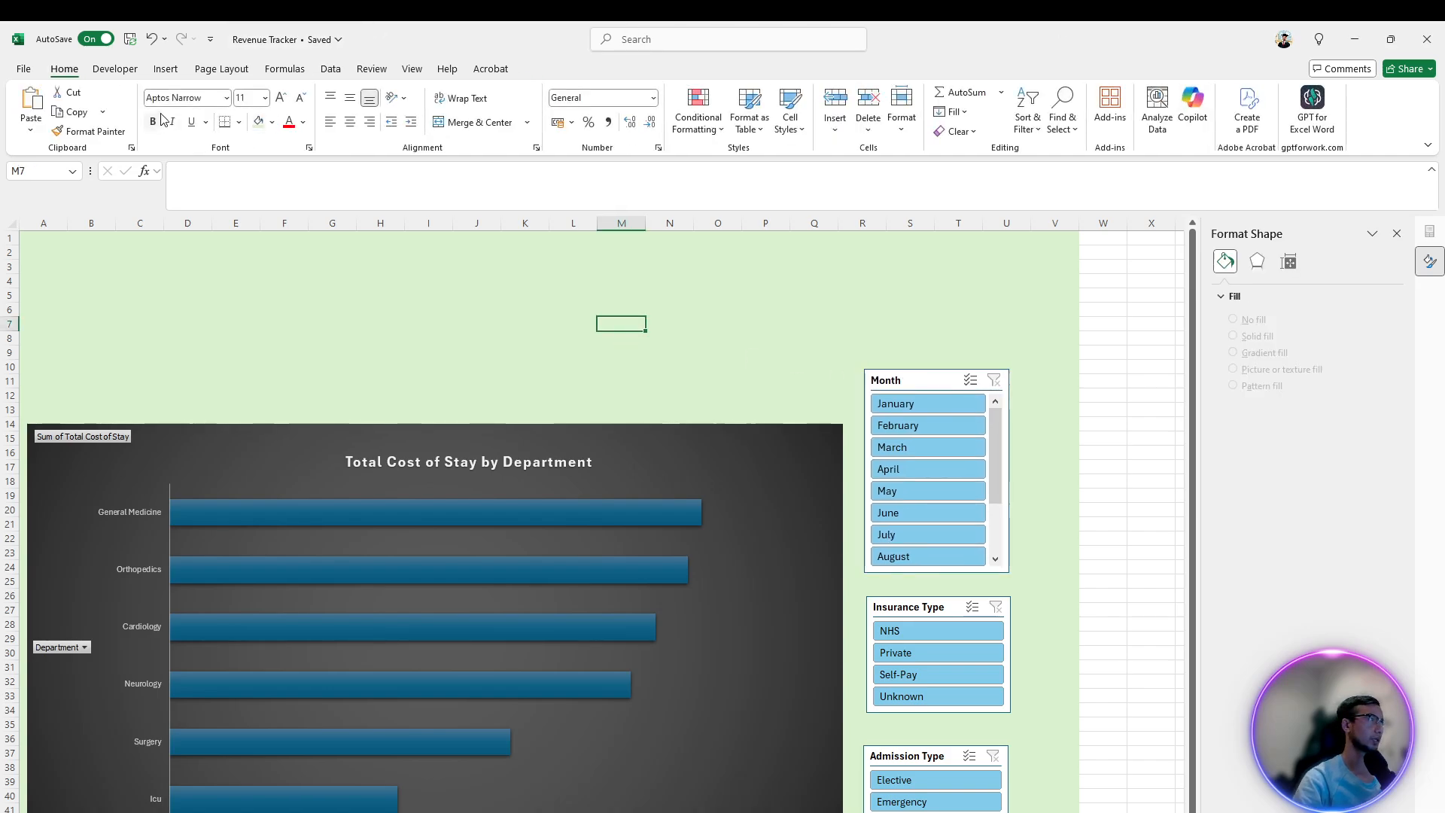
click(114, 69)
click(166, 69)
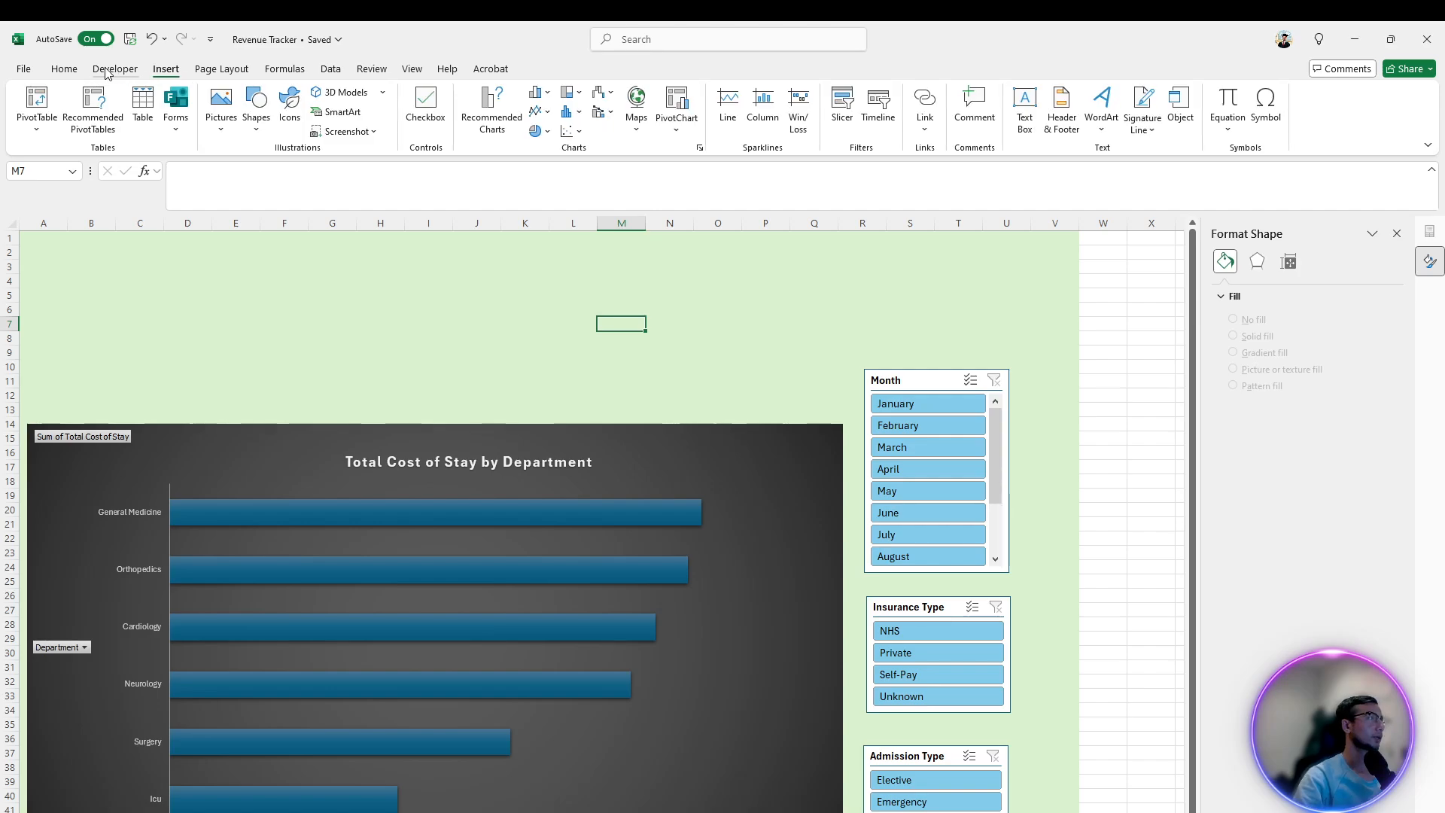
click(64, 68)
click(167, 70)
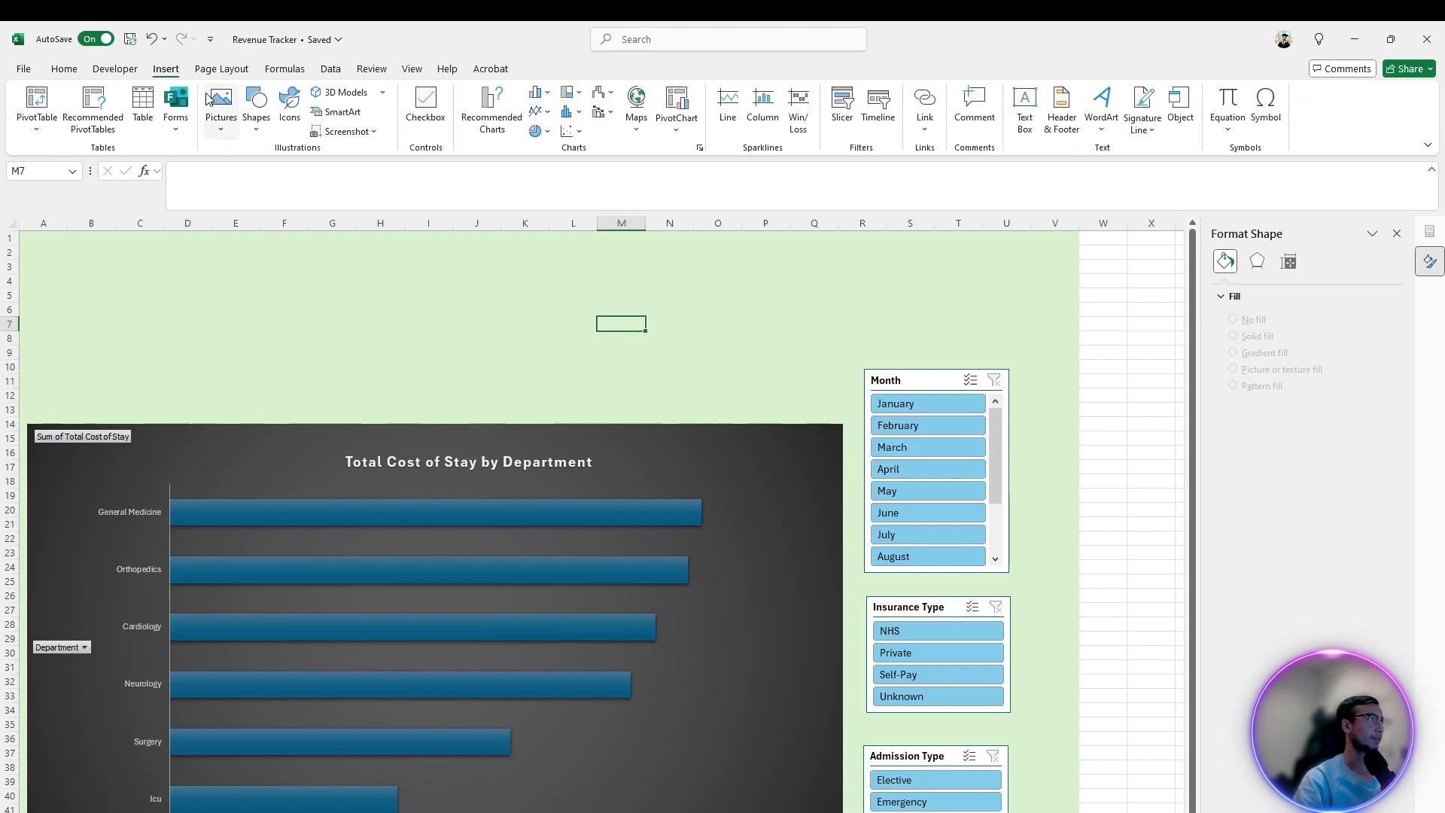
click(256, 106)
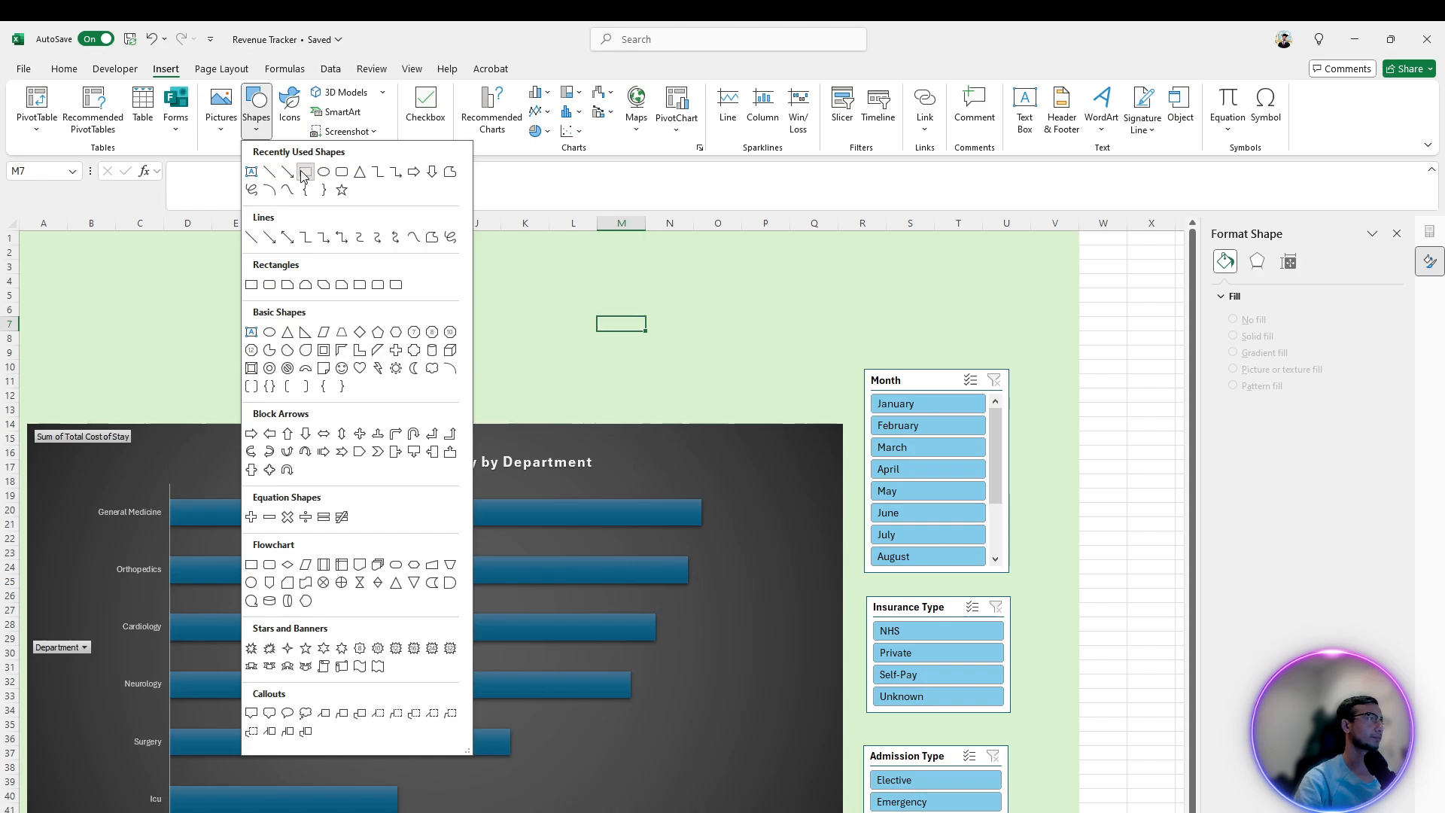
click(306, 171)
mouse_move(28, 237)
mouse_down()
mouse_move(278, 338)
mouse_move(419, 376)
mouse_move(469, 362)
mouse_move(448, 406)
mouse_up()
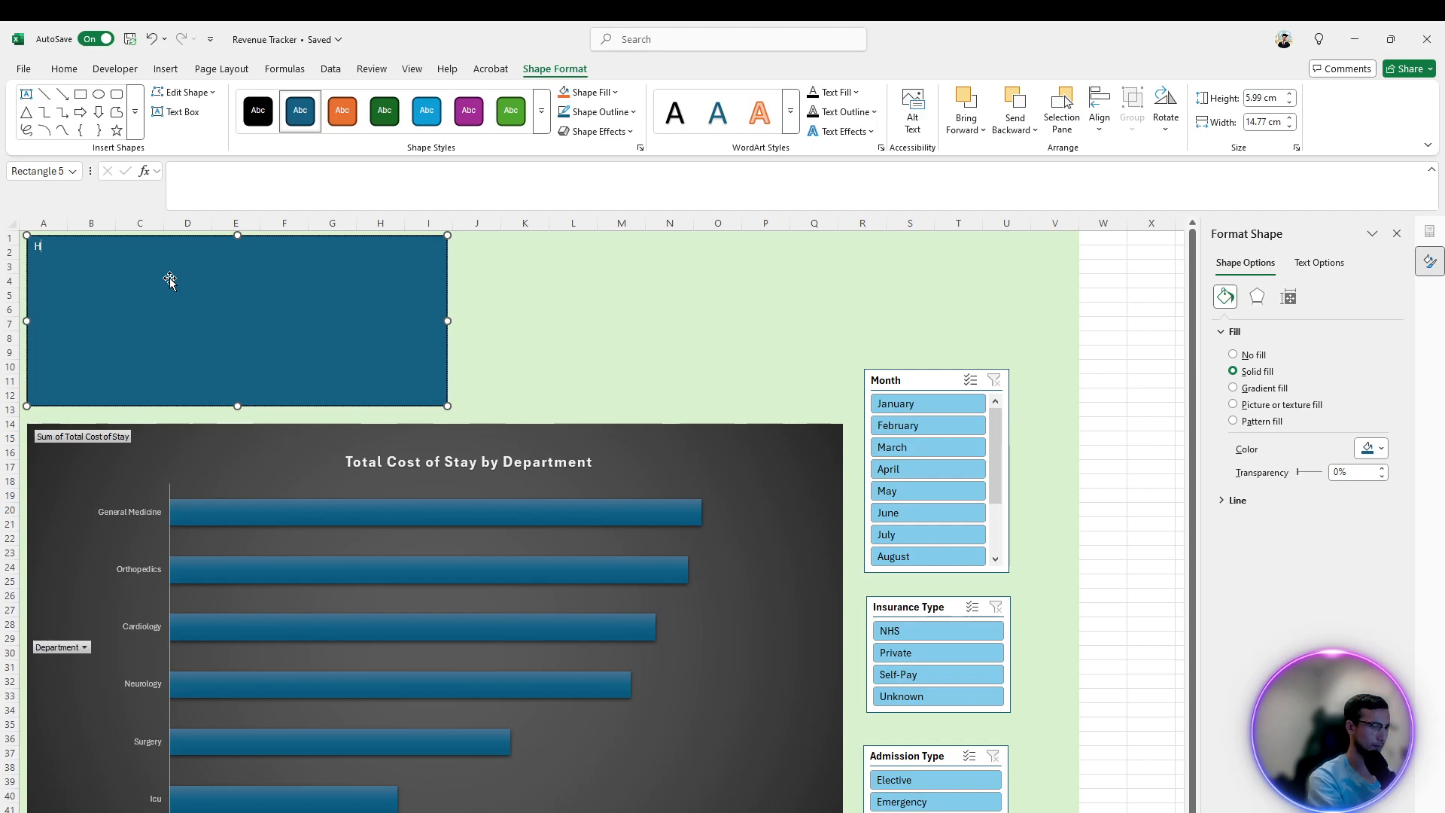
Enter "Hospital Revenue Tracker" in the rectangle with "Department Wise" on a second line
text(Hospital )
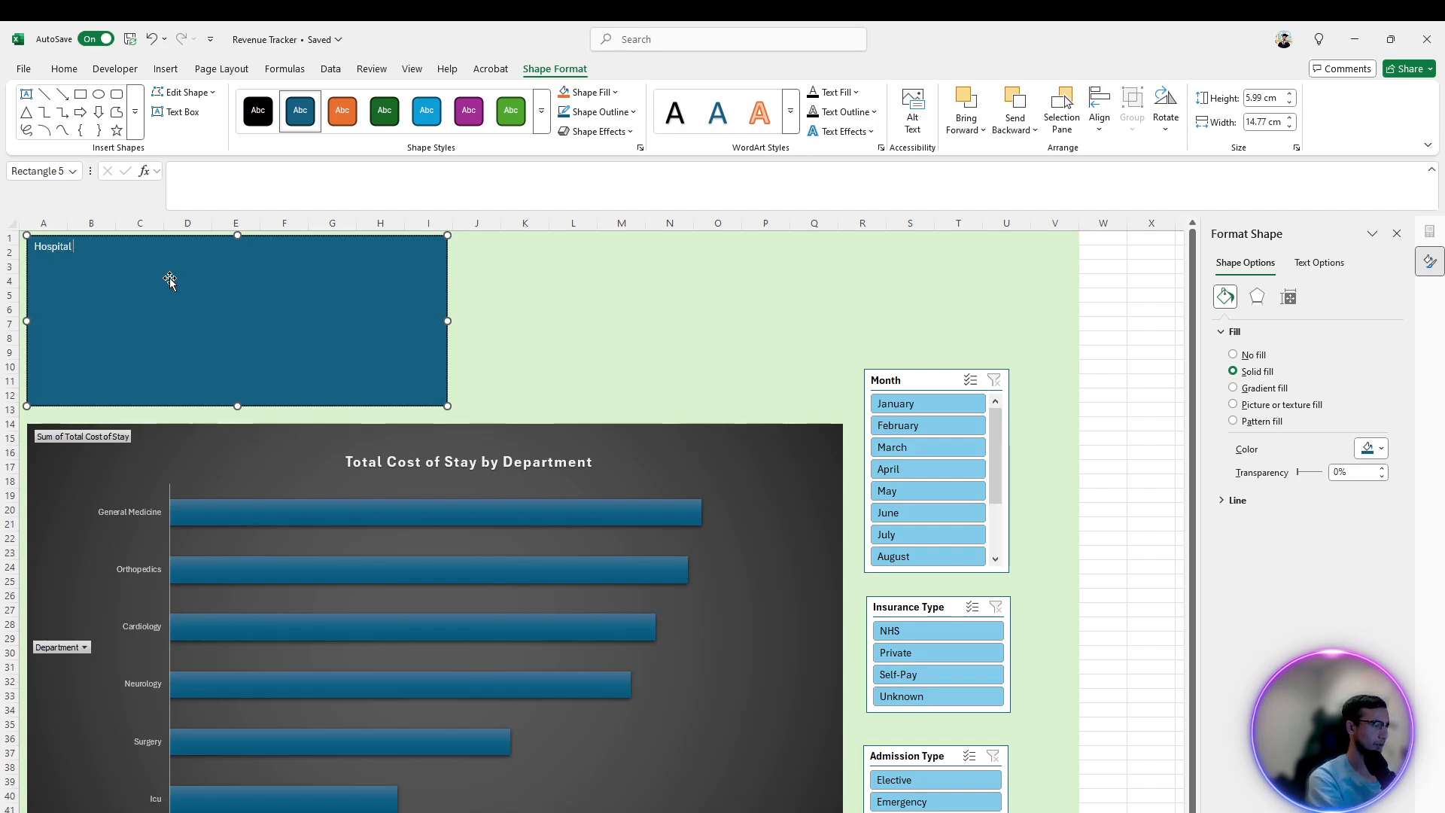
text(Revenue Tracker)
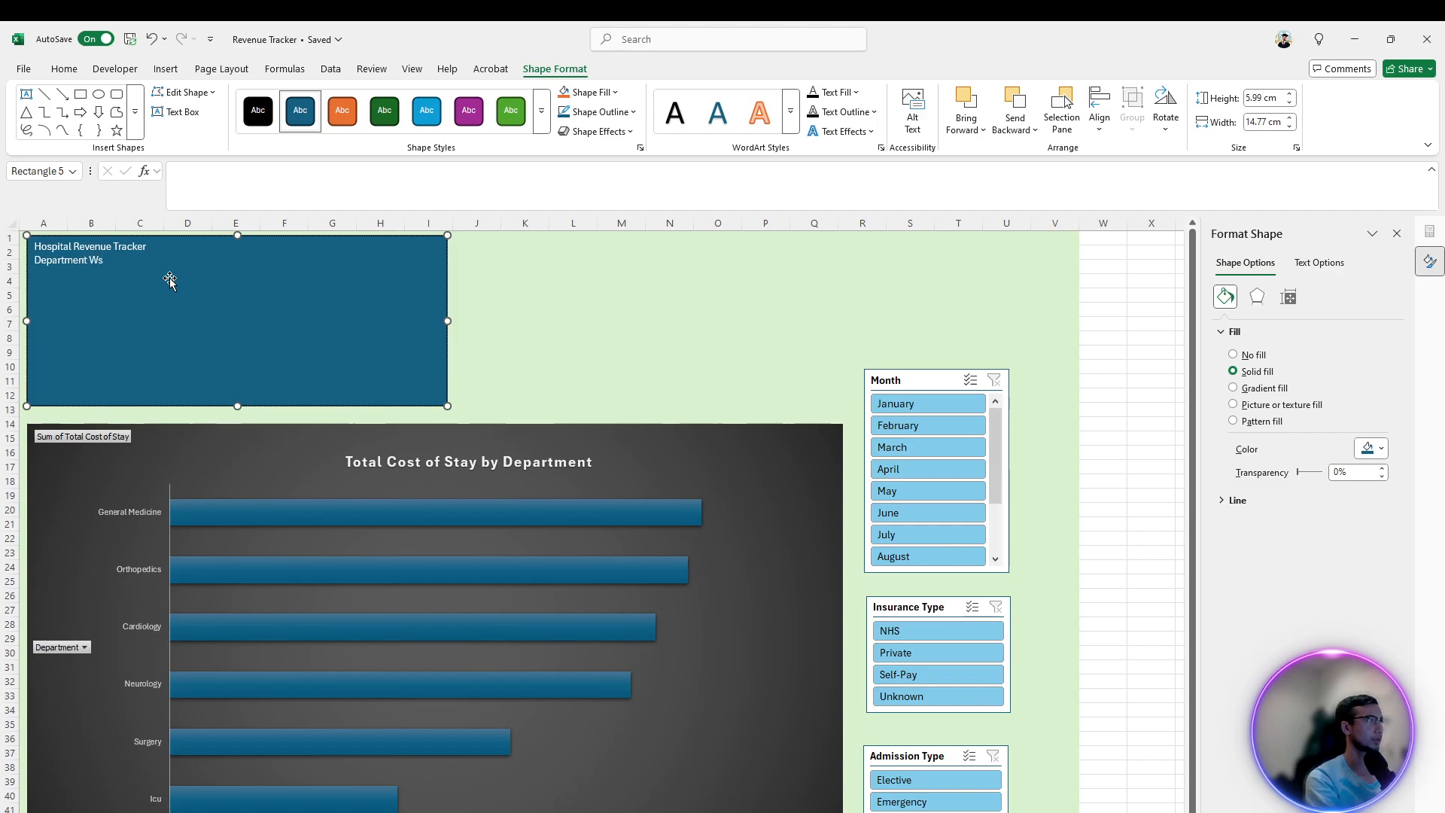
text(ise)
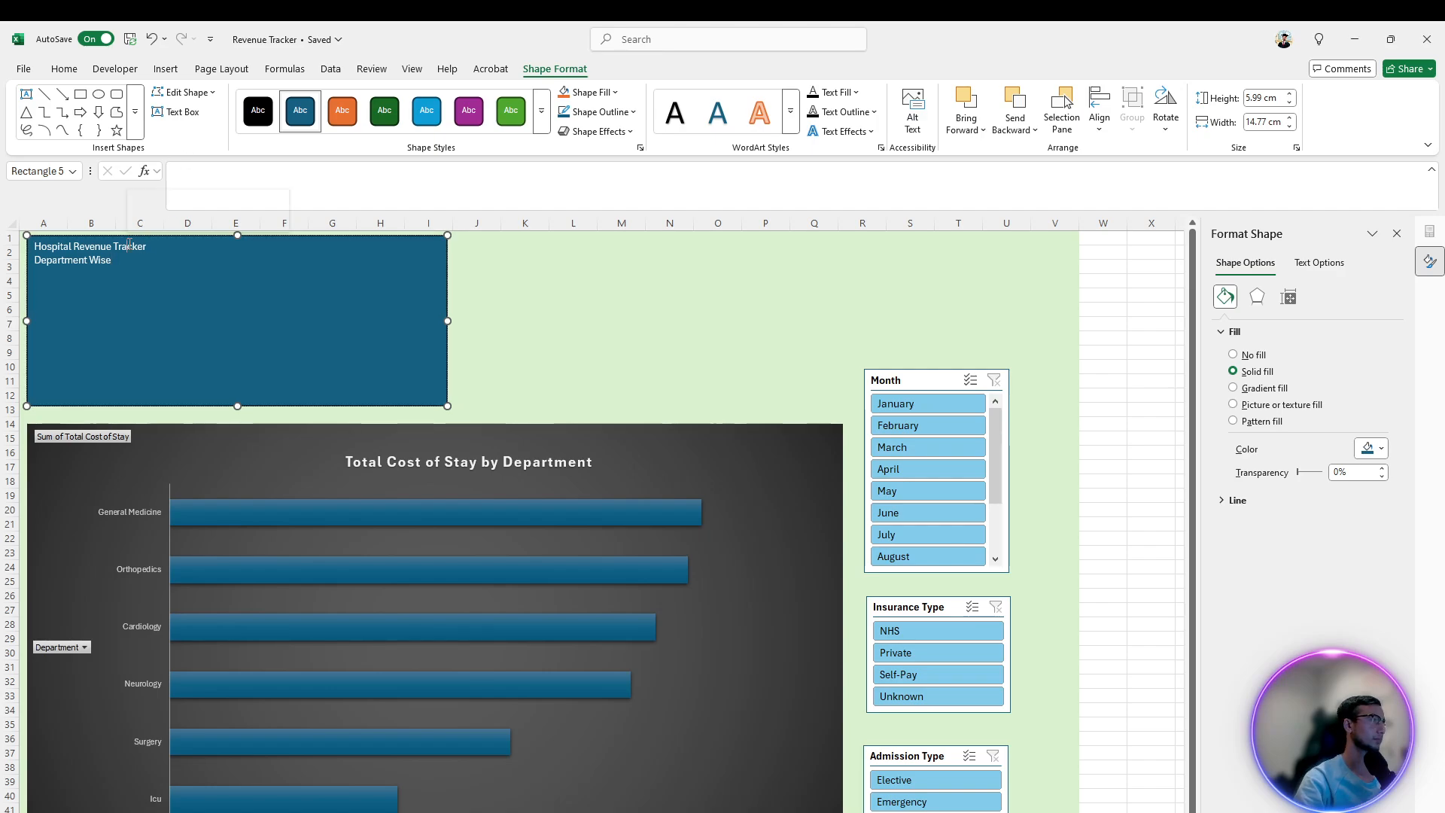
Set the font size of the "Hospital Revenue Tracker" title to 40
drag(150, 248, 33, 249)
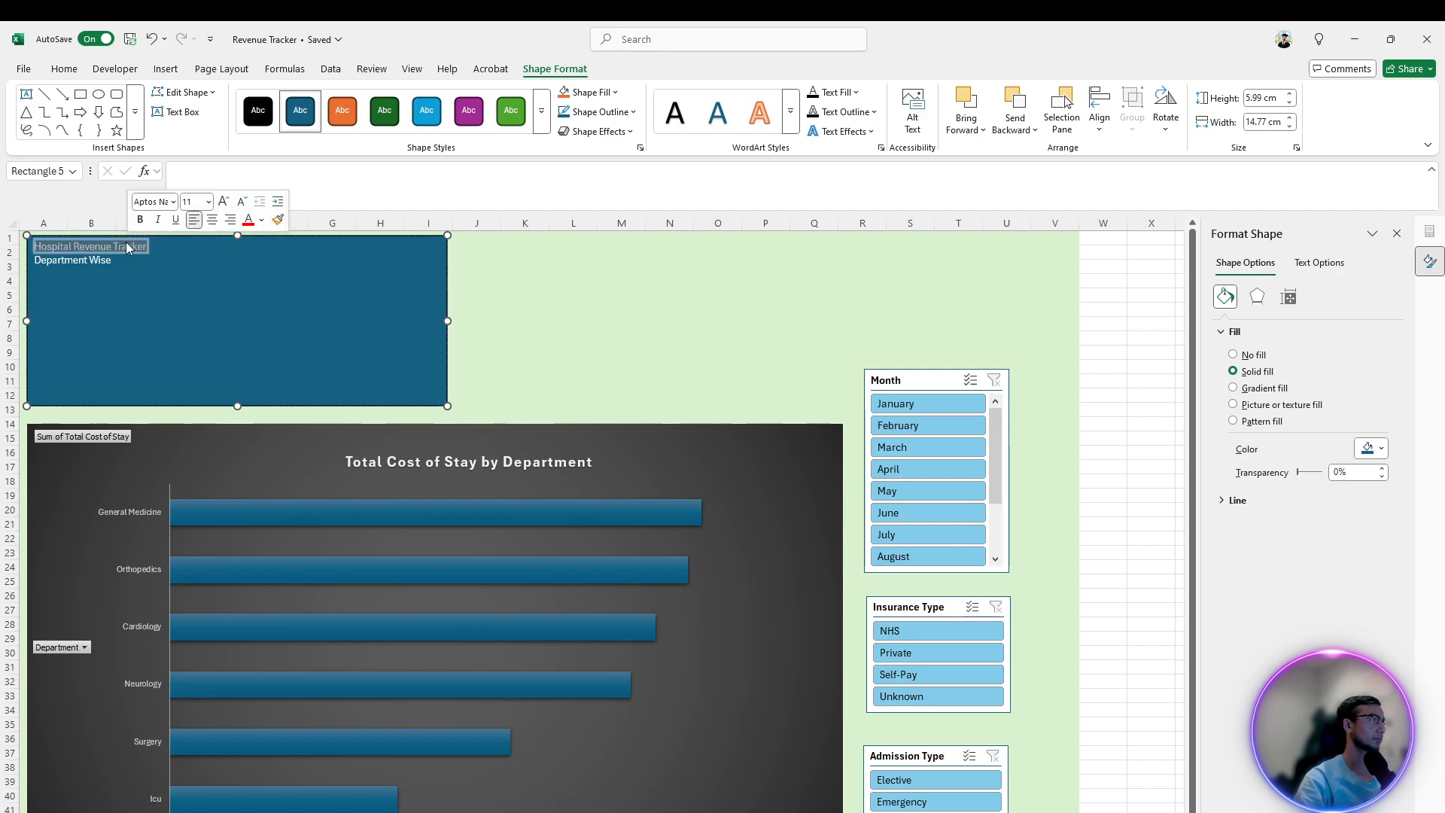
click(76, 68)
click(239, 99)
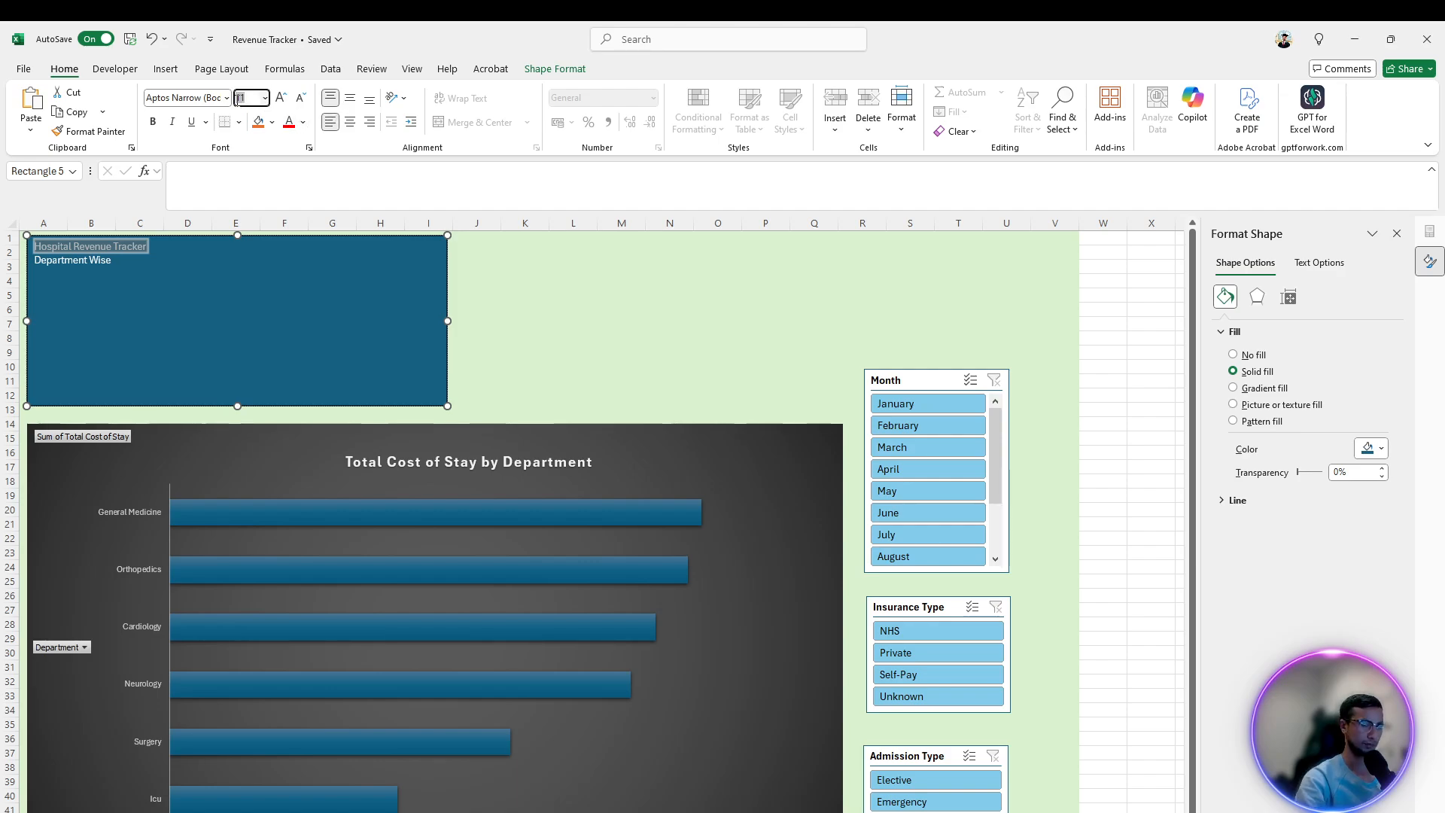
text(40)
key(Return)
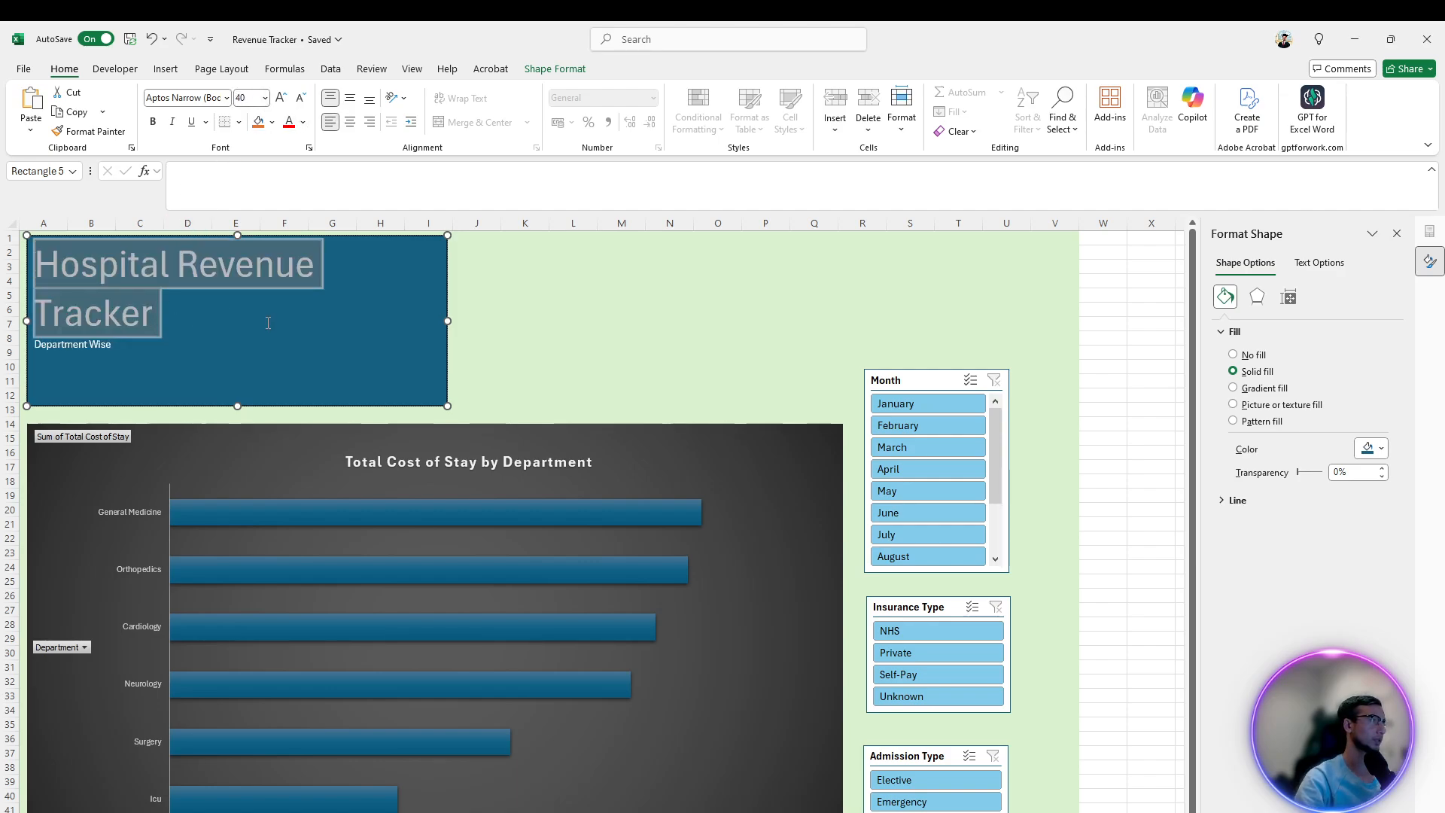
Try font size 25 on the "Department Wise" line, and settle on size 20
drag(109, 348, 34, 345)
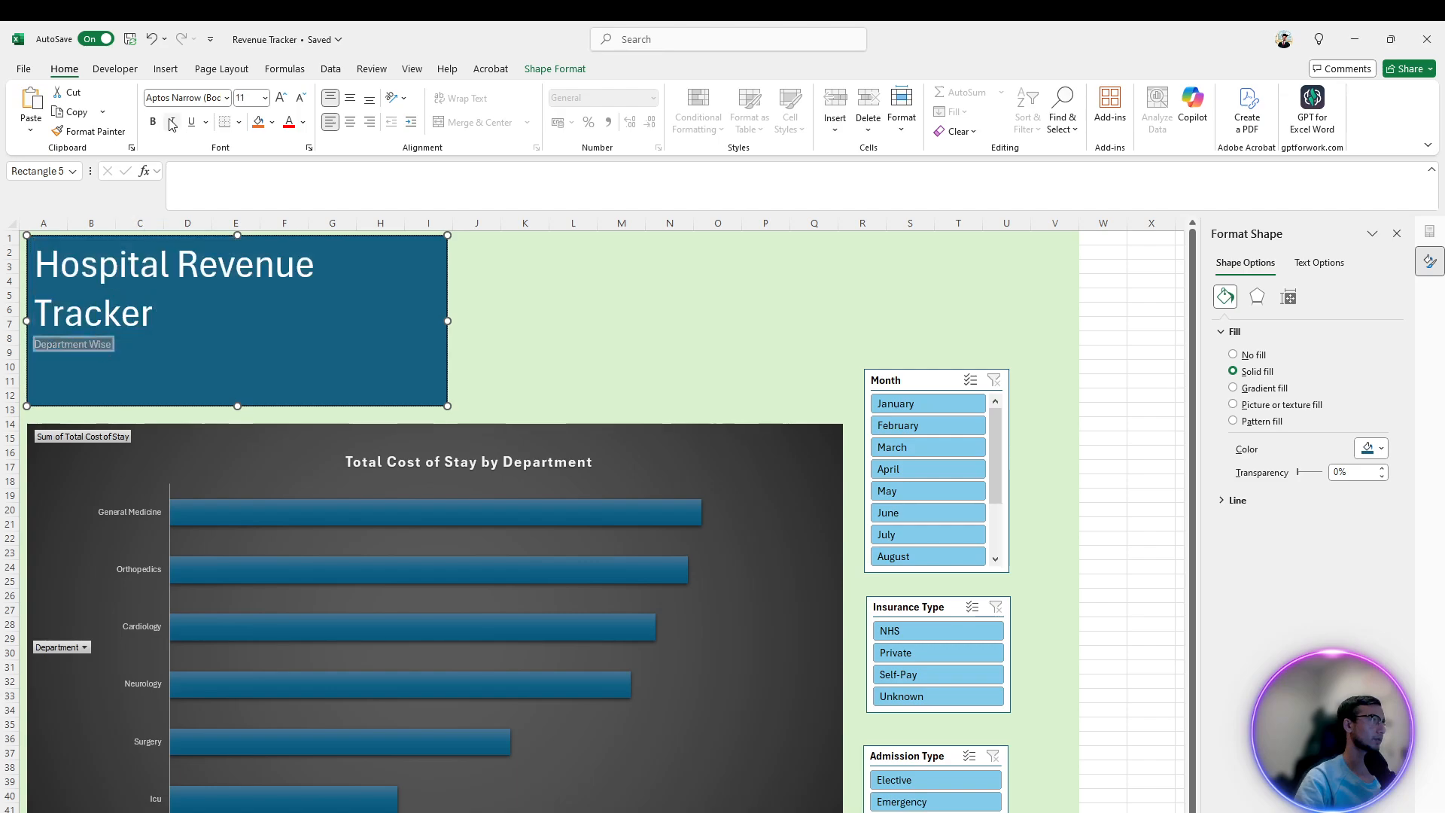
click(246, 97)
text(25)
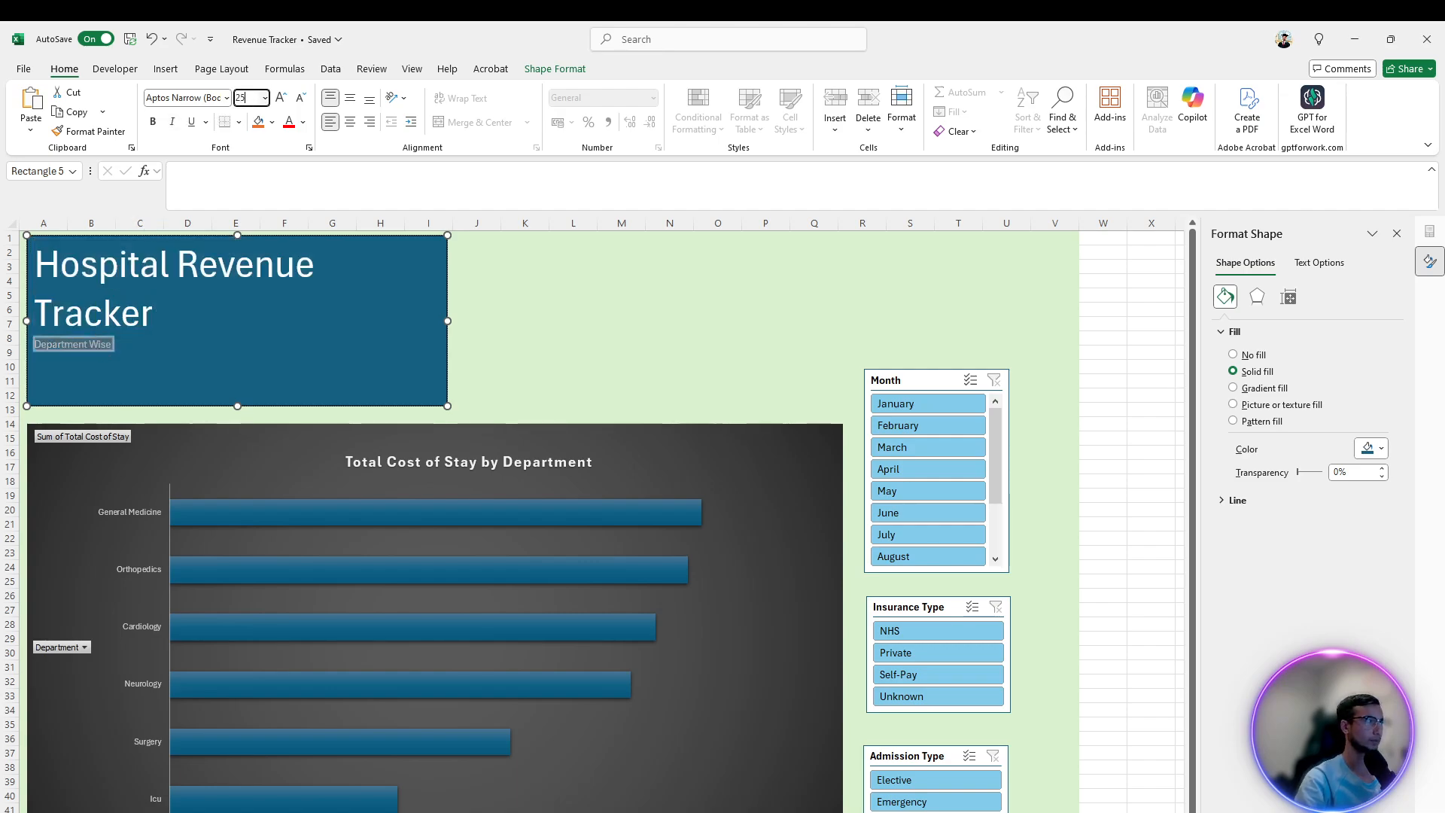
key(Return)
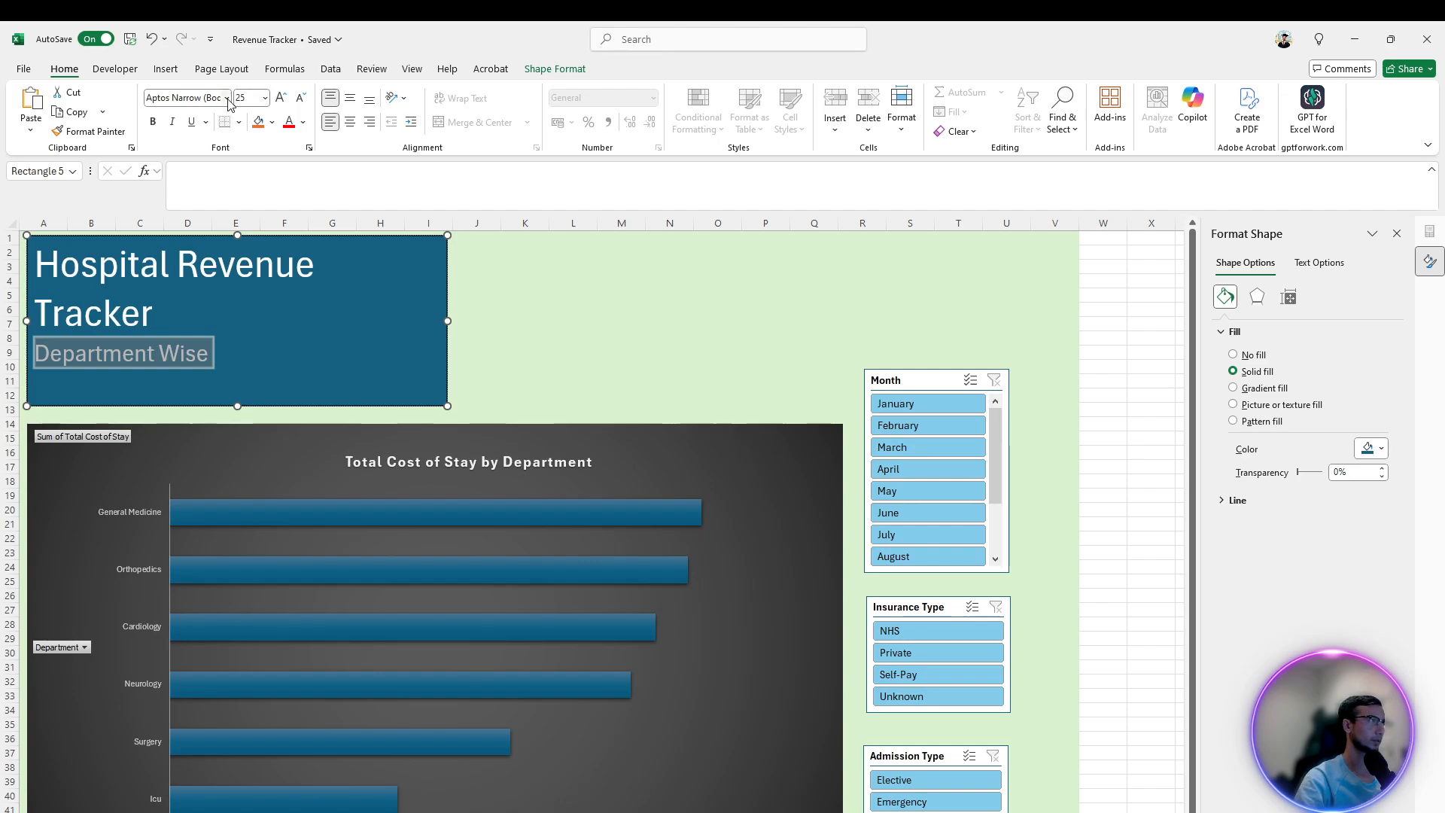
click(265, 100)
text(20)
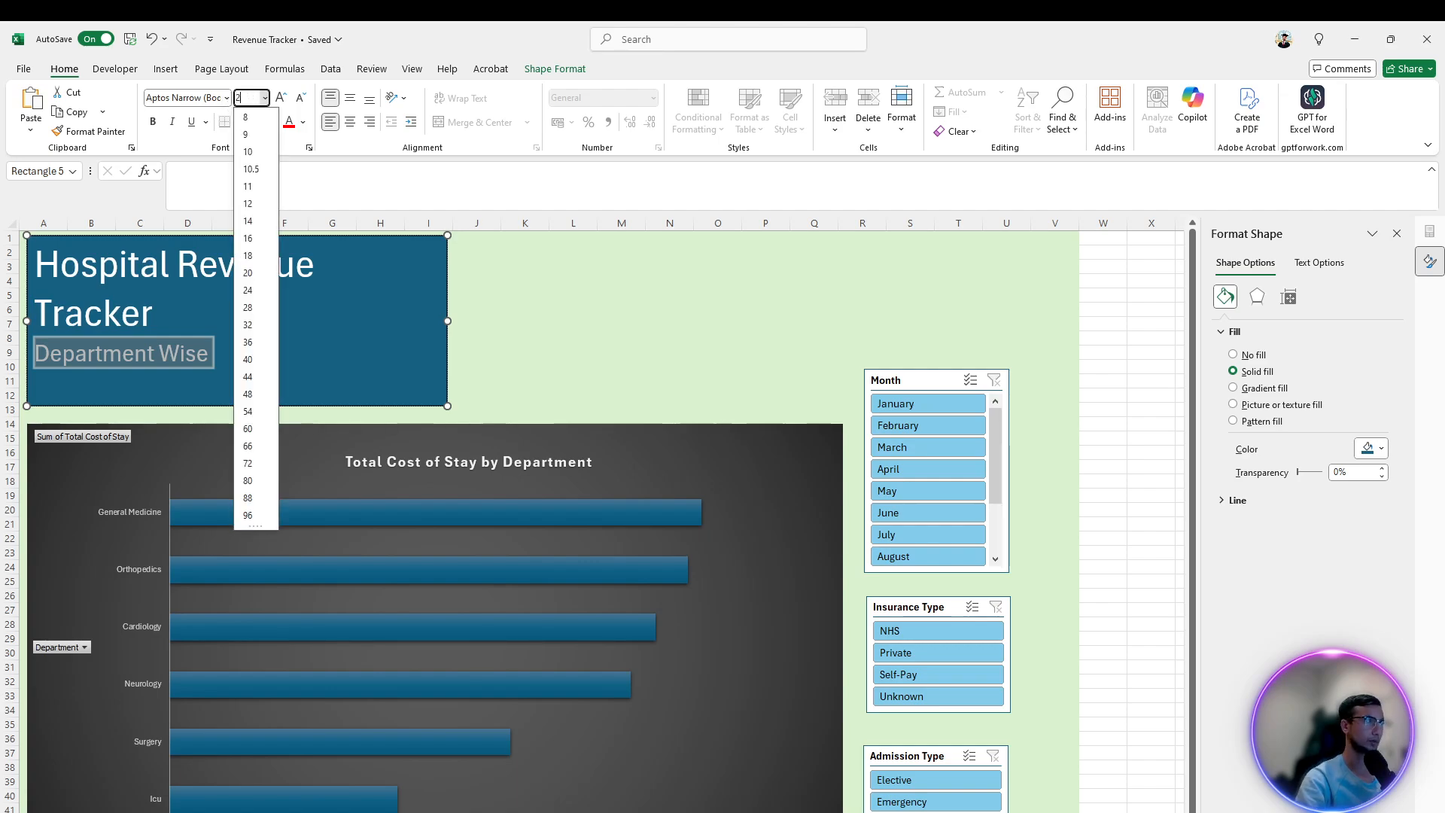
key(Return)
click(381, 296)
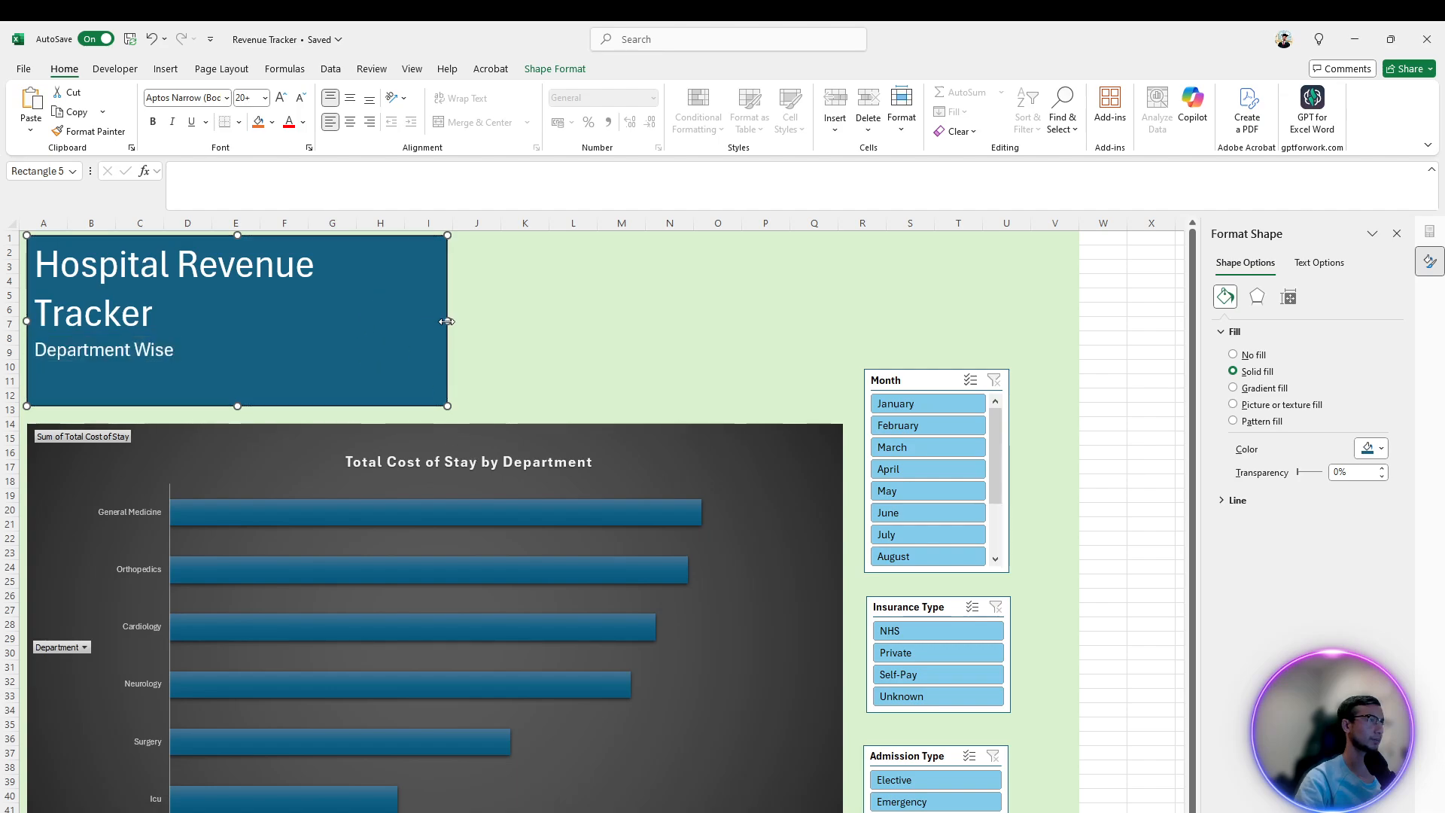
Widen the title rectangle to column J so the title fits on one line, and reduce its height to end at row 7
drag(447, 321, 475, 316)
click(570, 310)
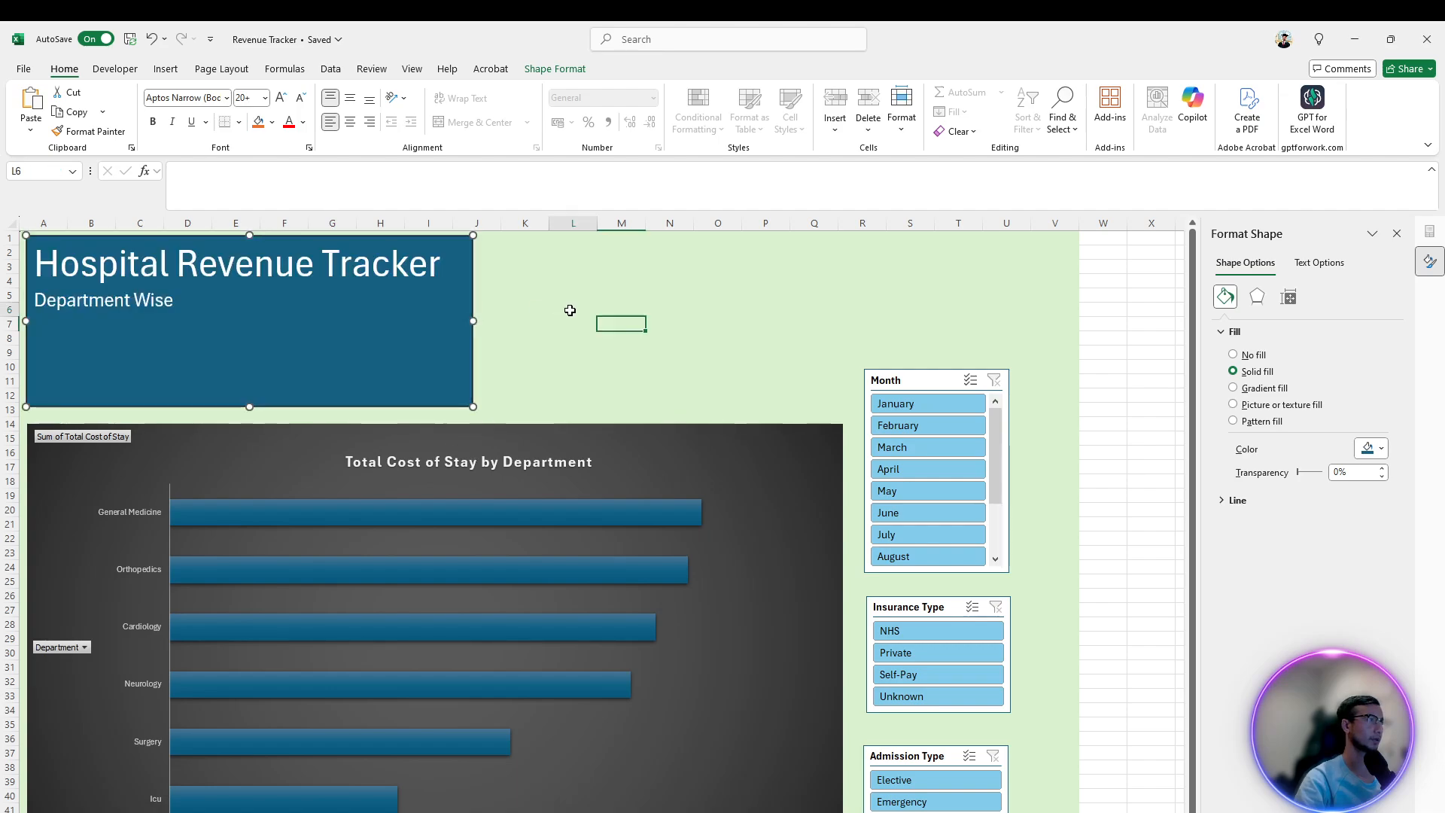
click(354, 401)
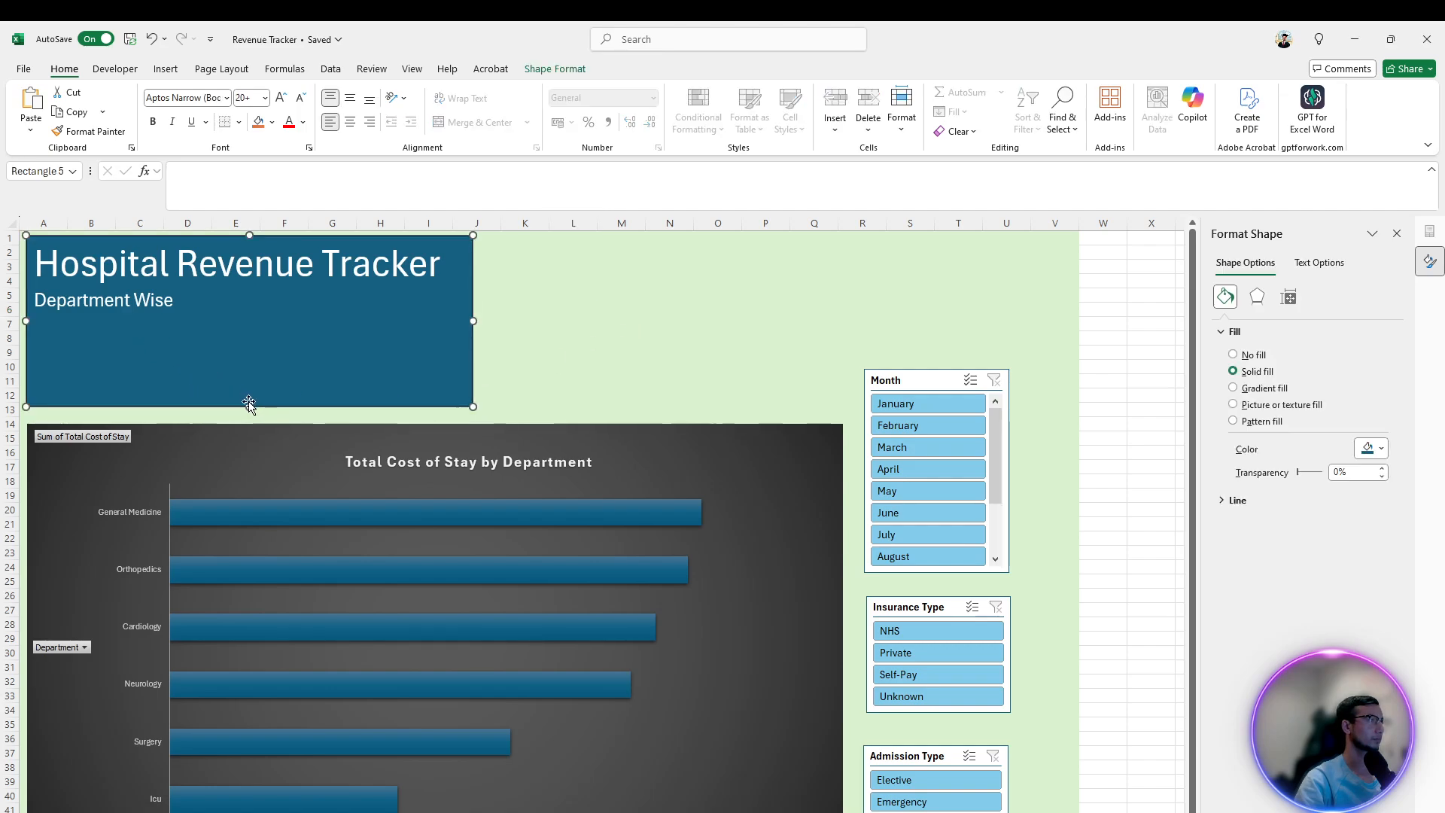
drag(249, 407, 233, 332)
click(489, 350)
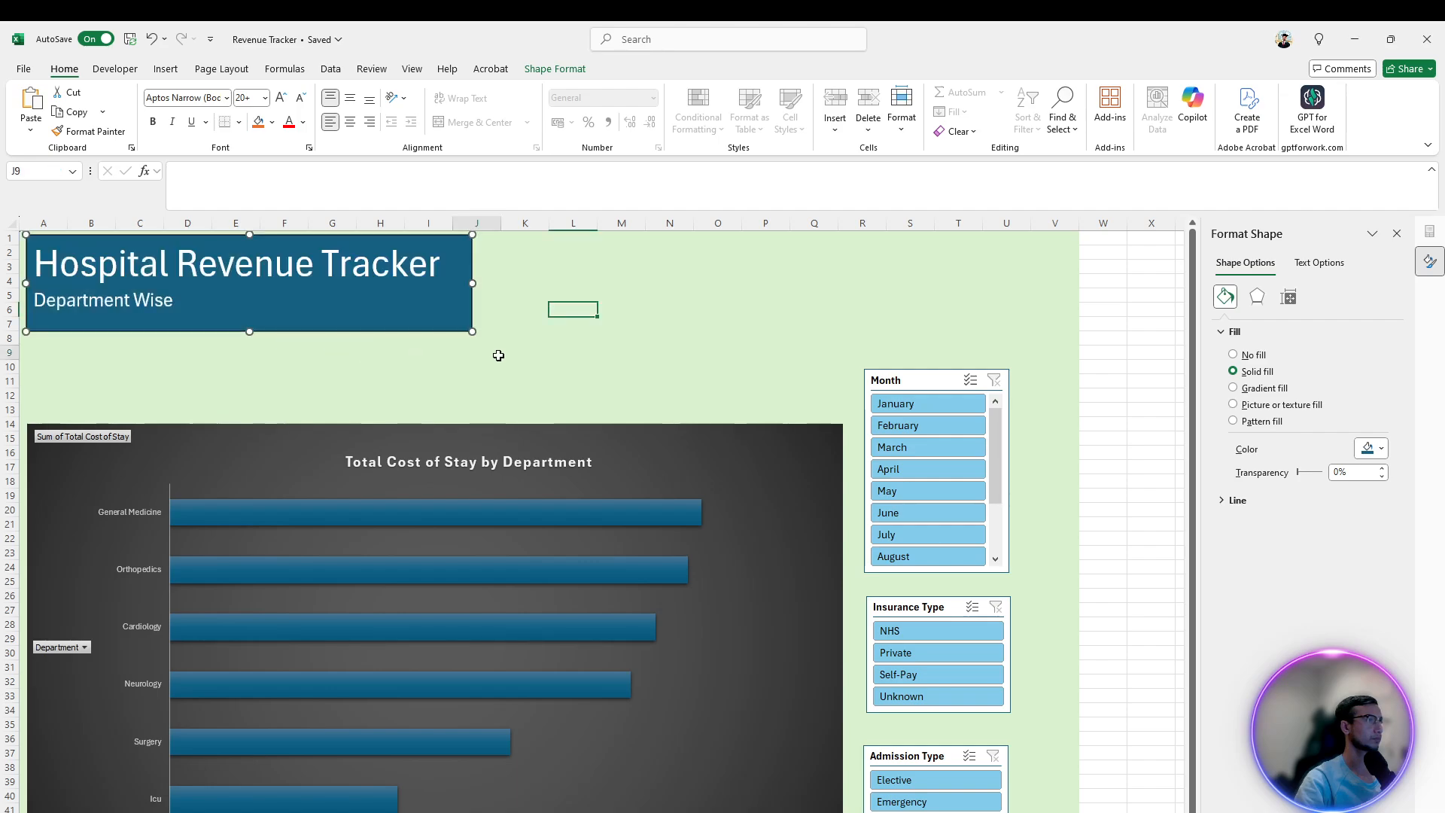
Extend the top edge of the department chart upward to row 9, just below the title banner
click(418, 435)
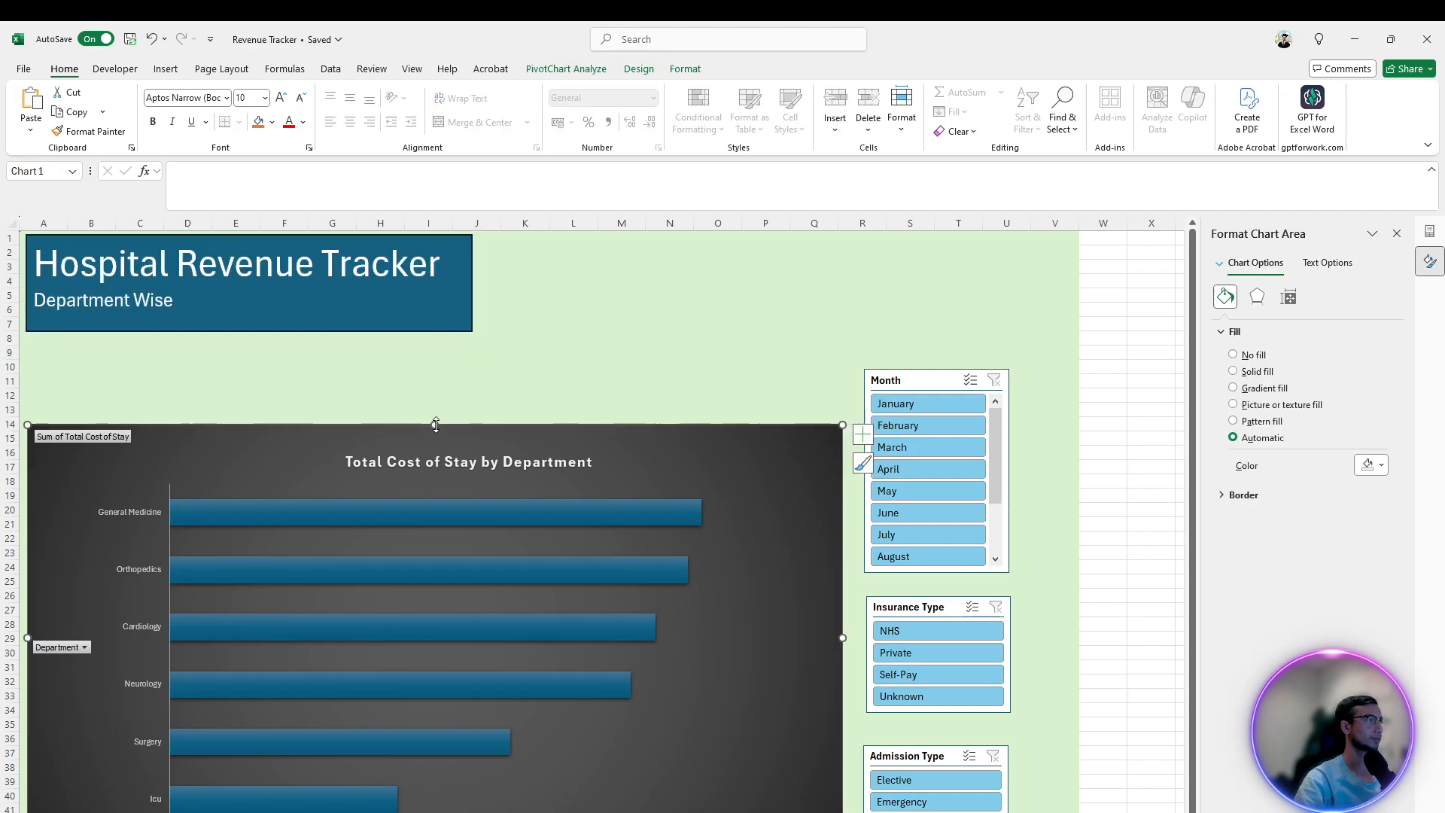
drag(435, 425, 433, 385)
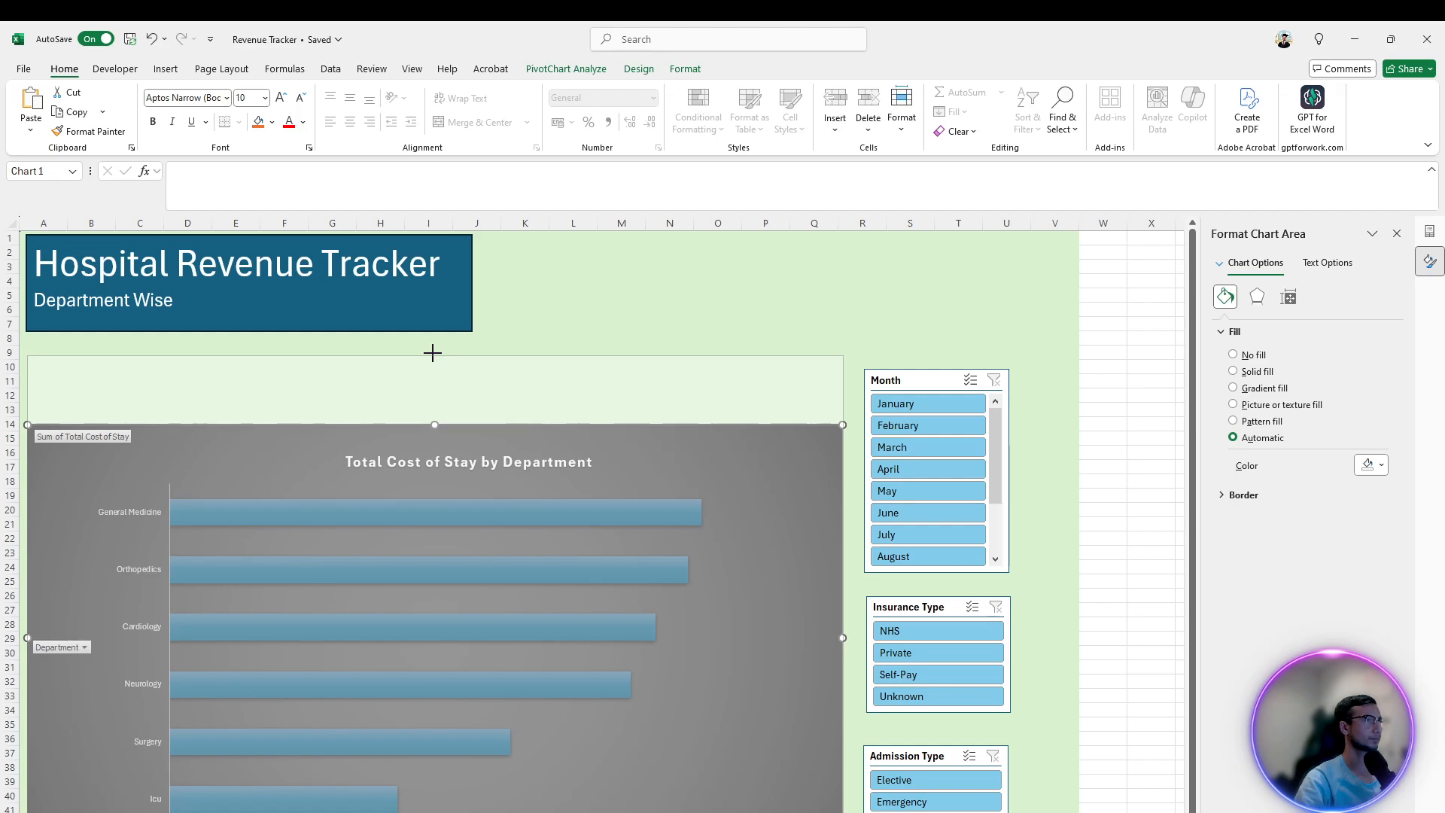
drag(434, 353, 434, 355)
click(588, 311)
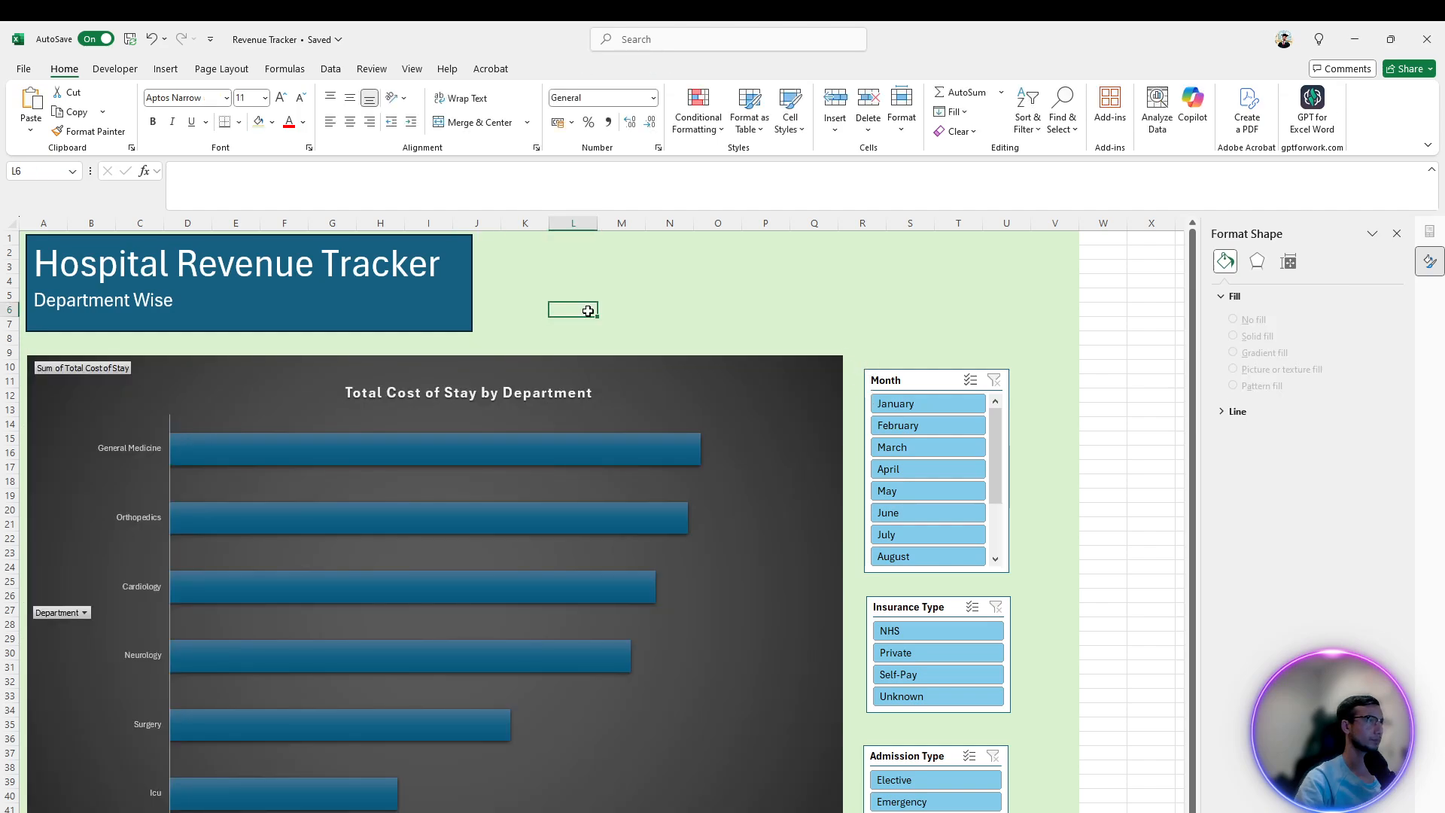
Test the Admission Type slicer by filtering the chart to Elective, and return to showing all admission types
click(746, 298)
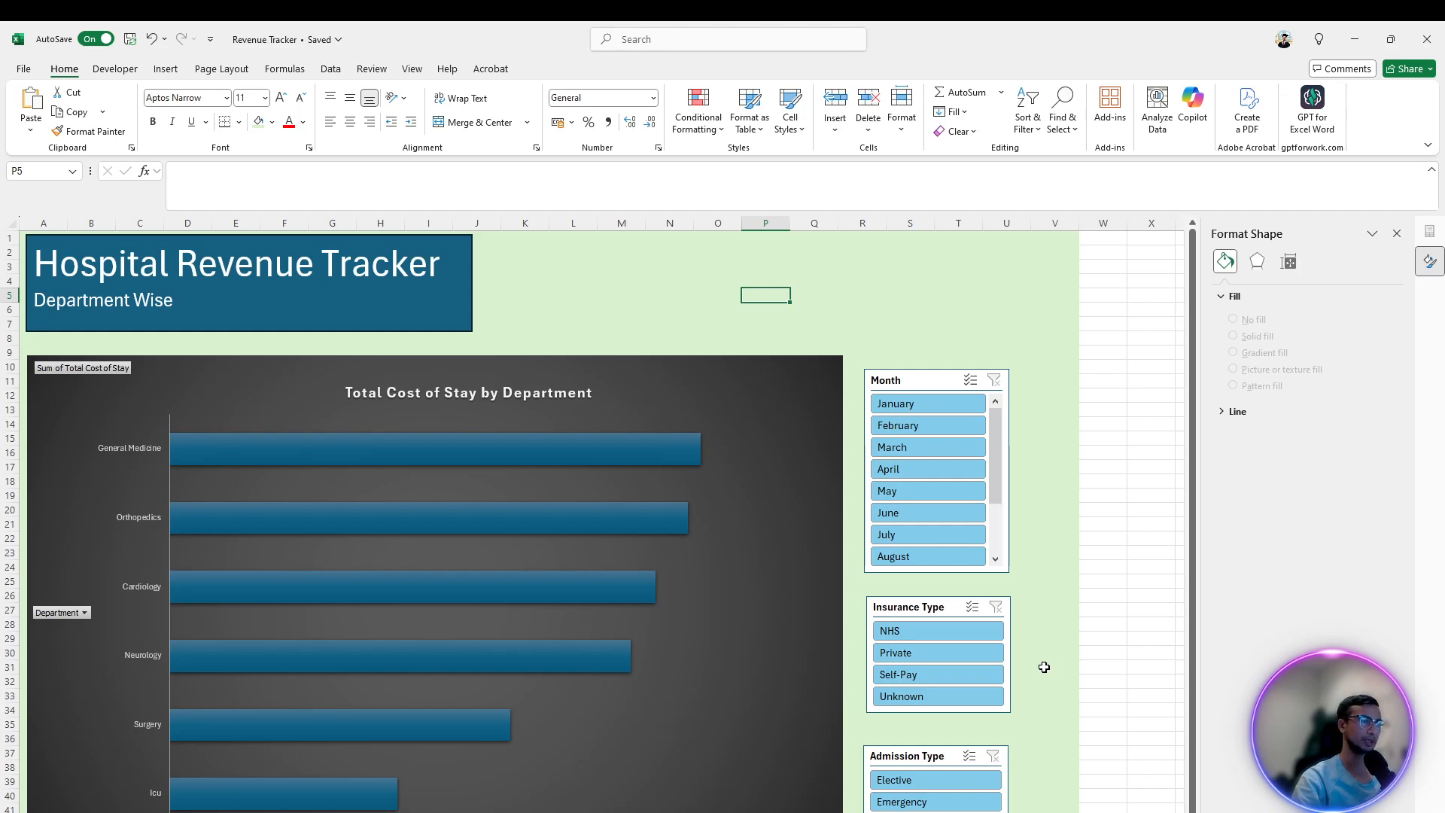
click(912, 788)
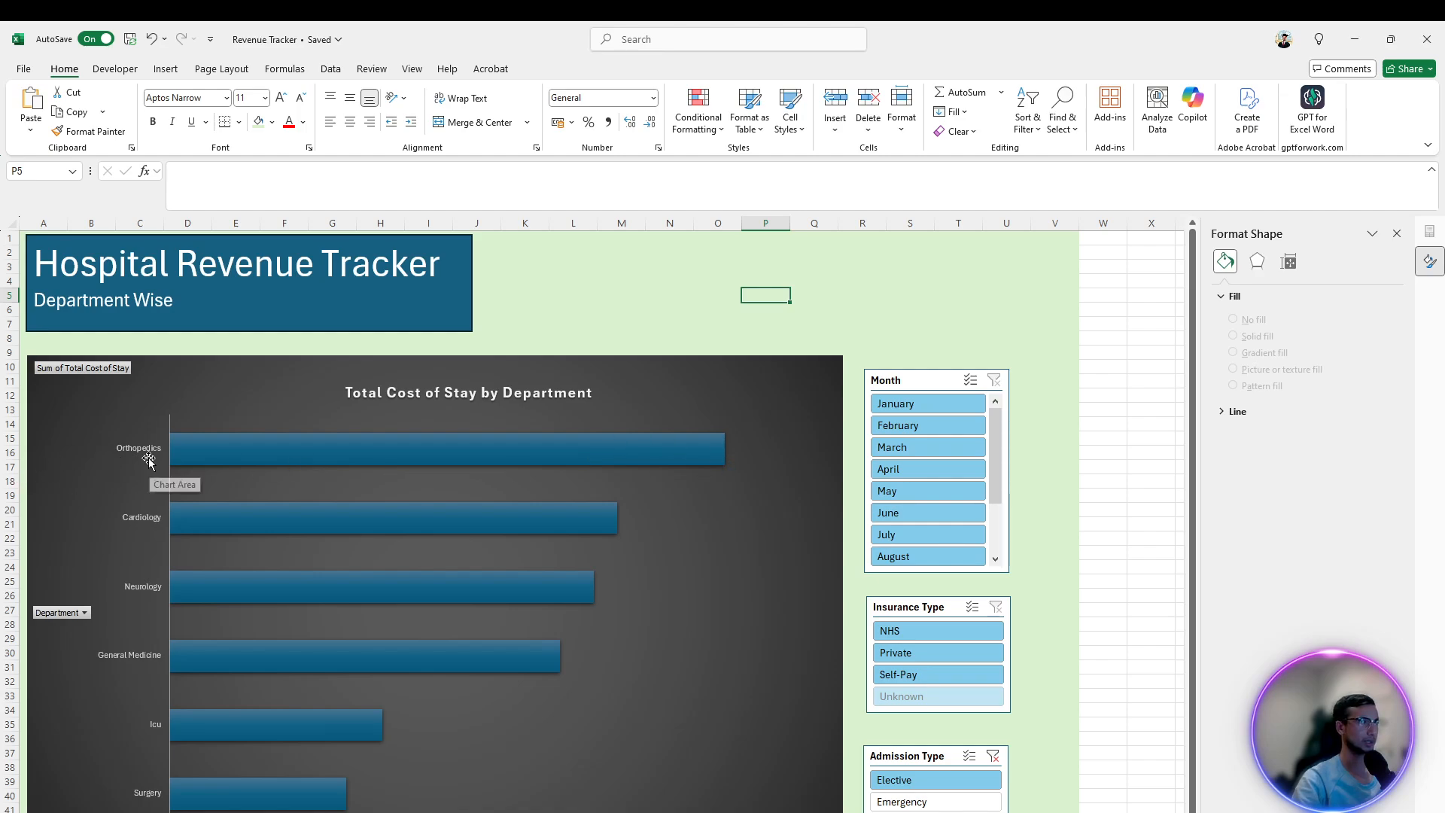
ctrl+click(916, 794)
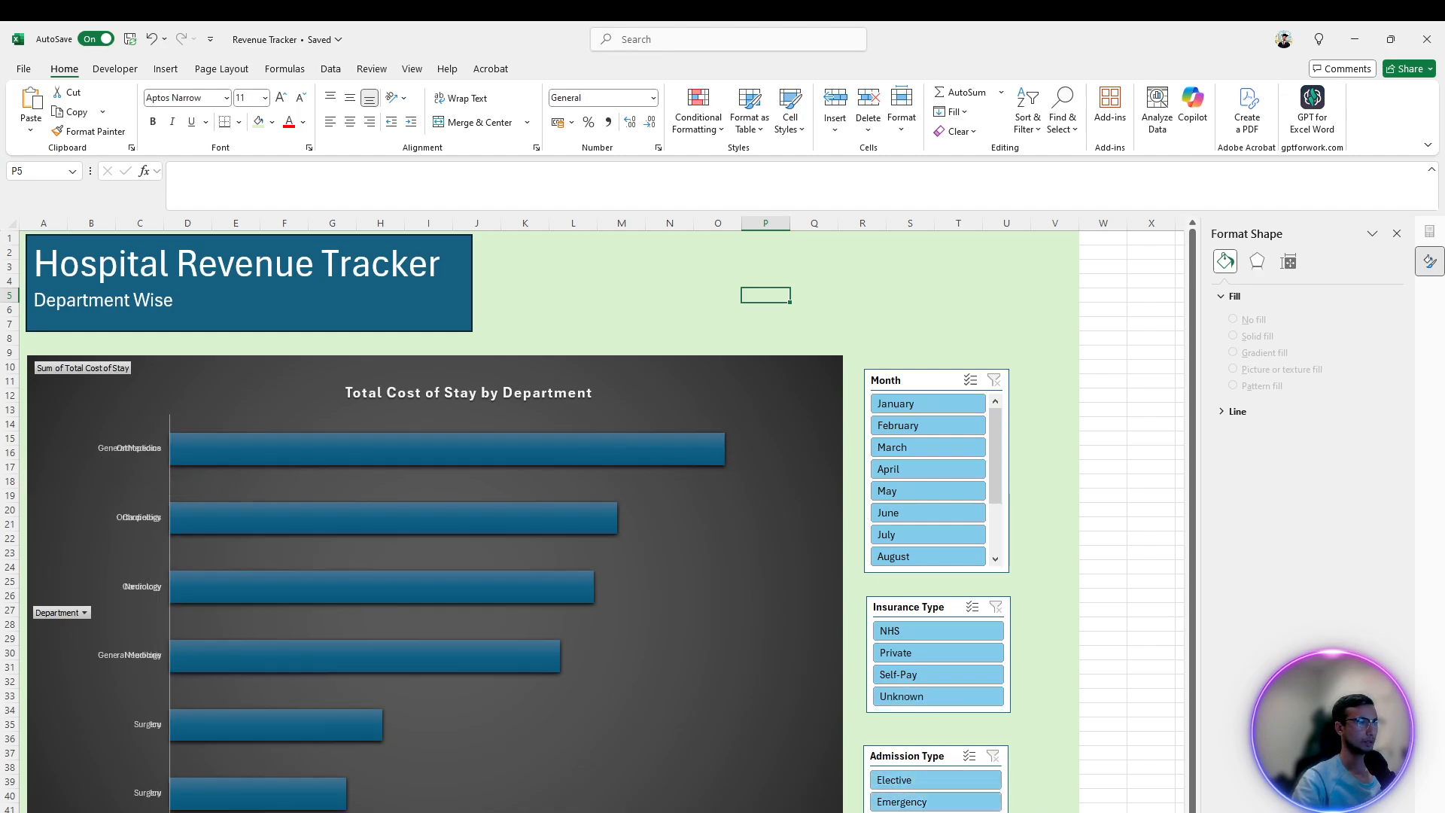
Add data labels to the bars of the Total Cost of Stay by Department chart
click(653, 438)
click(862, 366)
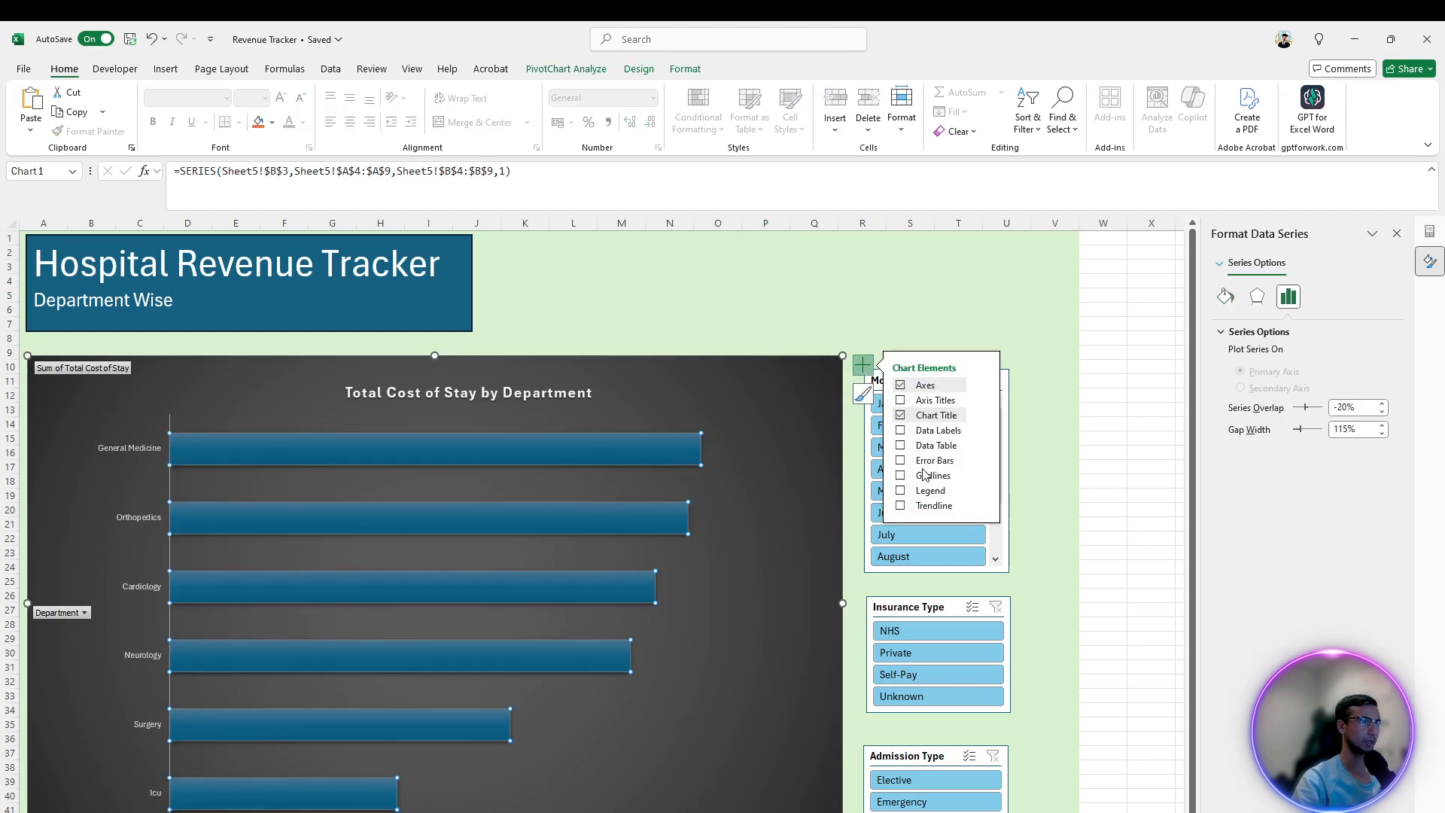
click(901, 432)
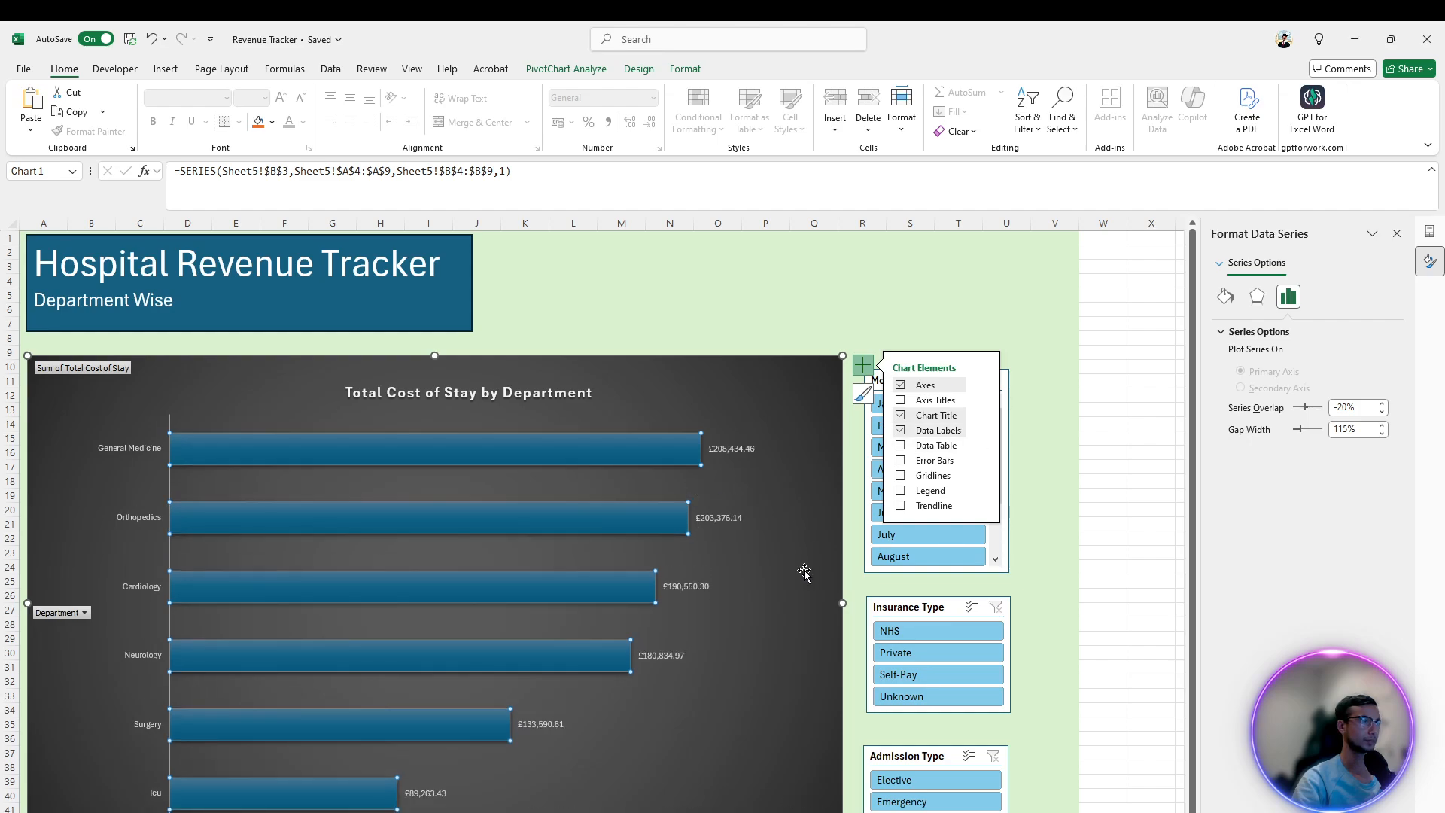
click(775, 596)
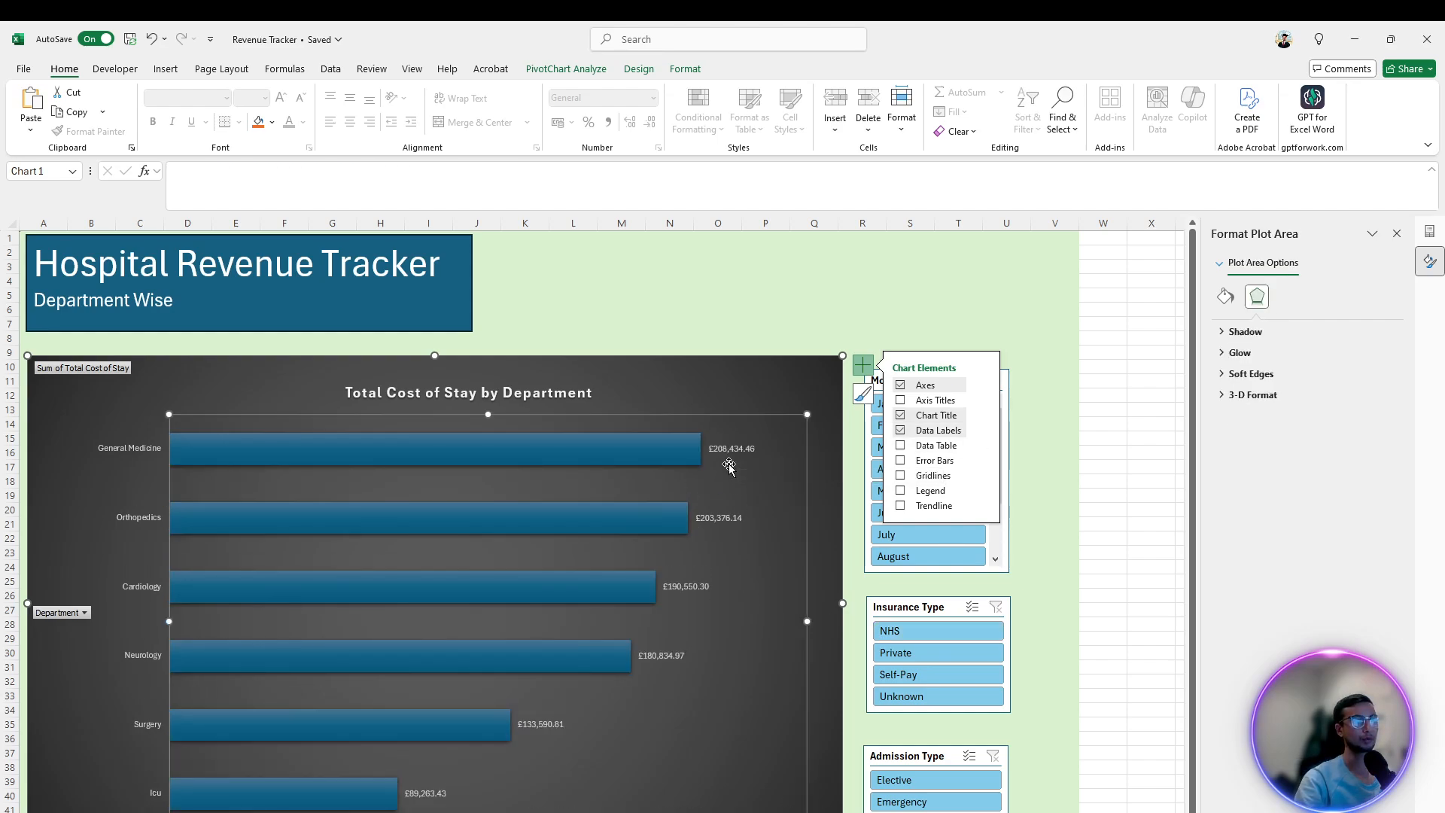
click(1051, 527)
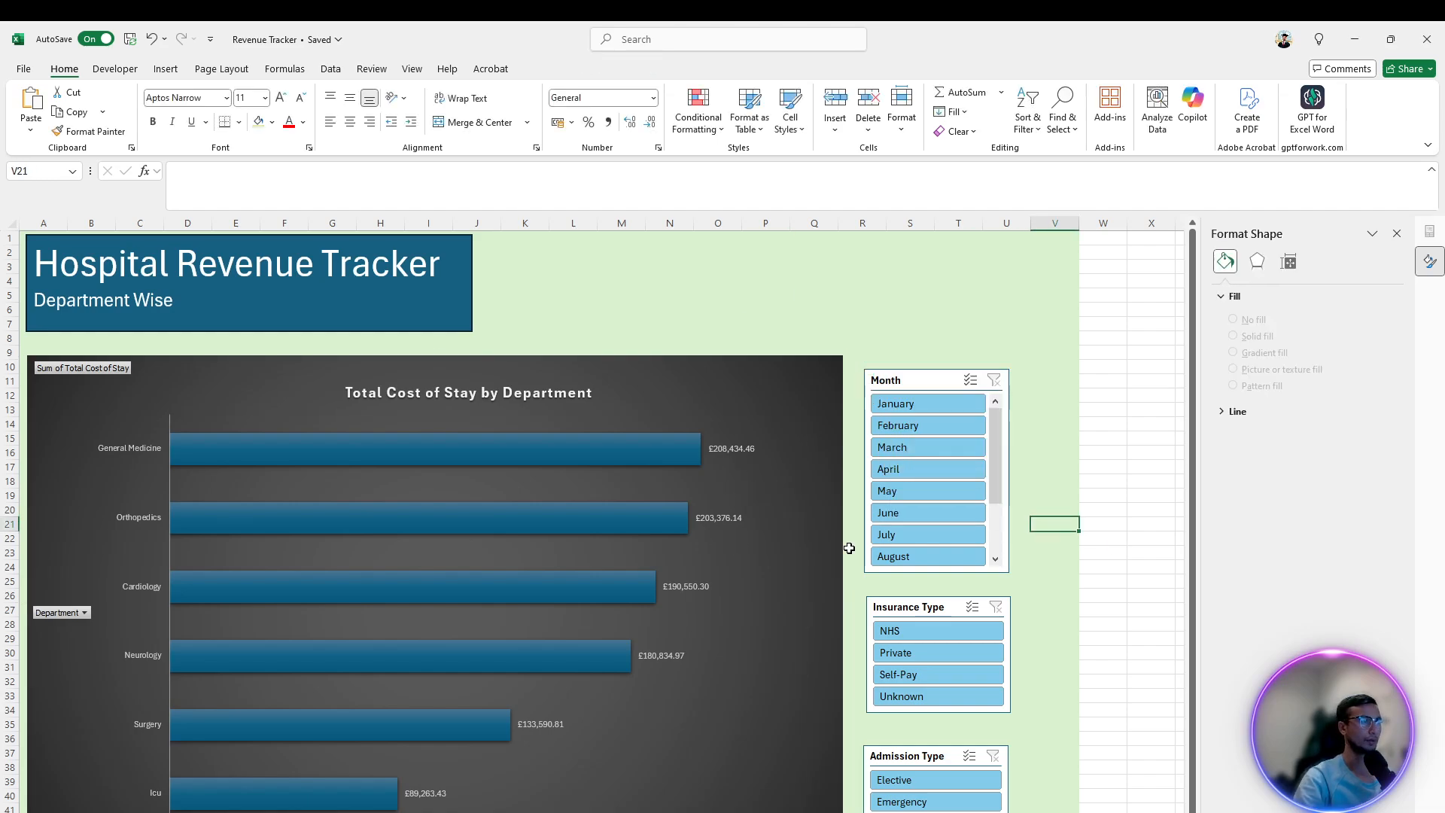
Compare department revenue for Emergency and the last listed admission type with the slicer, and clear the Admission Type filter
click(909, 802)
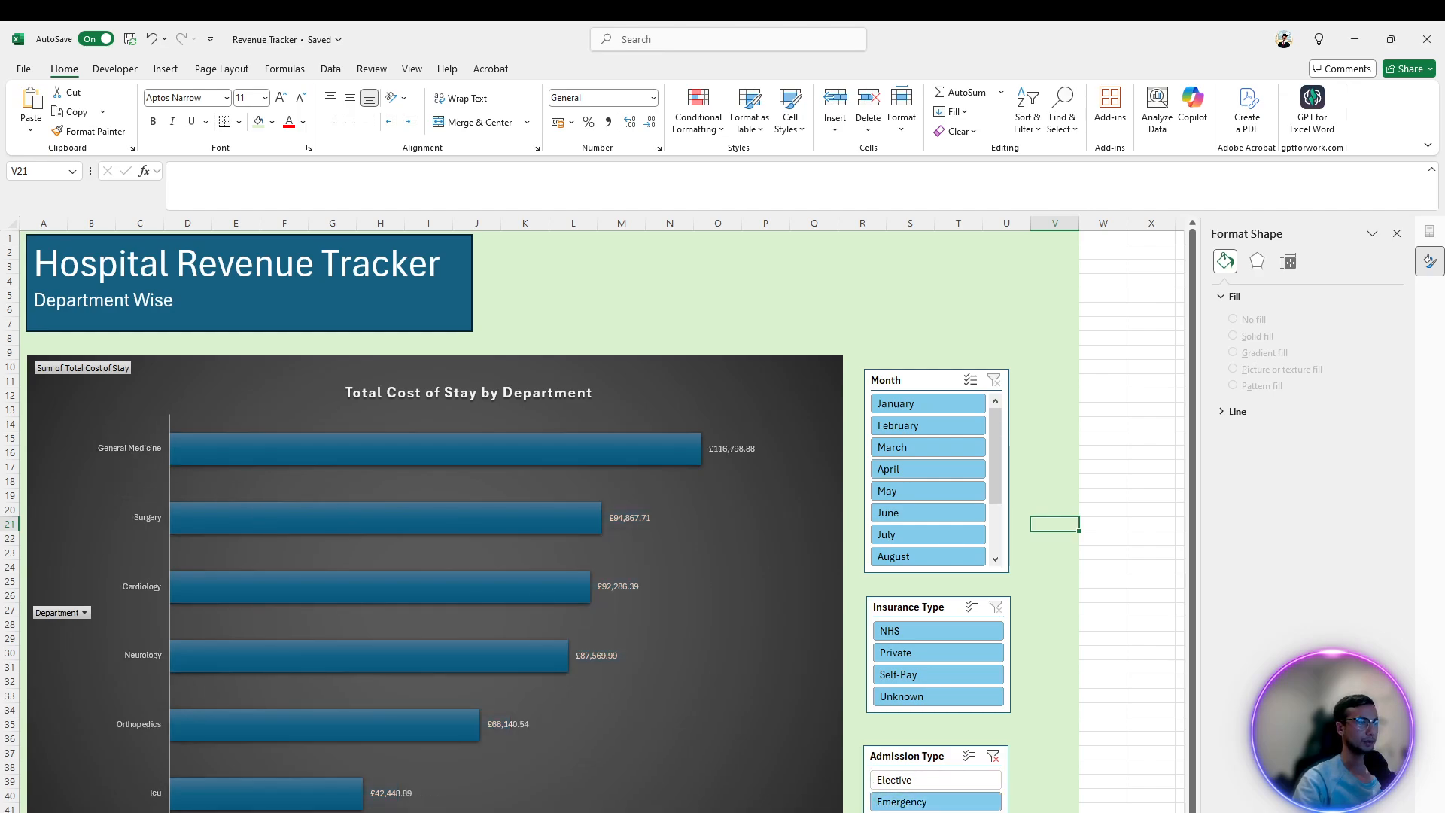
click(909, 812)
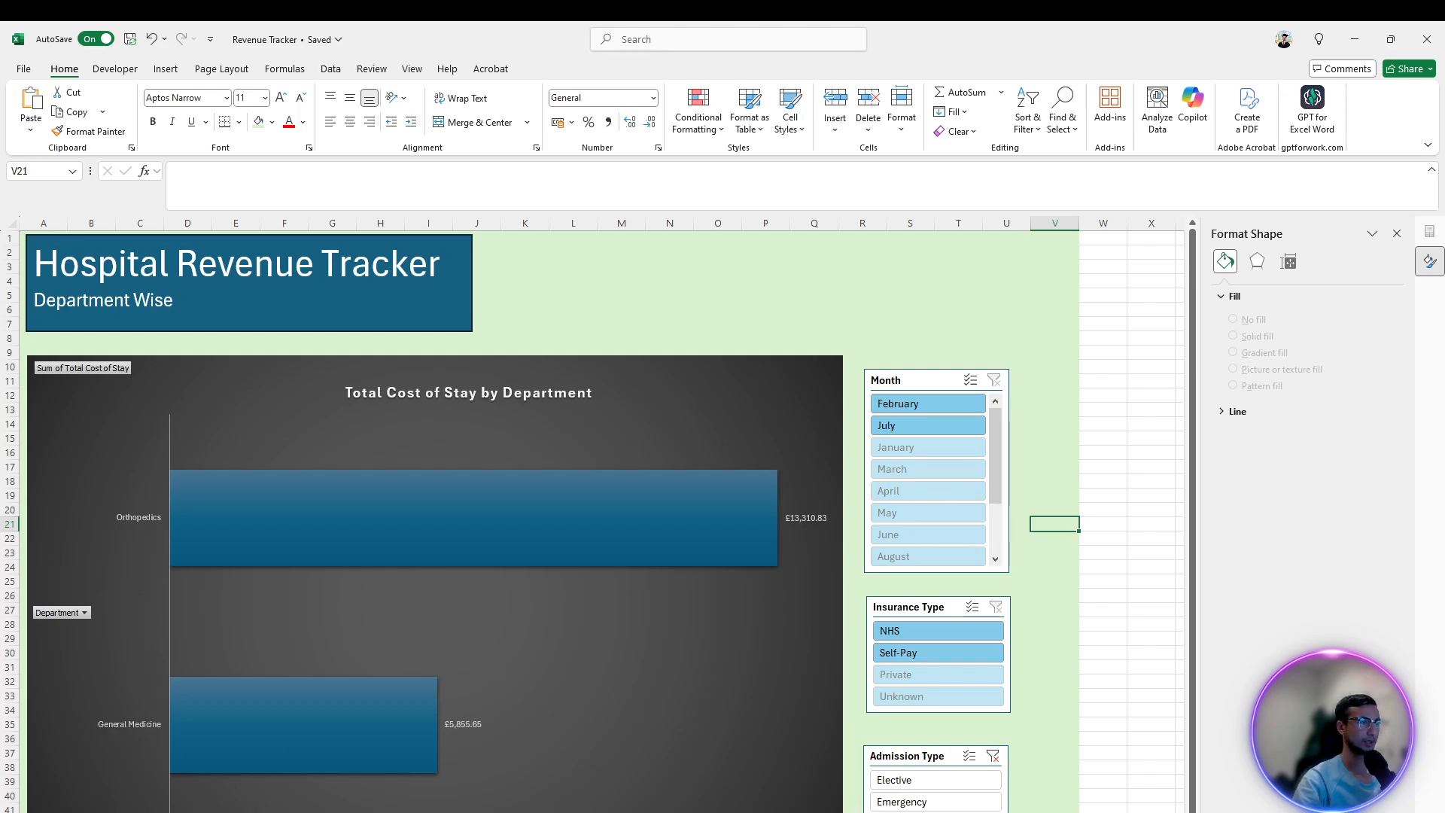
click(993, 756)
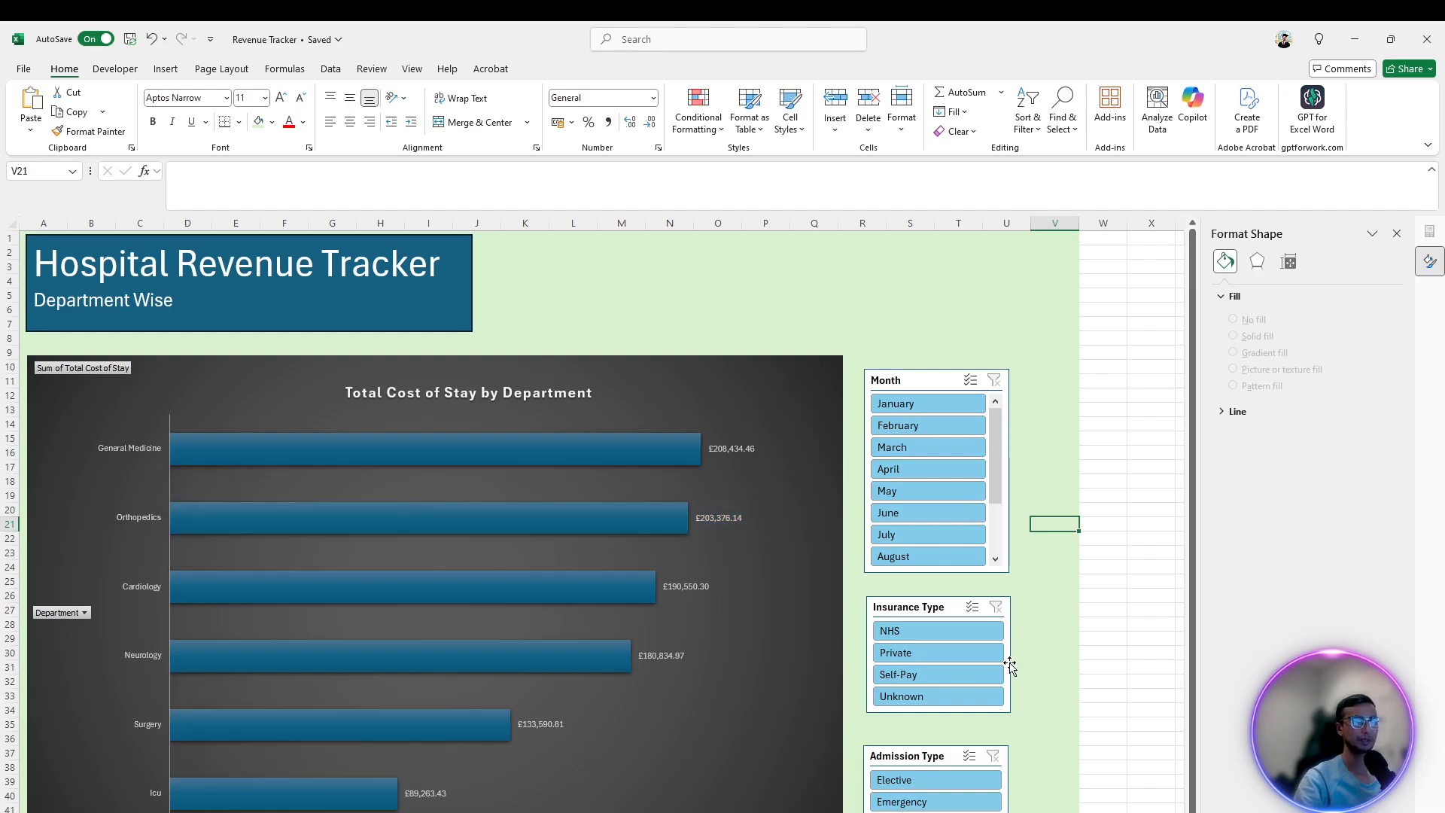
Compare department revenue for NHS, Self-Pay, Private and Unknown insurance one by one, and clear the Insurance Type filter
click(905, 634)
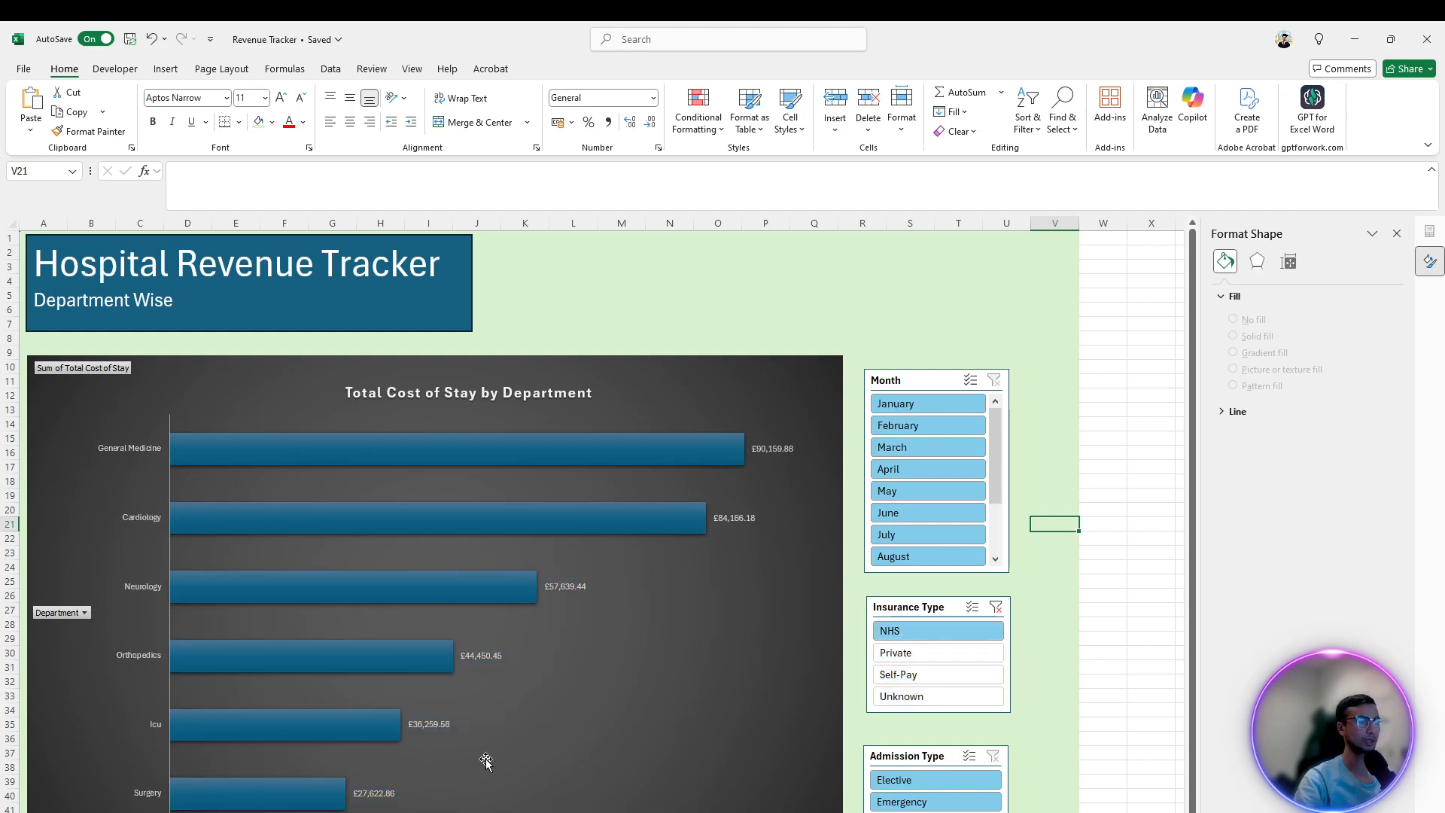
click(917, 681)
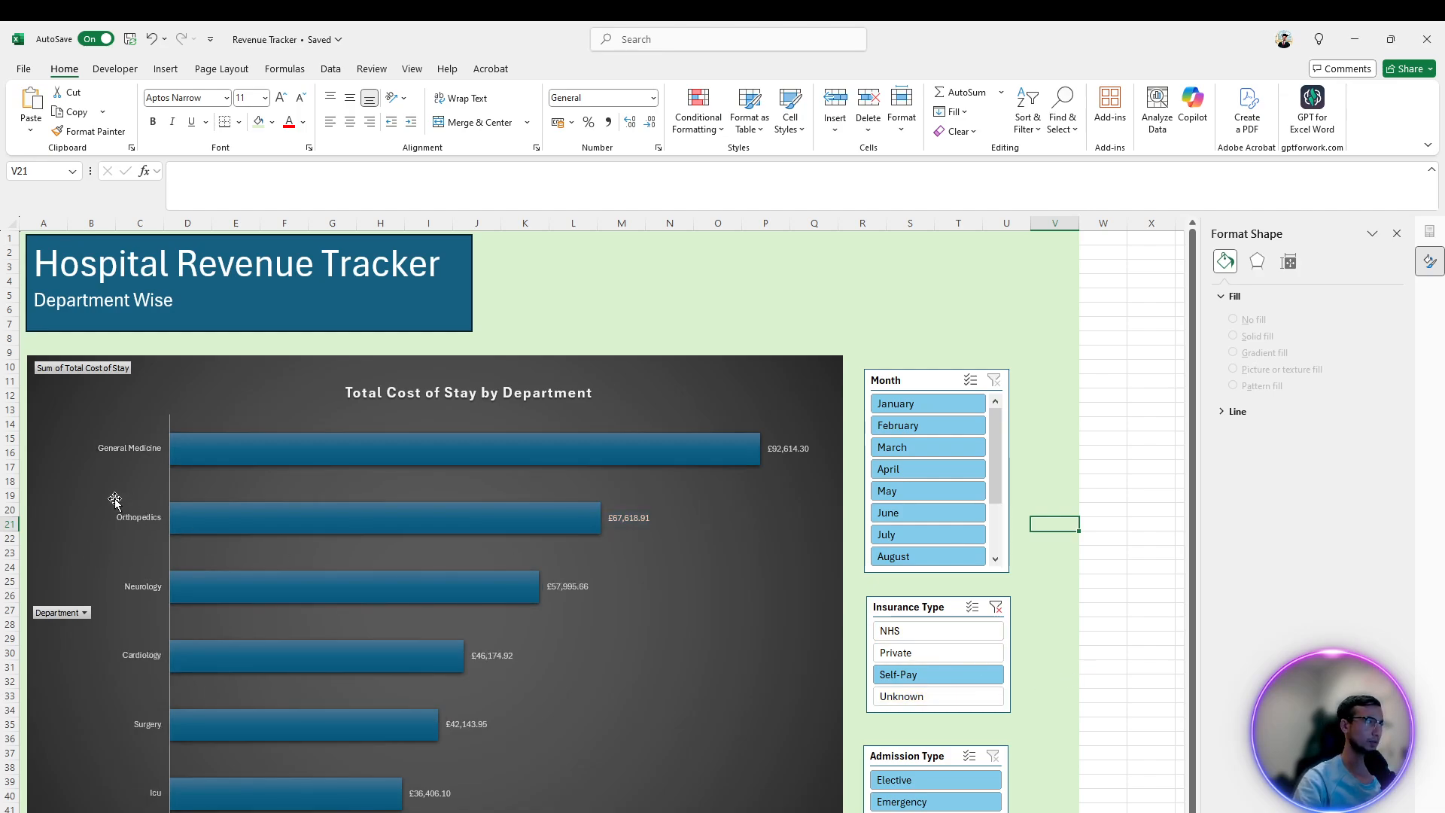
click(924, 656)
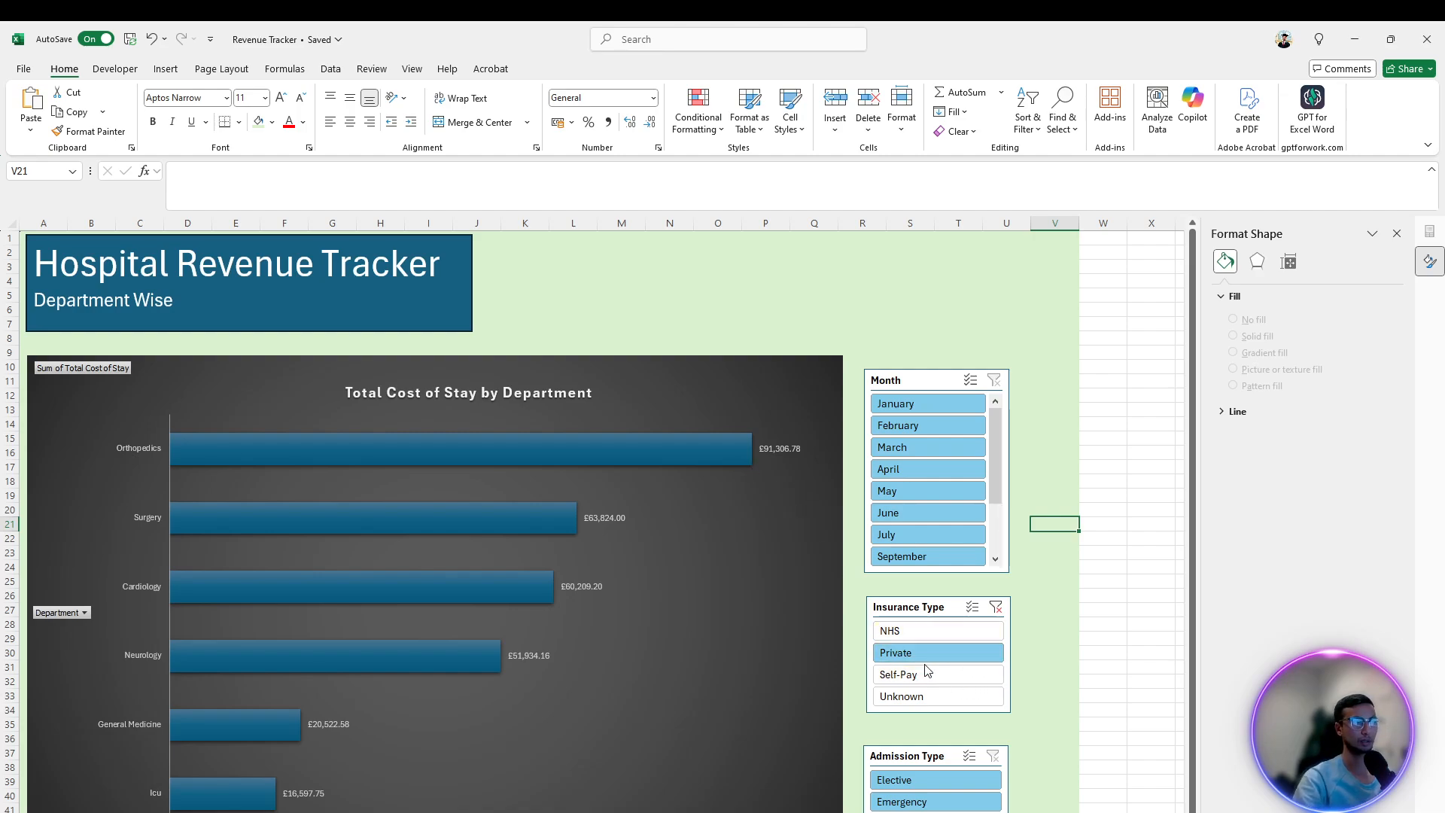
click(947, 701)
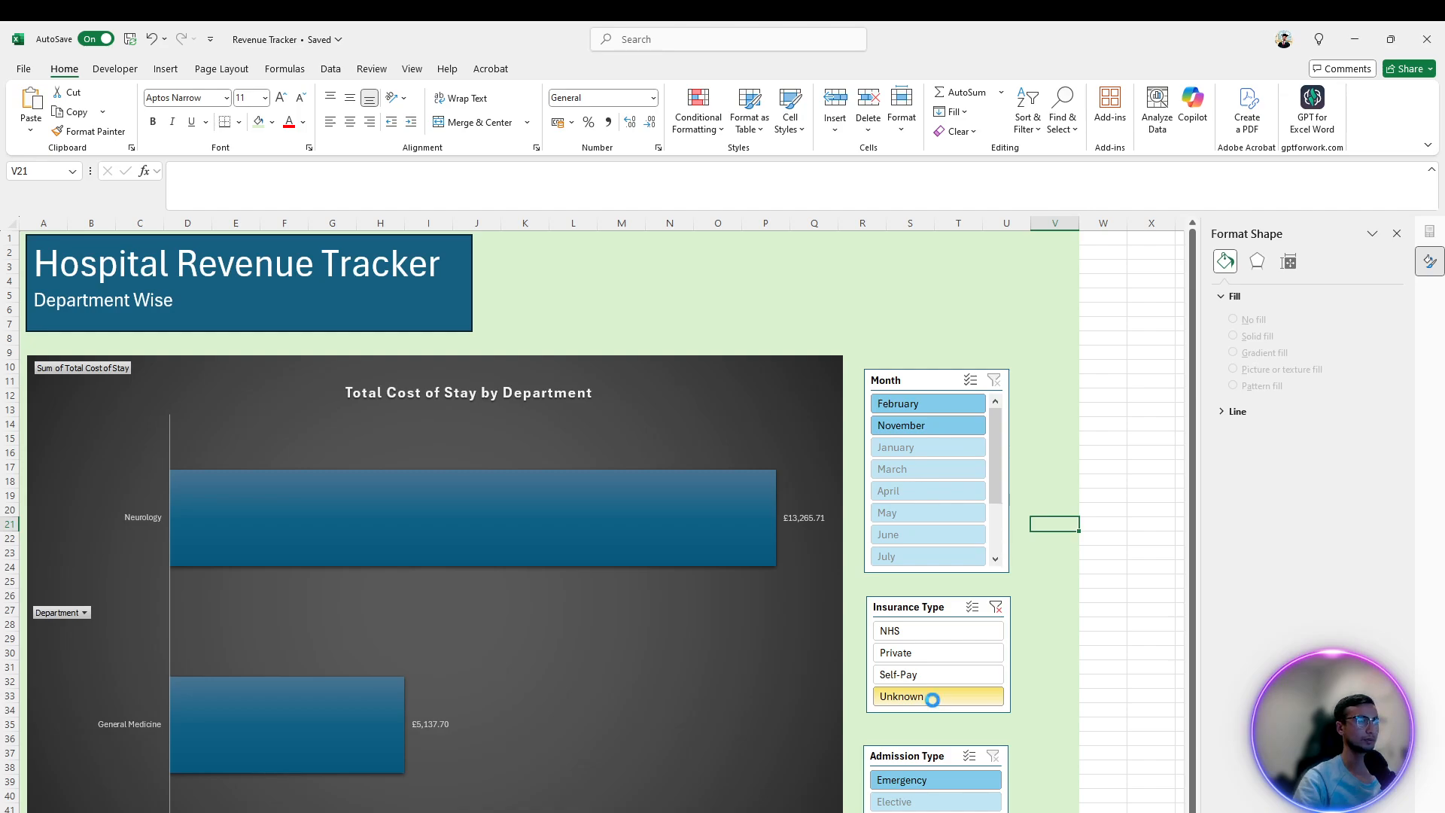
click(1066, 637)
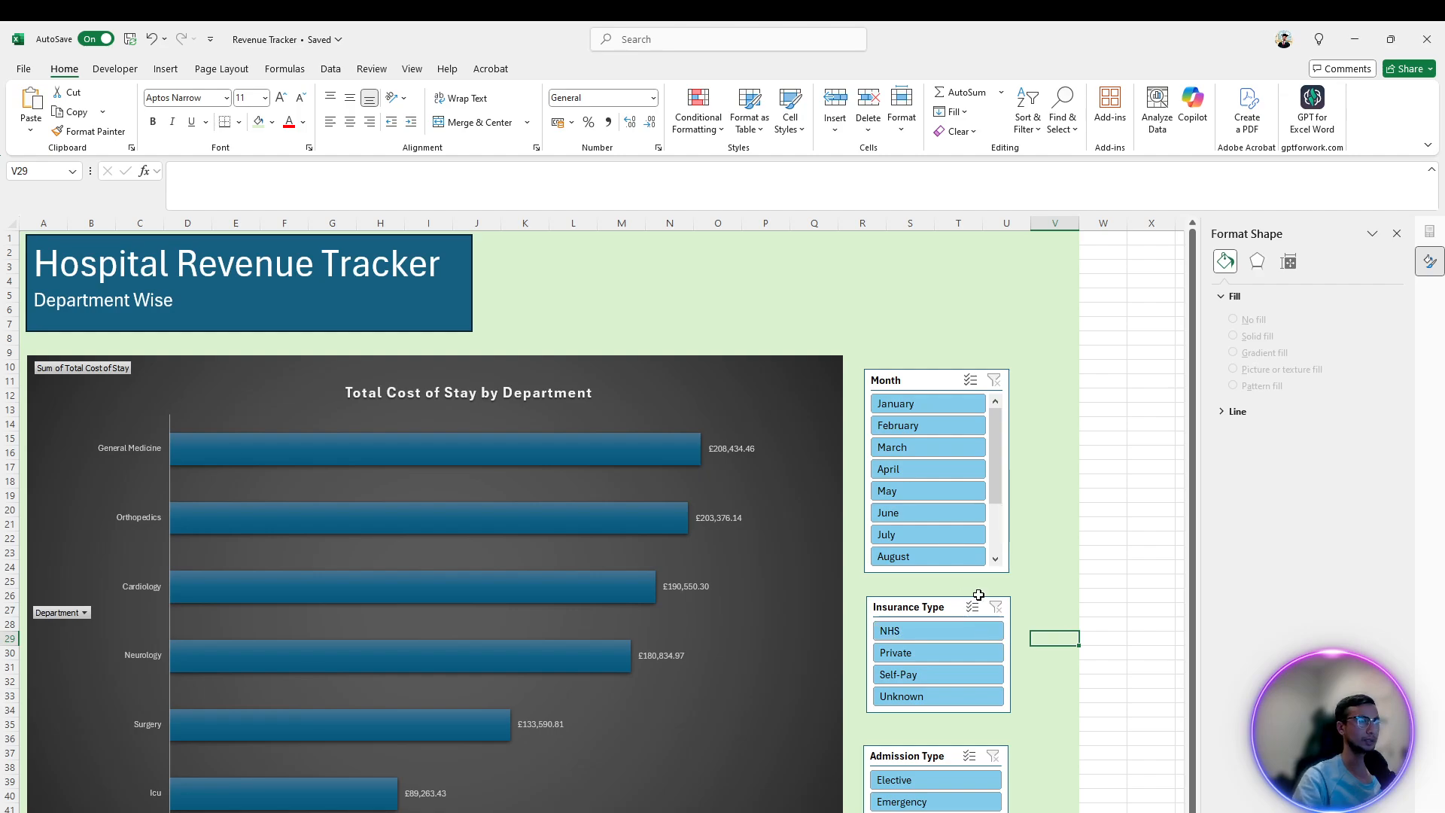
Compare department revenue for January, February and June with the Month slicer, and clear the month filter
click(914, 409)
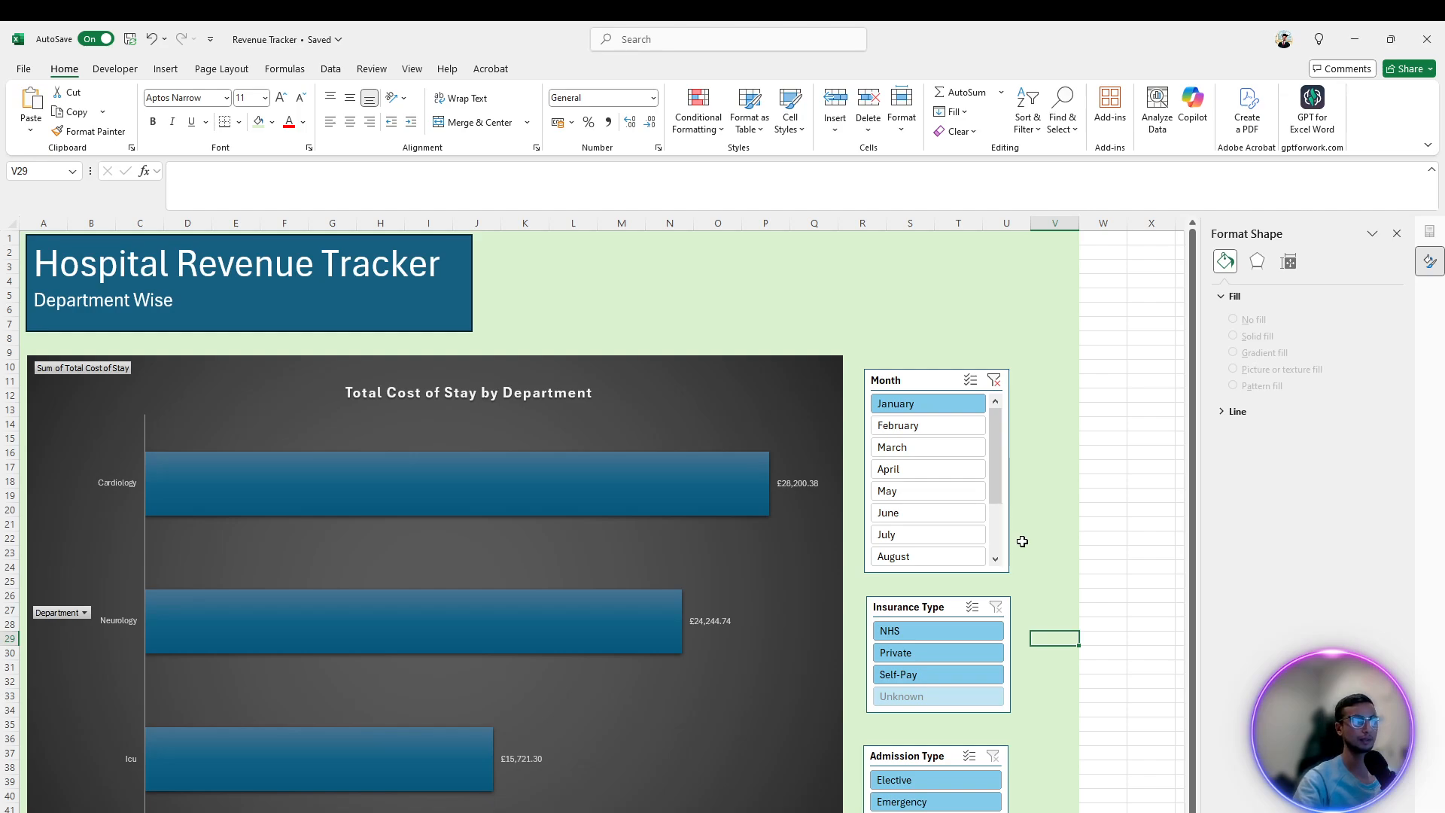
click(916, 426)
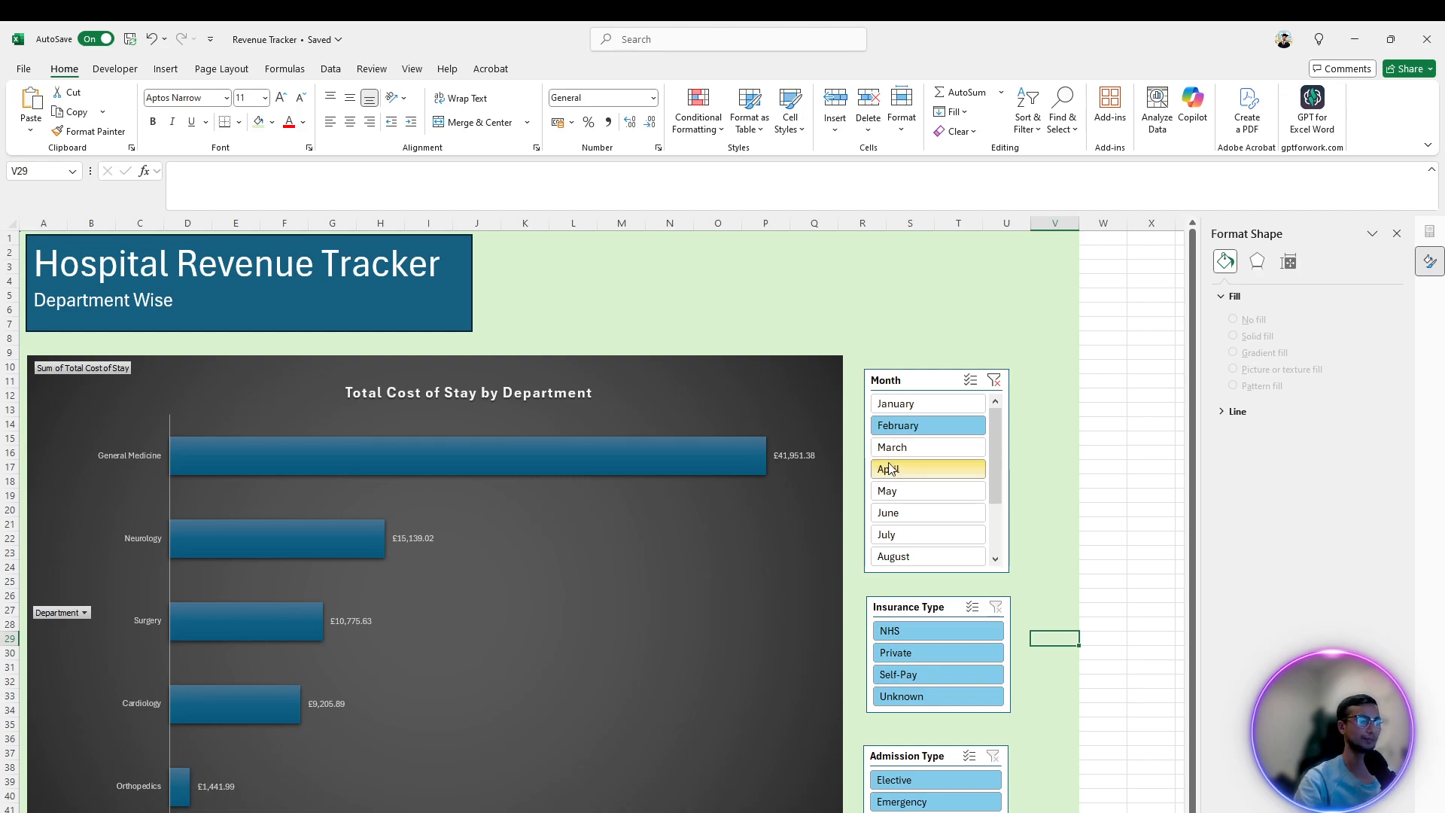
click(911, 513)
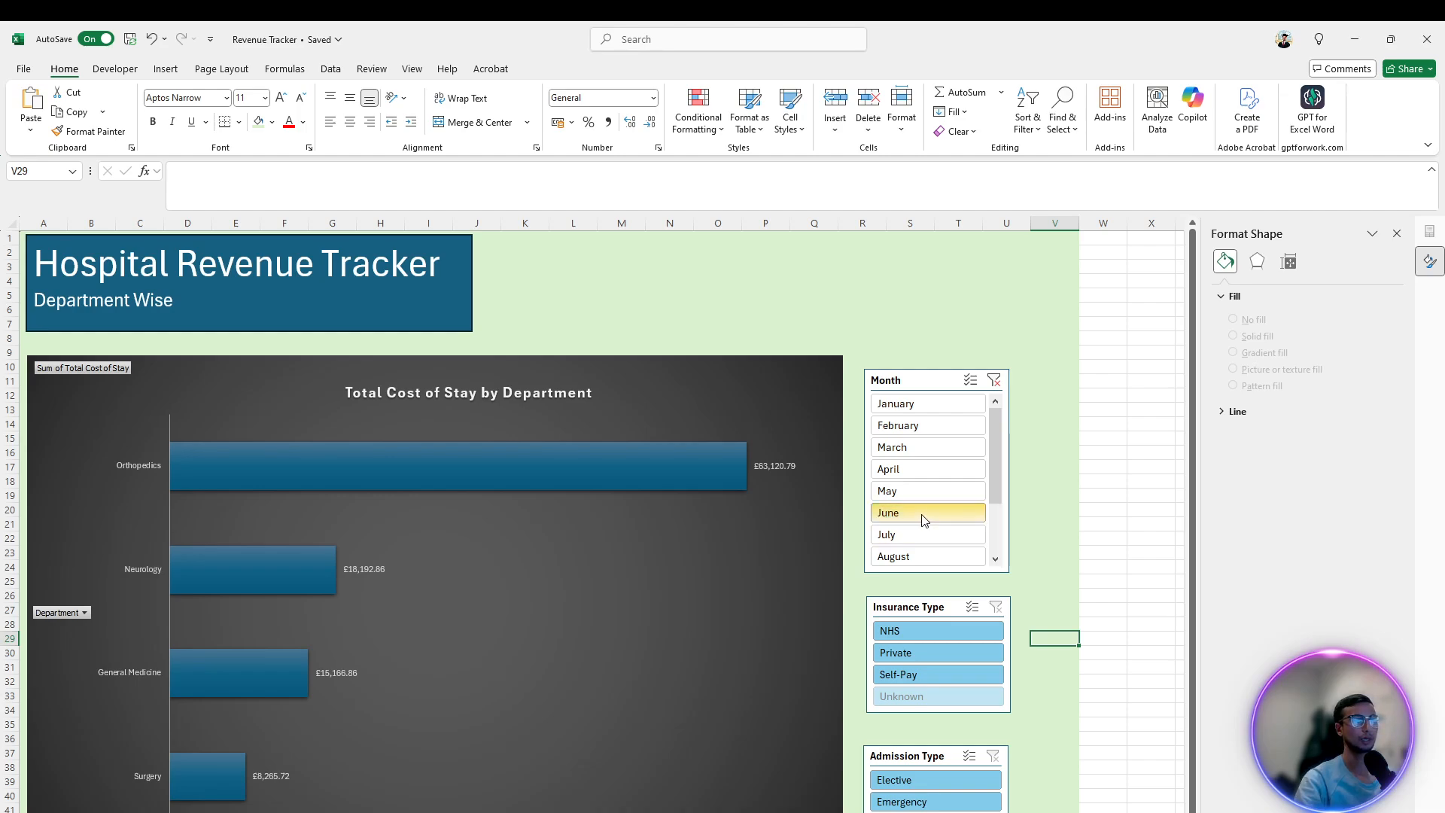
click(946, 512)
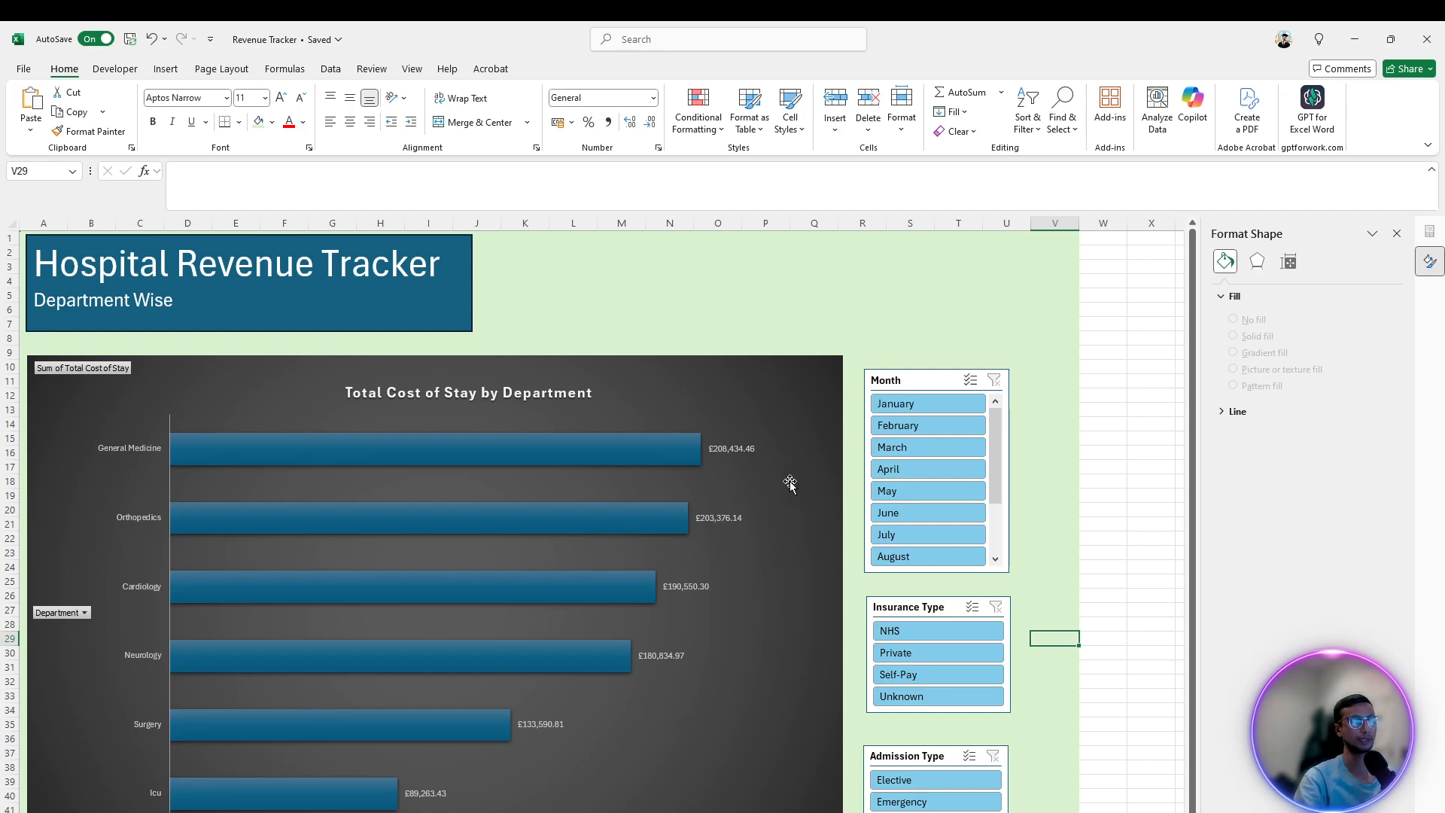
Check the key metrics requested in the manager's email in the Word document, and return to the Excel dashboard
click(550, 292)
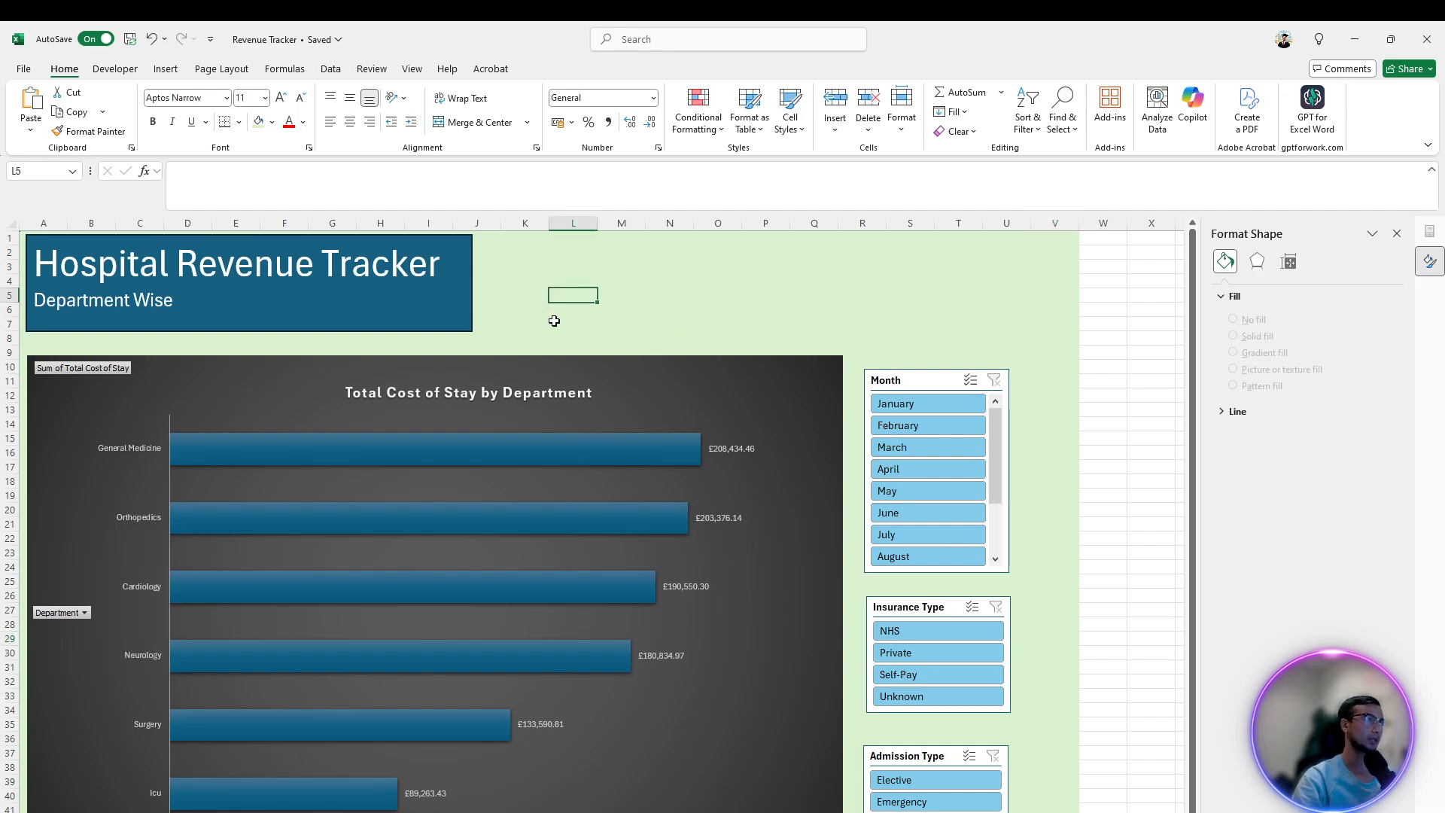
key(alt+Tab)
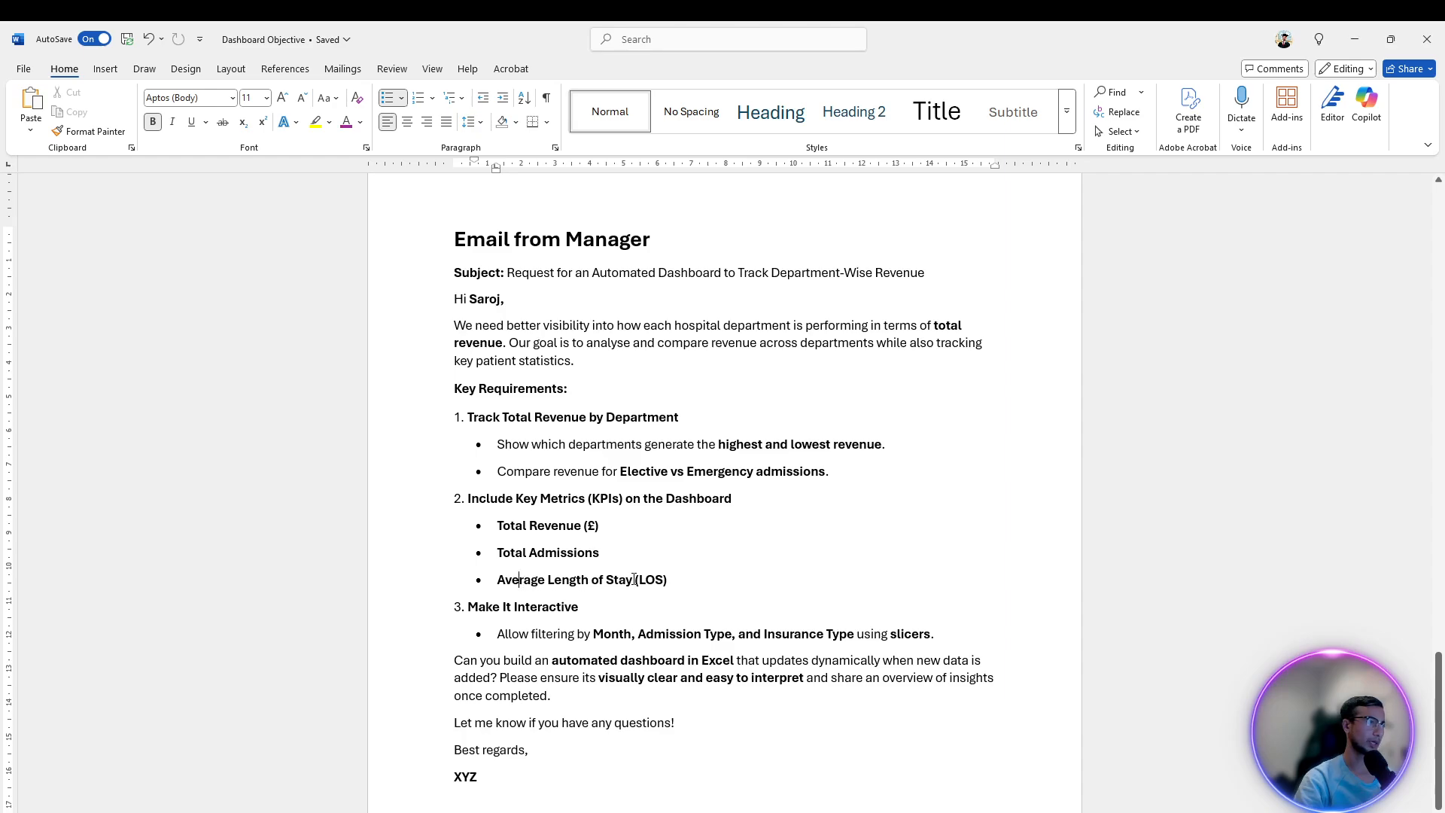
key(alt+Tab)
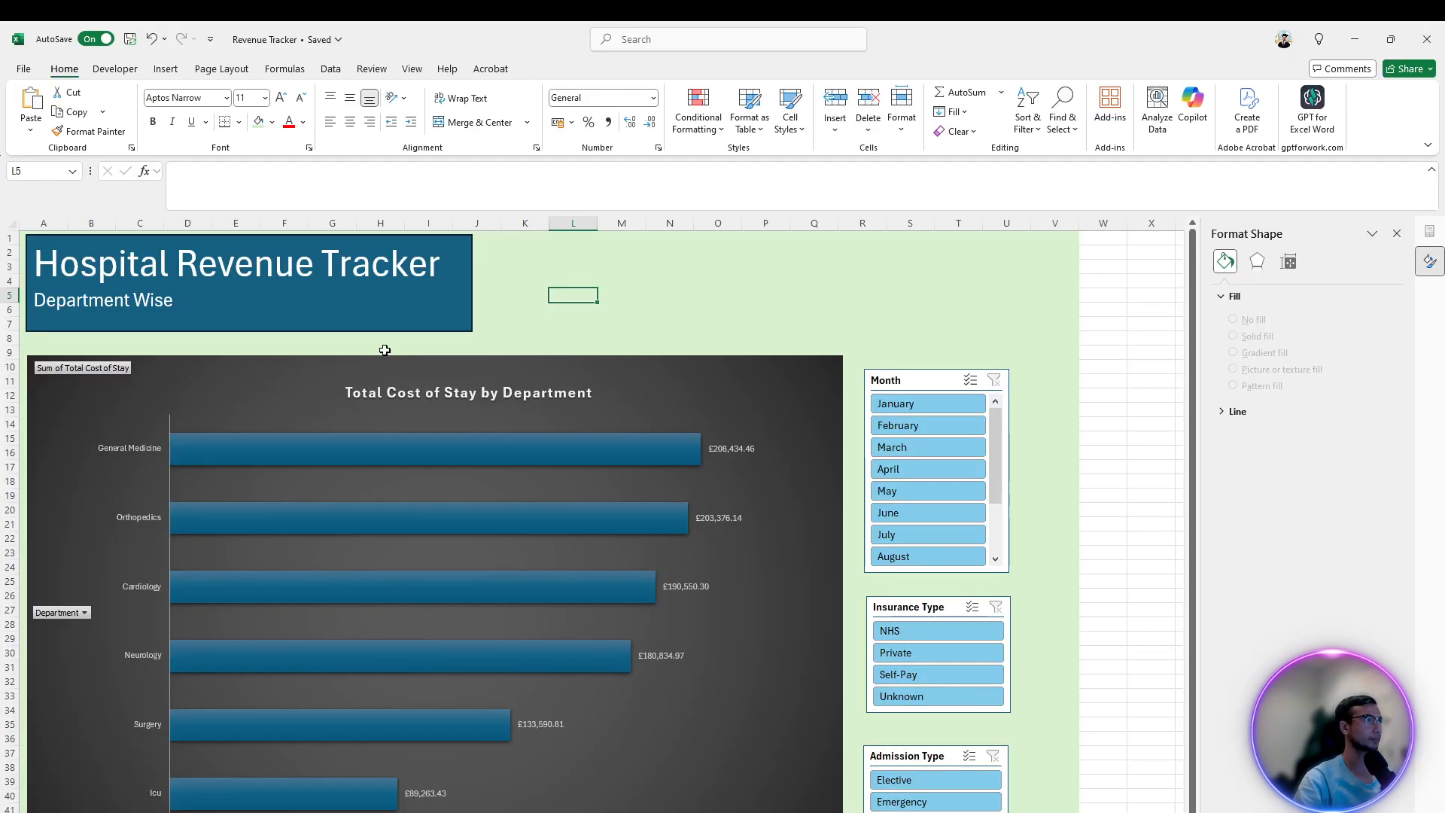
On the patient data sheet, count the patient IDs in cell N2 with =COUNTA(A2:A103)
key(ctrl+Page_Up)
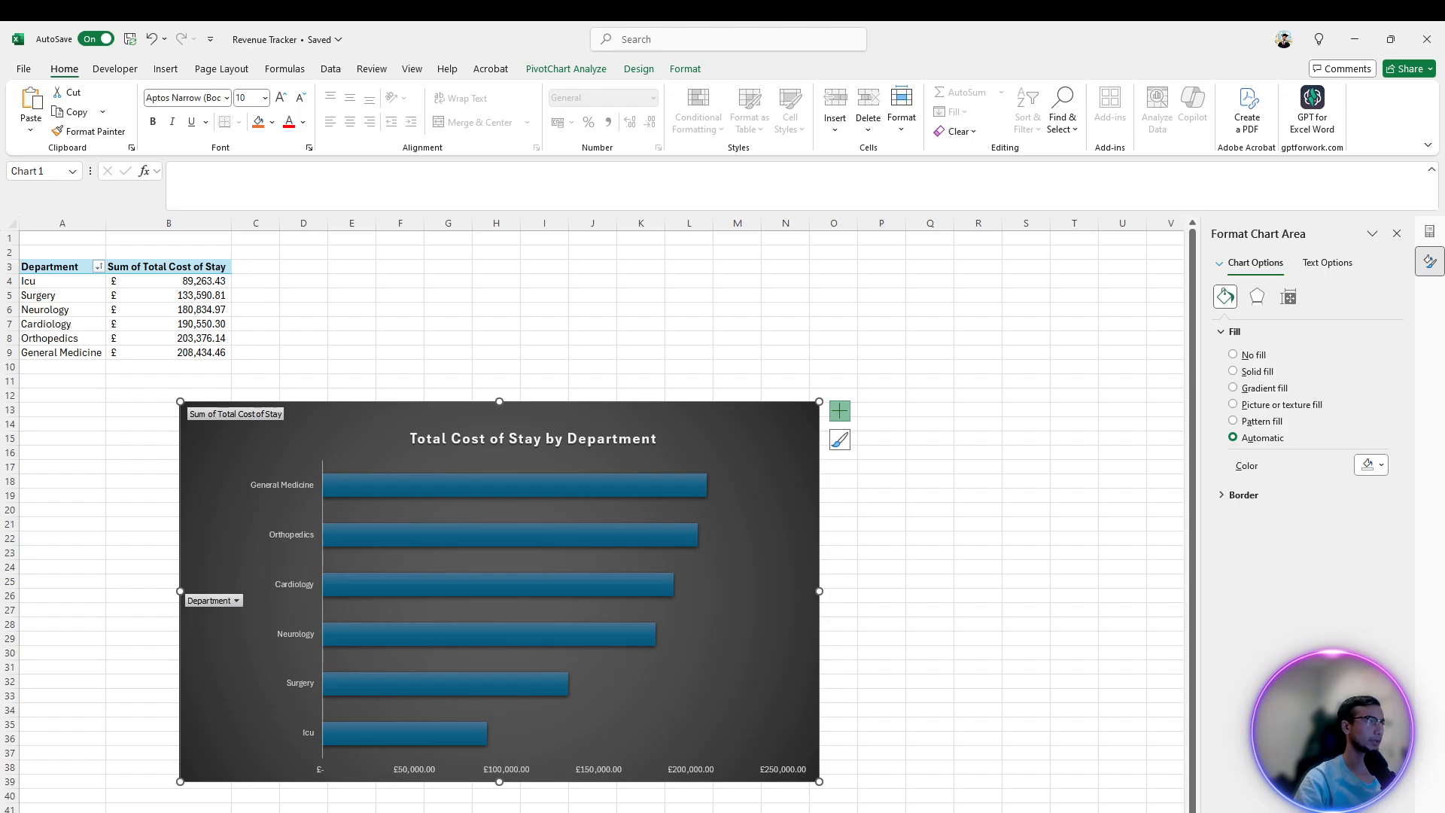
key(ctrl+Page_Up)
click(1003, 342)
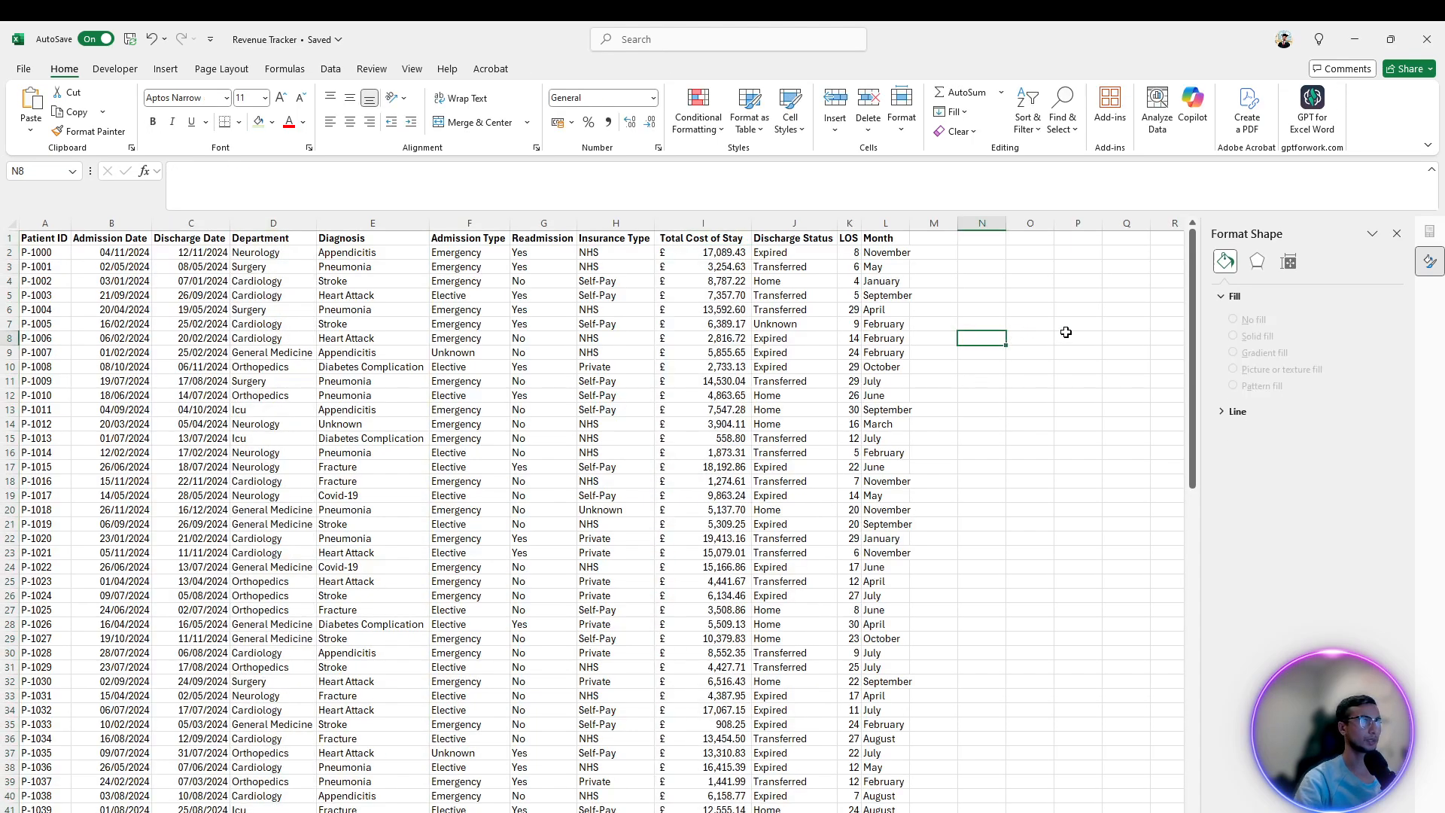
click(973, 266)
key(Up)
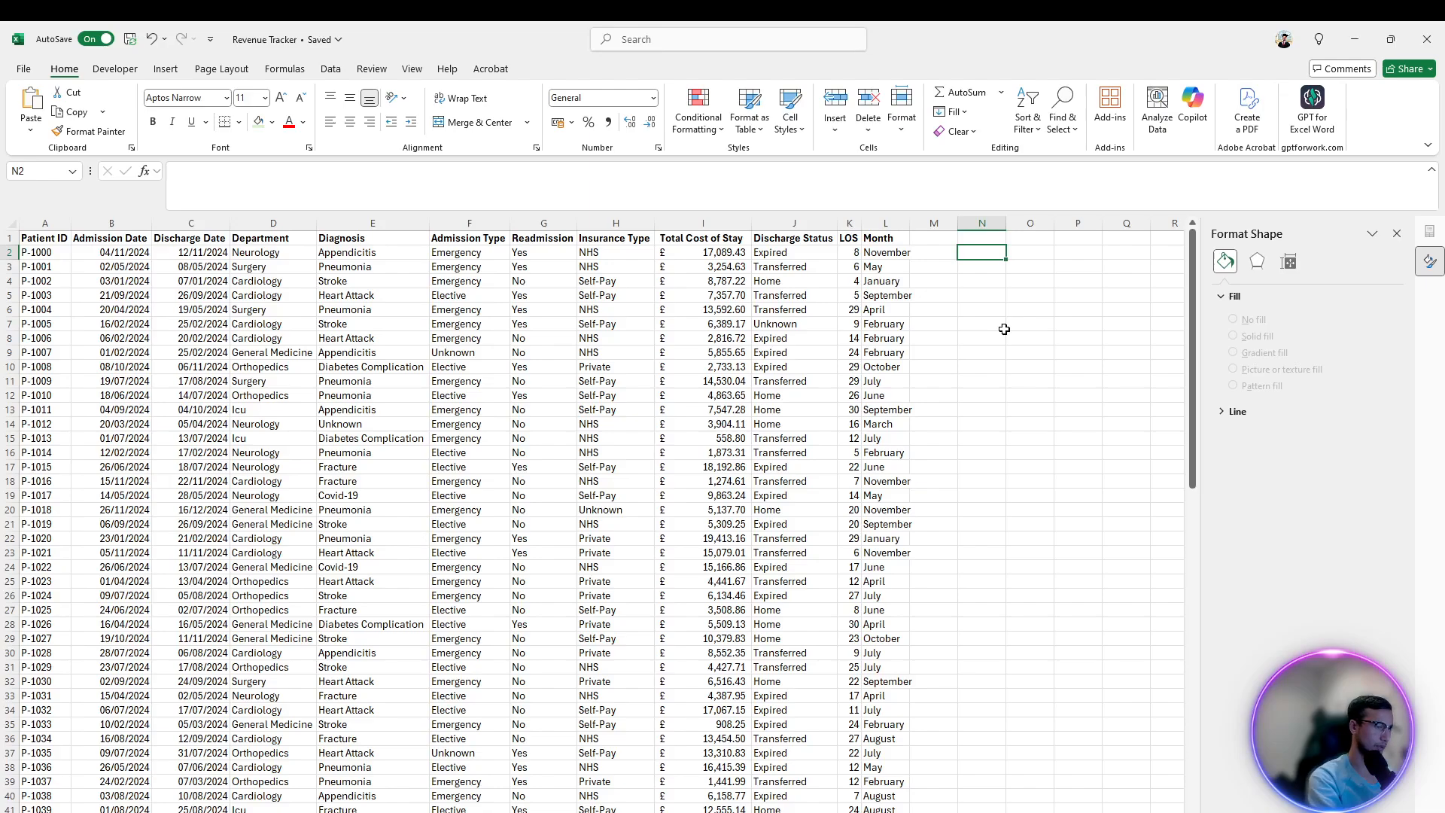
text(=)
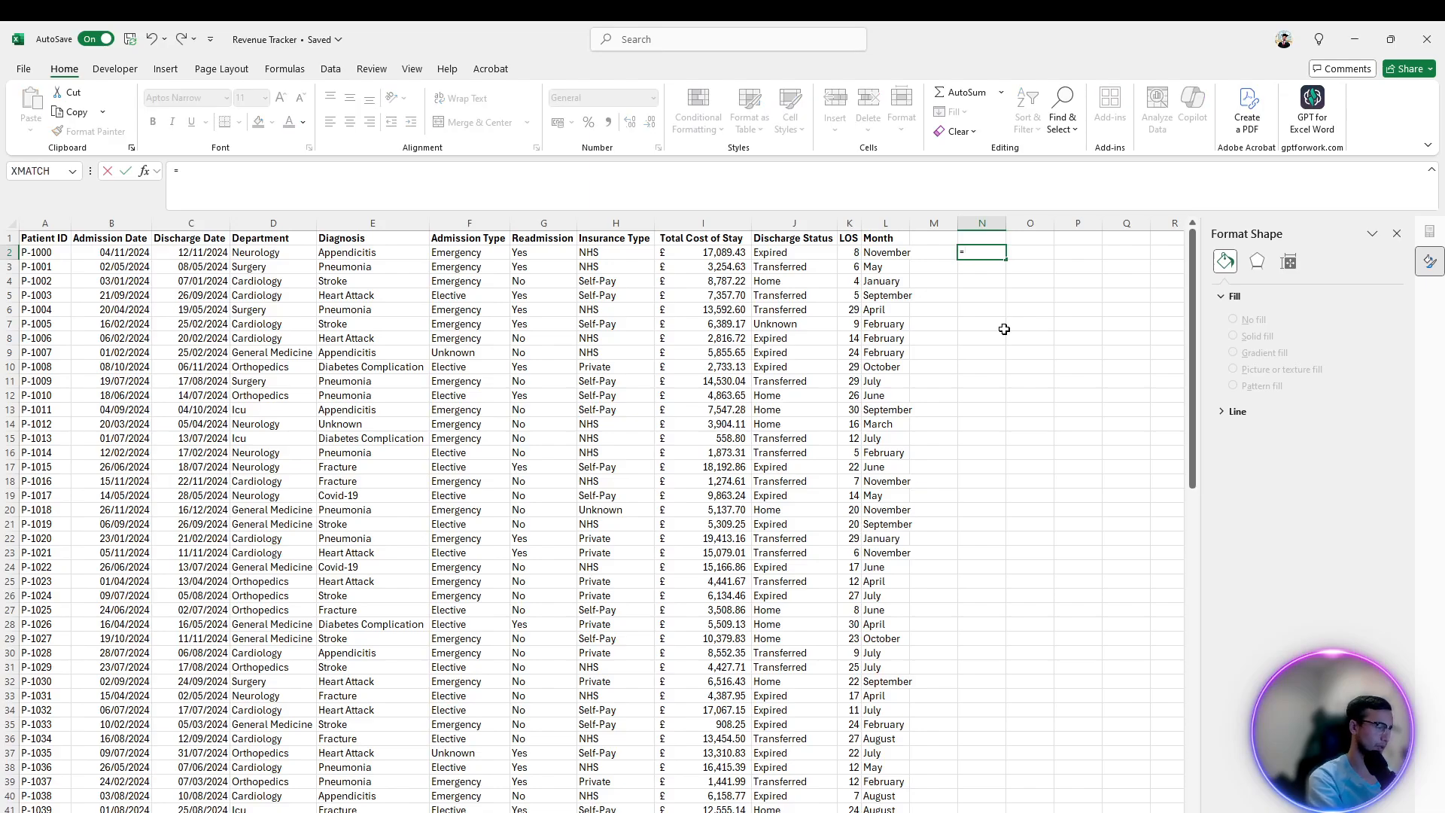
text(COUNTA()
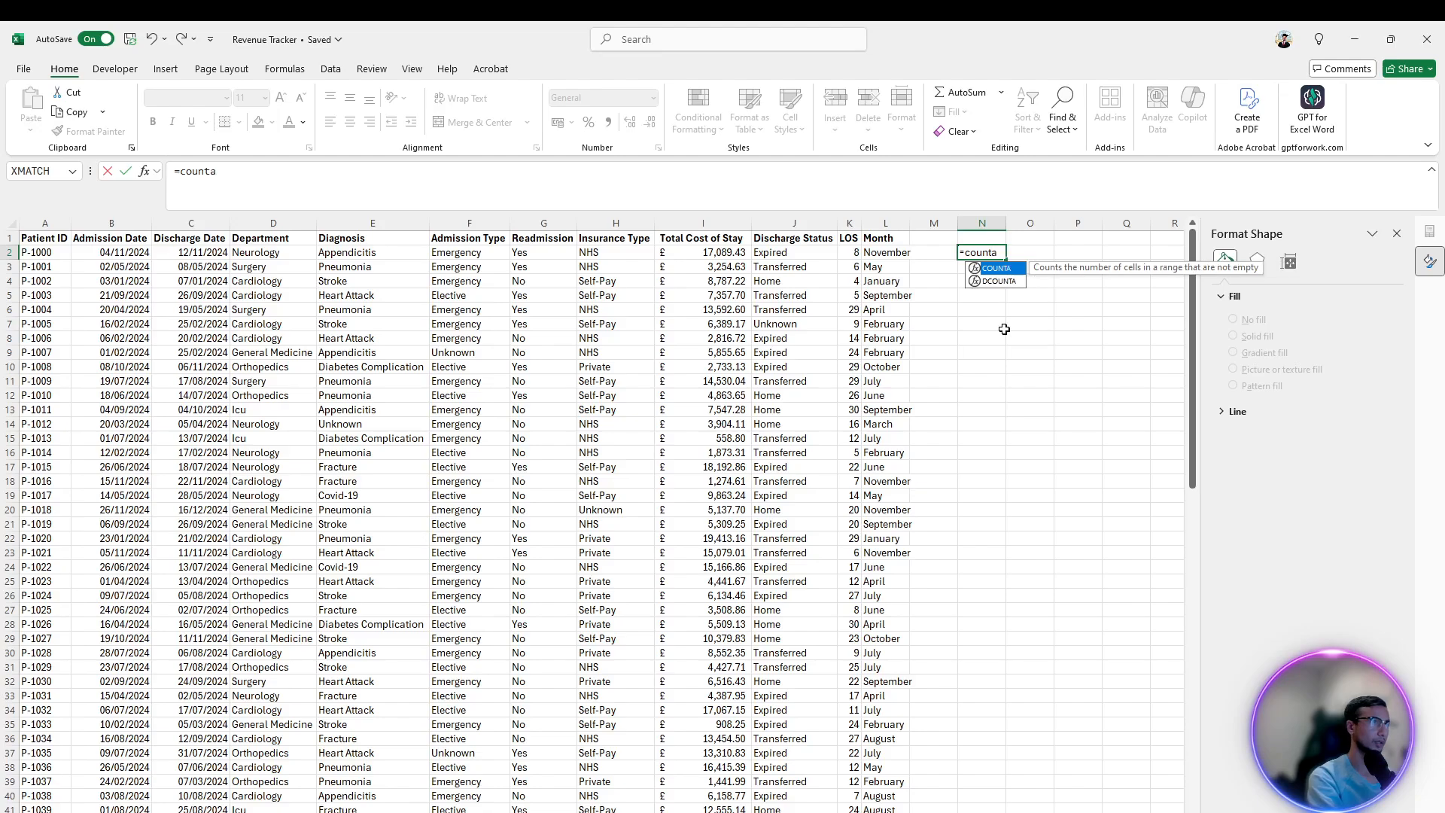
click(40, 253)
key(ctrl+shift+Down)
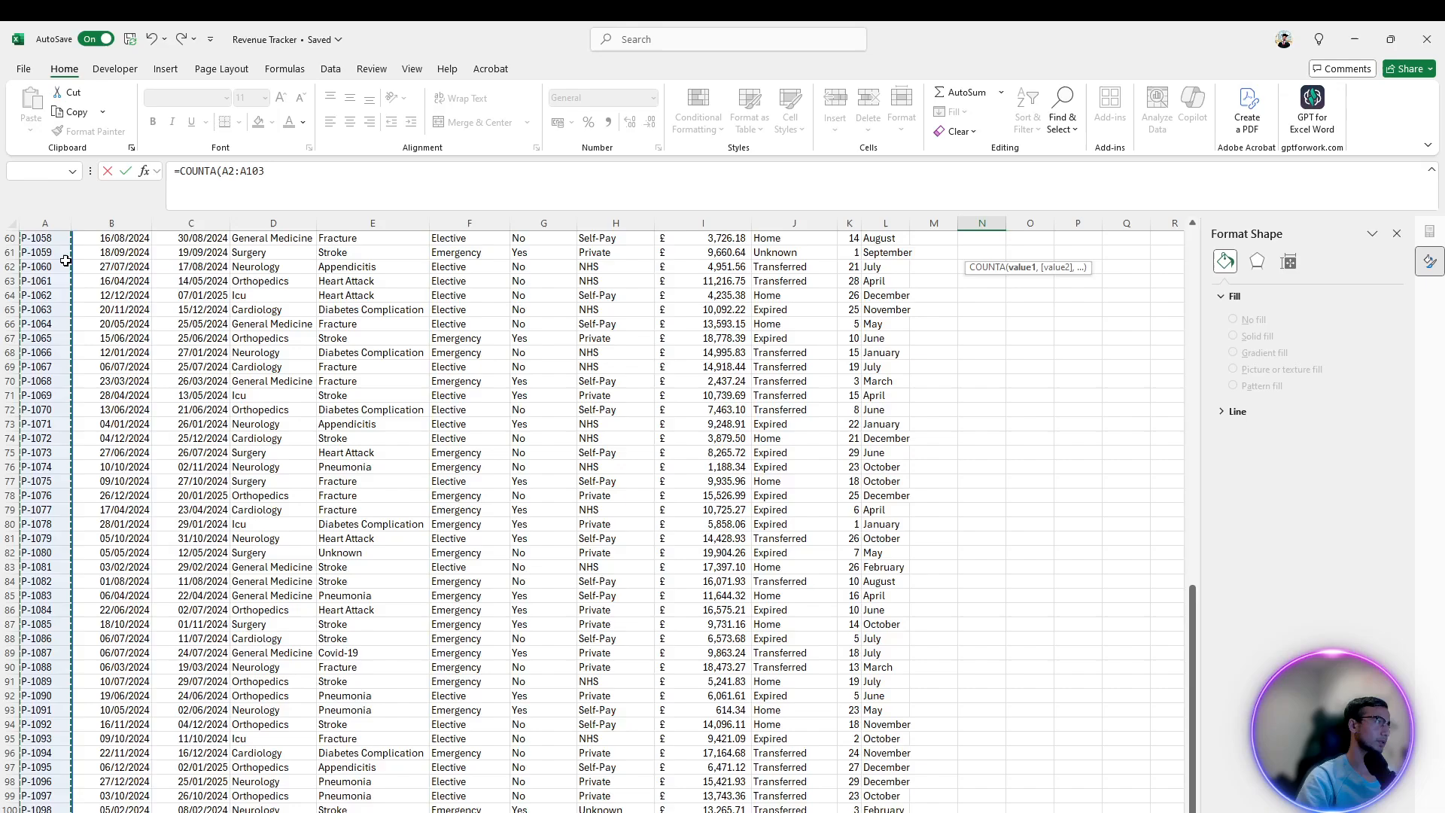
key(Return)
scroll(873, 399, up, 1)
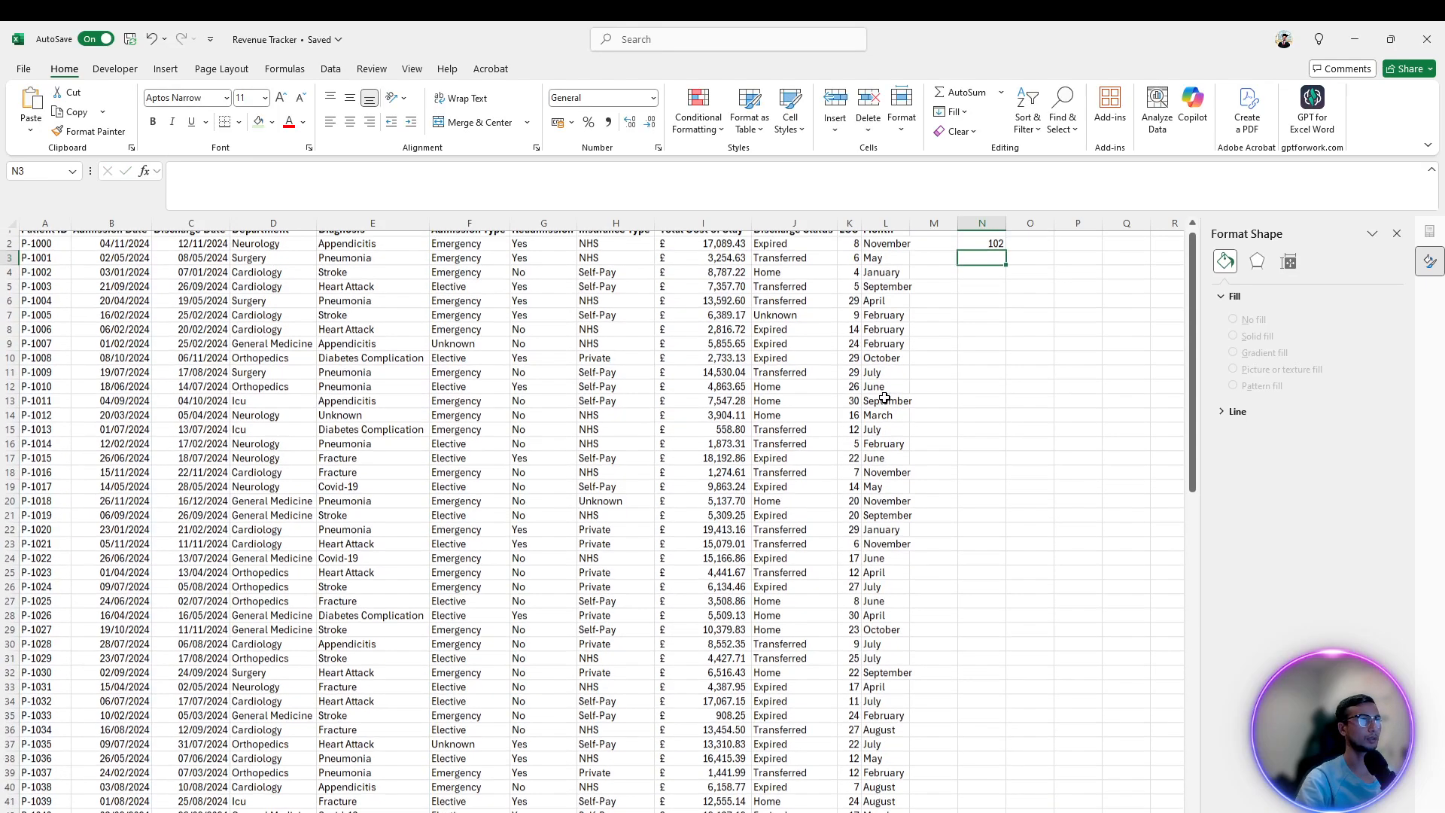
Widen column M on the patient data sheet and enter the label "Total Patients" in cell M2
click(1016, 254)
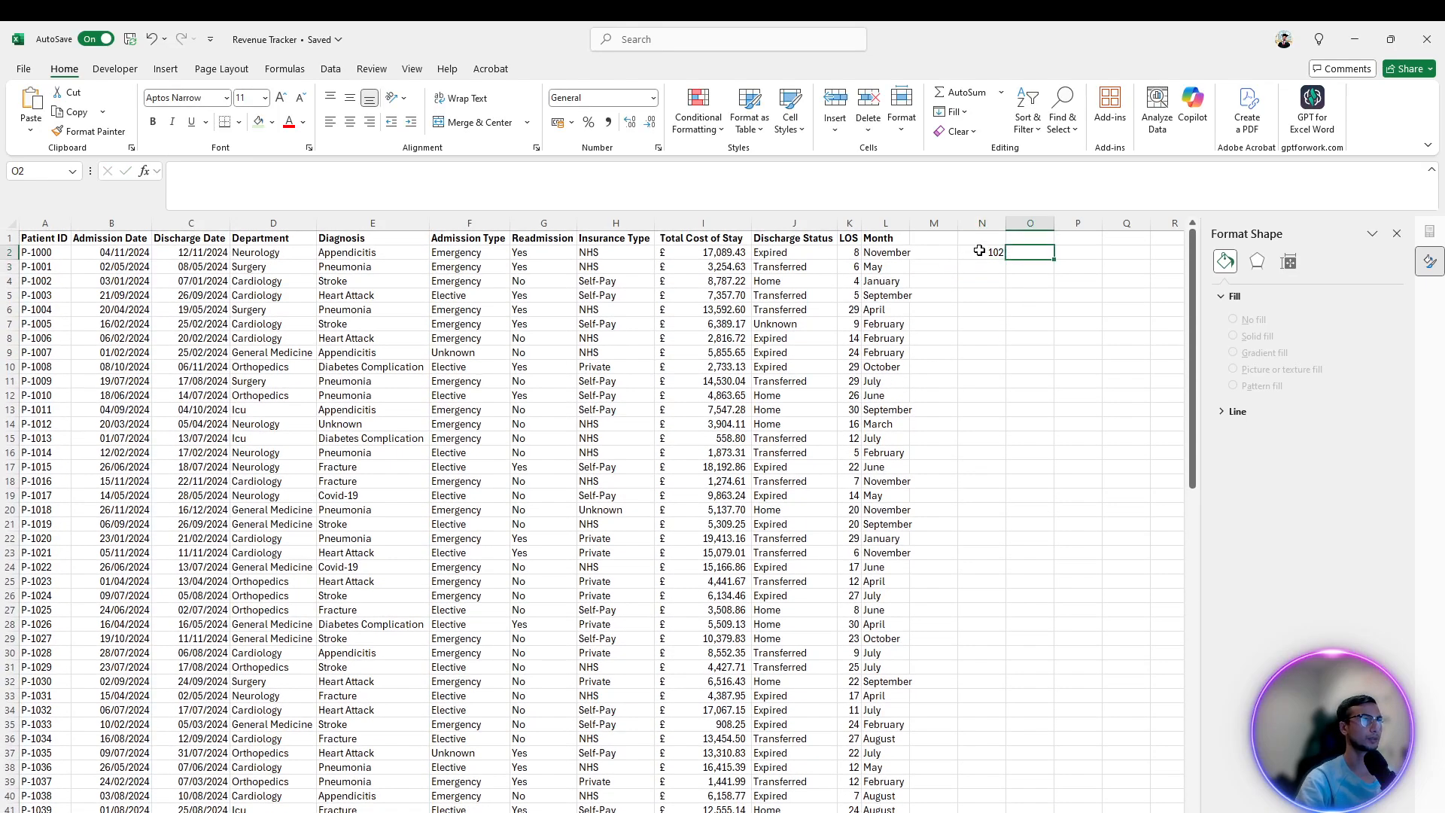
click(937, 253)
double_click(910, 222)
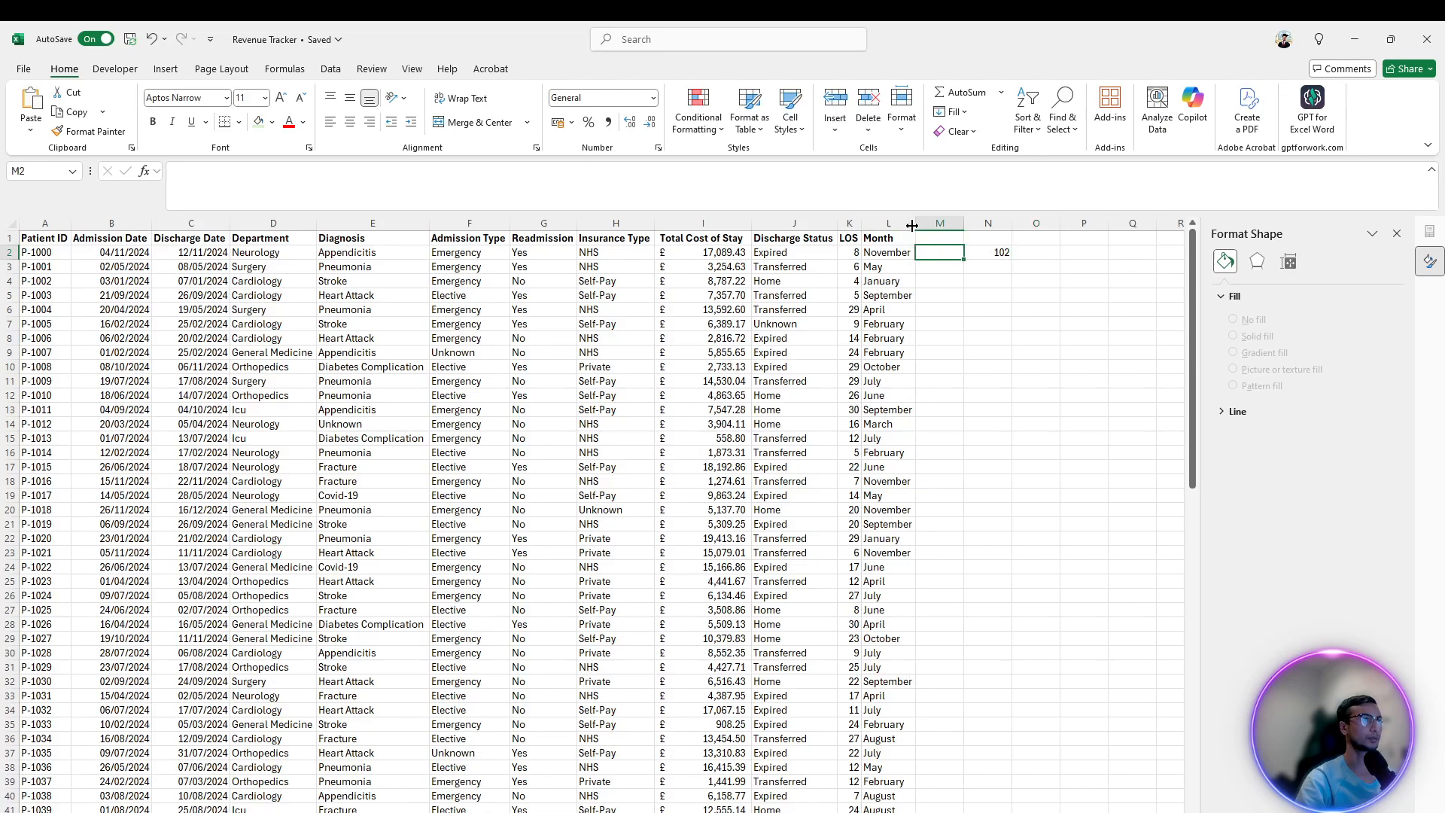
click(942, 223)
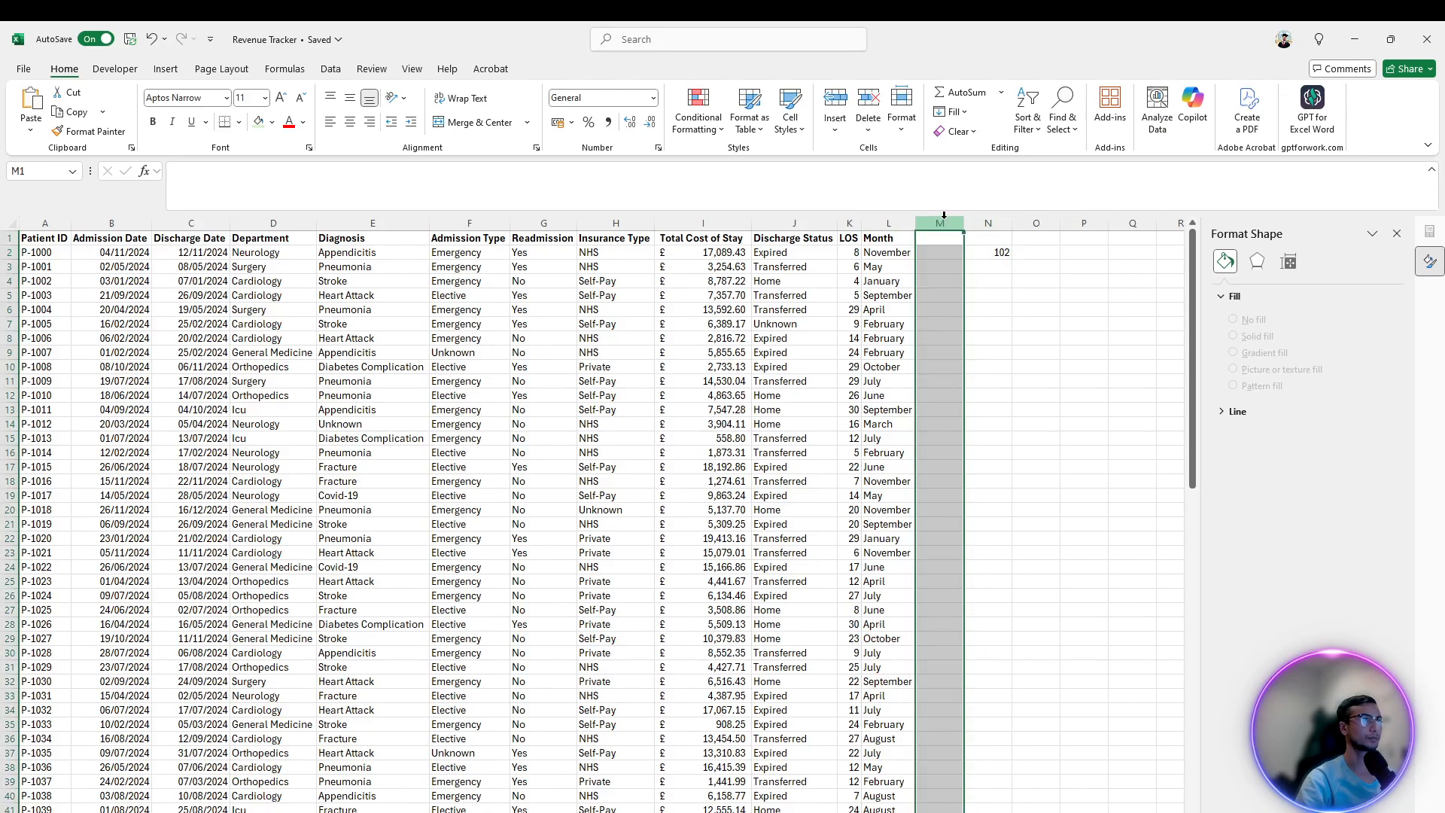
drag(965, 223, 1080, 223)
click(1020, 253)
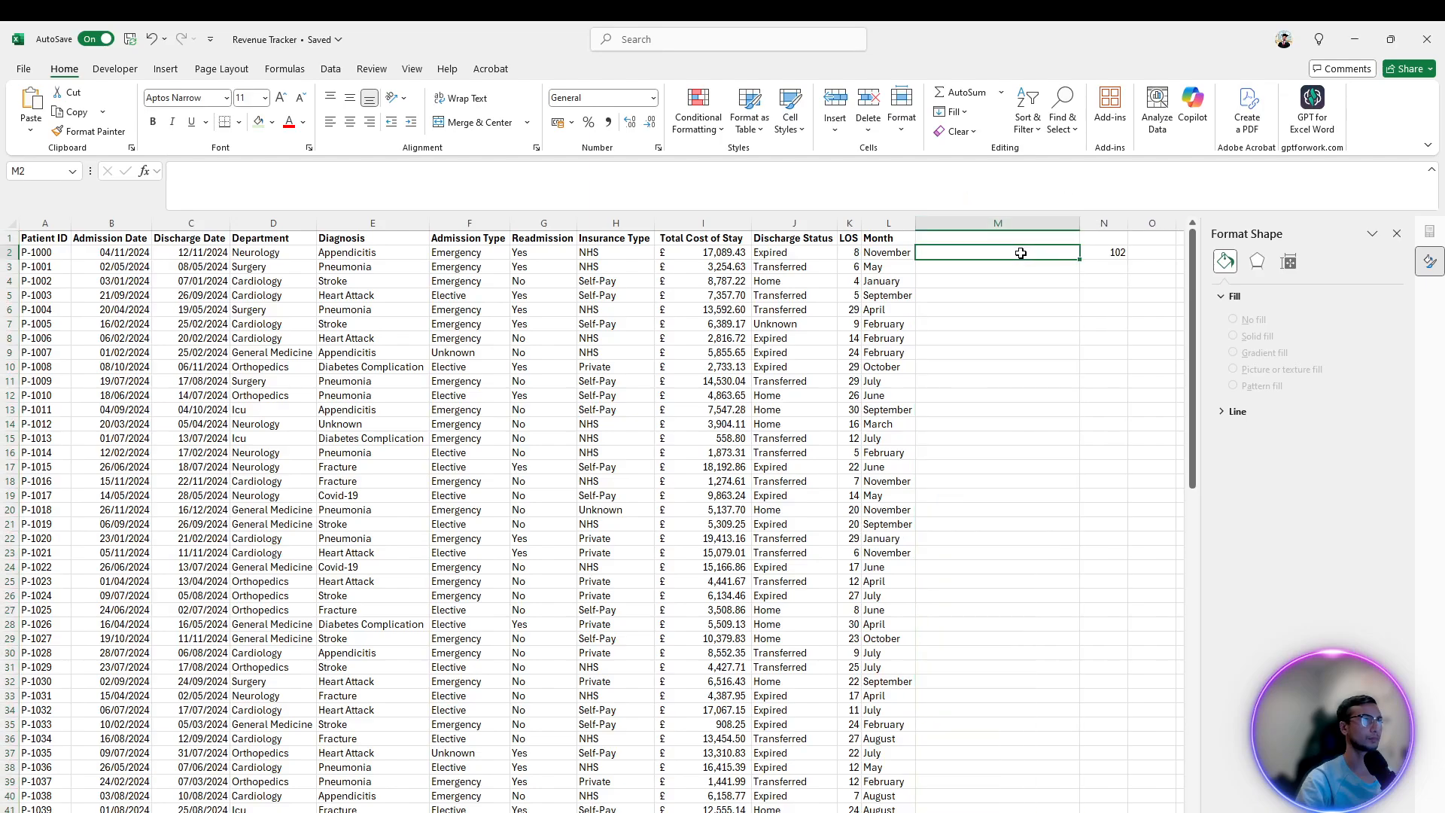
text(Total Patients)
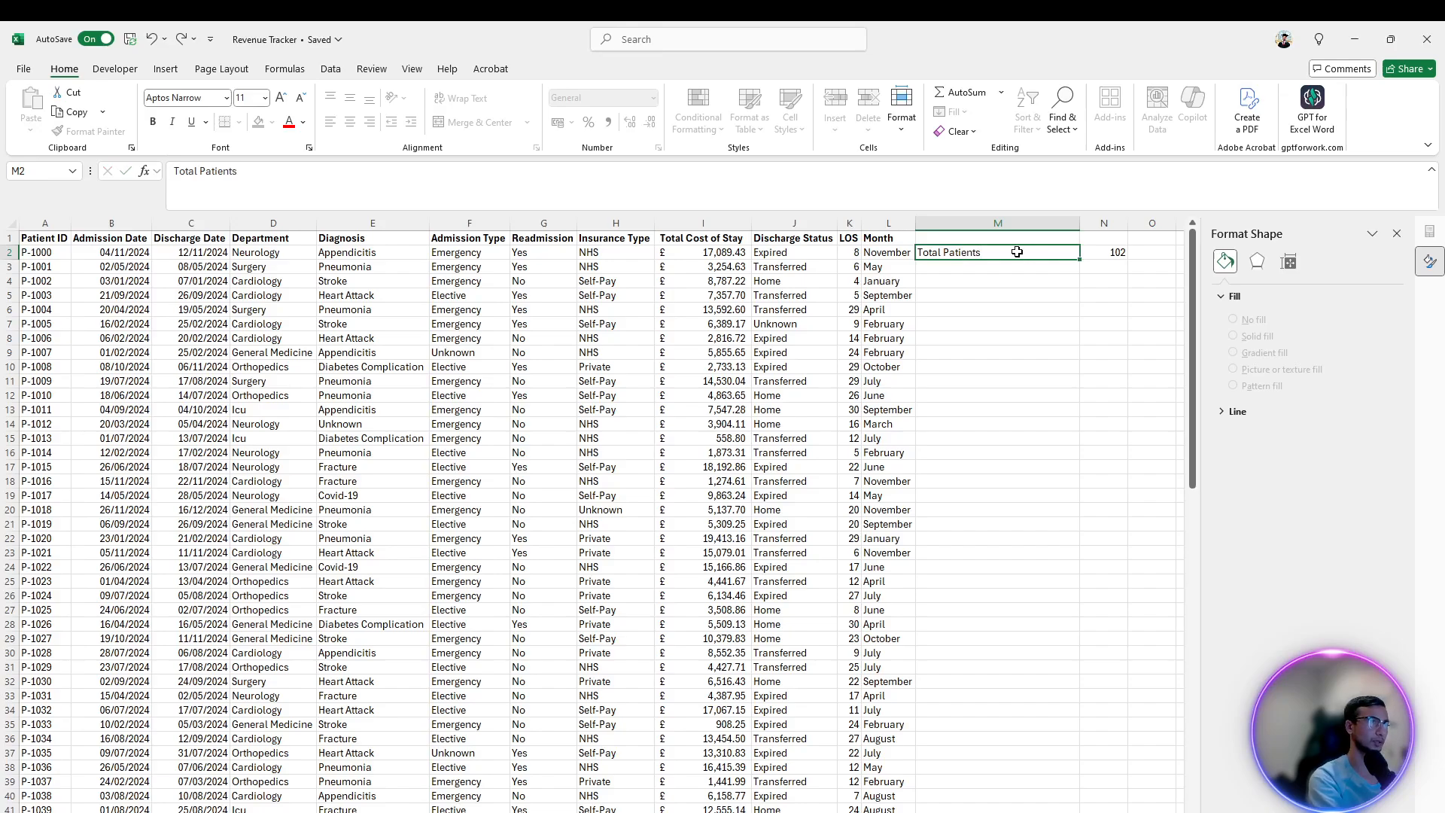
key(Return)
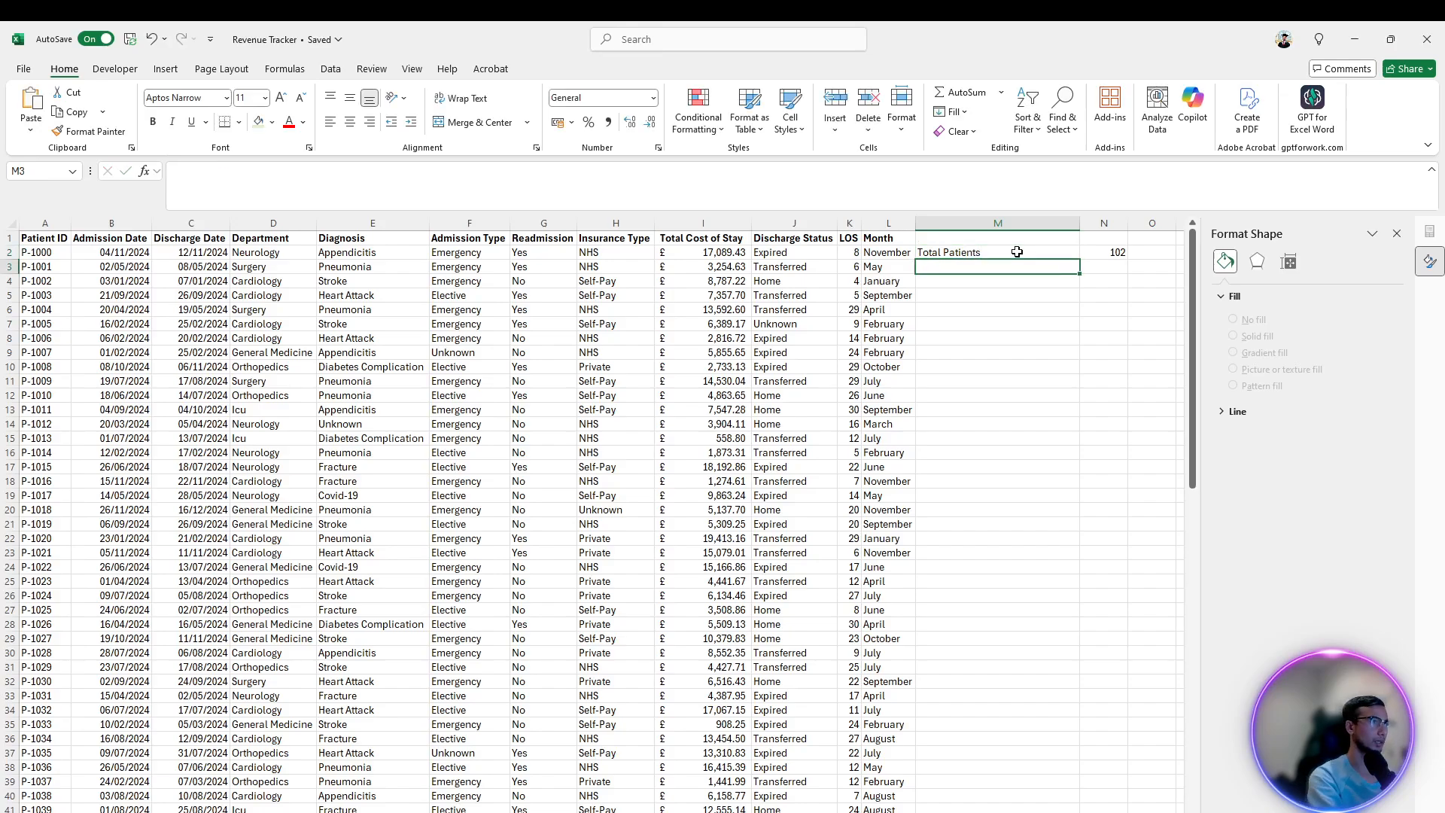
Enter the label "Total Revenue" in cell M3, directly below the patient count label
text(T)
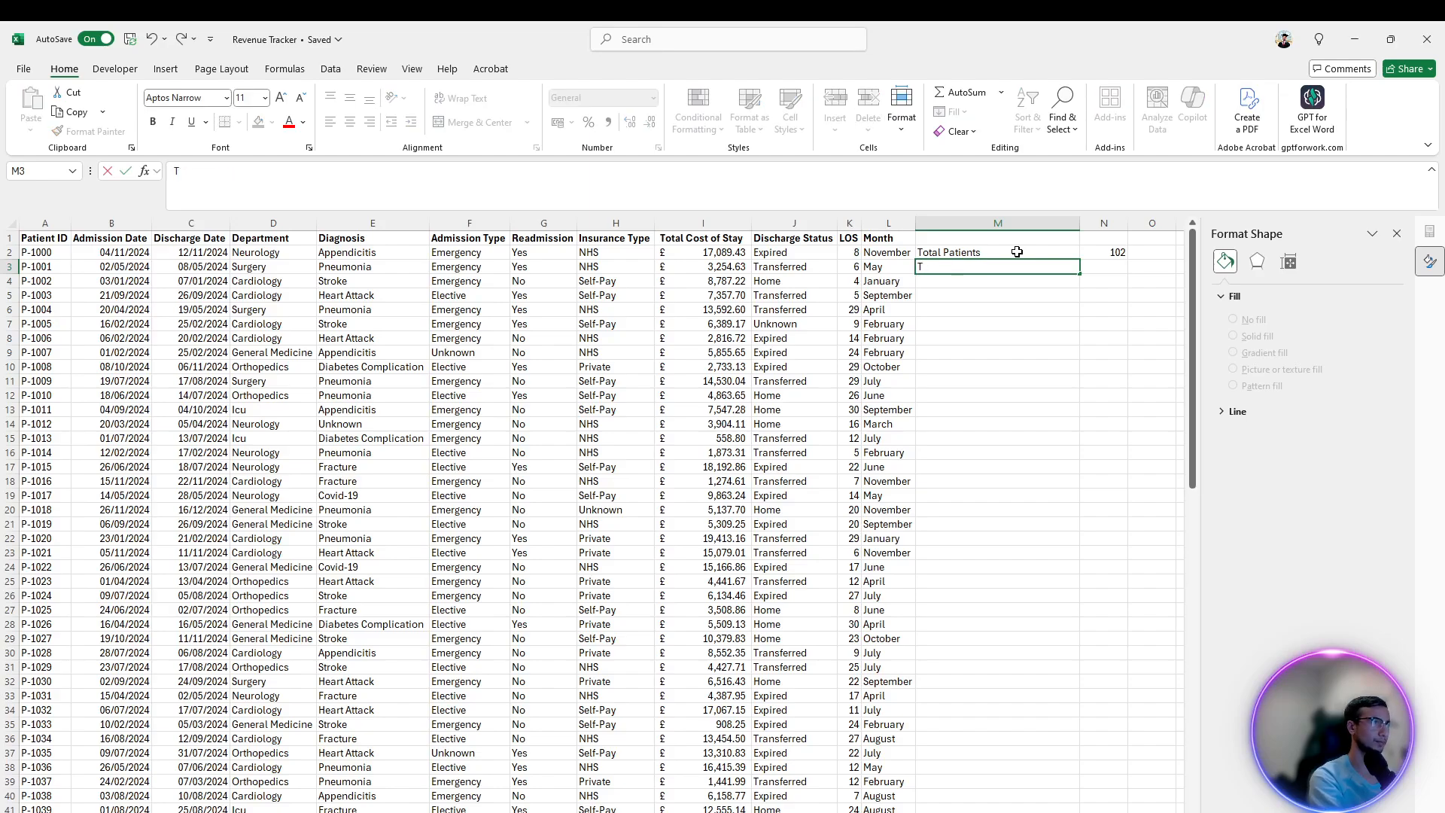
text(total Re)
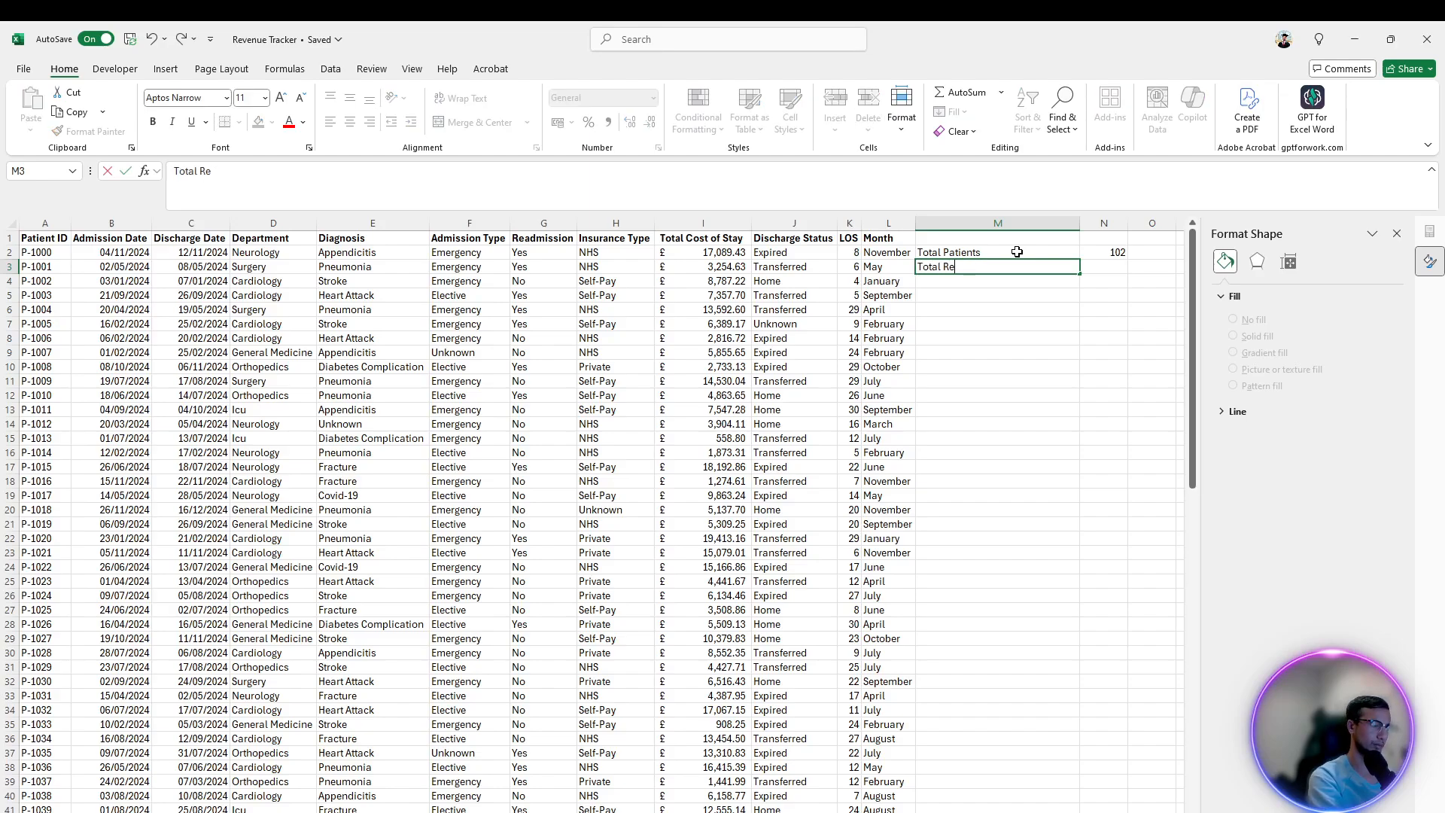
text(venue)
key(Tab)
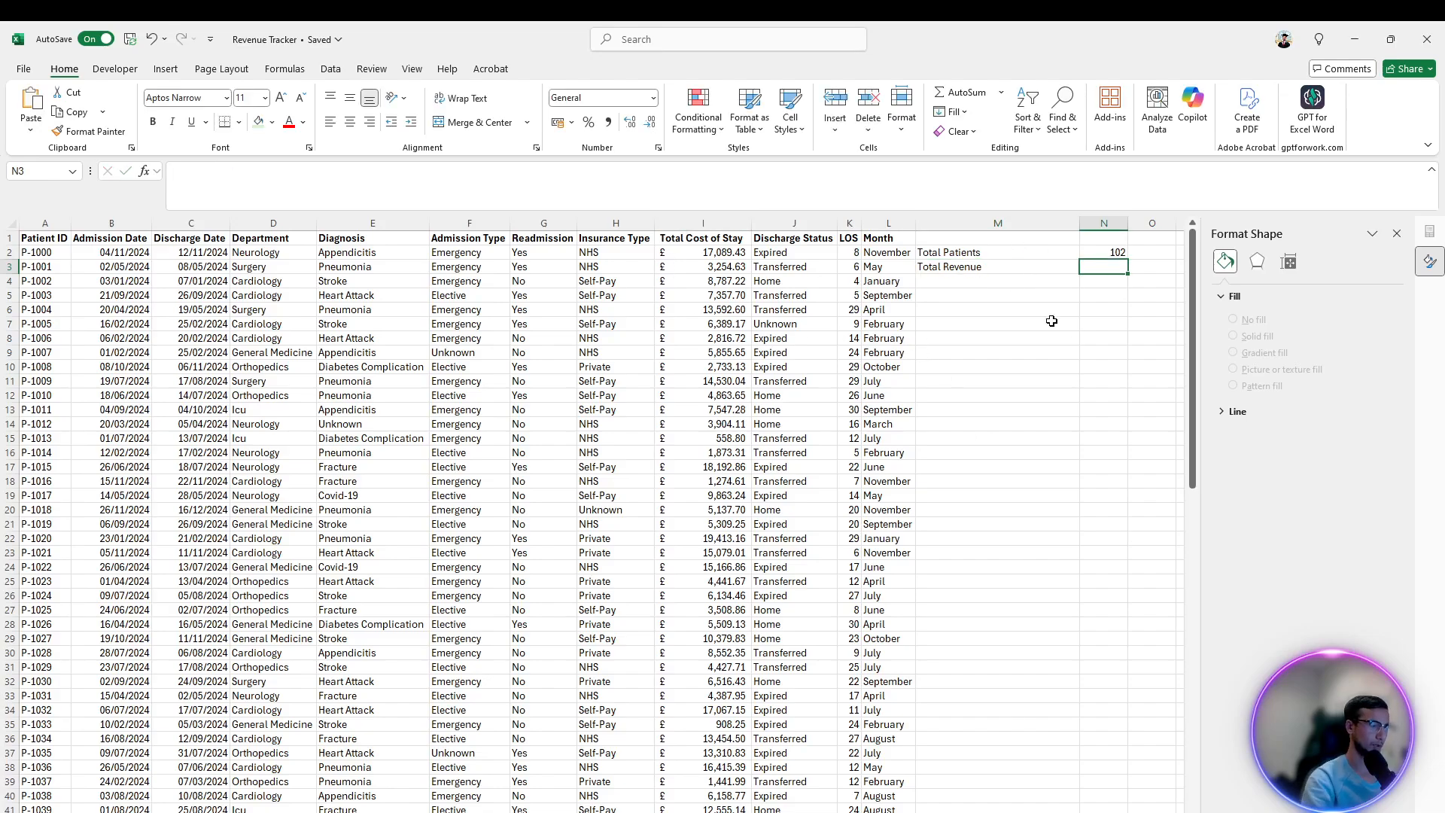
Sum the Total Cost of Stay column in cell N3 with =SUM(I2:I103)
text(=SU)
key(Tab)
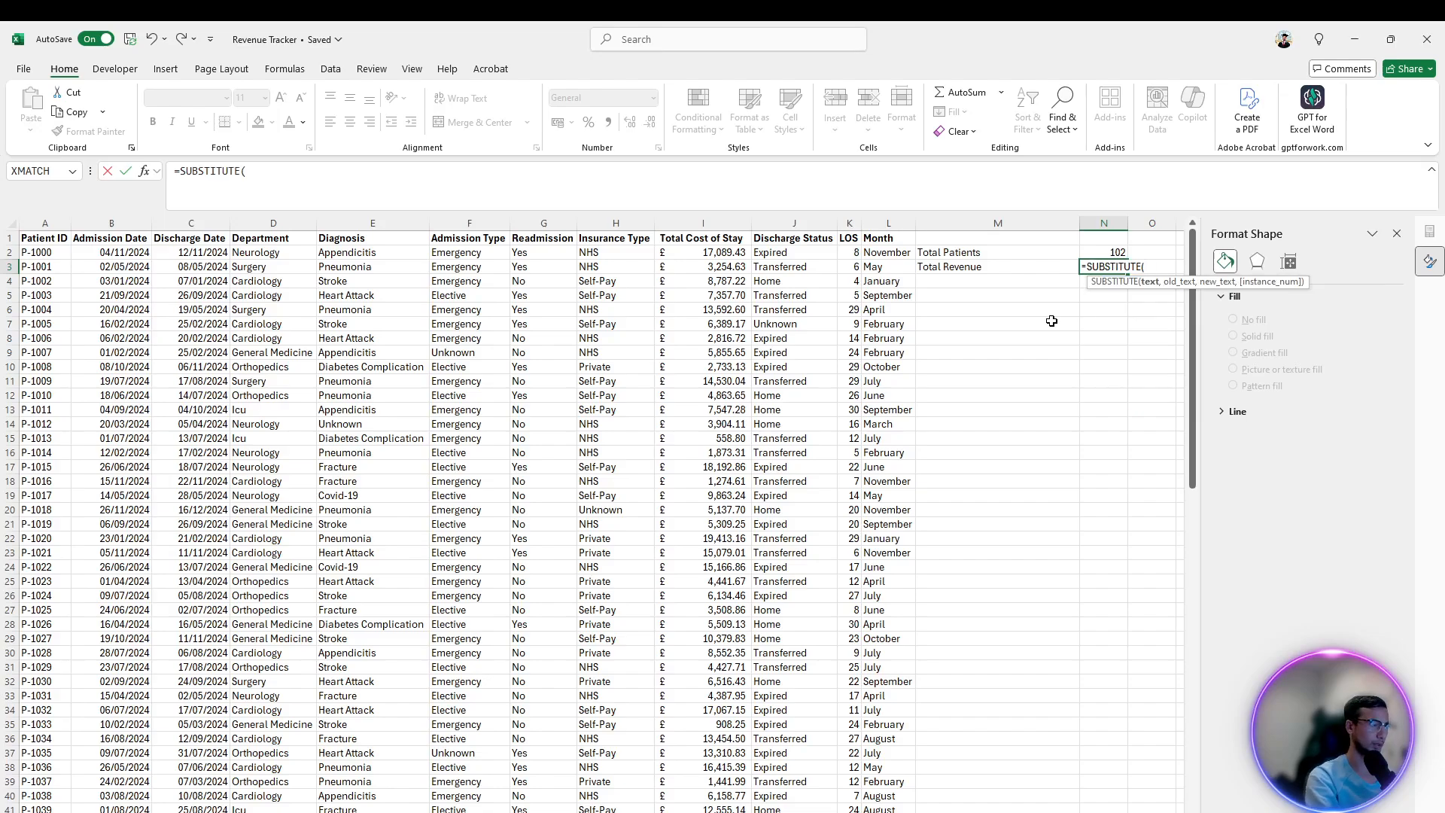
key(ctrl+z)
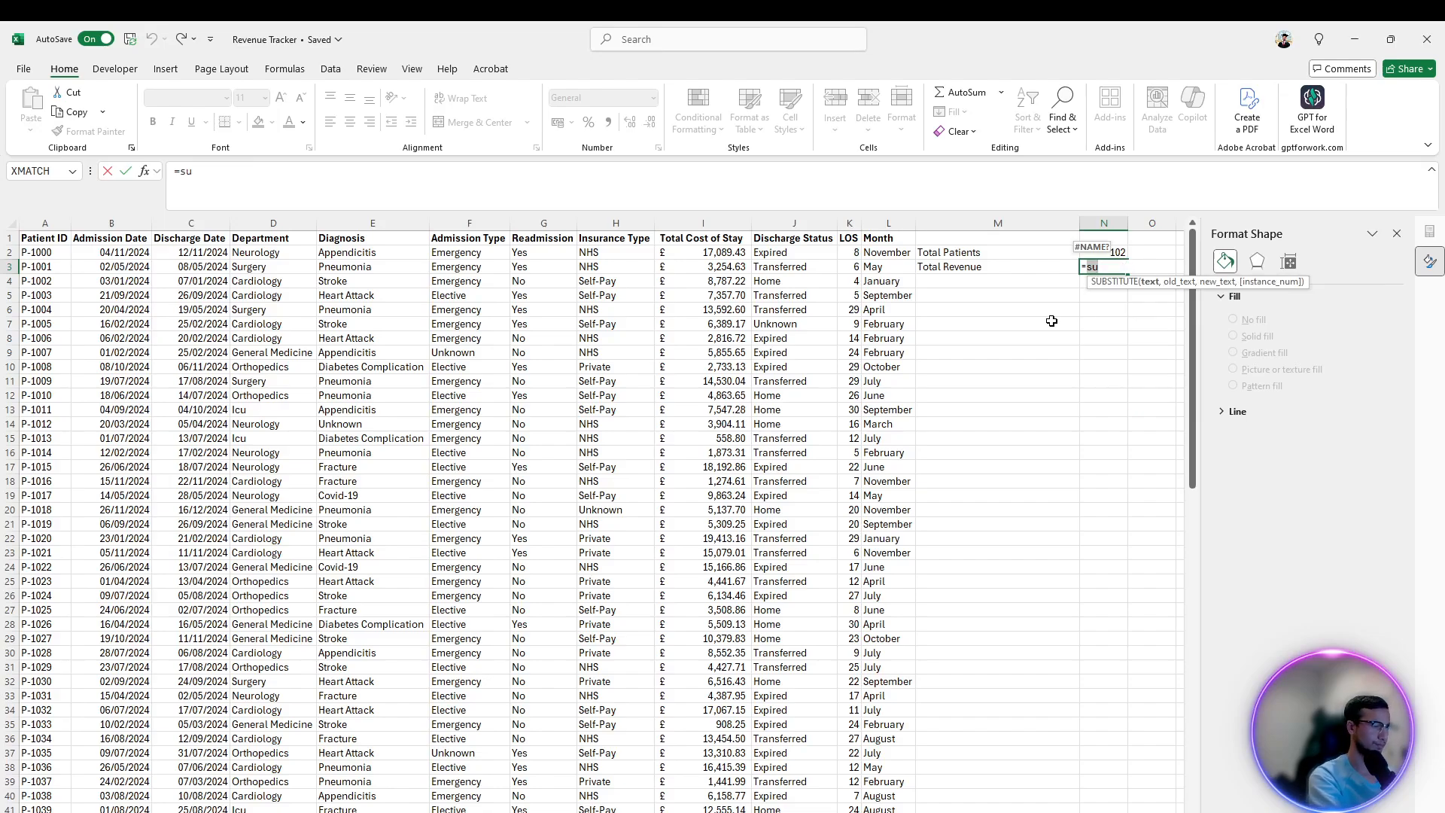
text(m)
key(Tab)
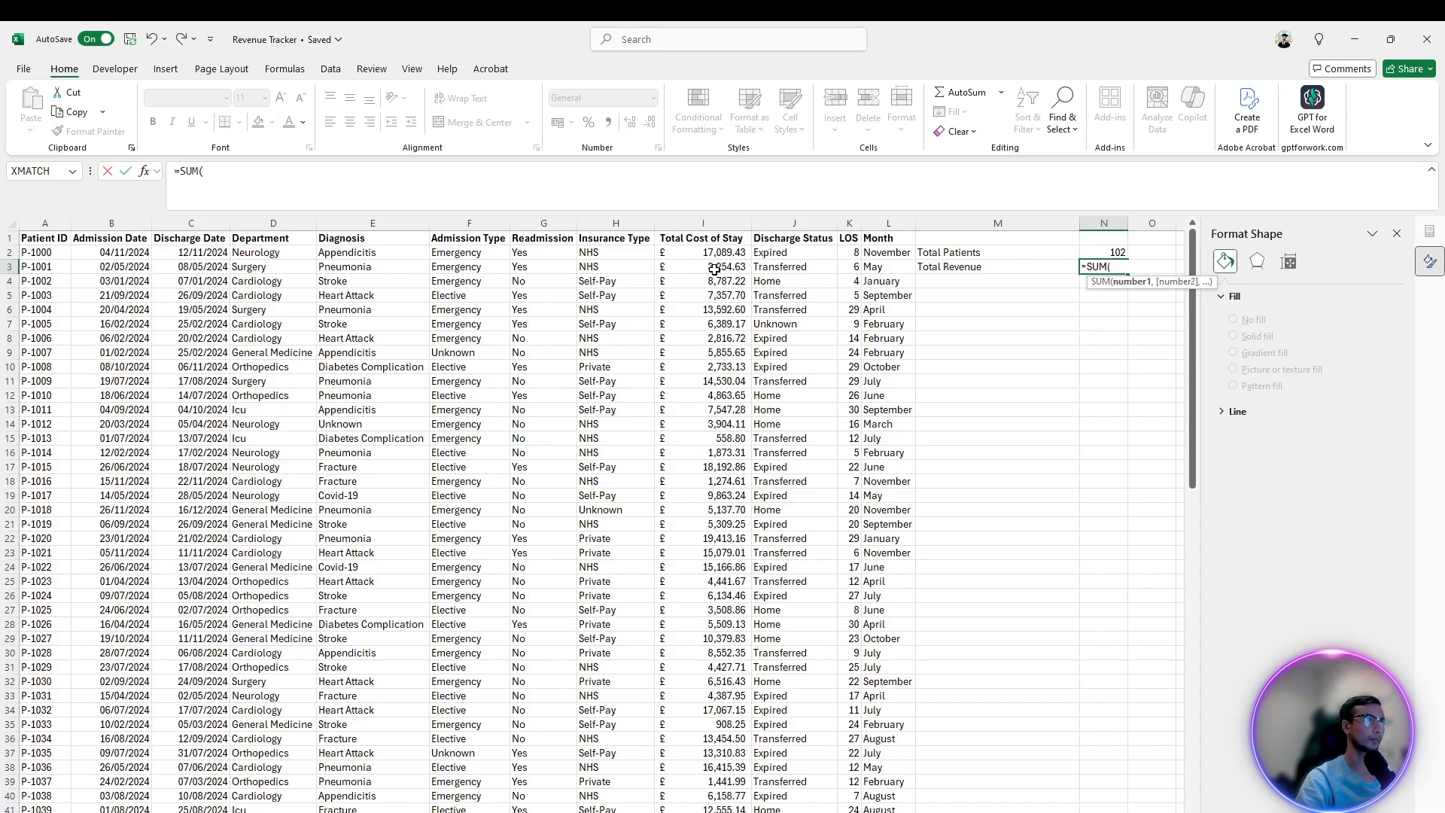
click(702, 253)
key(ctrl+shift+Down)
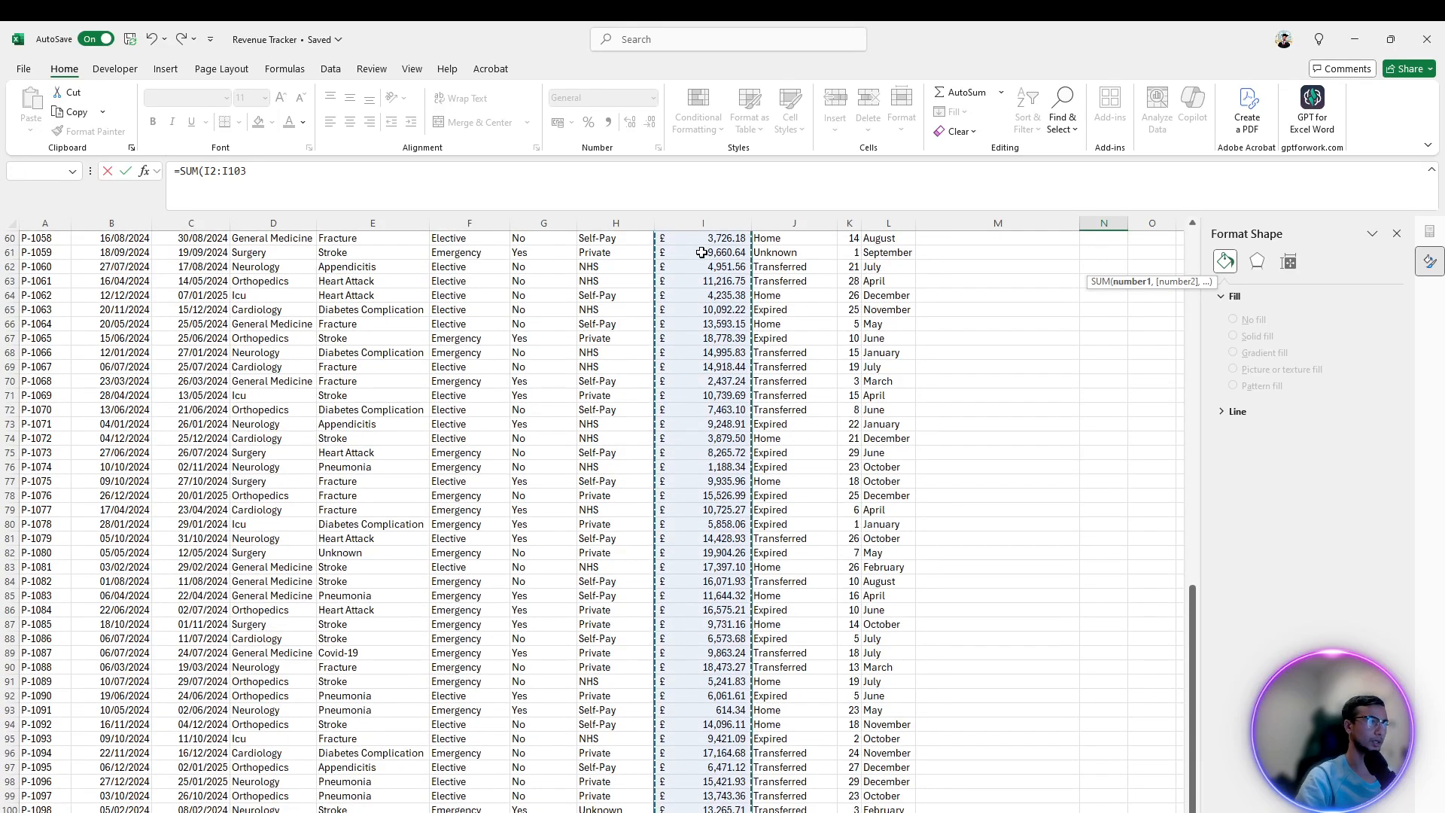
key(Return)
scroll(1047, 325, up, 2)
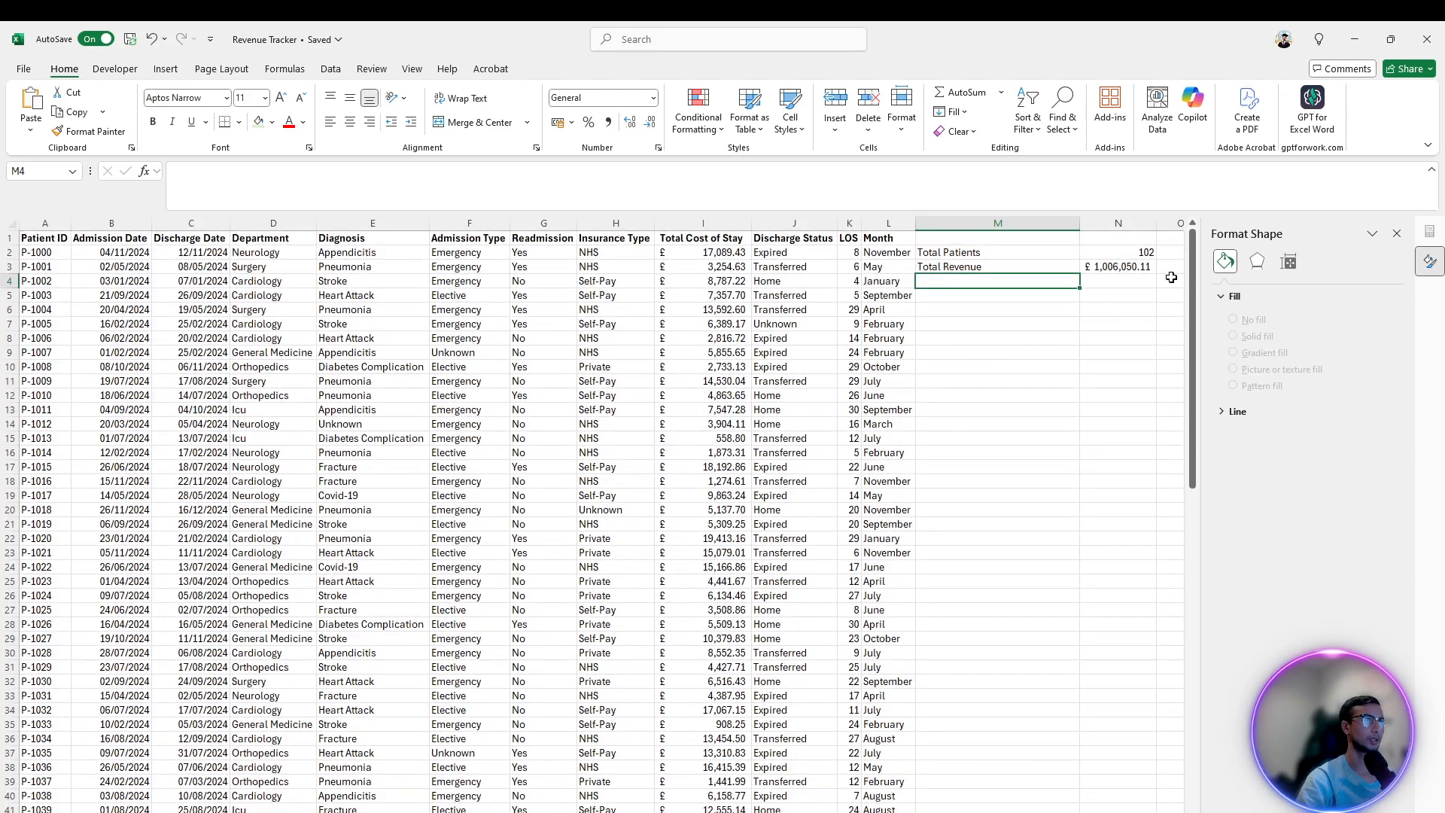
click(1129, 268)
Label cell M4 "Average LOS" and calculate the average length of stay in N4 with =AVERAGE(K2:K103)
click(1004, 283)
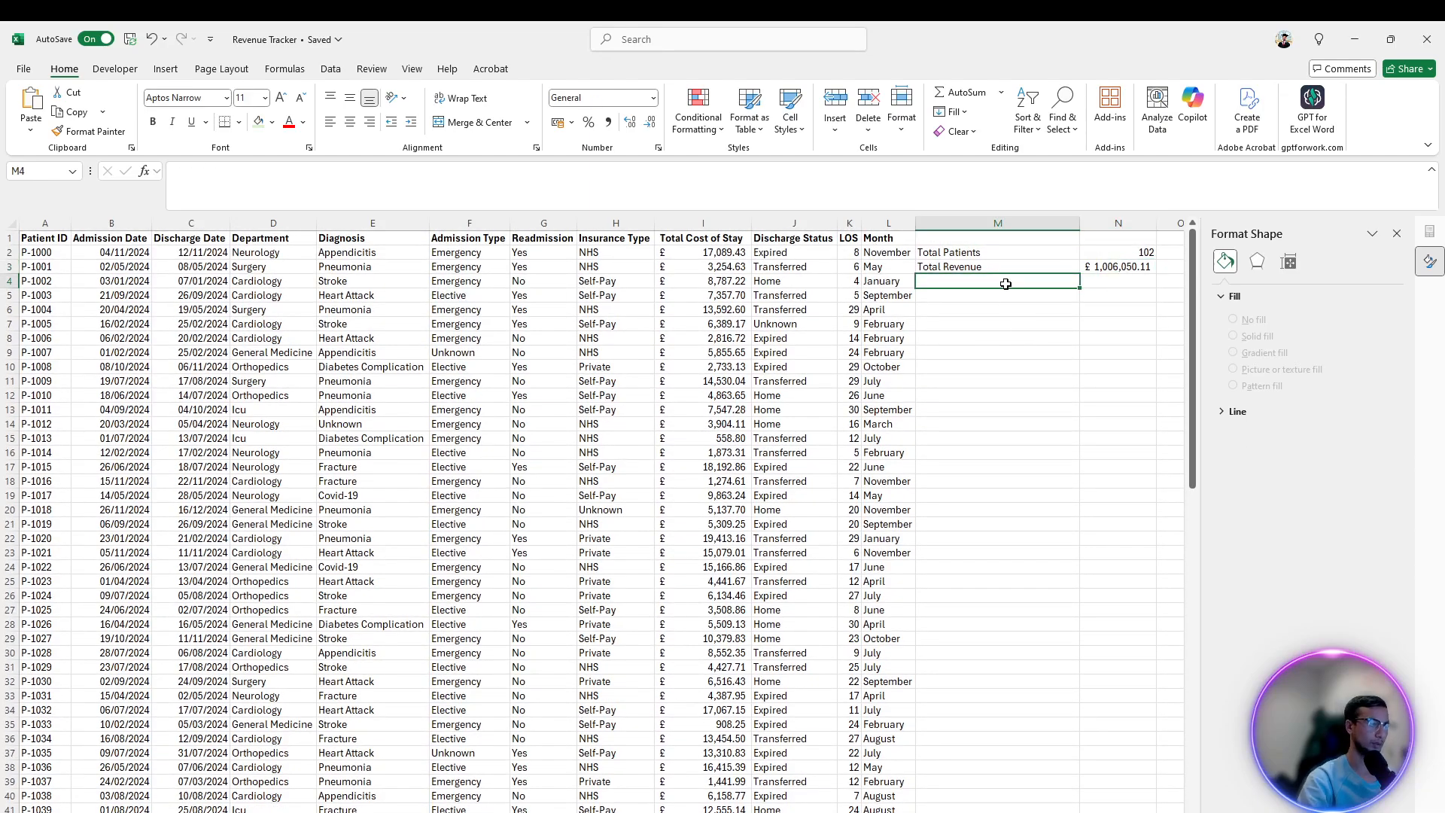
text(Average LOS)
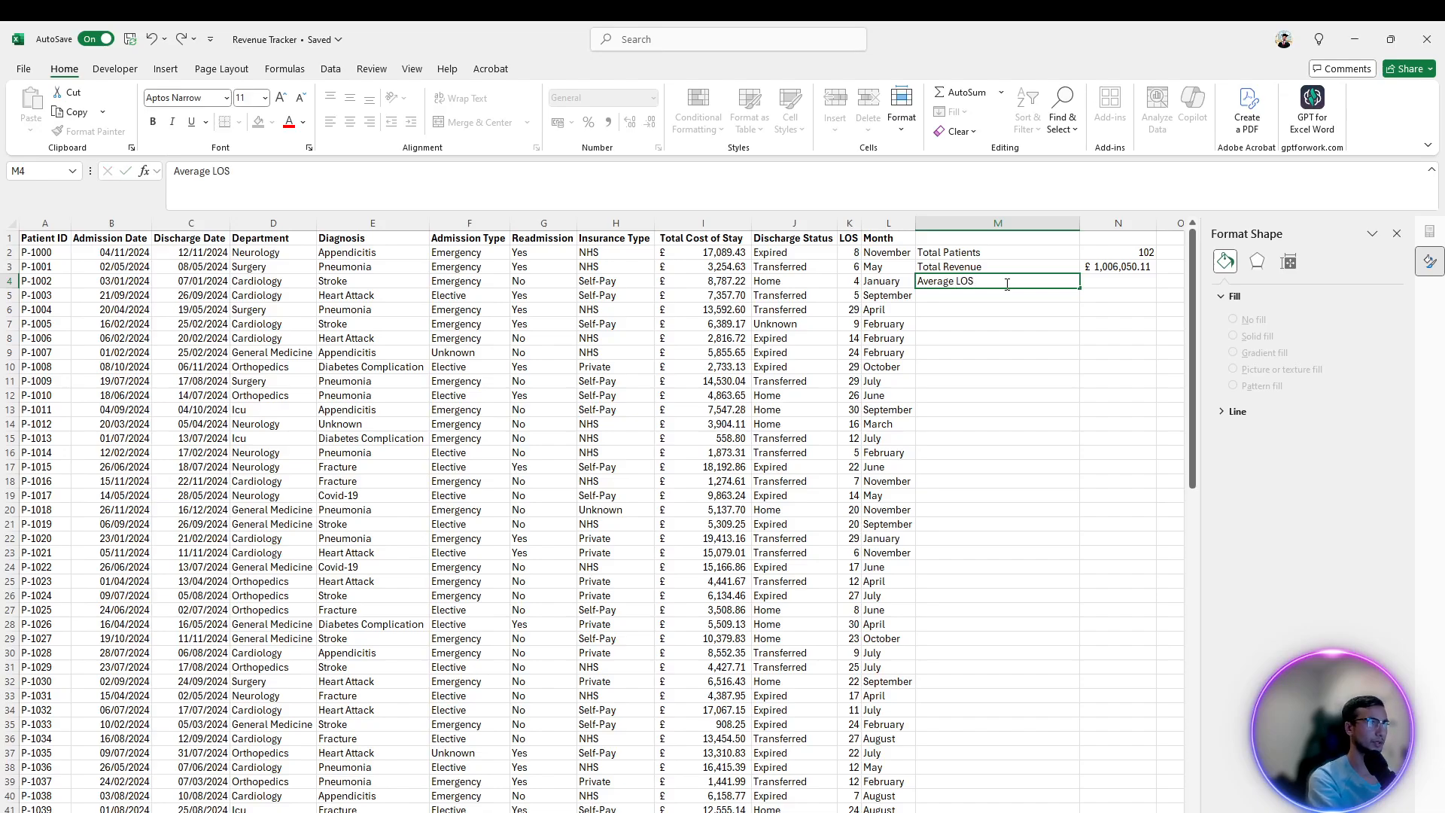
key(Right)
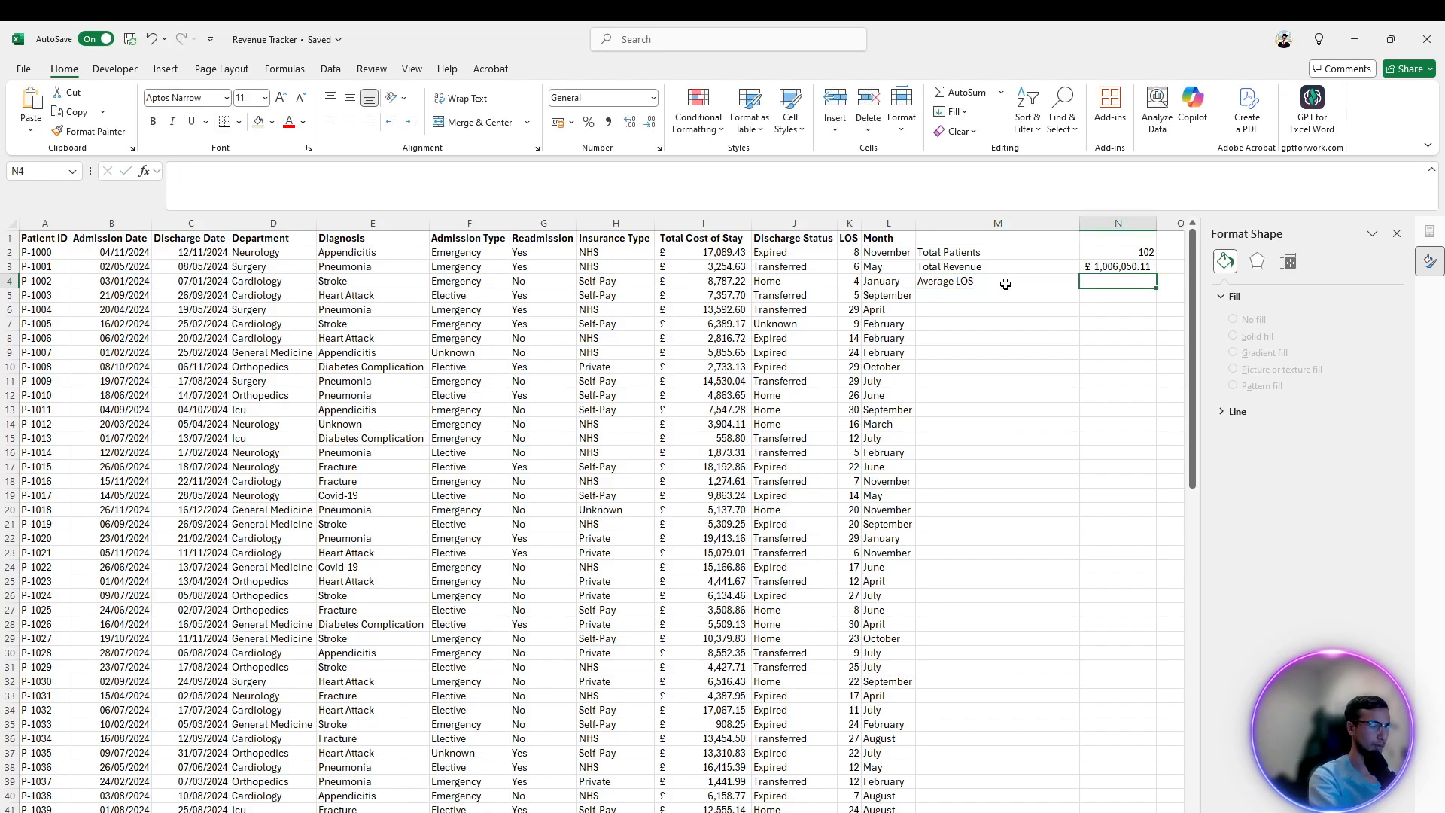
text(=AVERAGE()
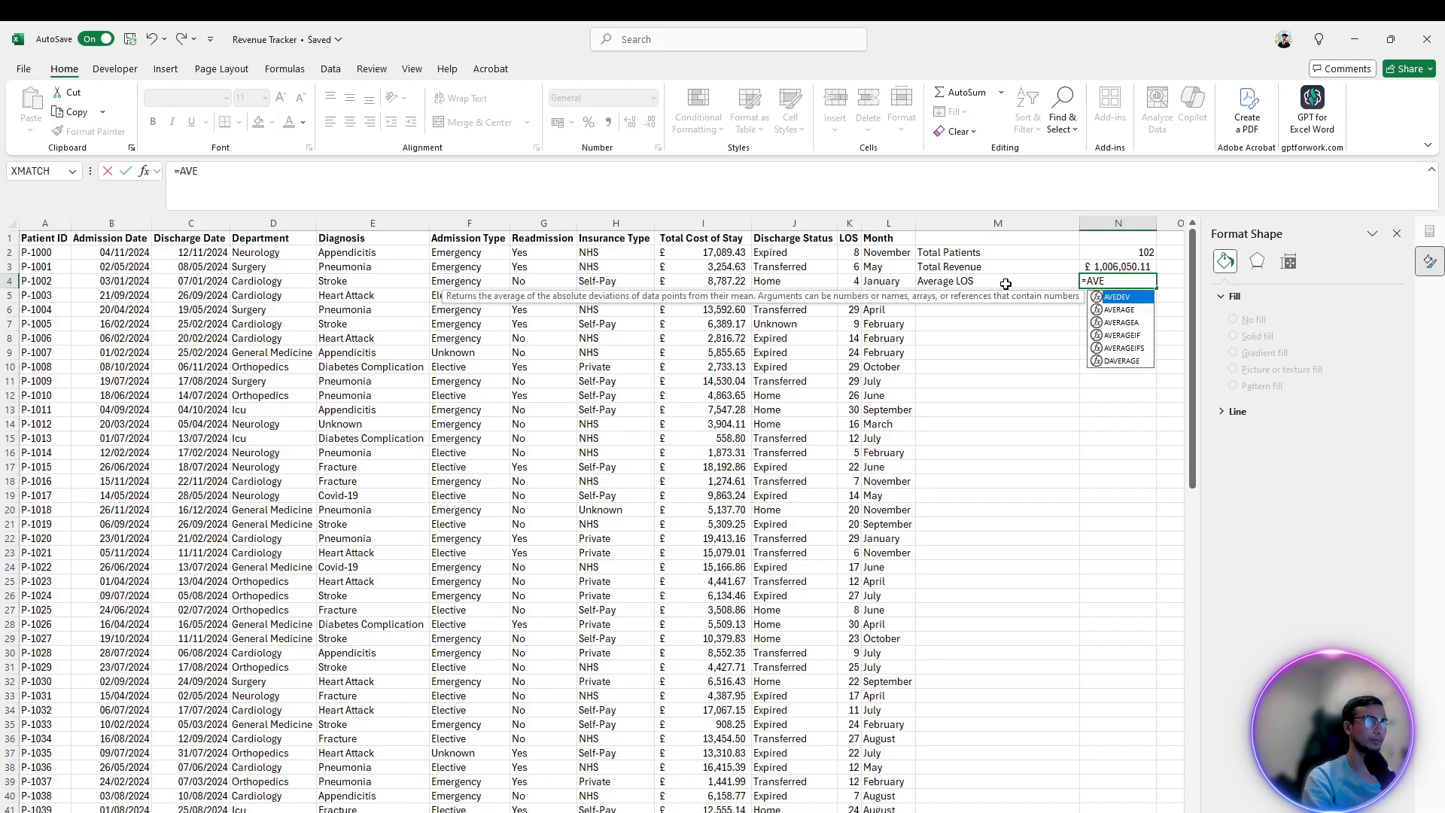
click(855, 258)
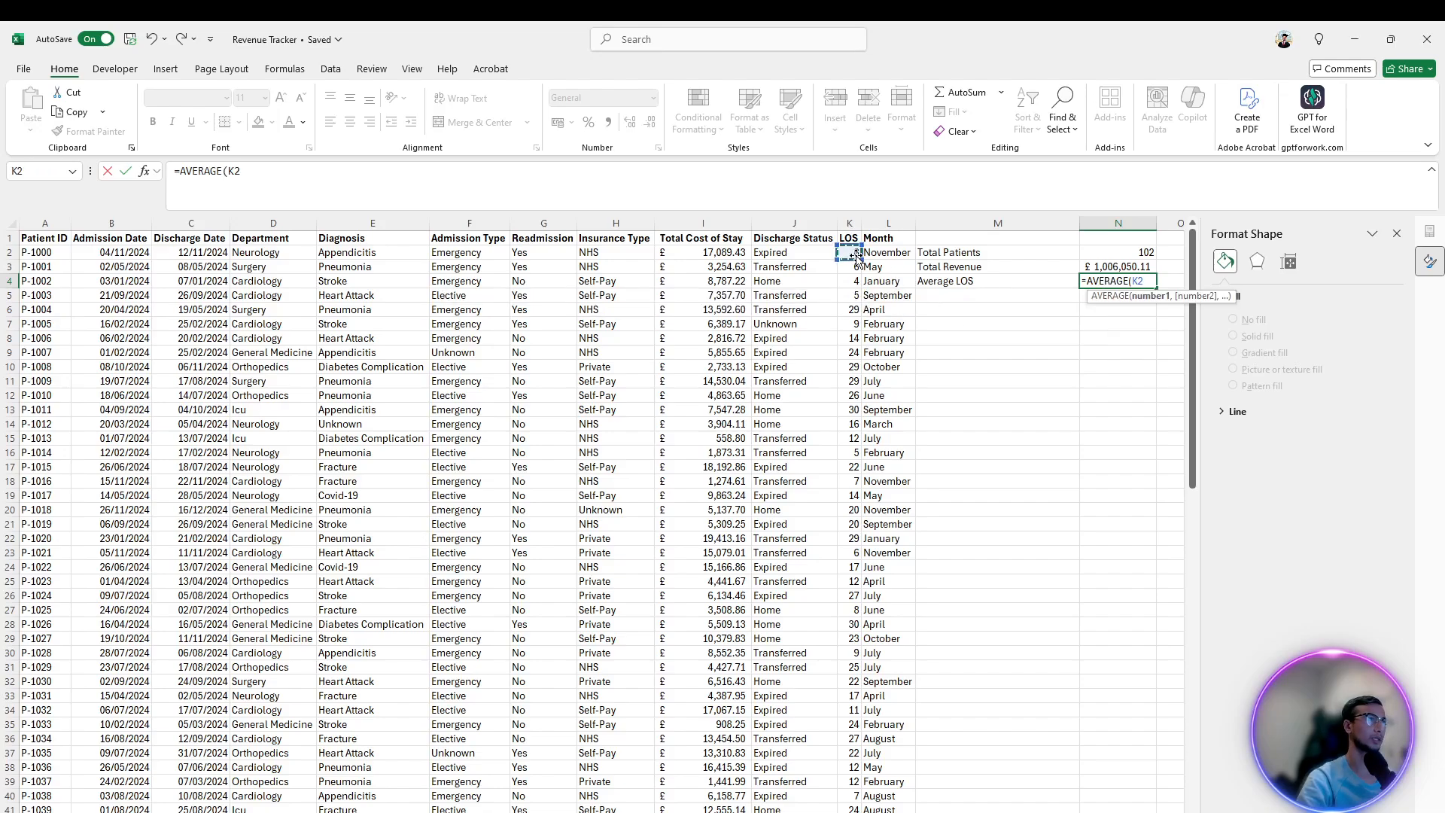
key(ctrl+shift+Down)
key(Return)
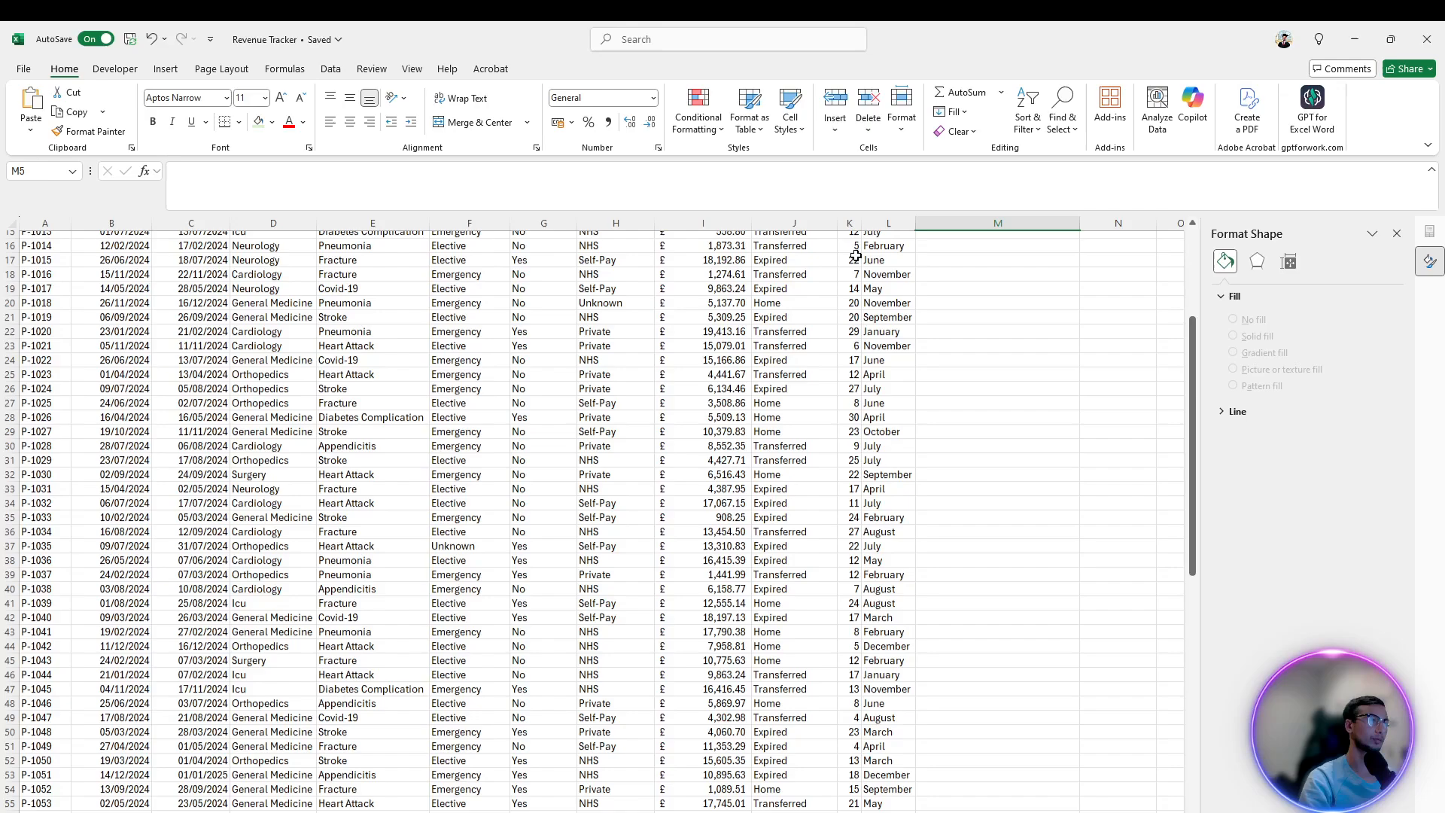
click(1123, 281)
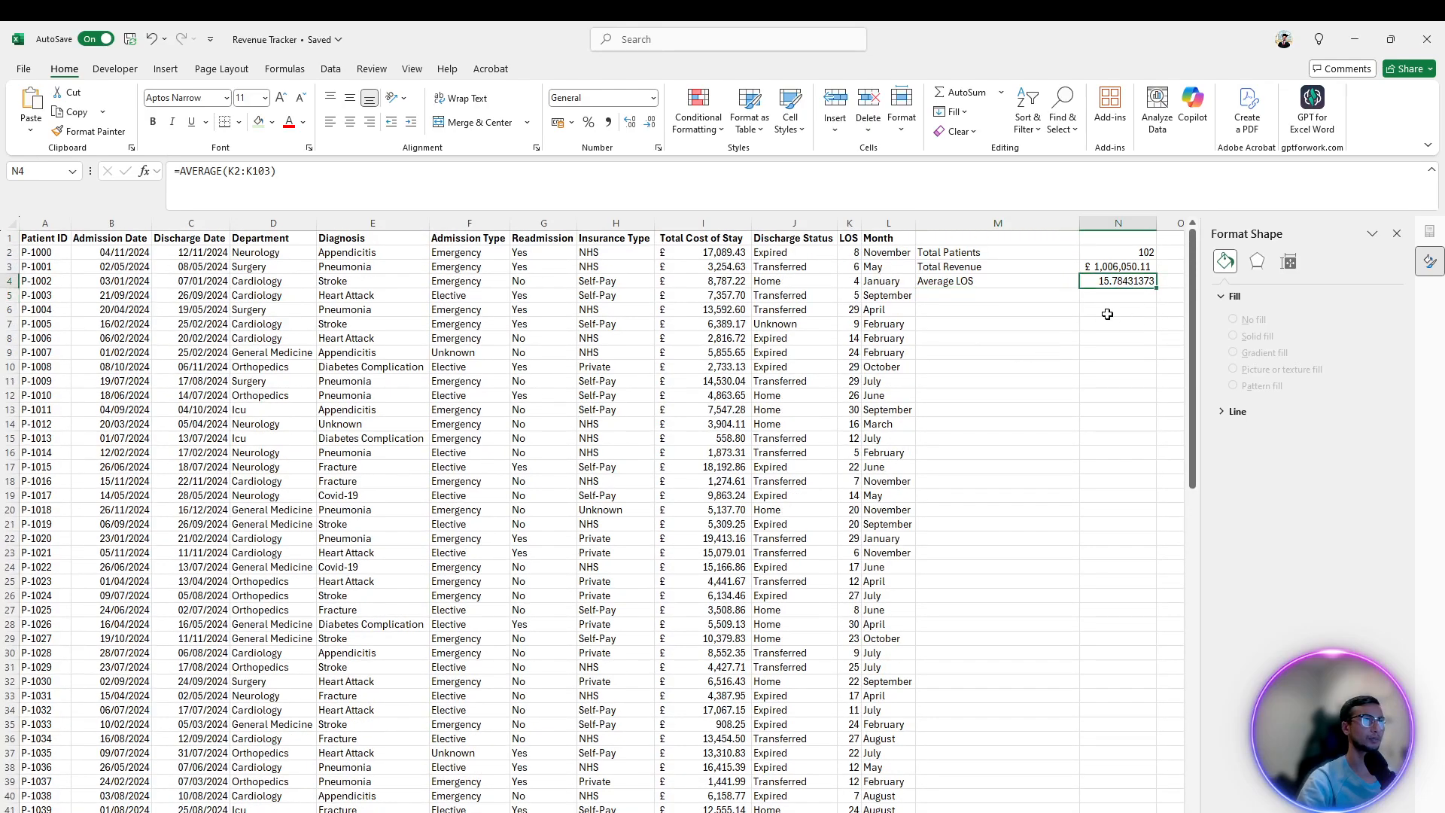
Review the total patients, total revenue and average LOS calculations in cells N2 to N4
click(1102, 351)
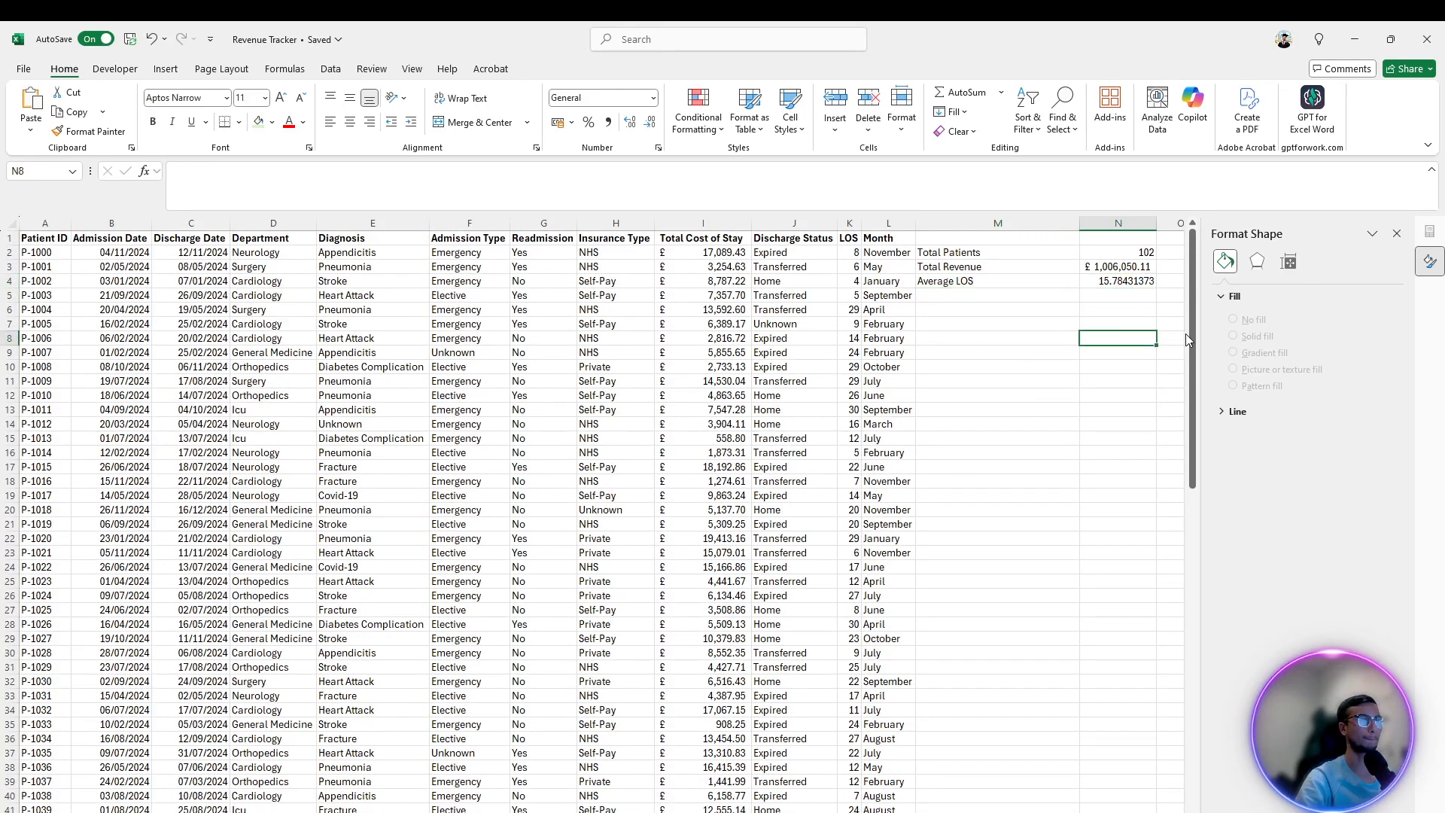
drag(1107, 310, 1107, 248)
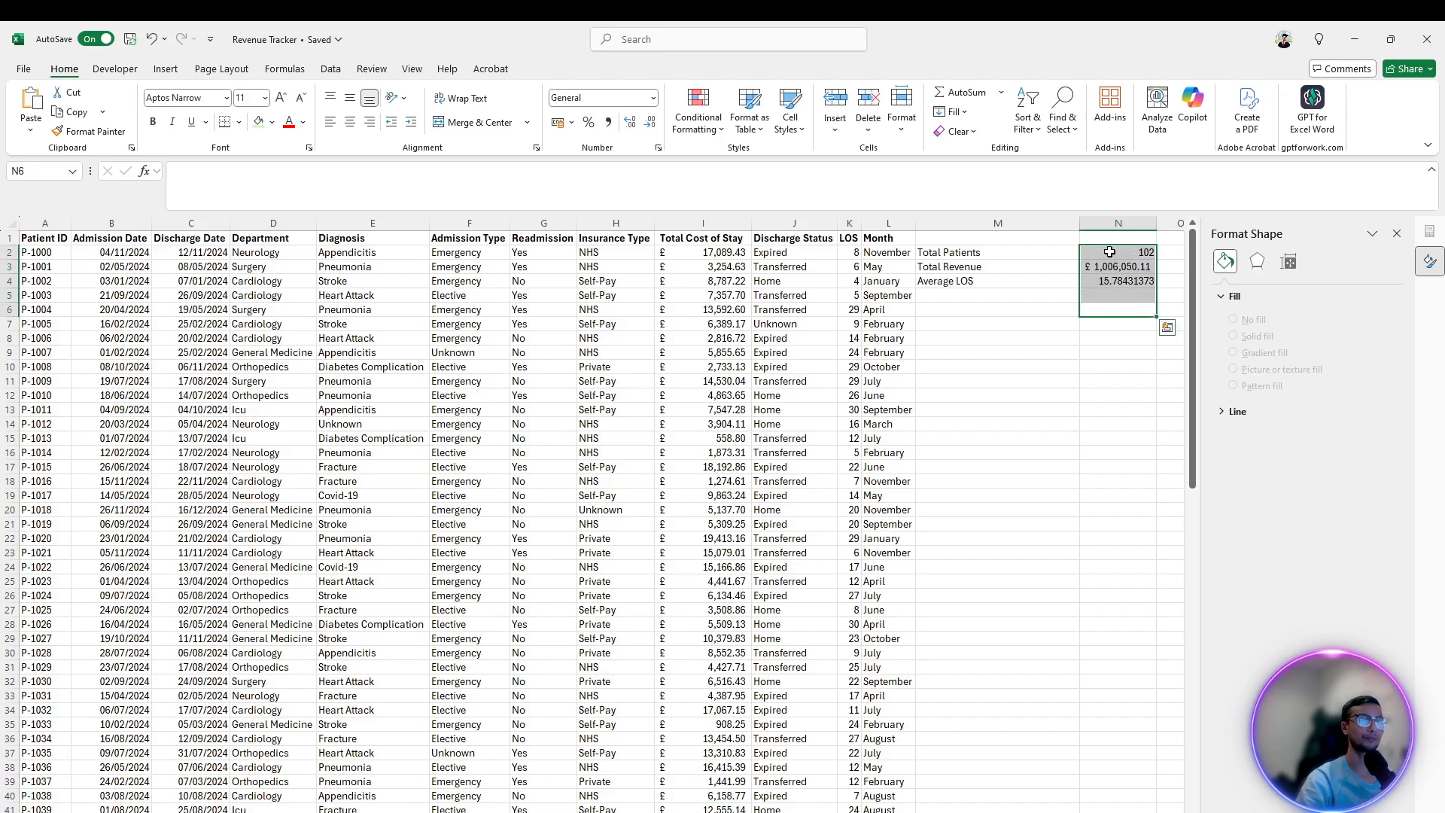
click(1137, 438)
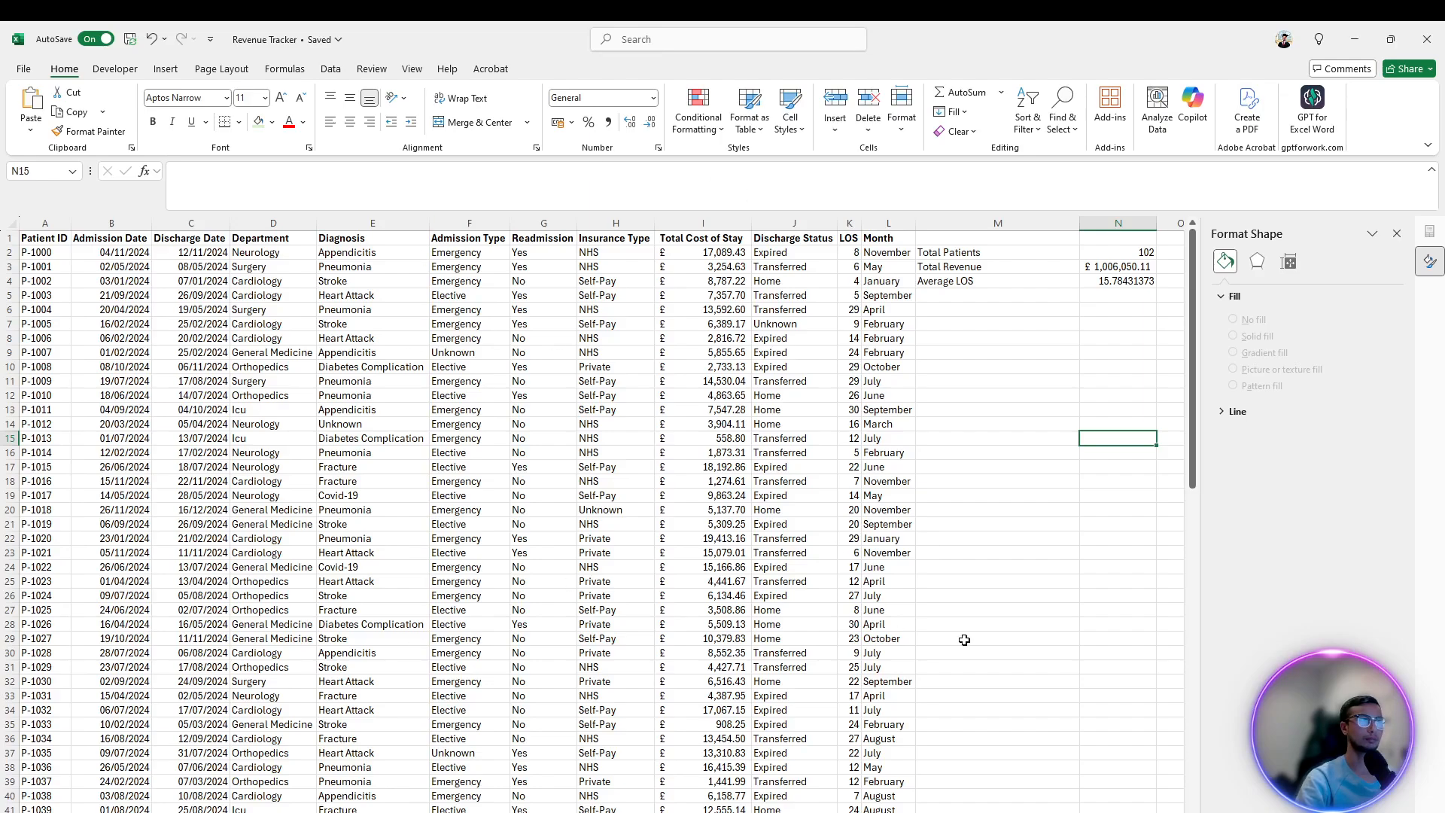
click(1108, 303)
drag(1100, 354, 1114, 252)
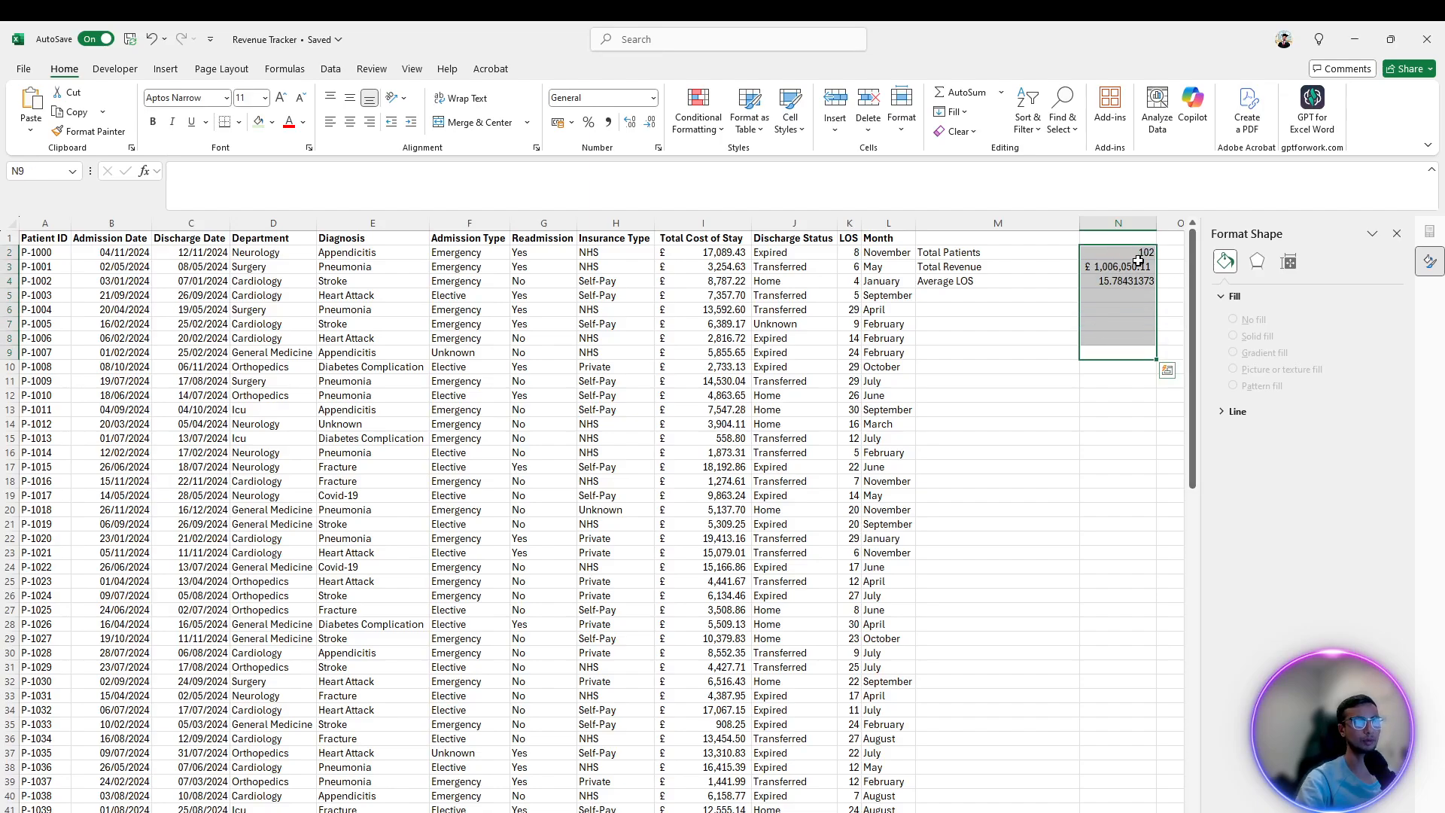
click(1092, 268)
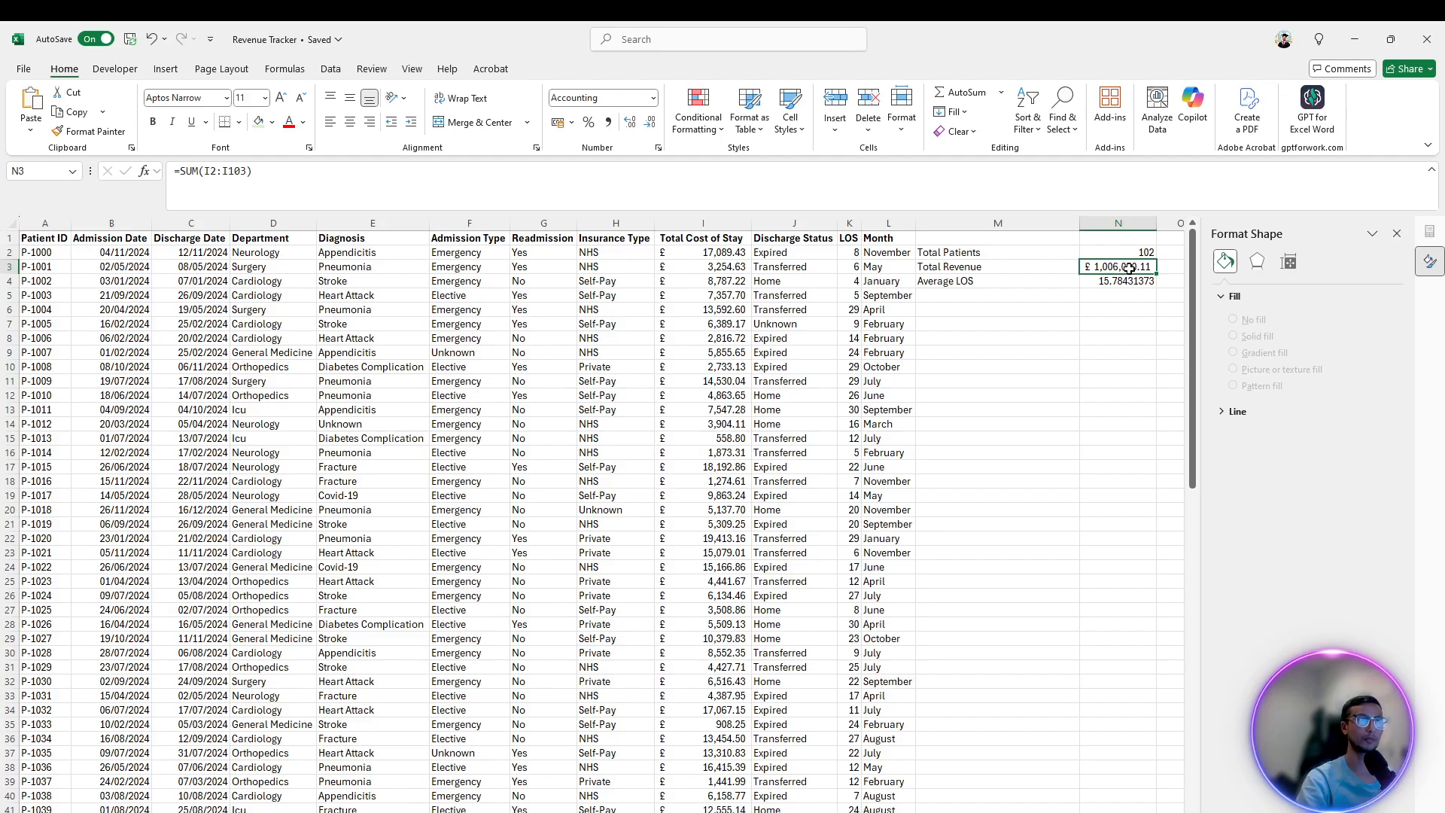
click(1123, 309)
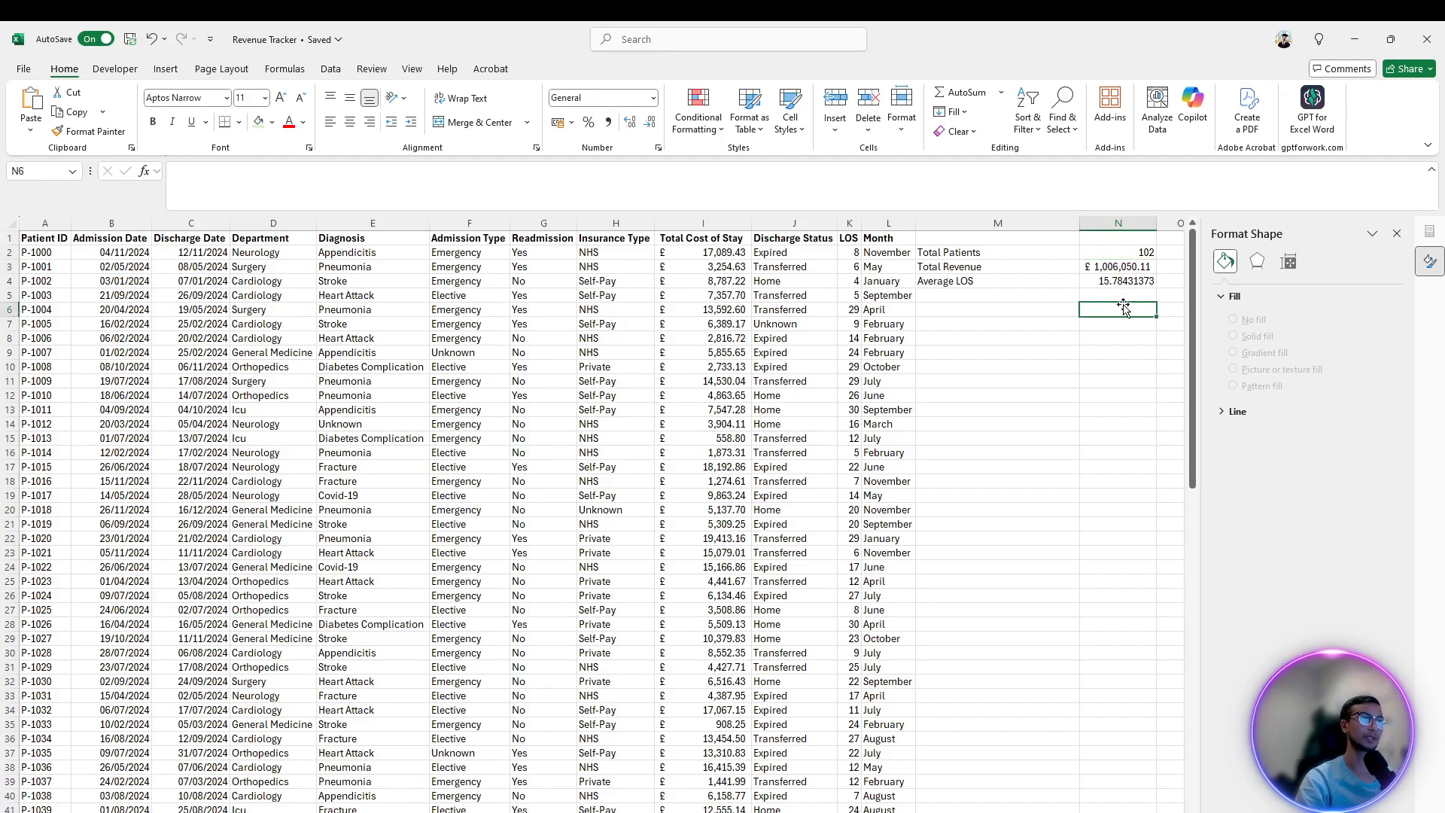
click(1108, 280)
click(1125, 307)
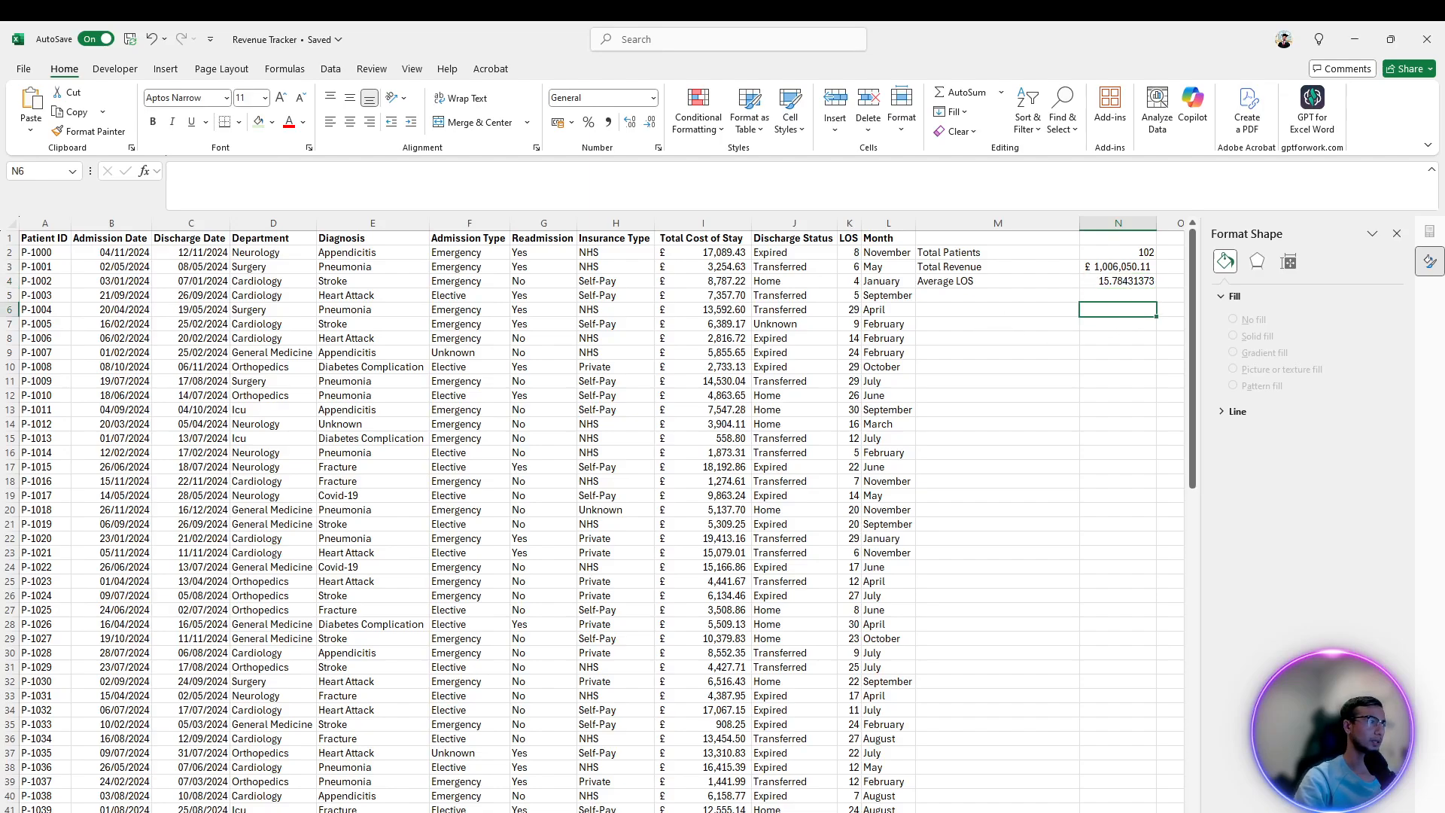
On the dashboard sheet, draw a rounded rectangle about 4.7 cm wide and 2.9 cm high beside the title banner, with the text "Total Admissions"
key(ctrl+Page_Up)
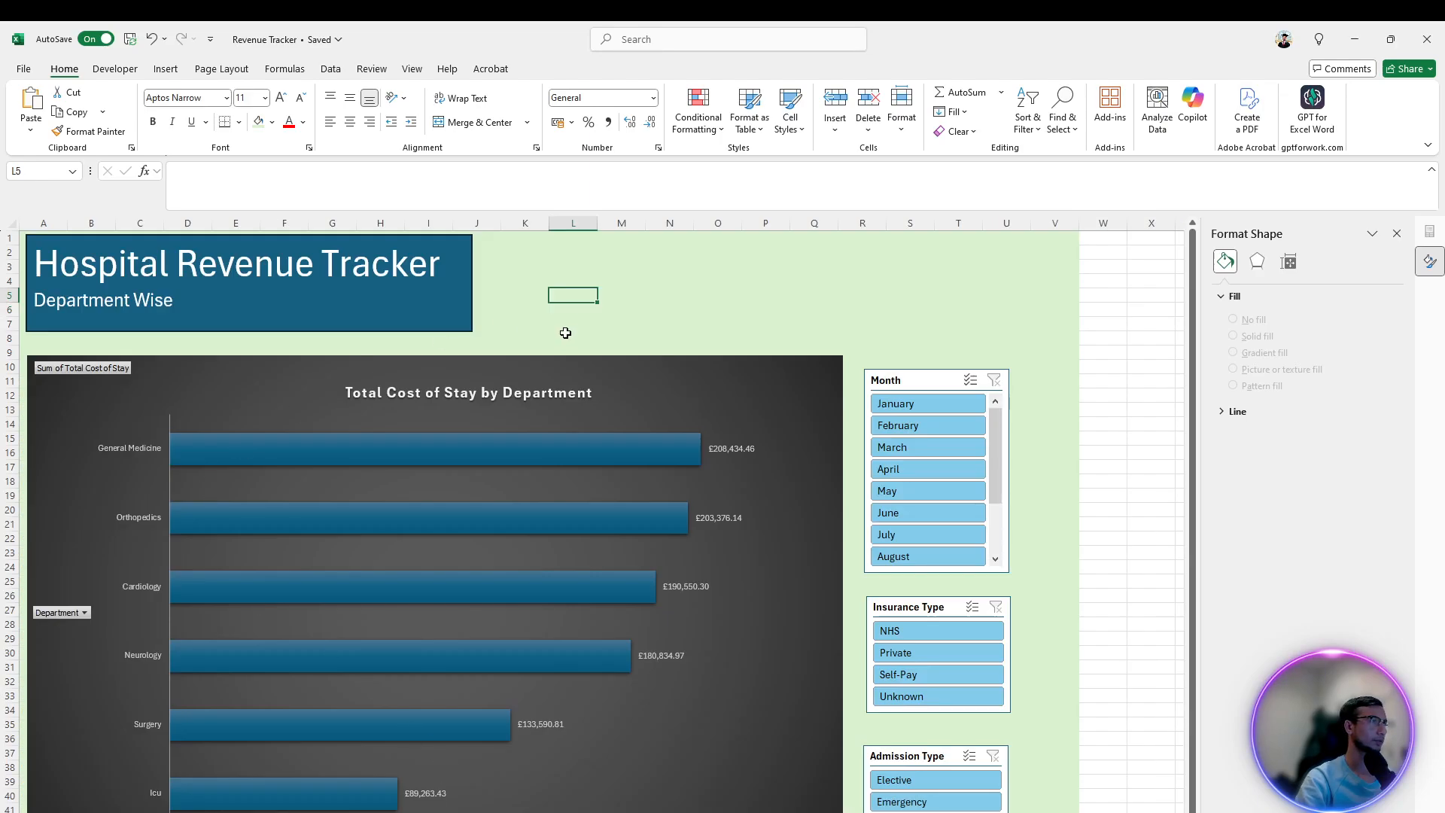
click(519, 265)
click(165, 69)
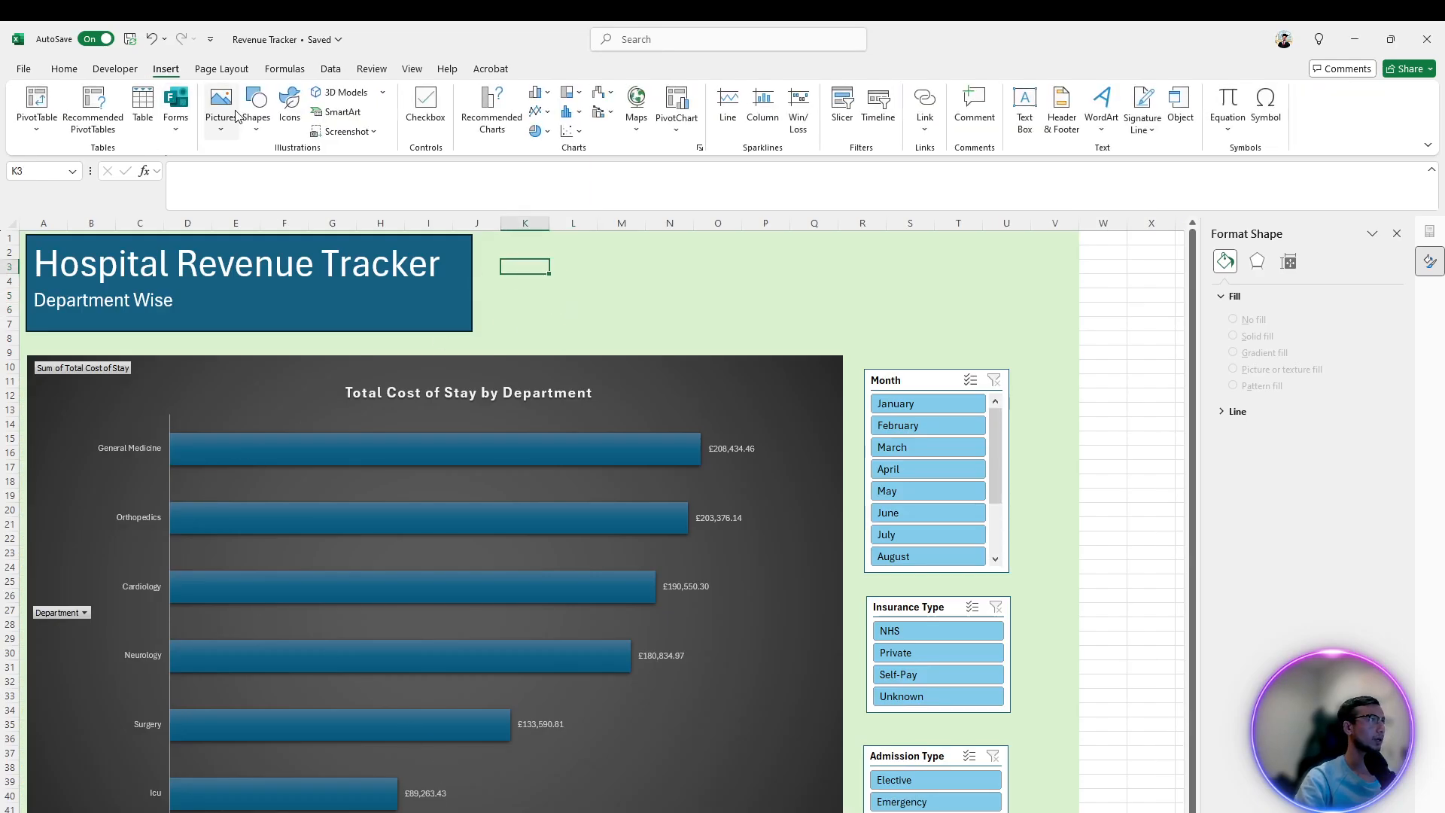
click(257, 109)
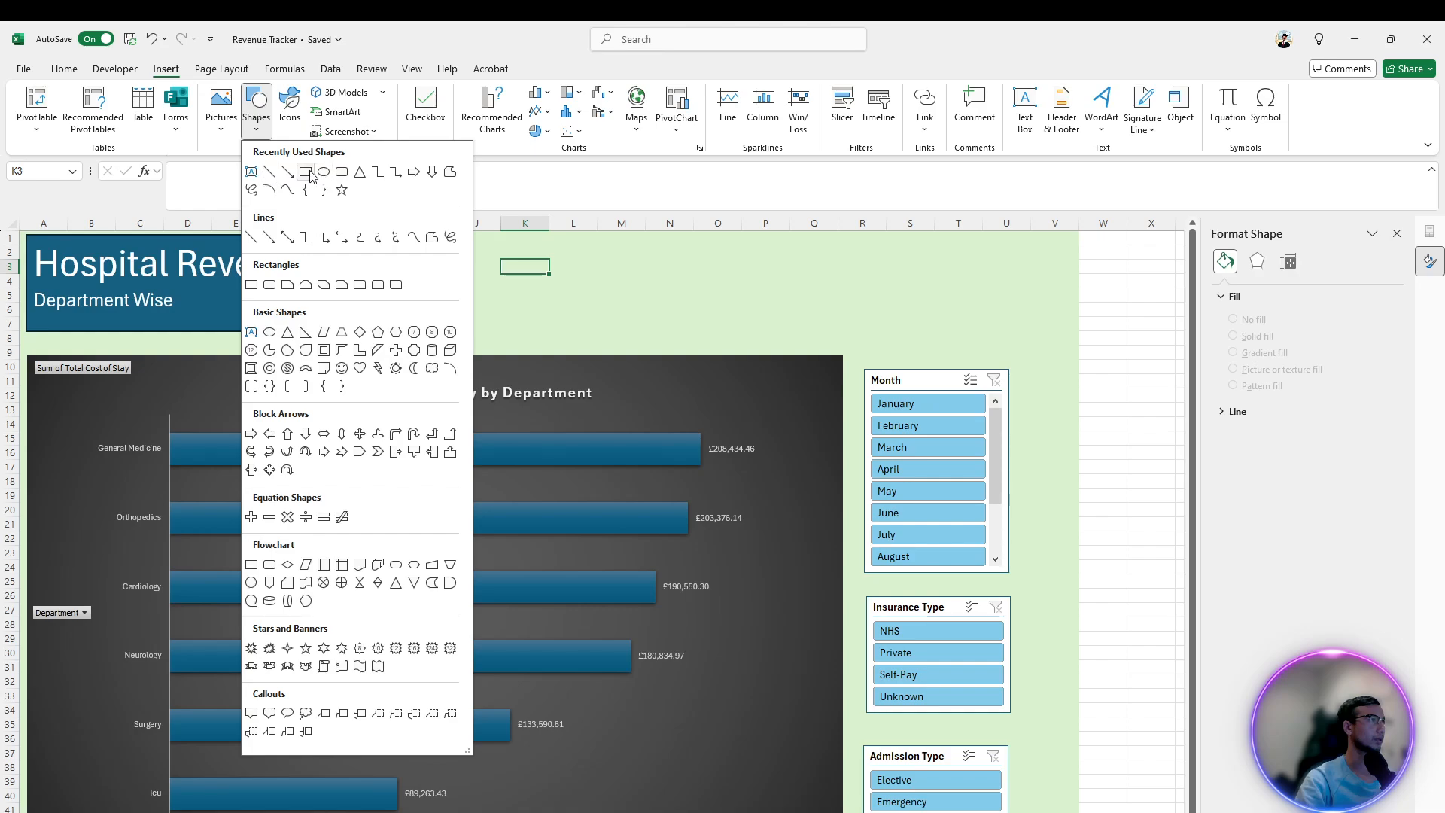
click(342, 173)
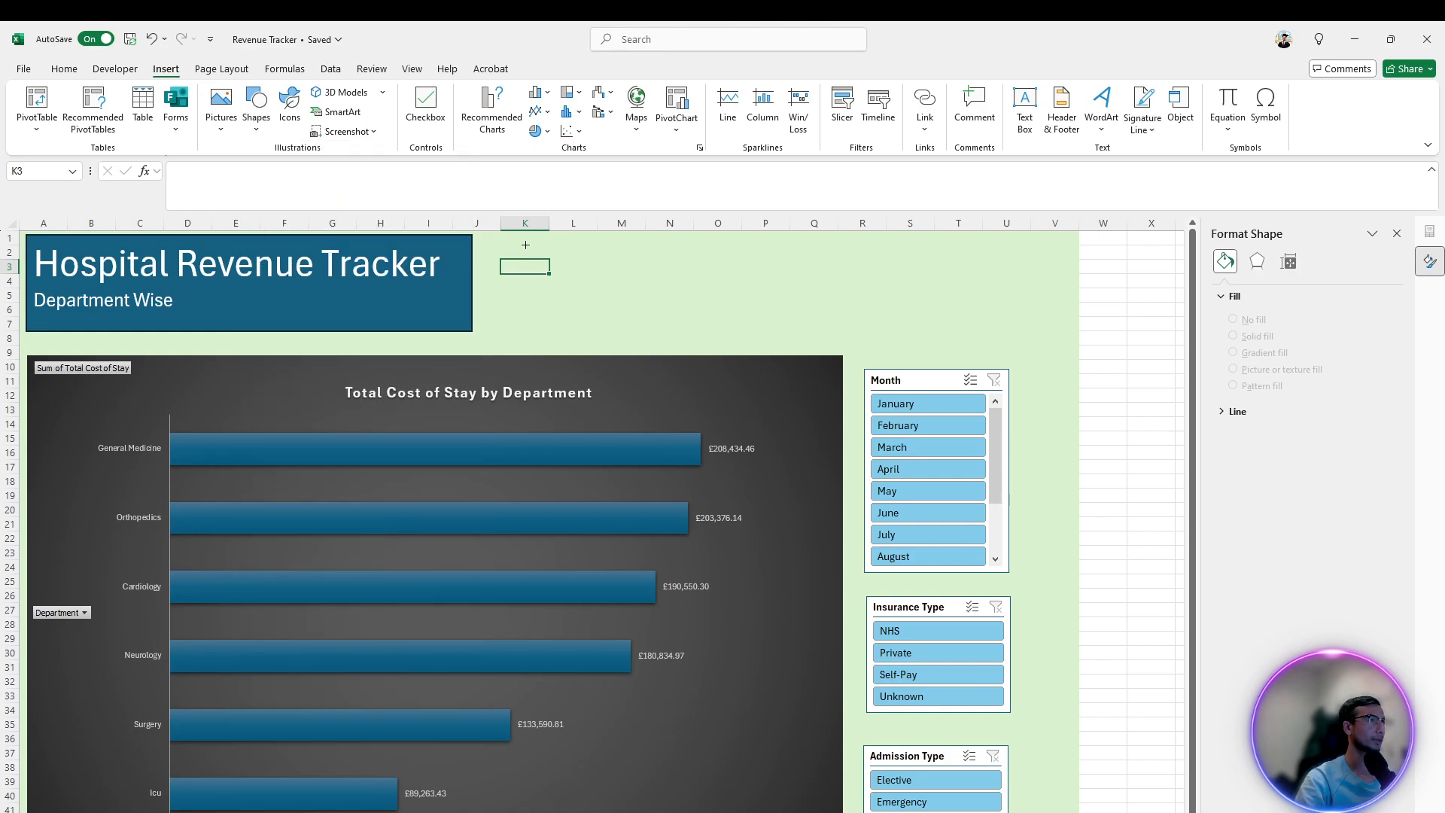
drag(515, 245, 651, 329)
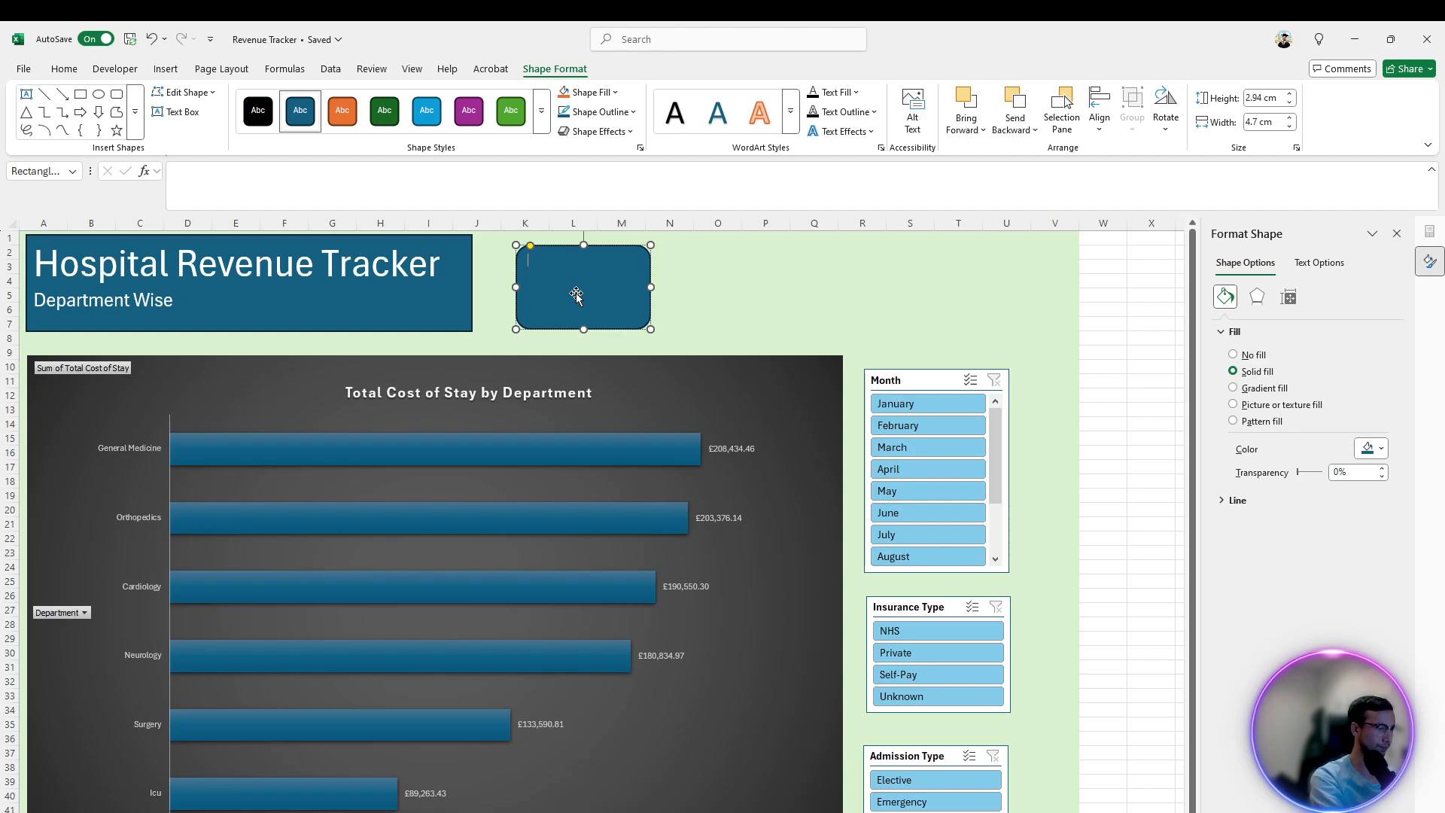
text(Total)
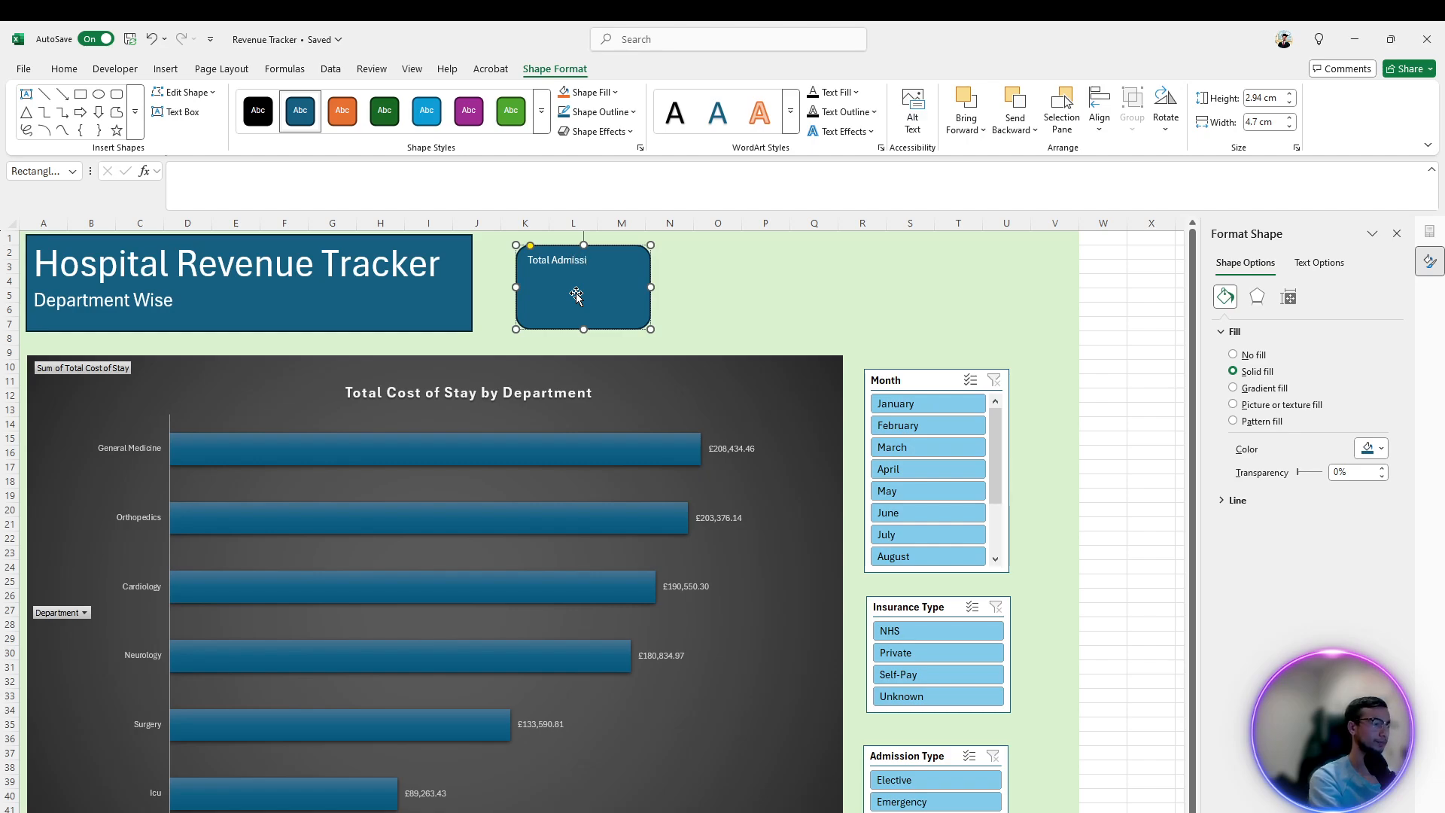
text(Admissions )
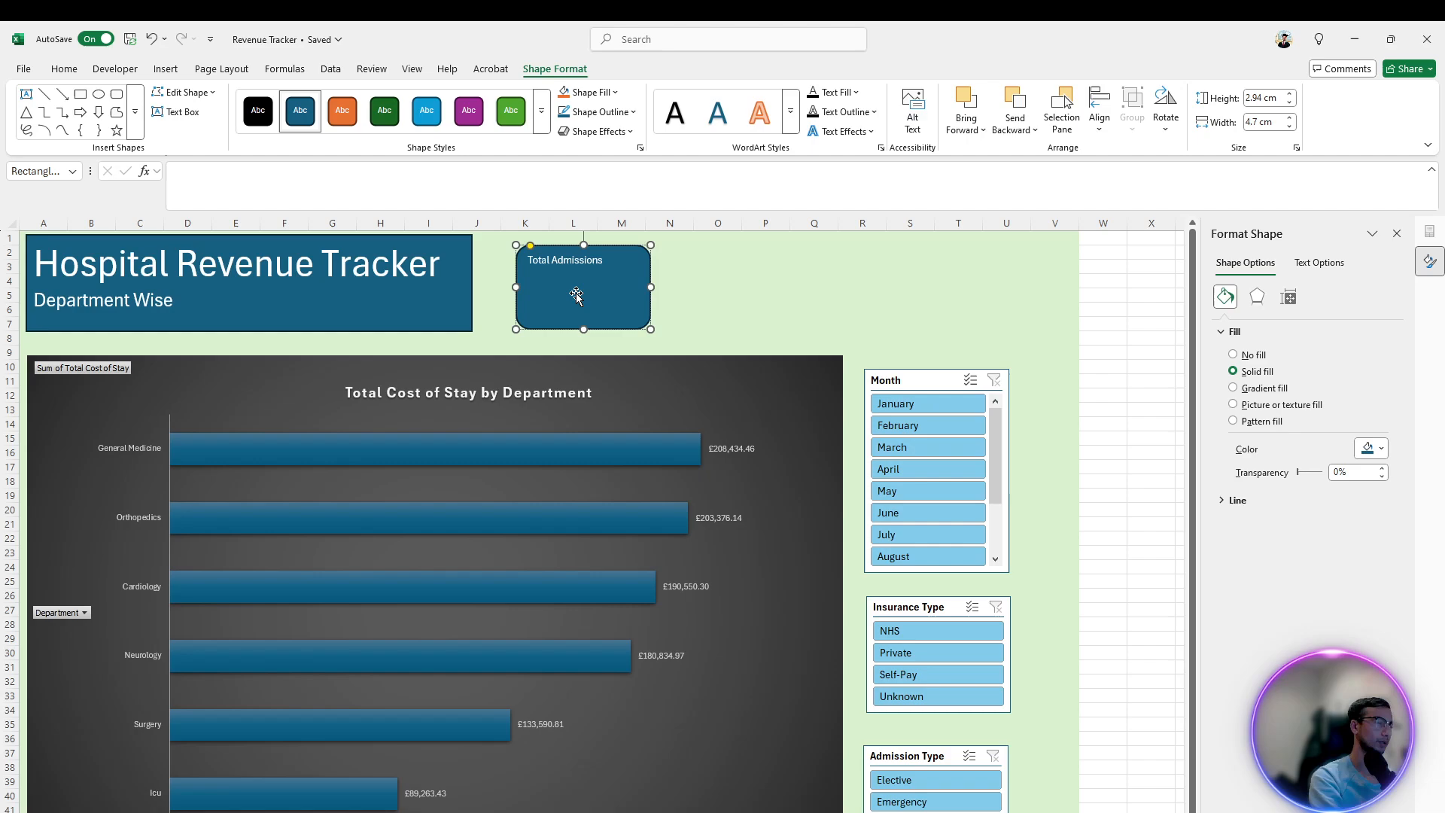
Add 102 on a second line of the Total Admissions card and set the heading's font size to 14
text(10)
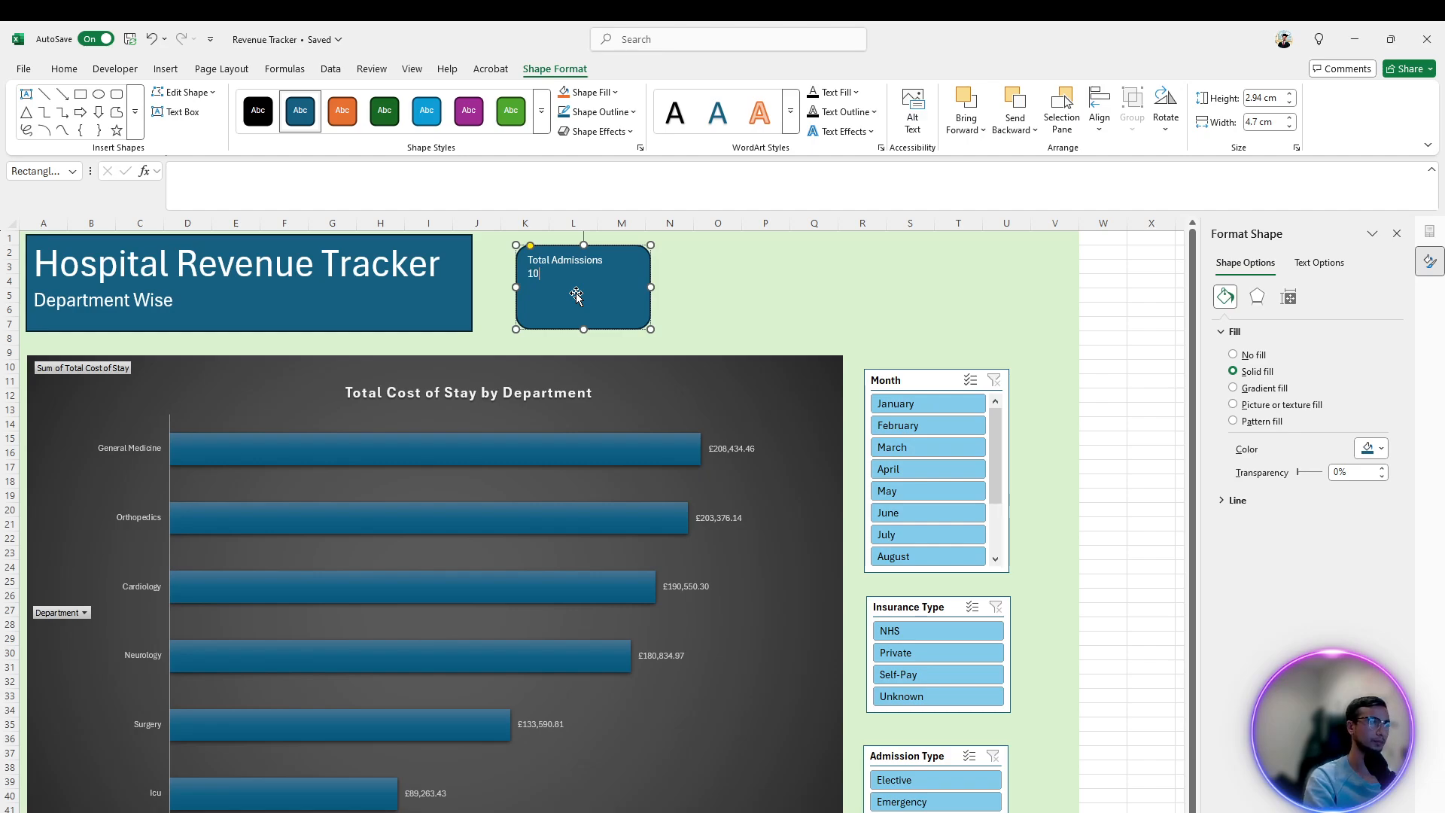
text(2)
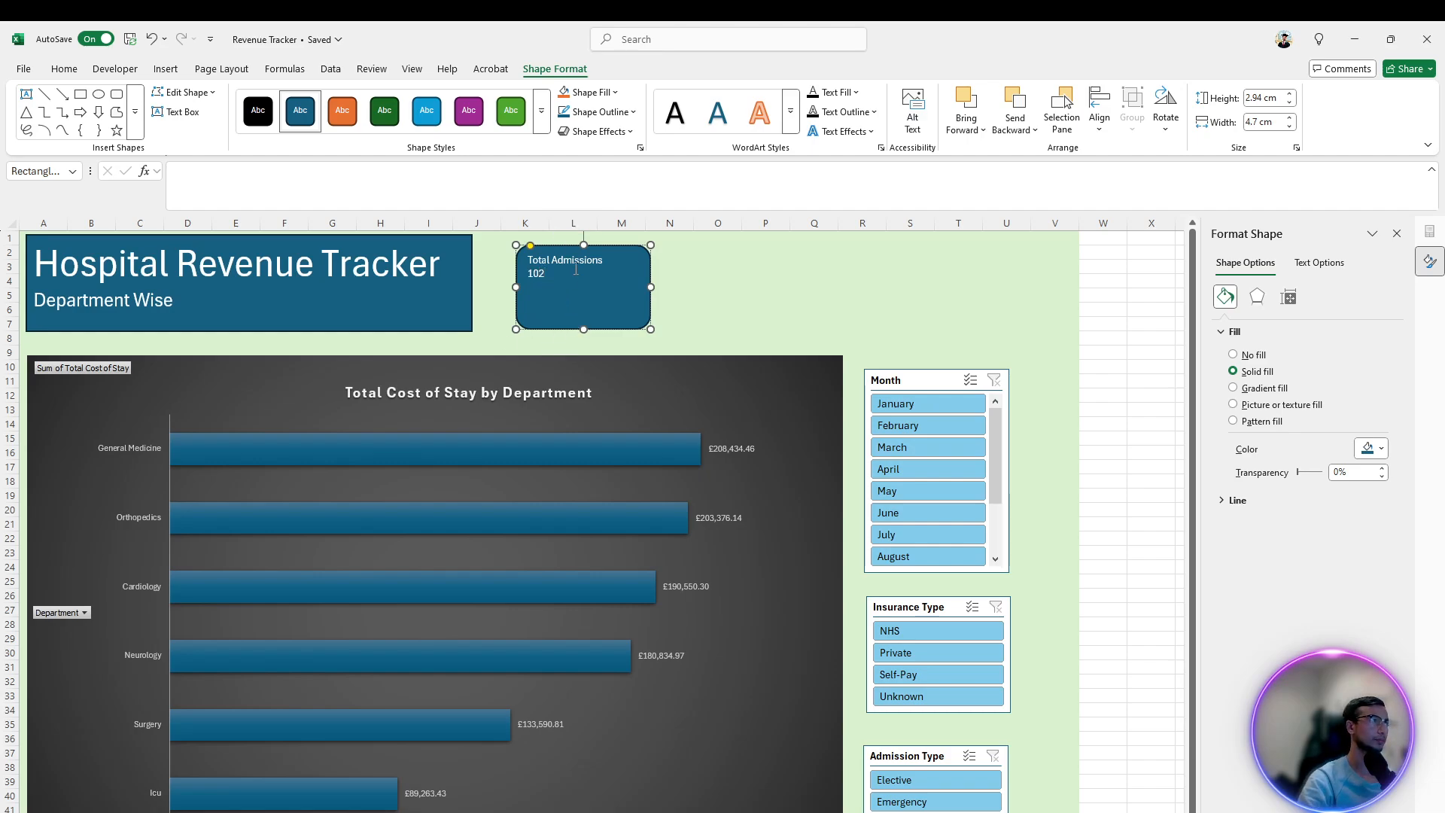
triple_click(571, 260)
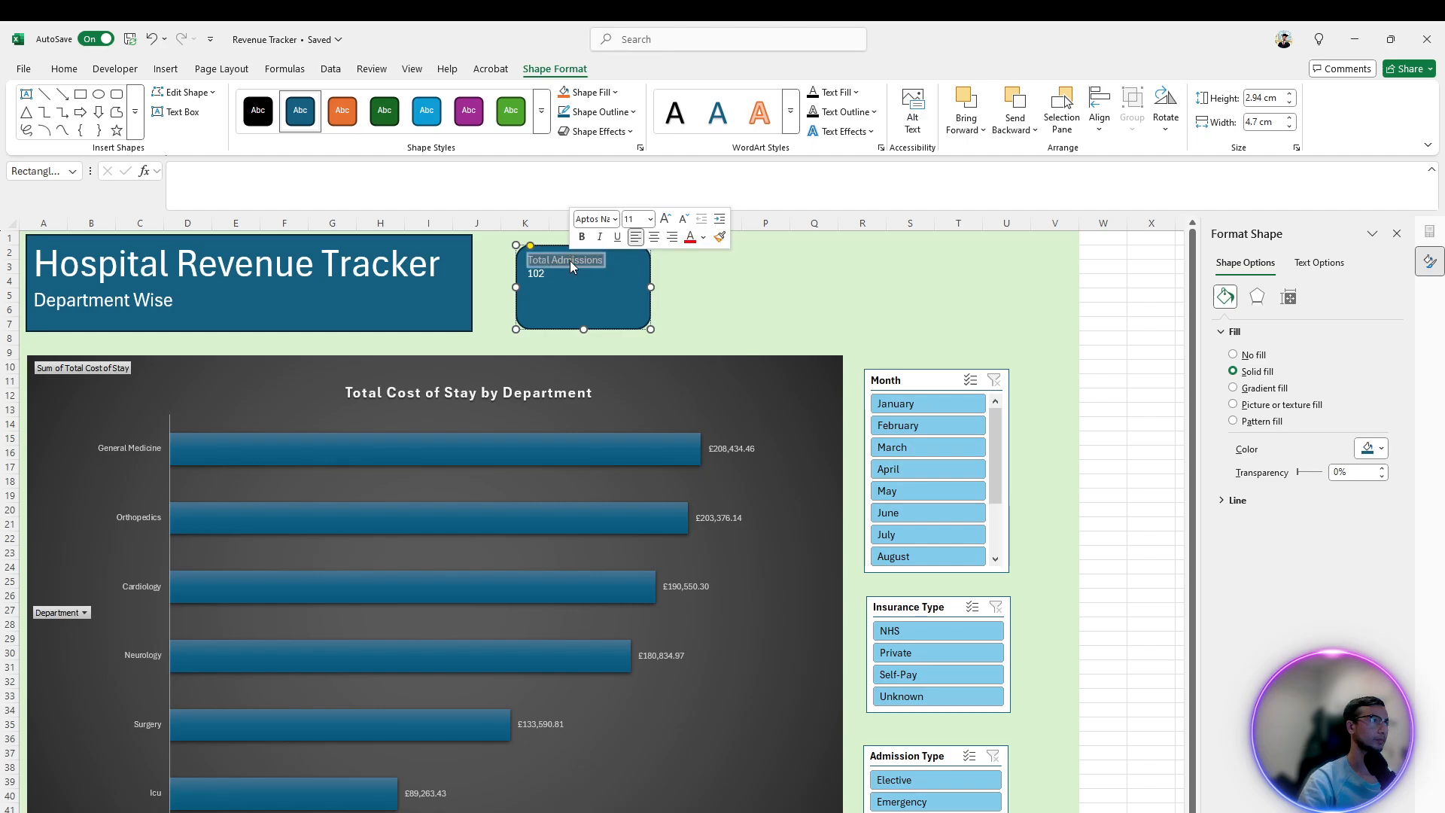
click(651, 218)
click(636, 342)
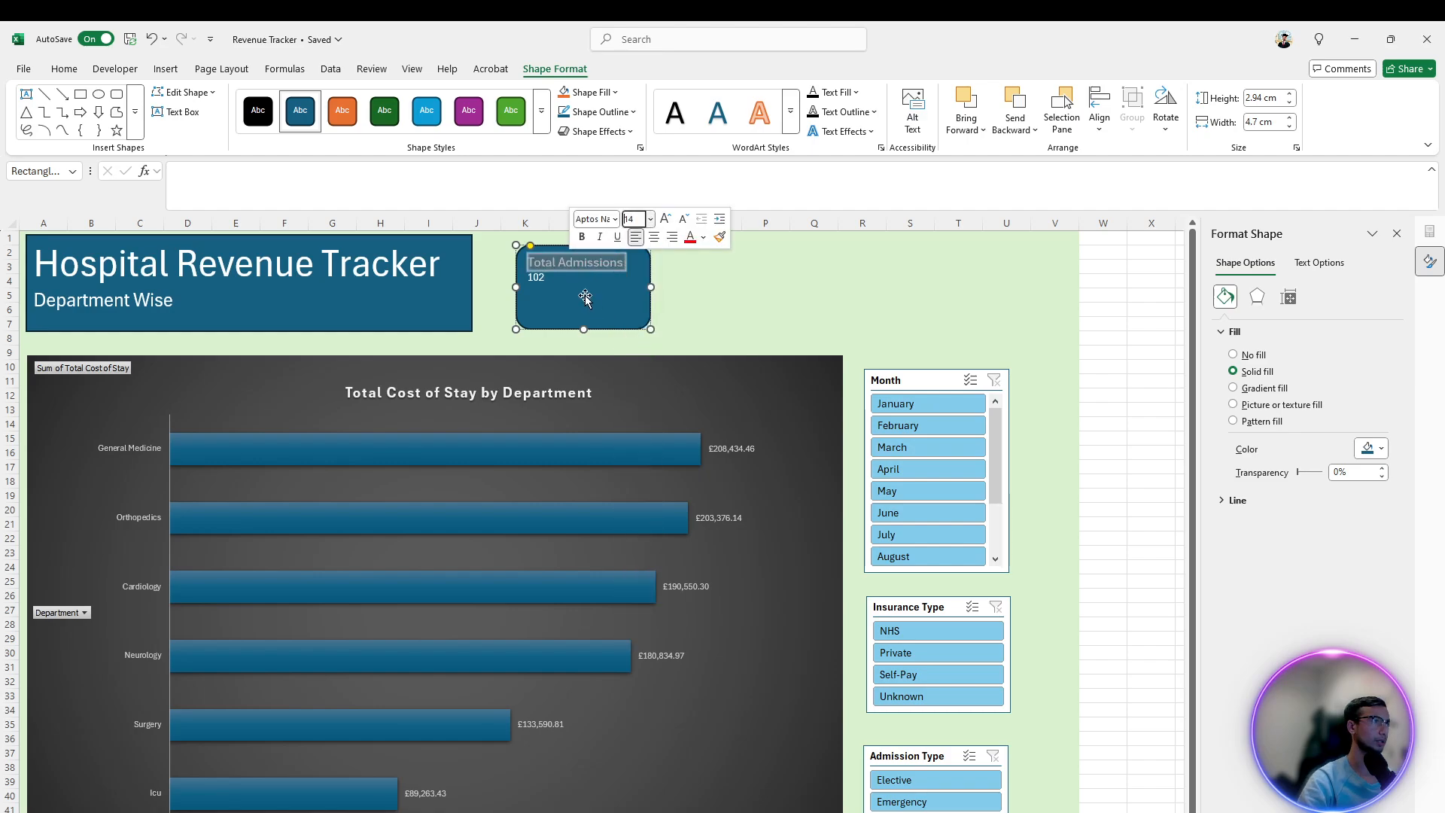
Set the card's 102 figure to font size 20 and centre both the figure and the Total Admissions heading
double_click(538, 280)
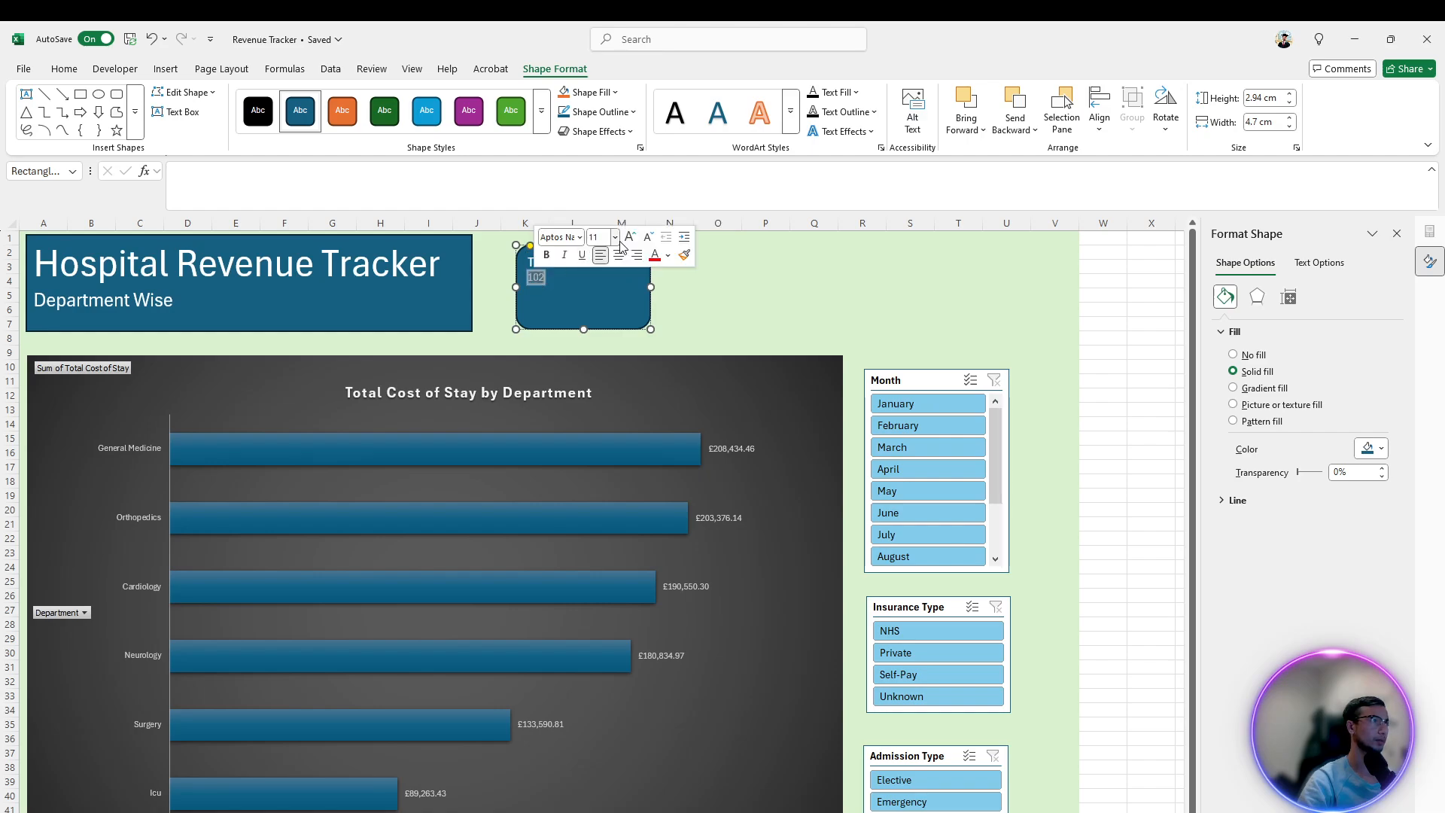
click(615, 238)
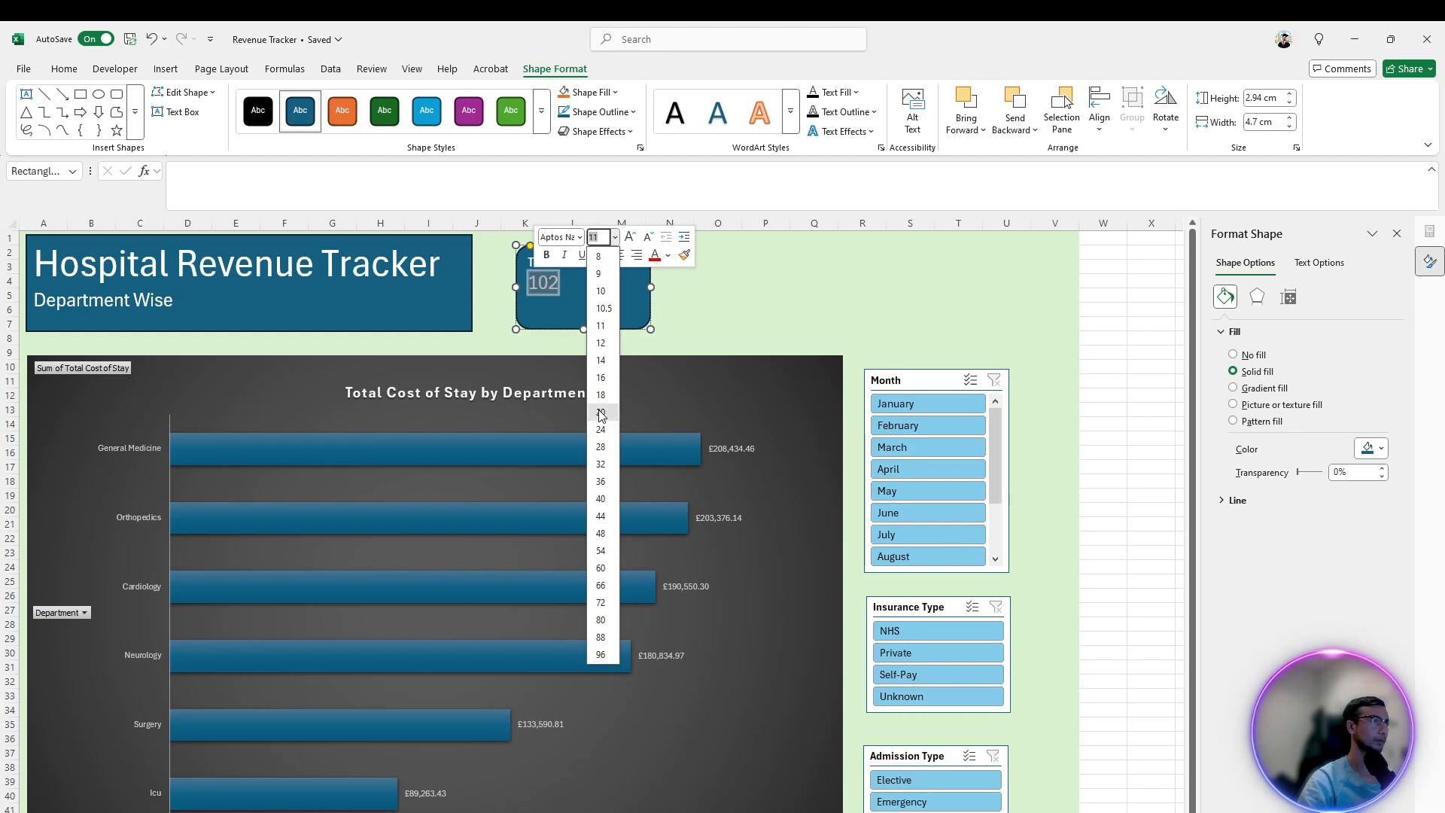
click(600, 411)
click(624, 256)
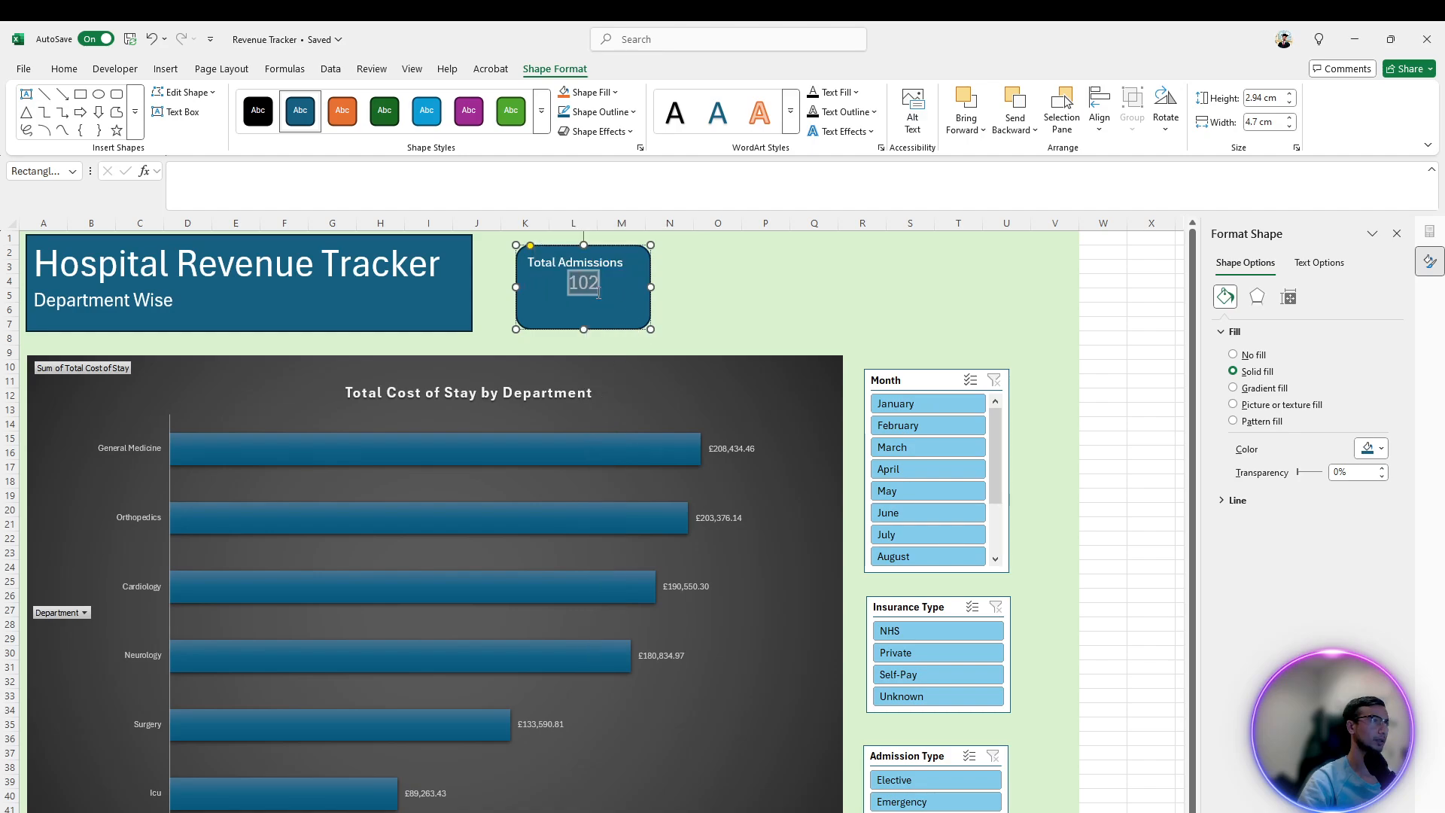
double_click(589, 263)
triple_click(589, 266)
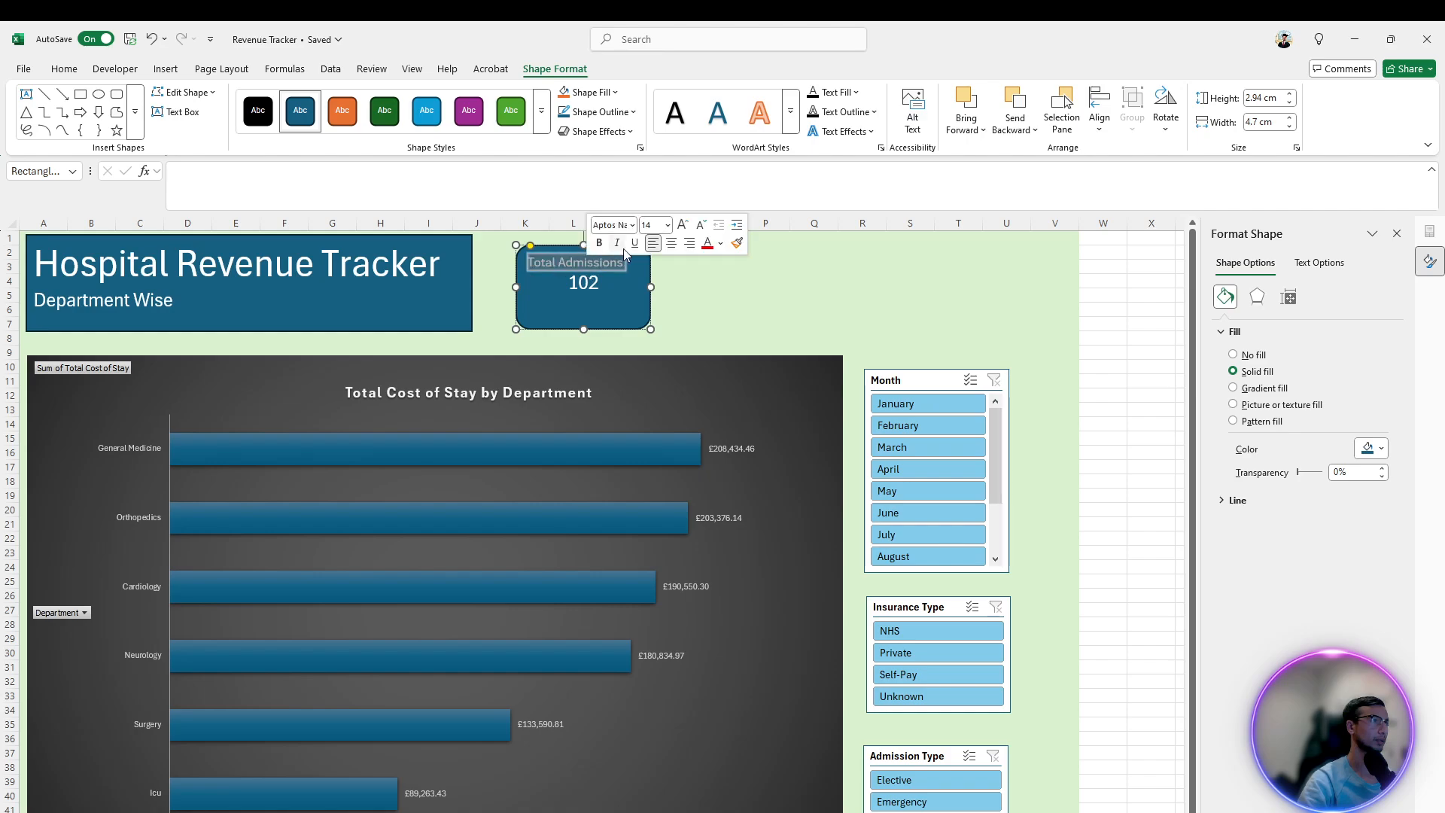
click(669, 244)
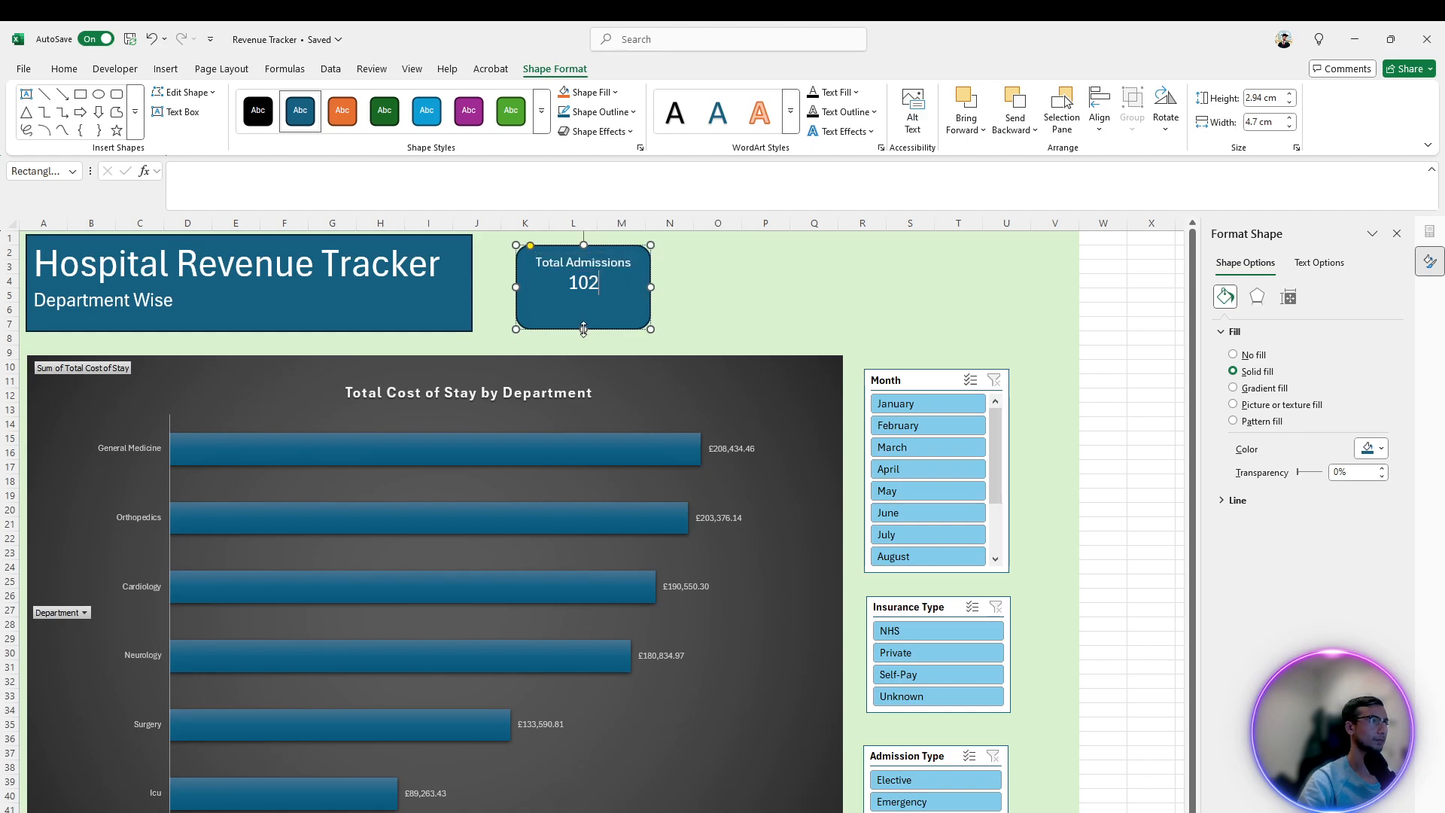
Shorten the Total Admissions card to about 2.3 cm high and move it slightly down beside the title banner
drag(584, 329, 583, 311)
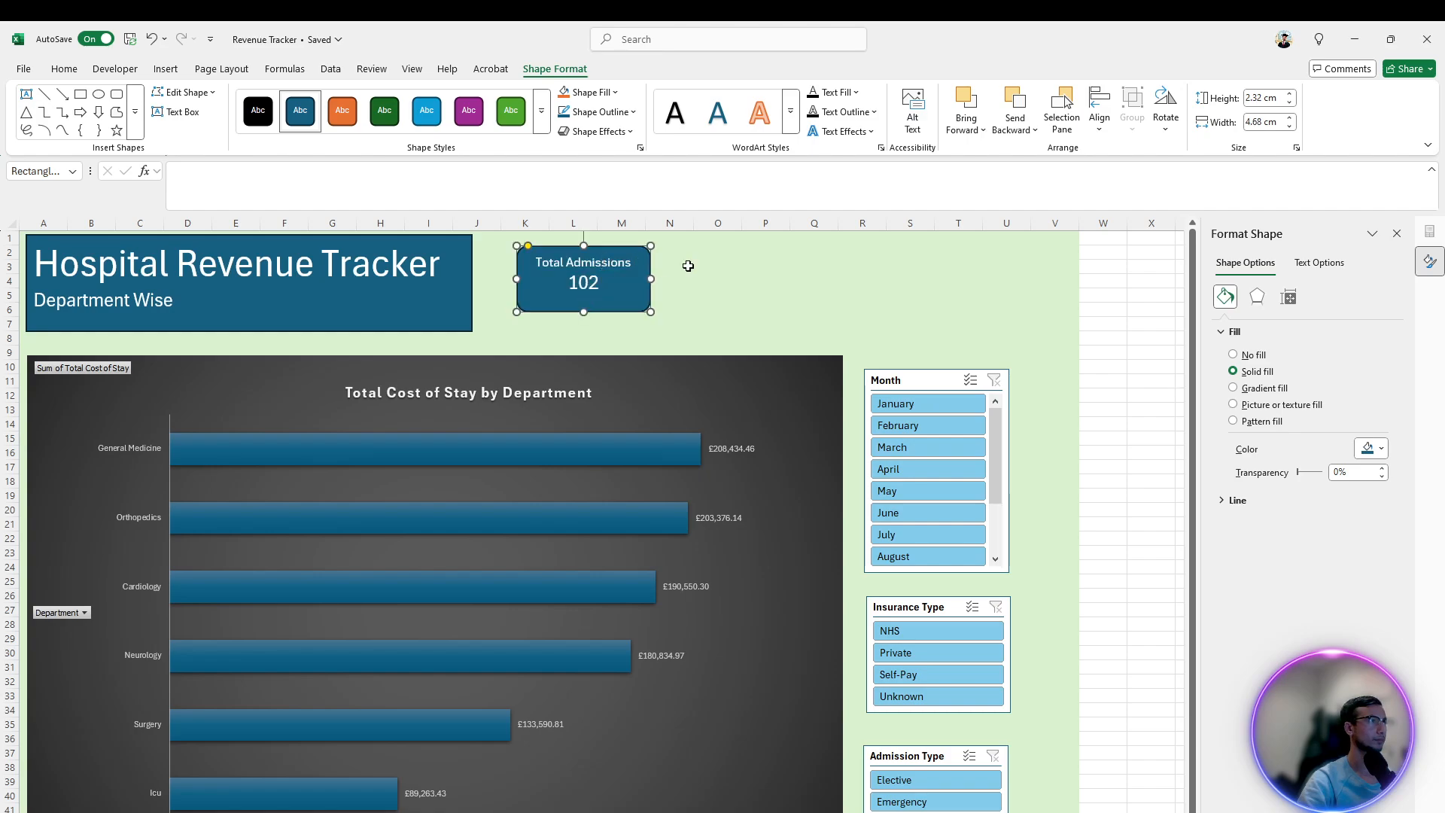
drag(612, 244, 612, 258)
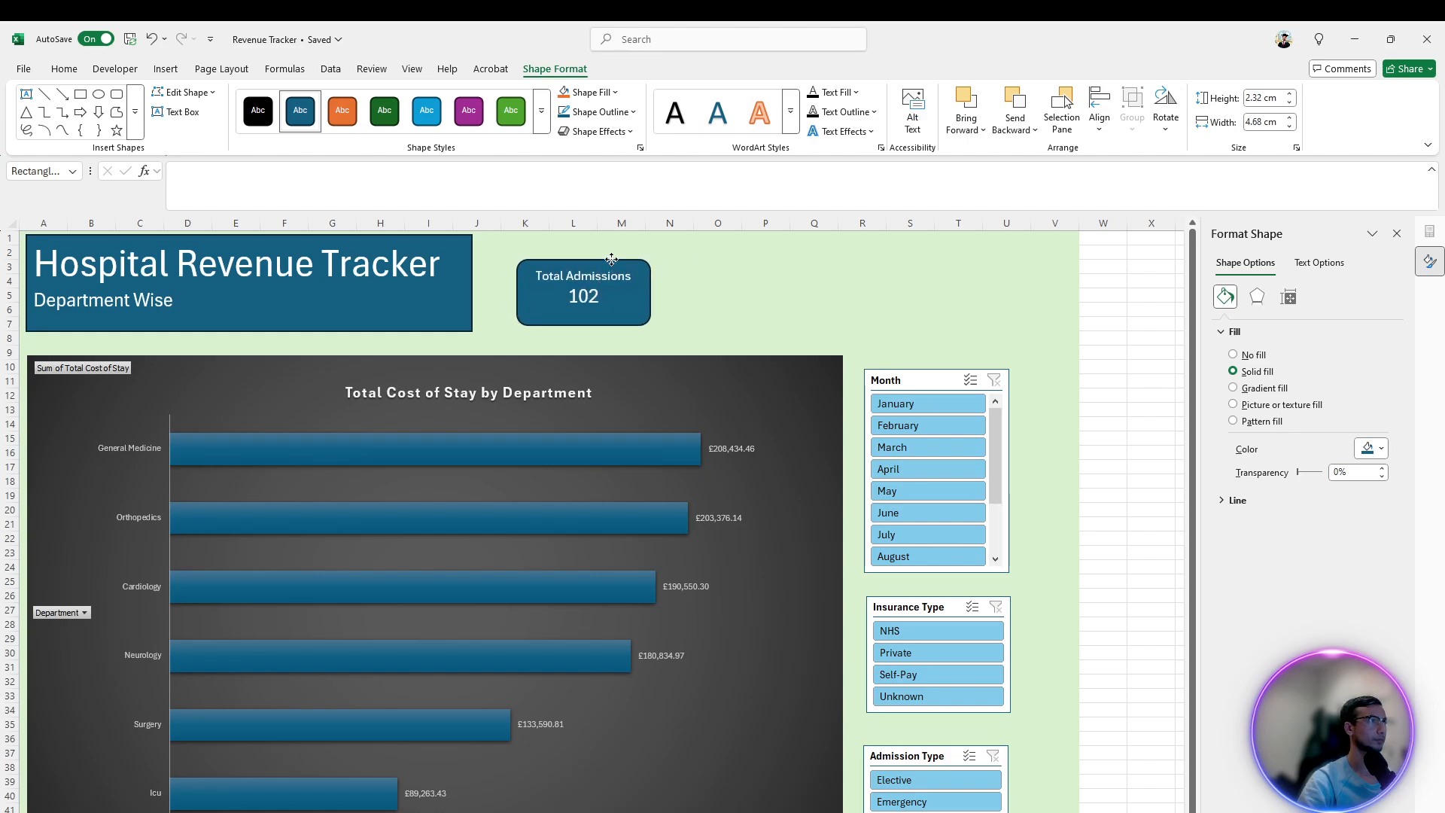
Colour the 102 figure on the Total Admissions card yellow
double_click(598, 296)
click(716, 276)
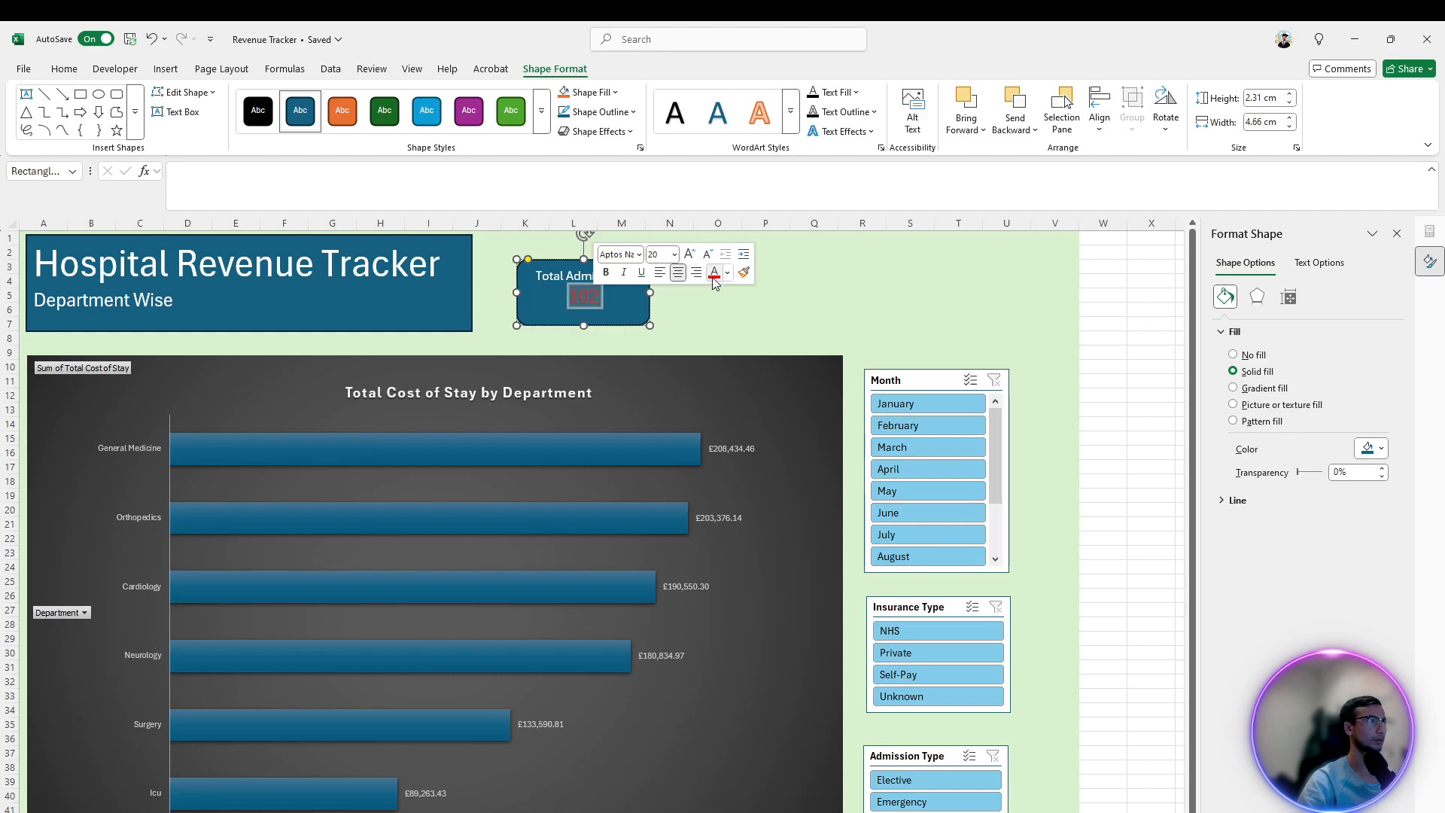
click(728, 274)
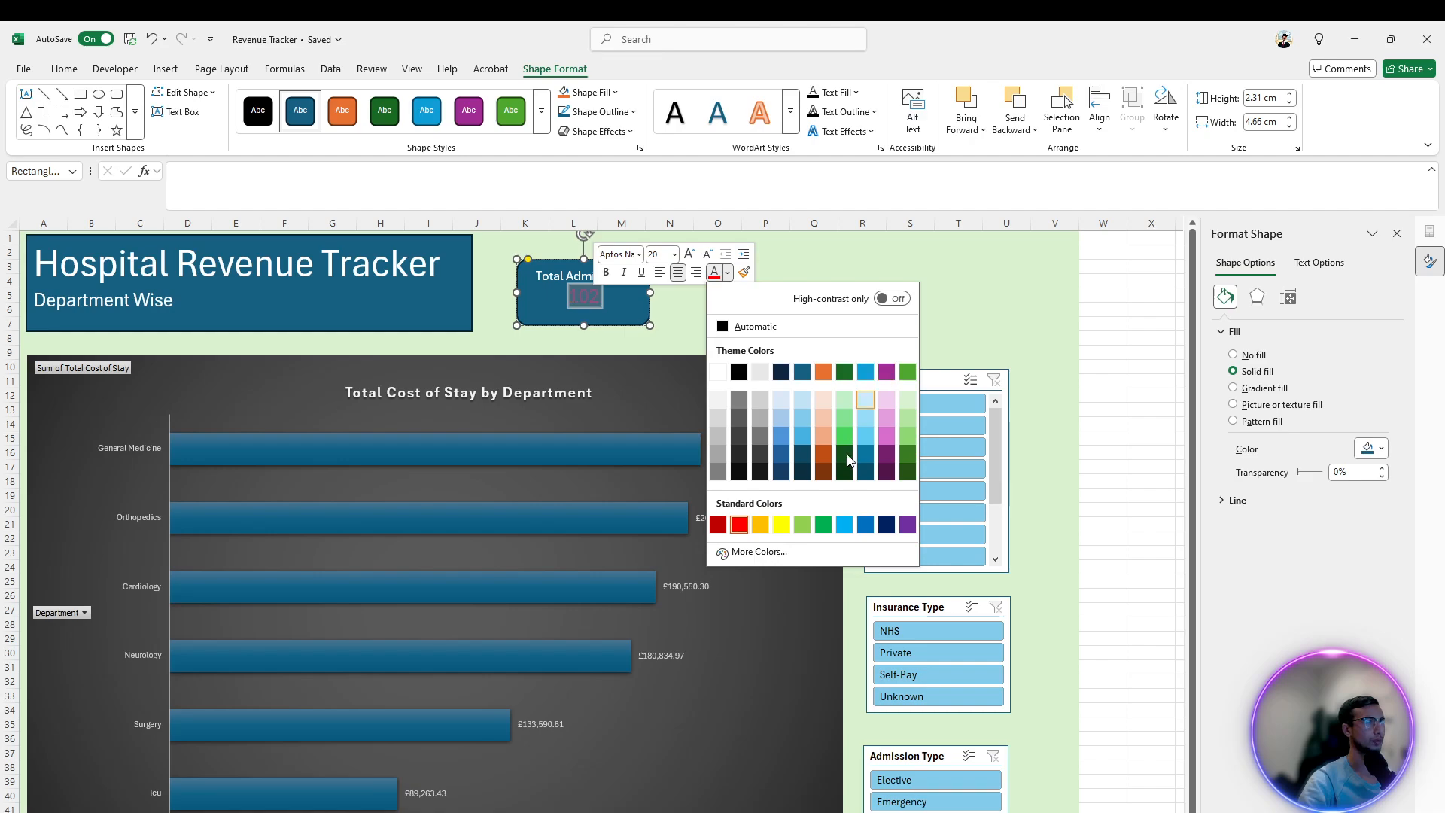
click(779, 524)
click(751, 322)
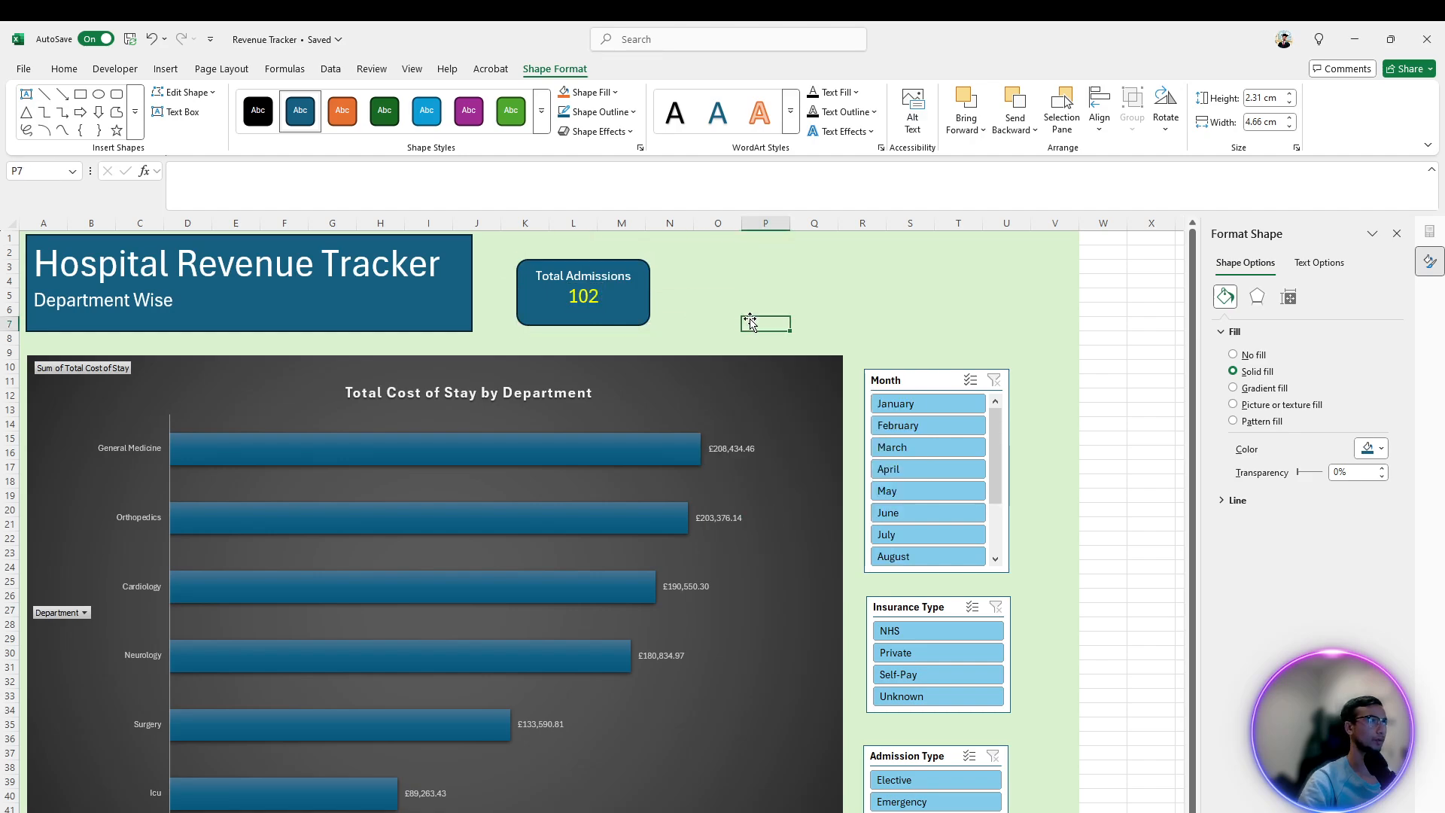
Duplicate the Total Admissions card twice, placing the copies in a row to its right
click(618, 272)
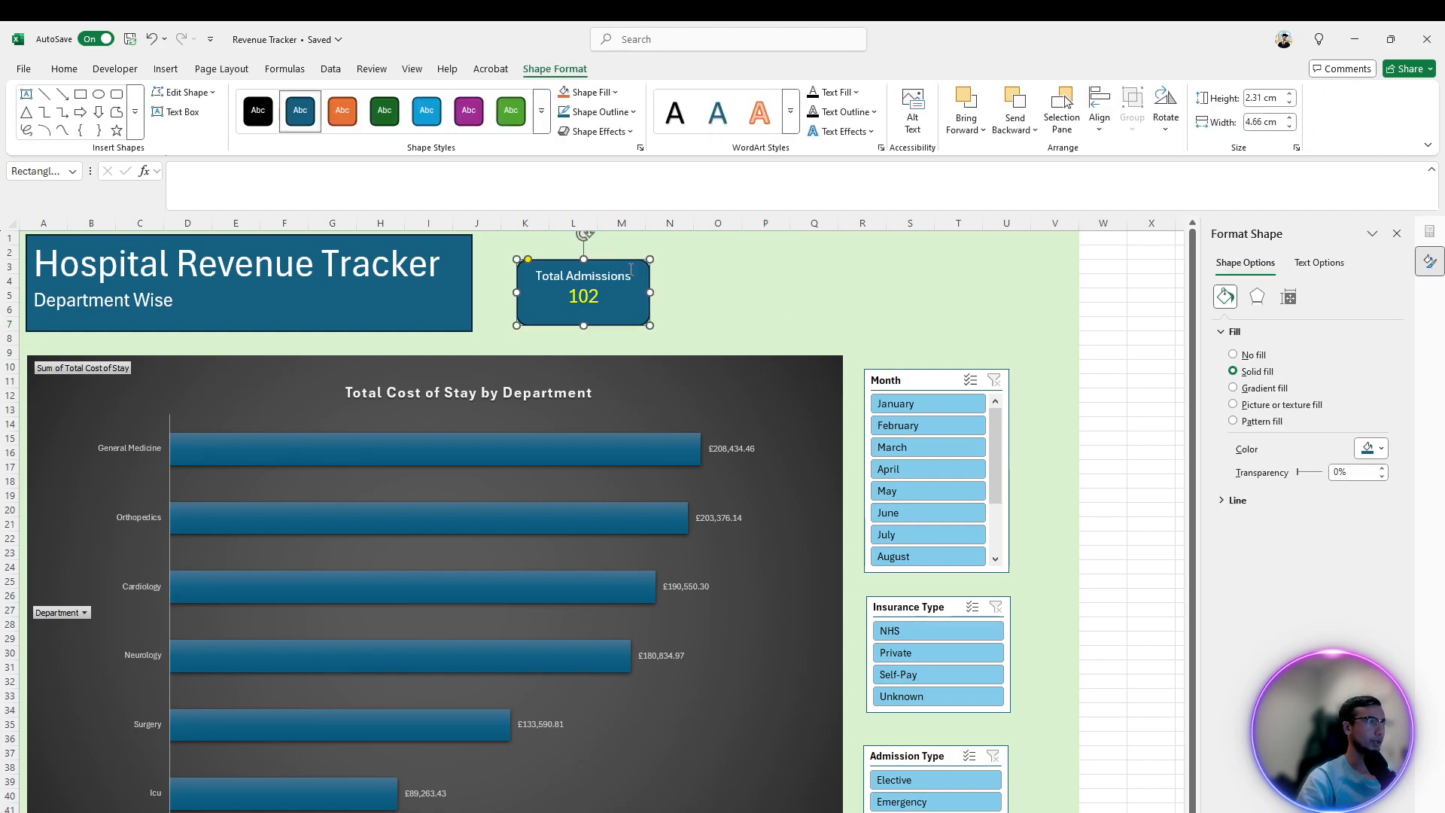
drag(608, 259, 755, 258)
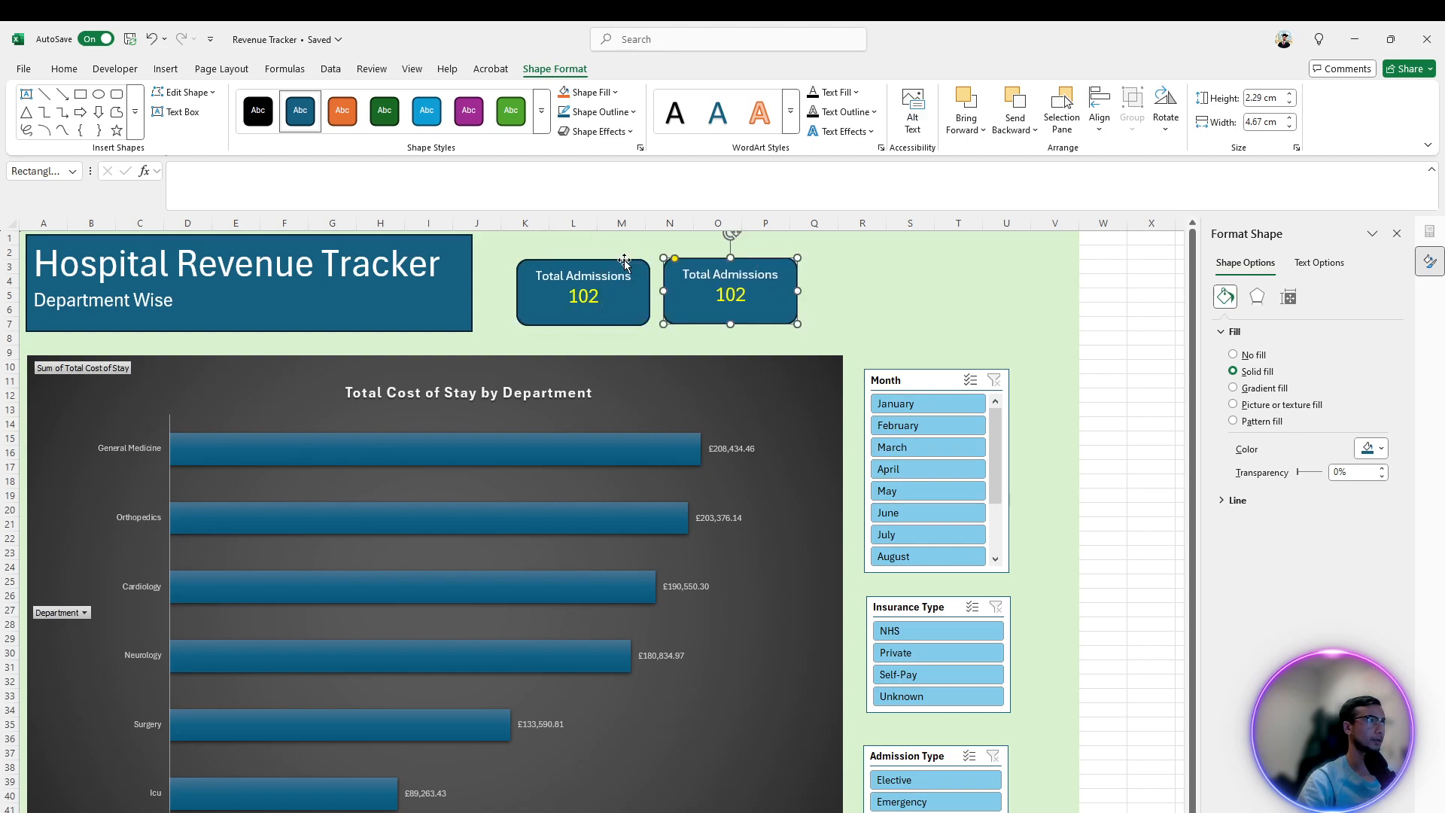
drag(628, 260, 923, 256)
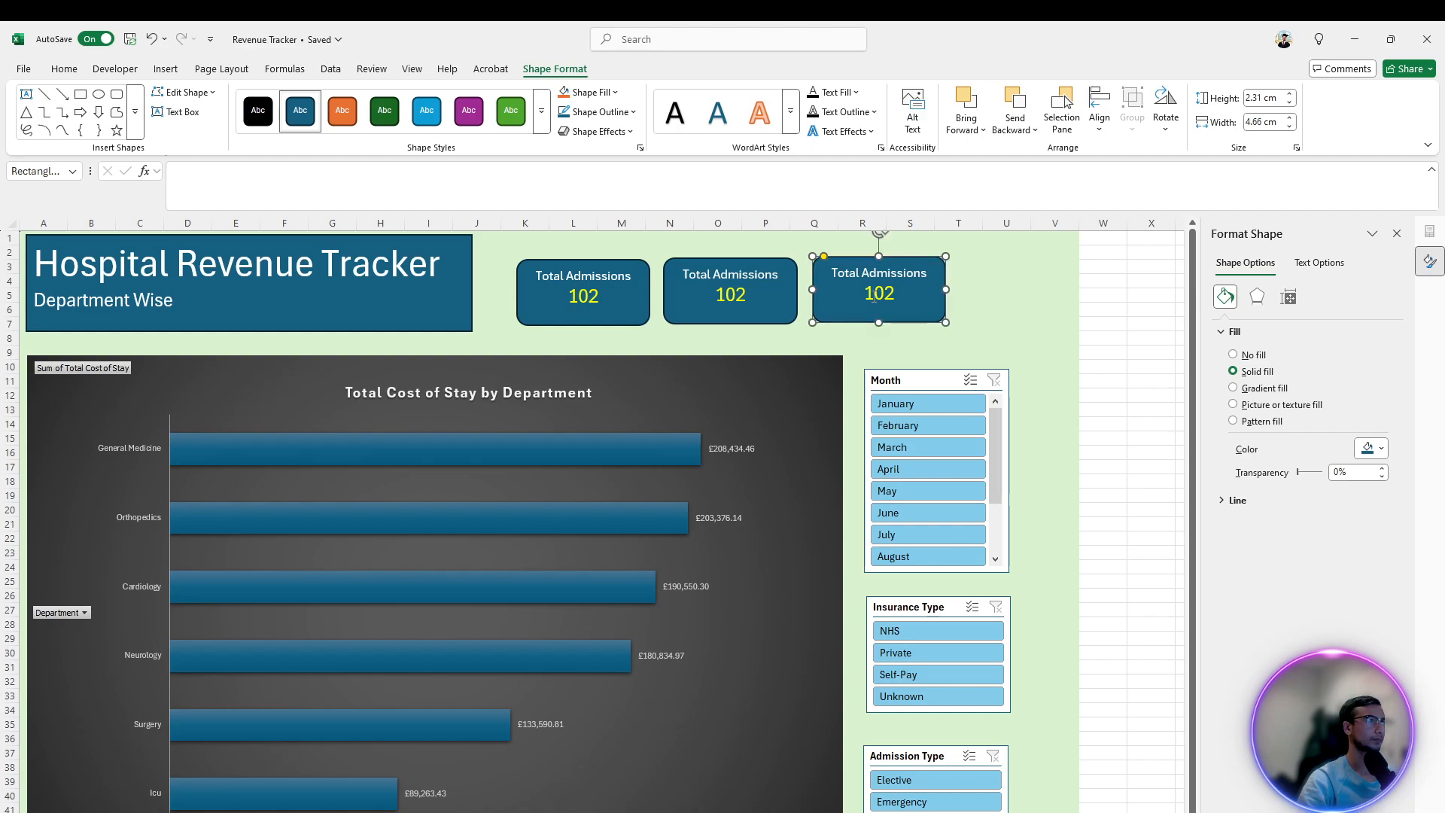
Check the required KPIs in the Word brief, and replace 102 on the middle card with the total revenue from N3, pasted as text only
key(alt+Tab)
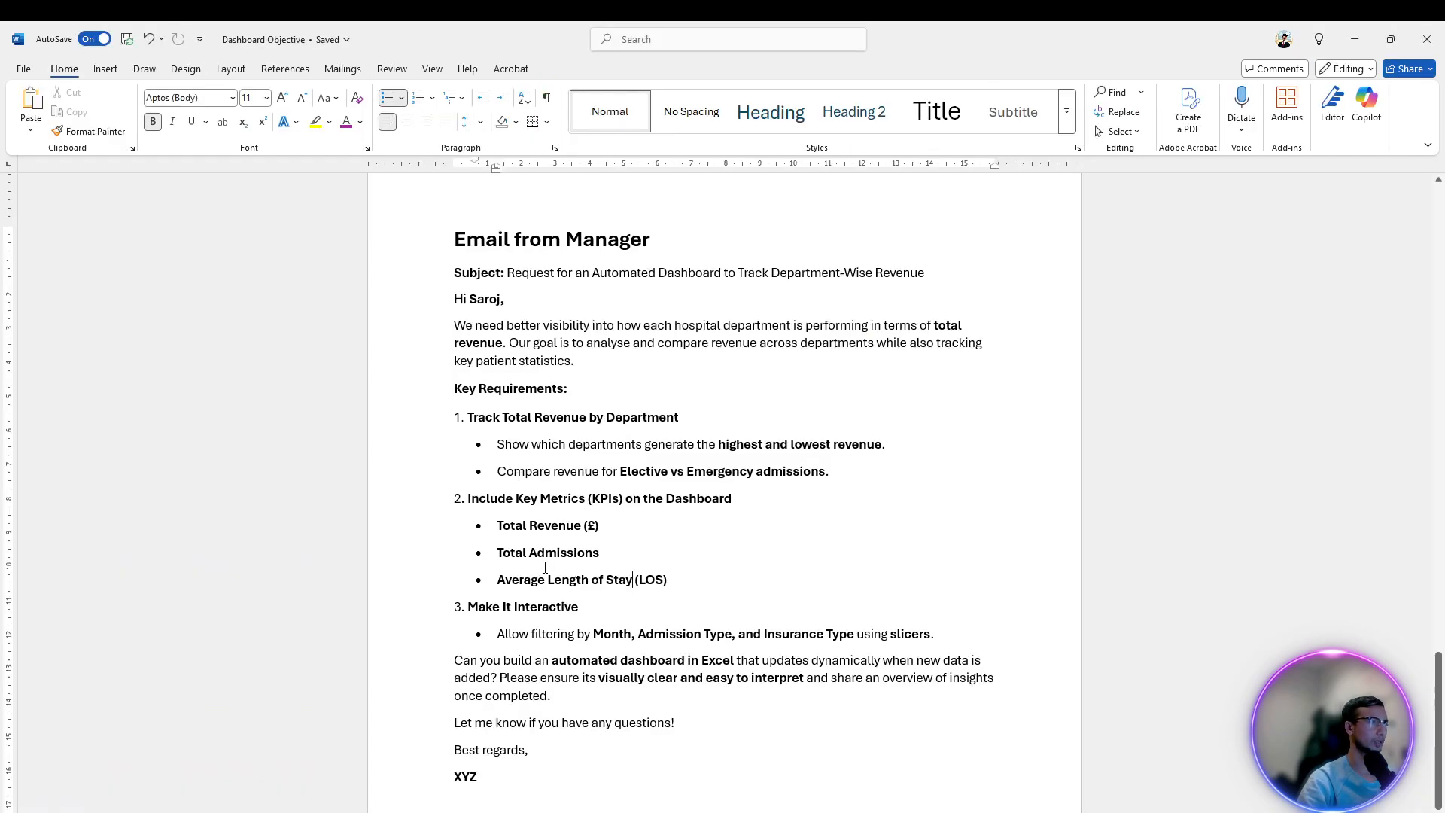
key(alt+Tab)
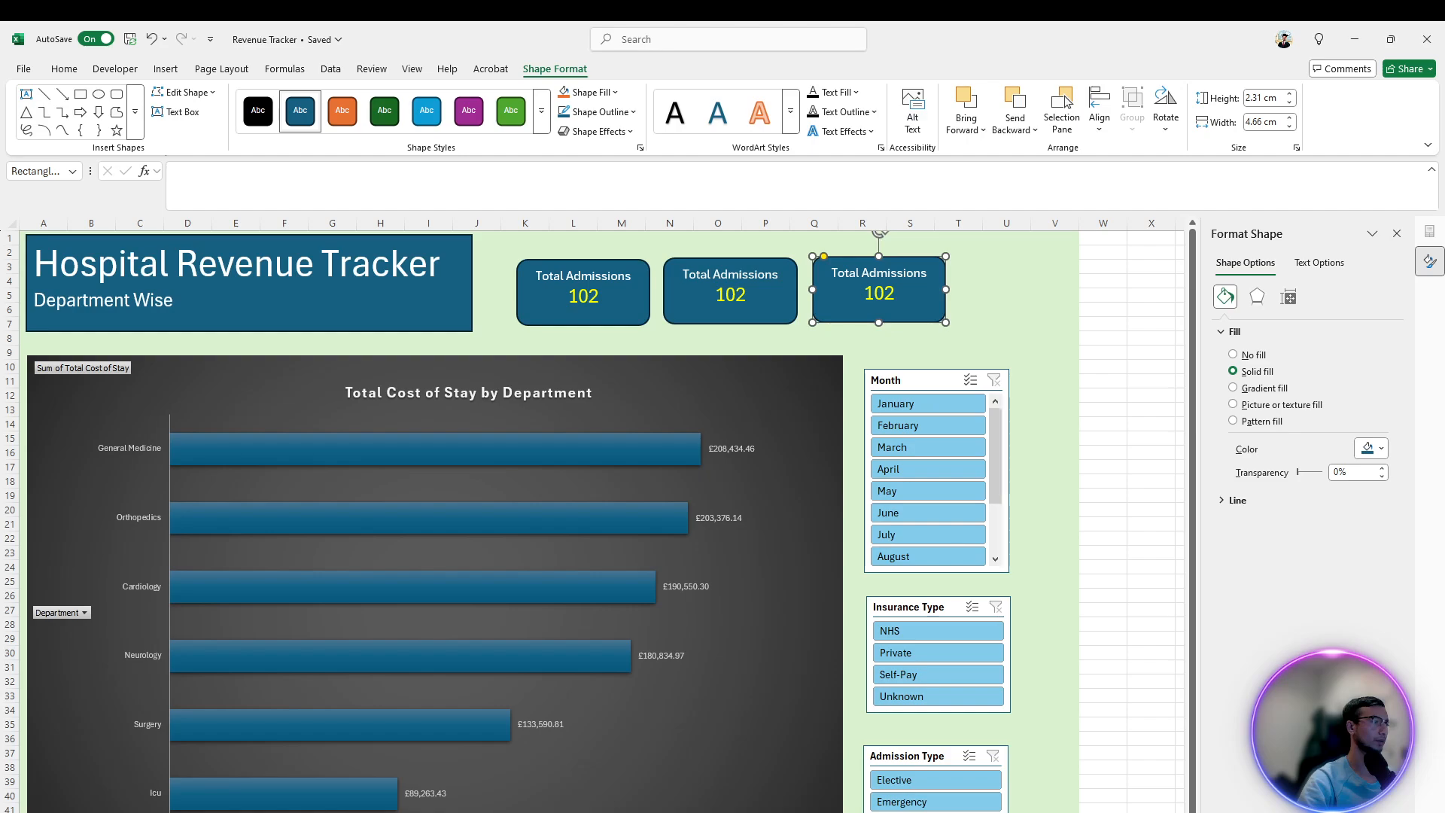
key(ctrl+Page_Up)
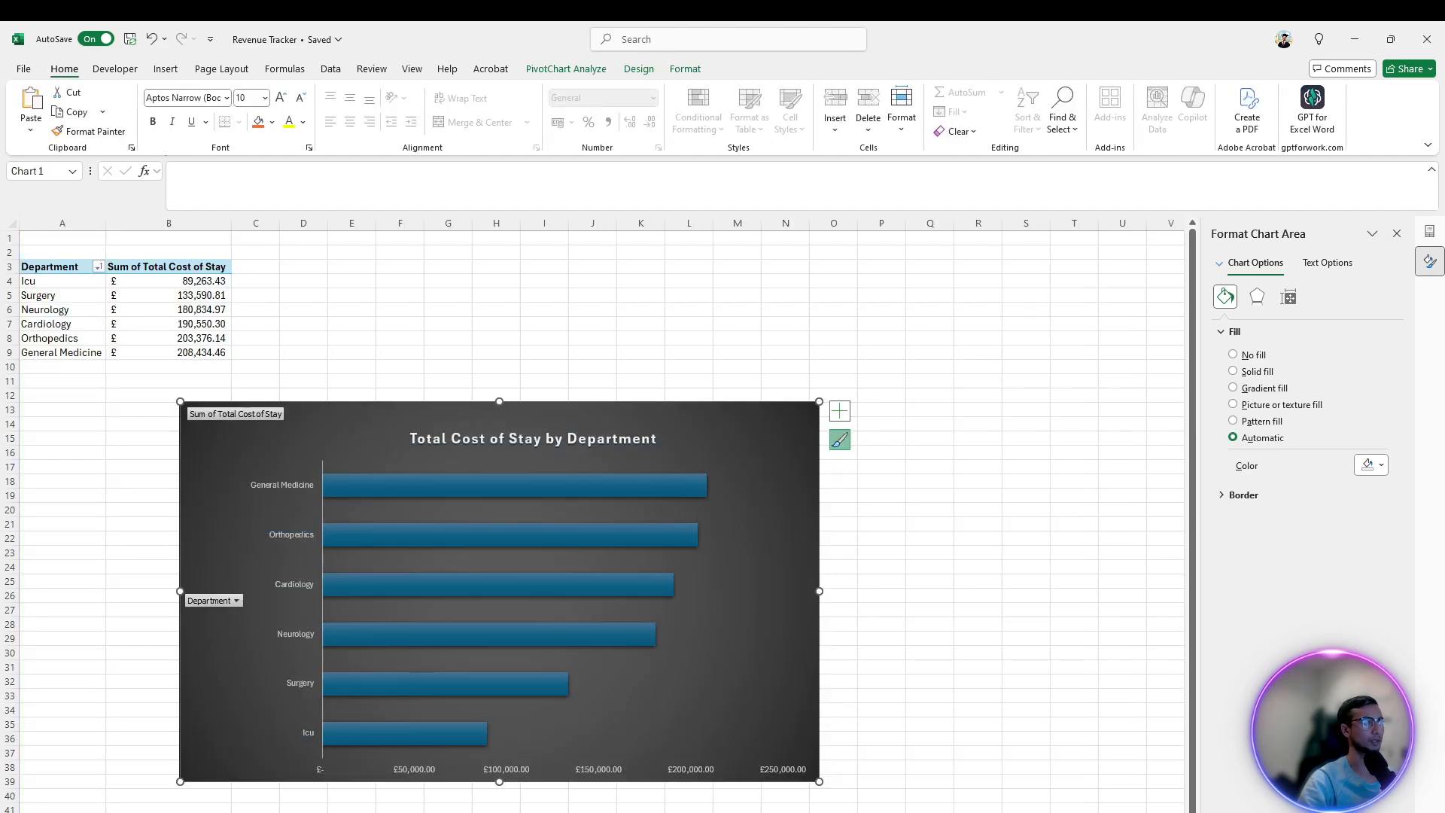
key(ctrl+Page_Up)
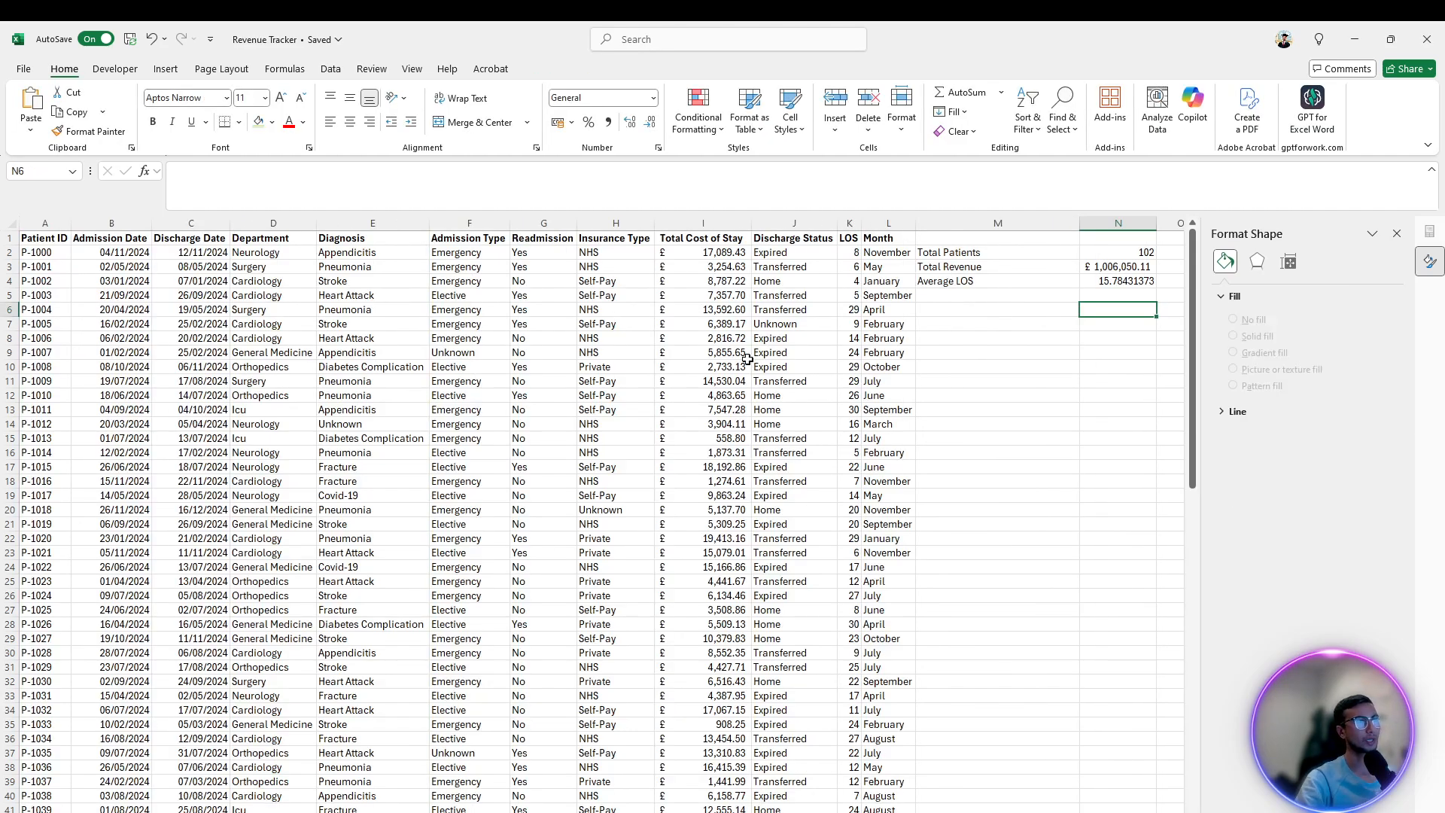
click(1112, 267)
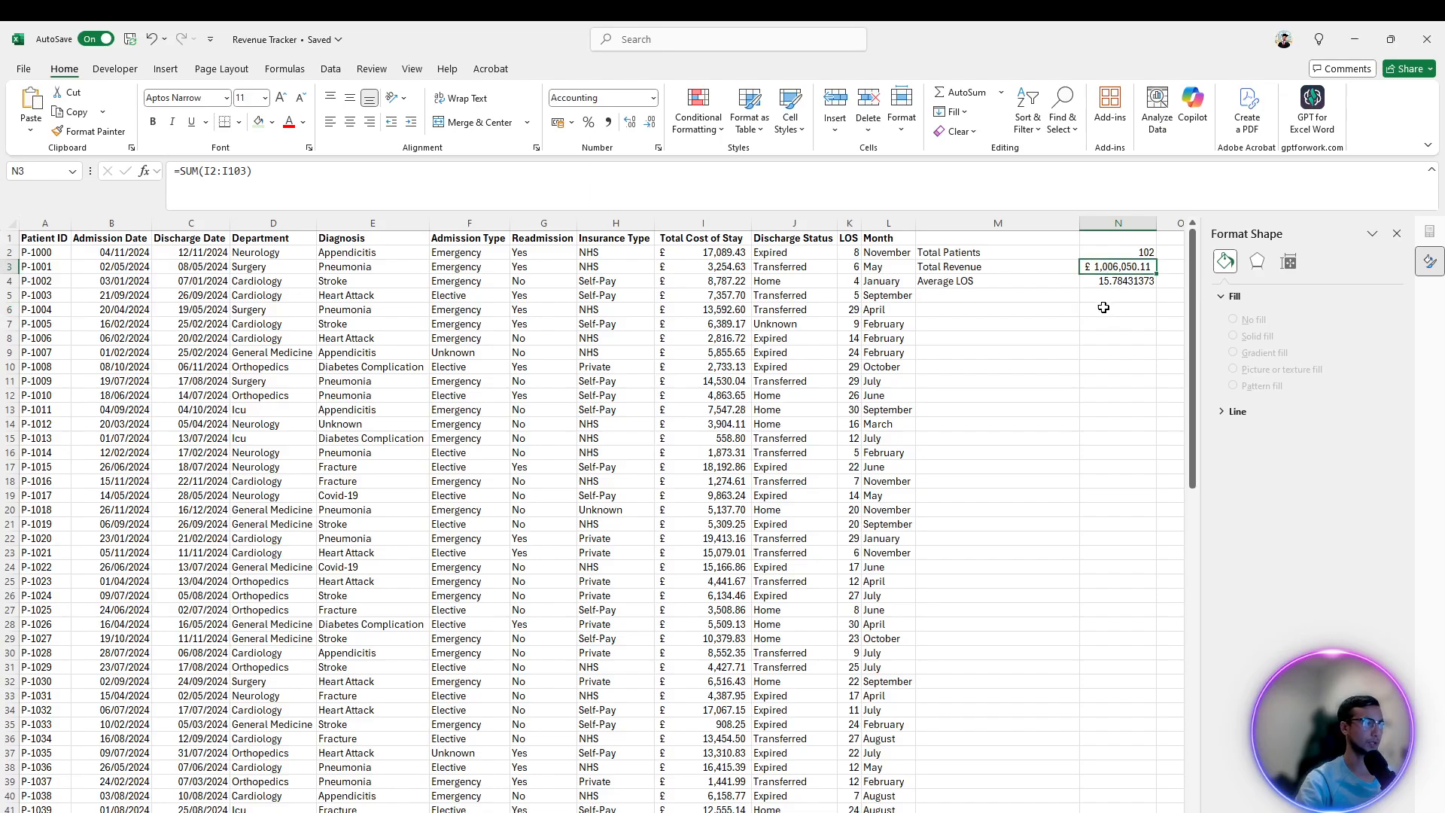
key(ctrl+c)
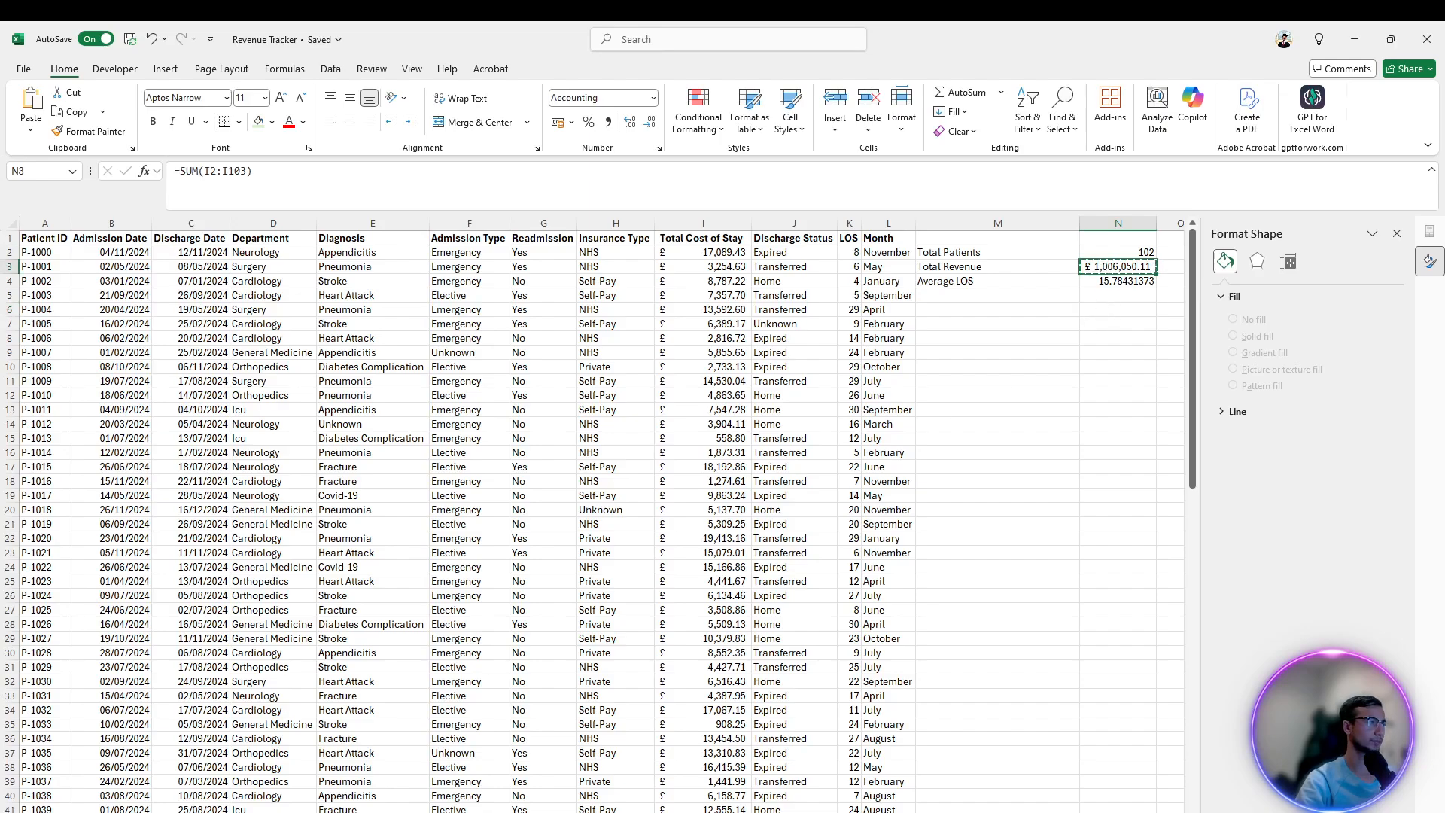
key(ctrl+Page_Down)
key(ctrl+Page_Down)
click(731, 295)
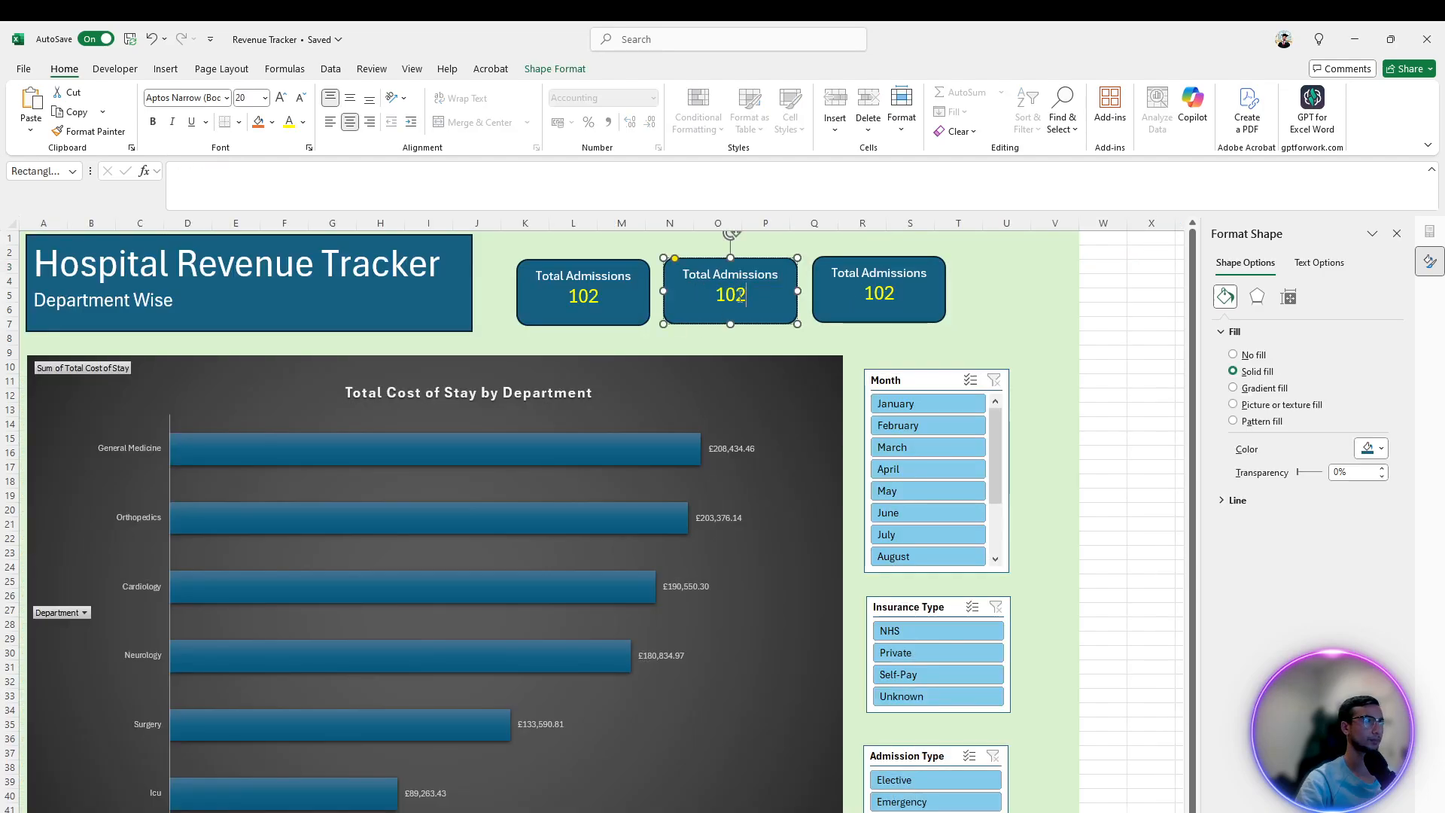
double_click(731, 295)
right_click(731, 295)
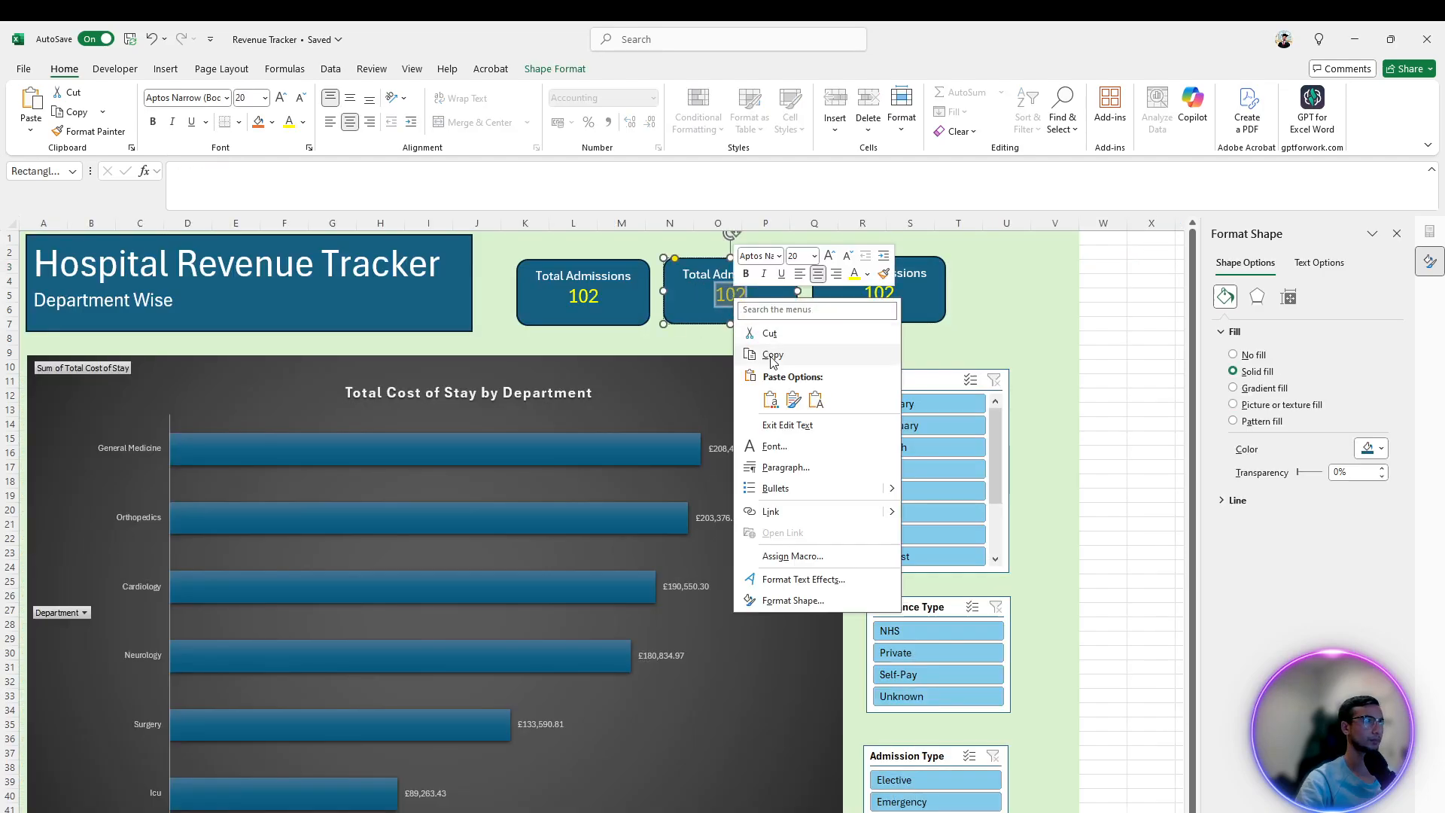
click(816, 399)
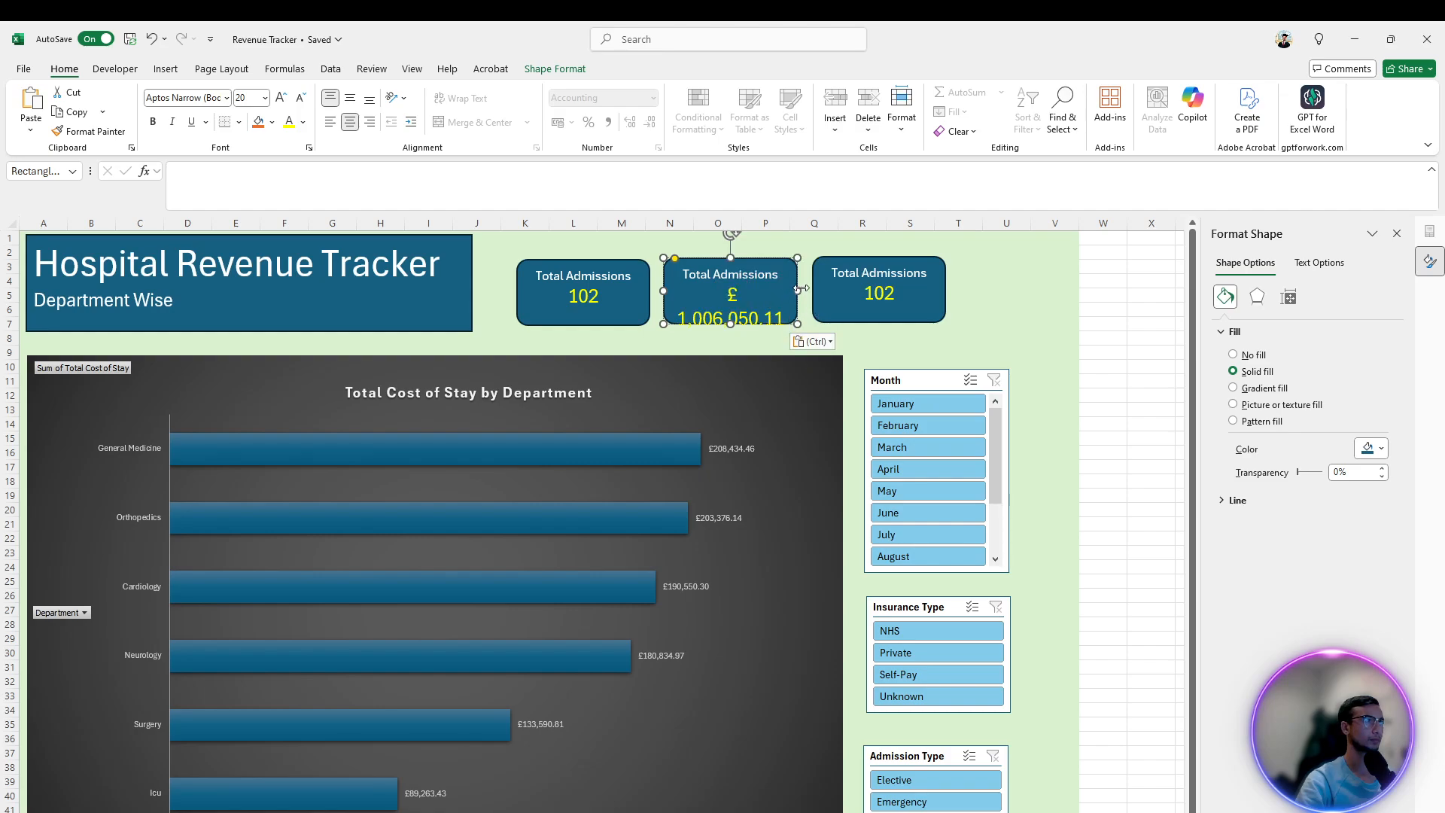
Widen the middle card so the revenue figure fits on one line, moving the third card further right to make room
drag(798, 292, 811, 289)
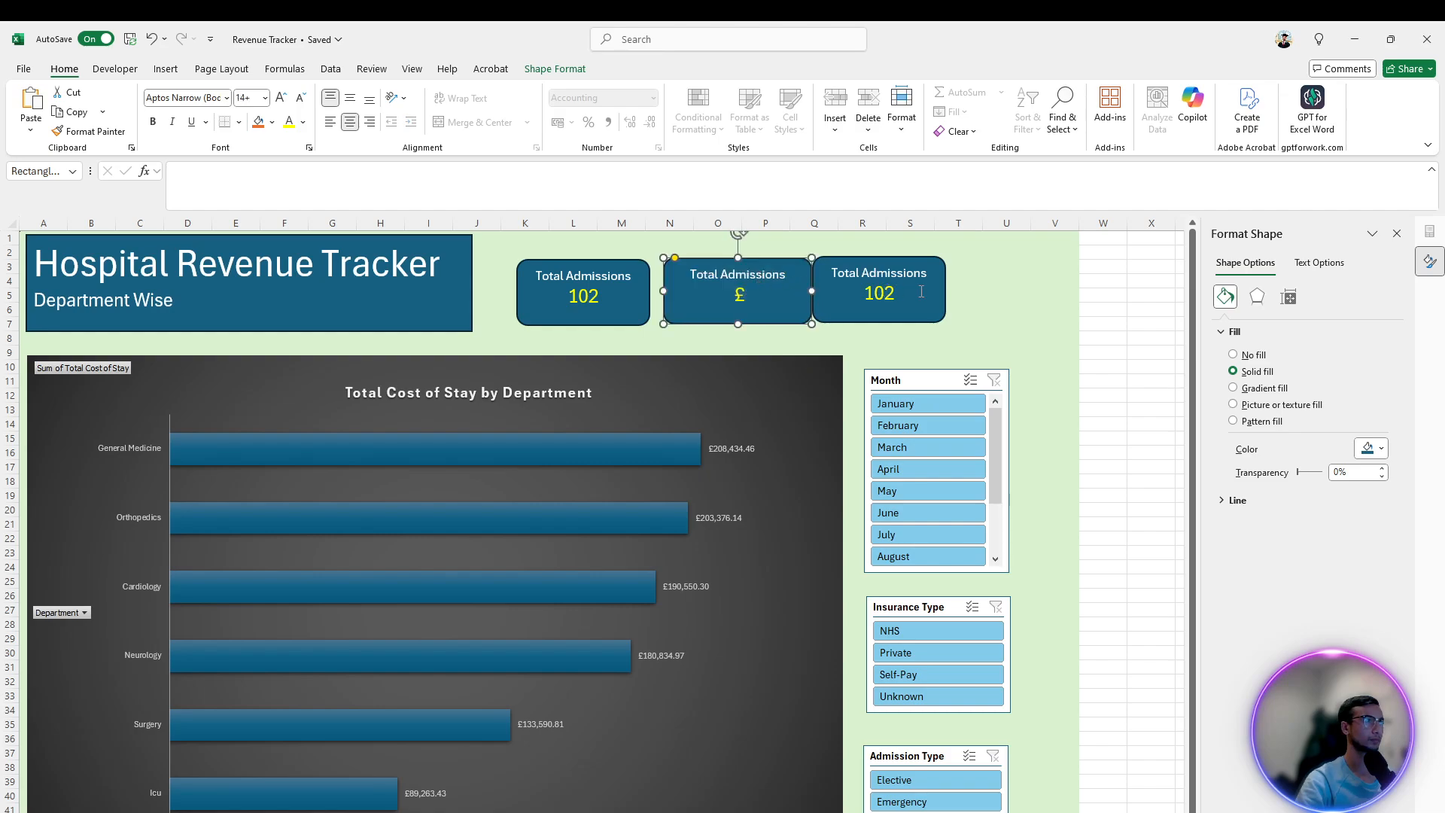
drag(924, 262, 1003, 259)
click(813, 292)
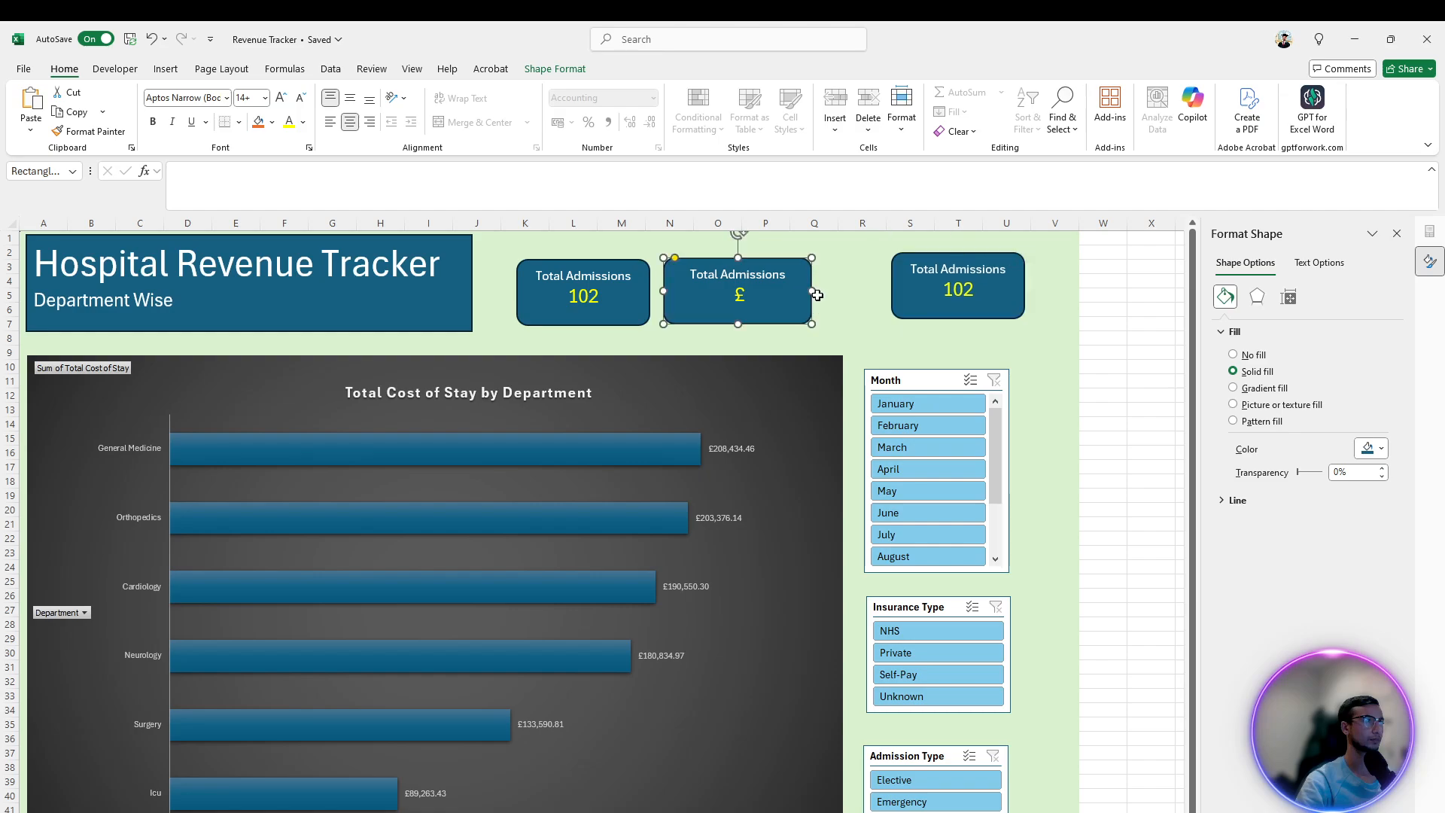
drag(813, 292, 826, 292)
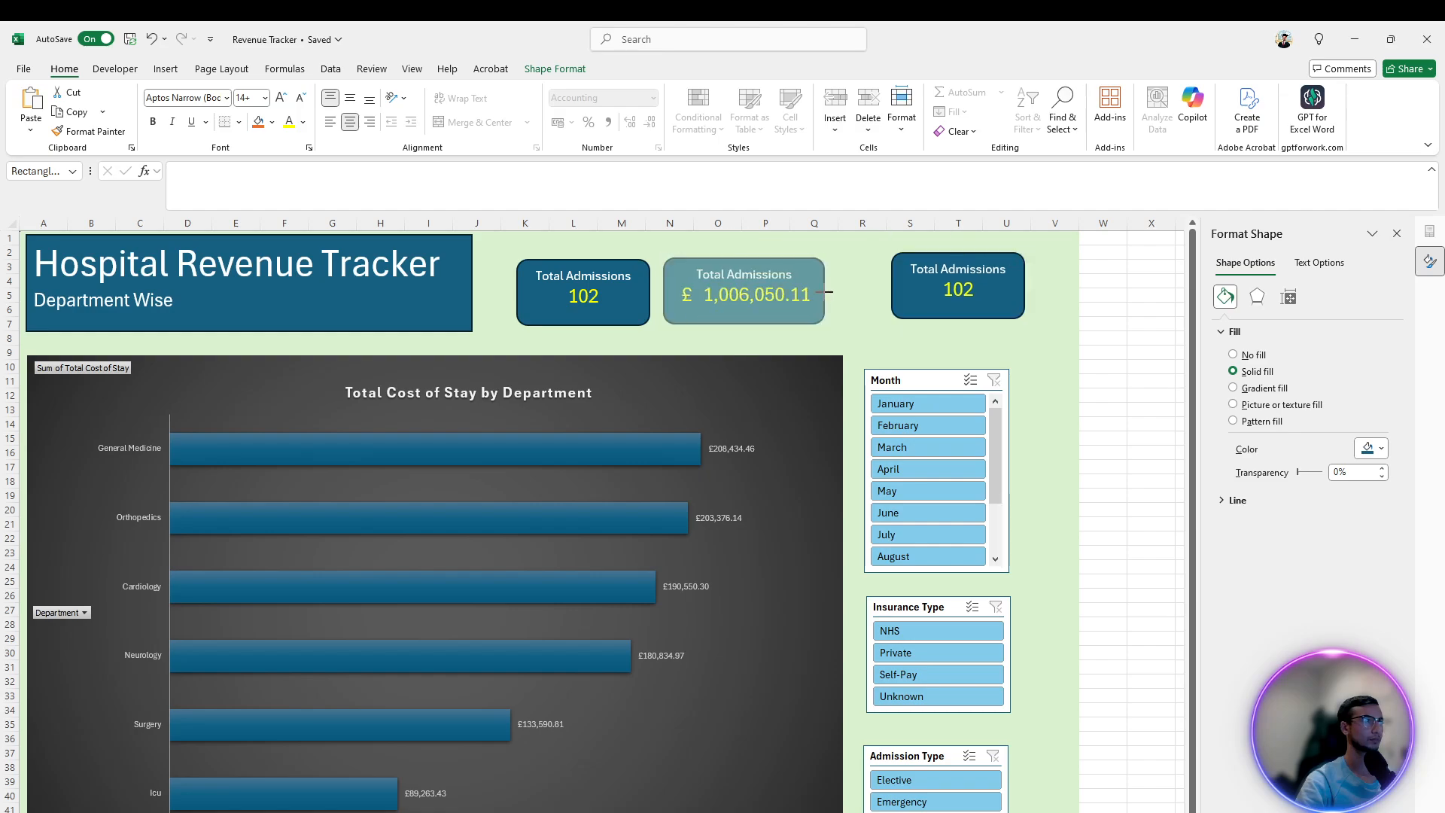
Change the middle card's heading to "Total Revenue"
double_click(749, 275)
text(Re)
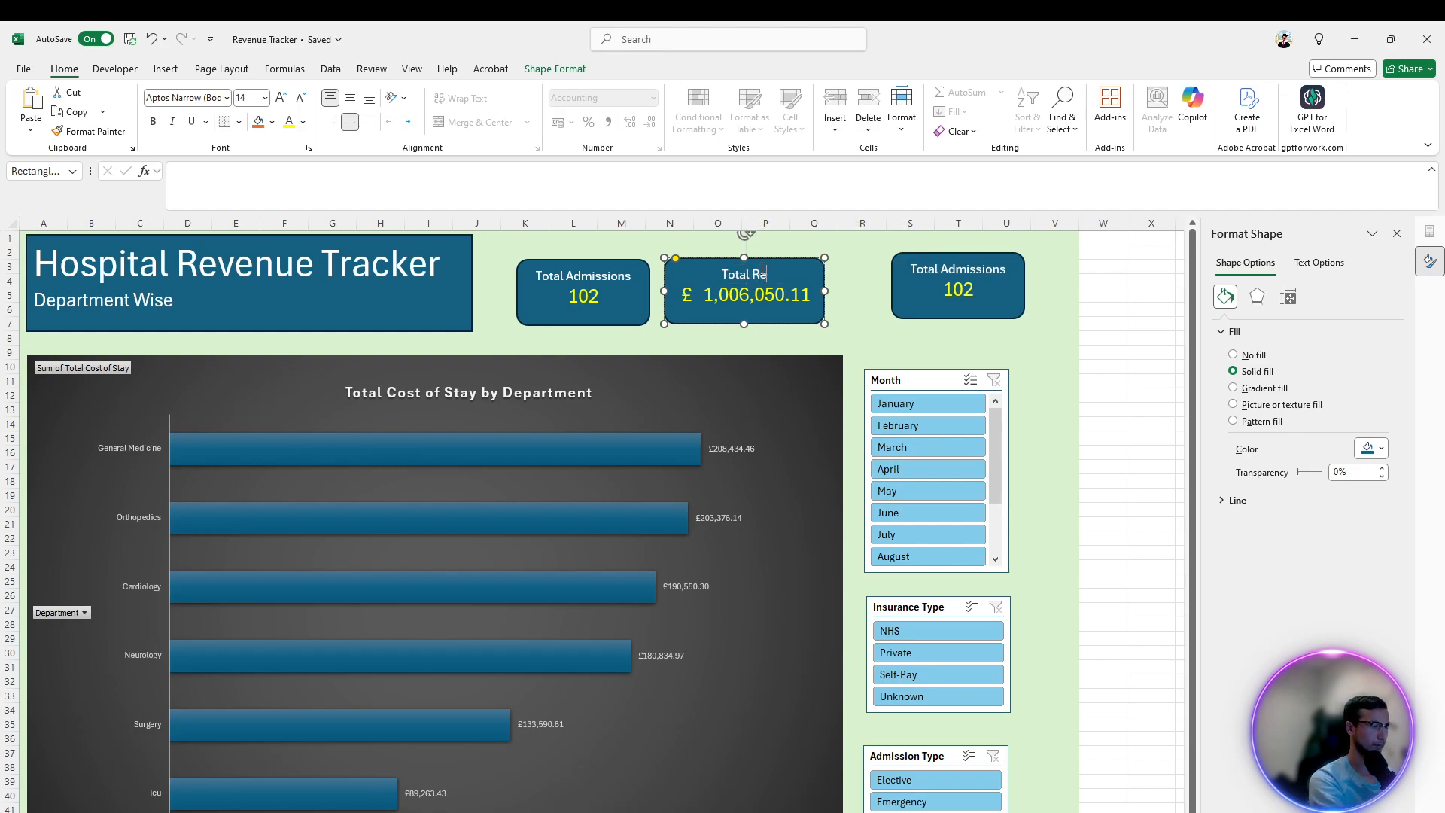
text(vnu)
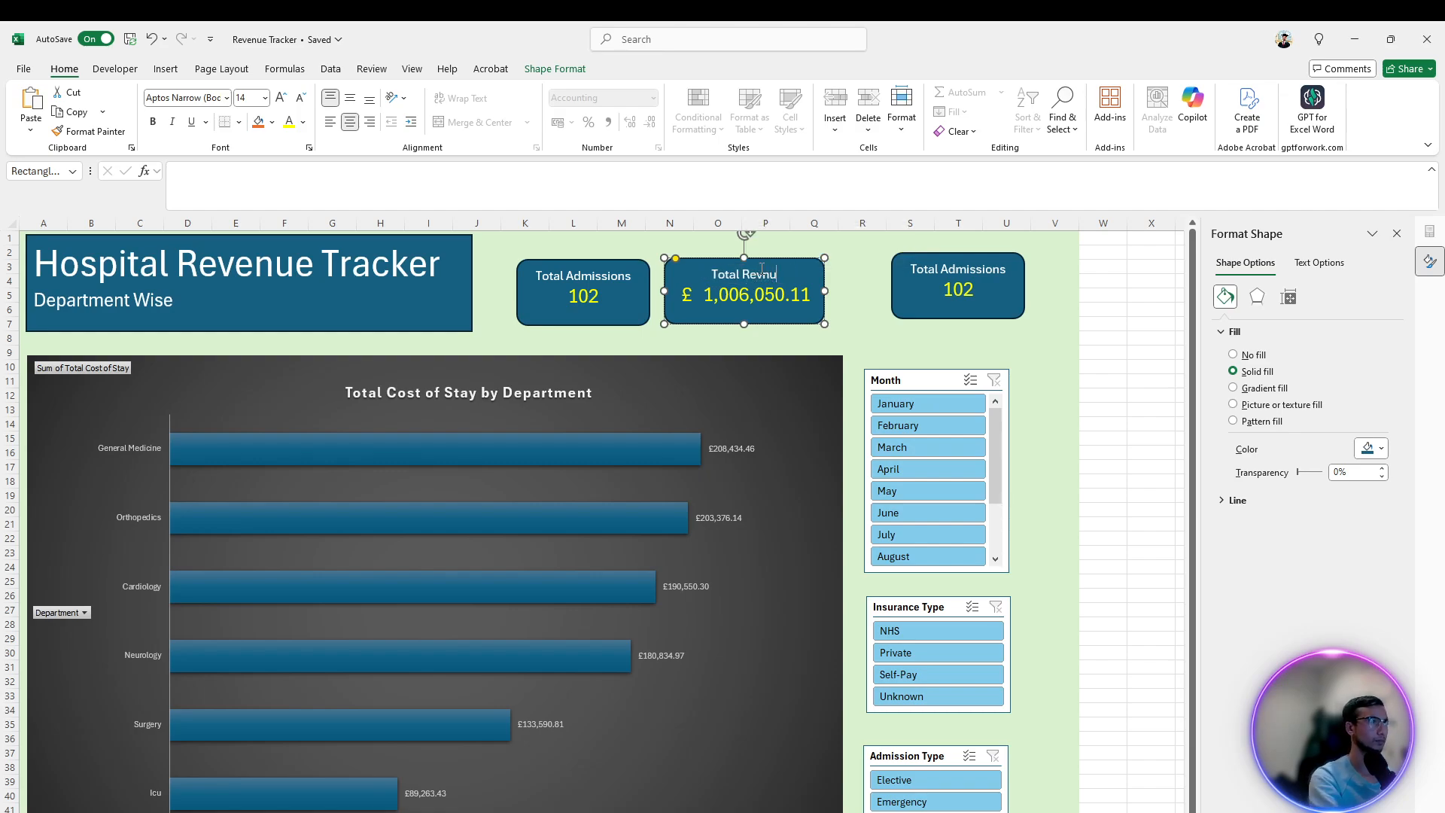
key(BackSpace)
key(BackSpace)
text(enue)
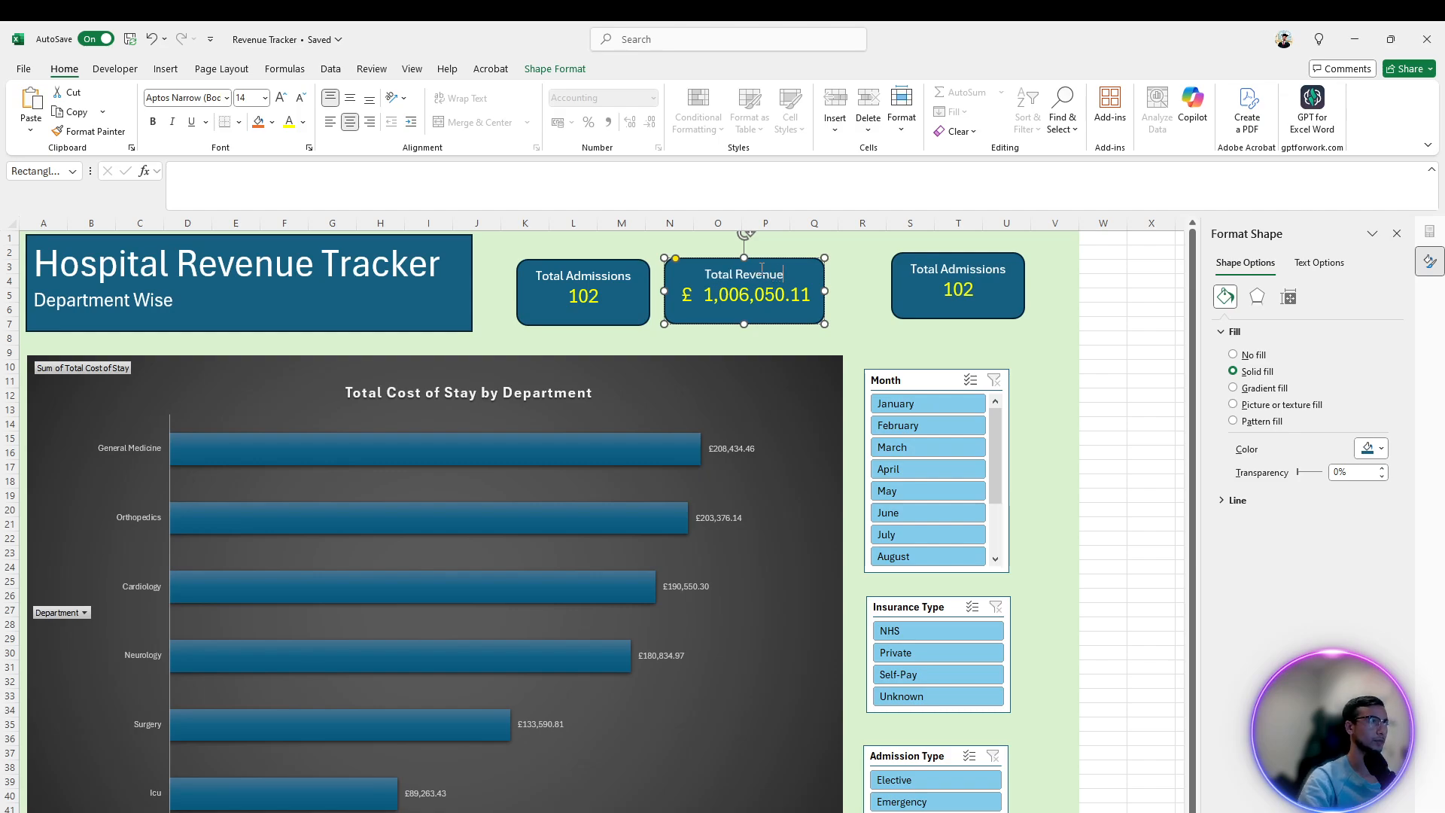
Replace 102 on the third card with the average LOS value from N4 of the data sheet, pasted as text only
click(957, 270)
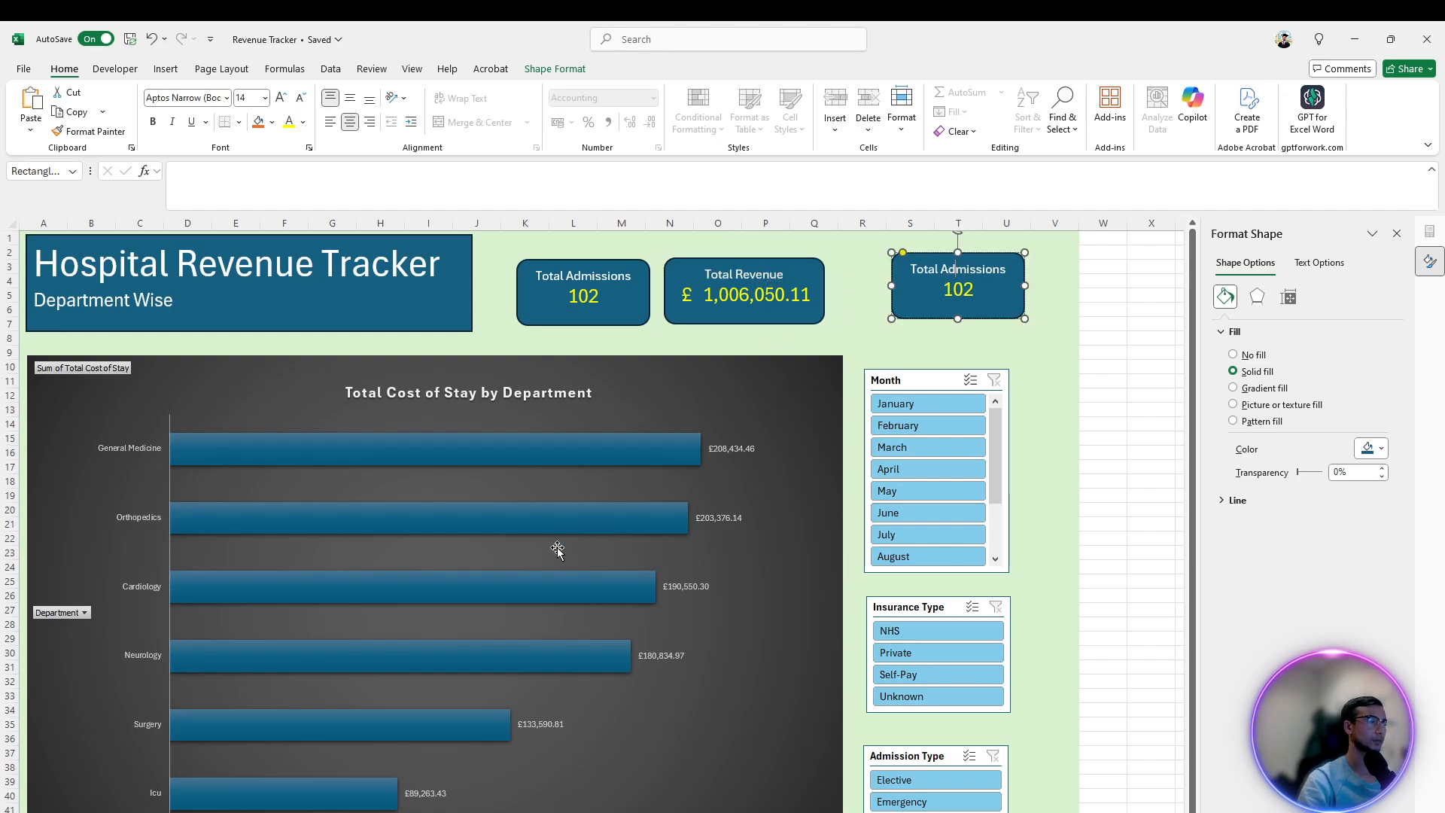
key(ctrl+Page_Up)
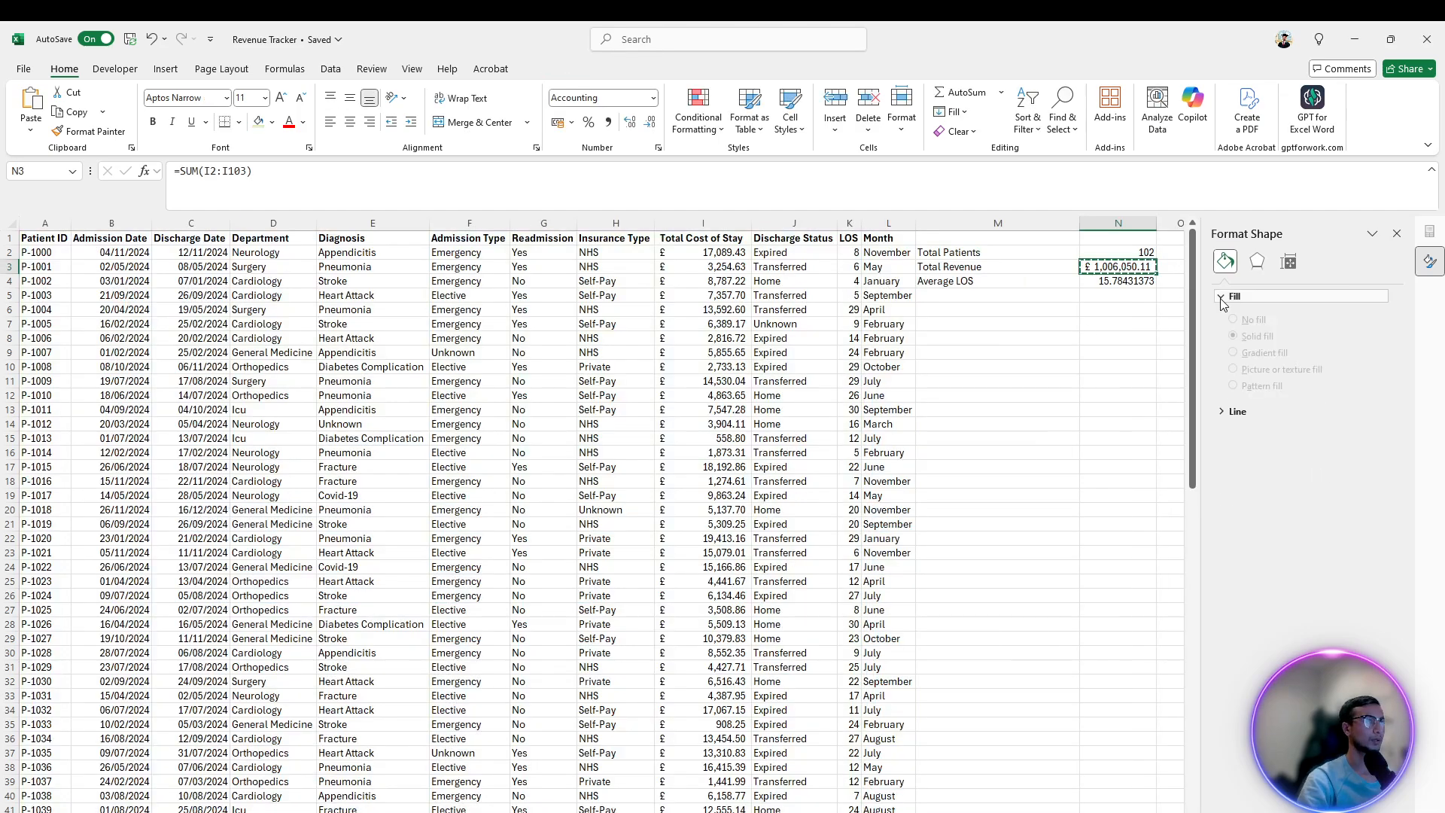
click(1117, 279)
key(ctrl+c)
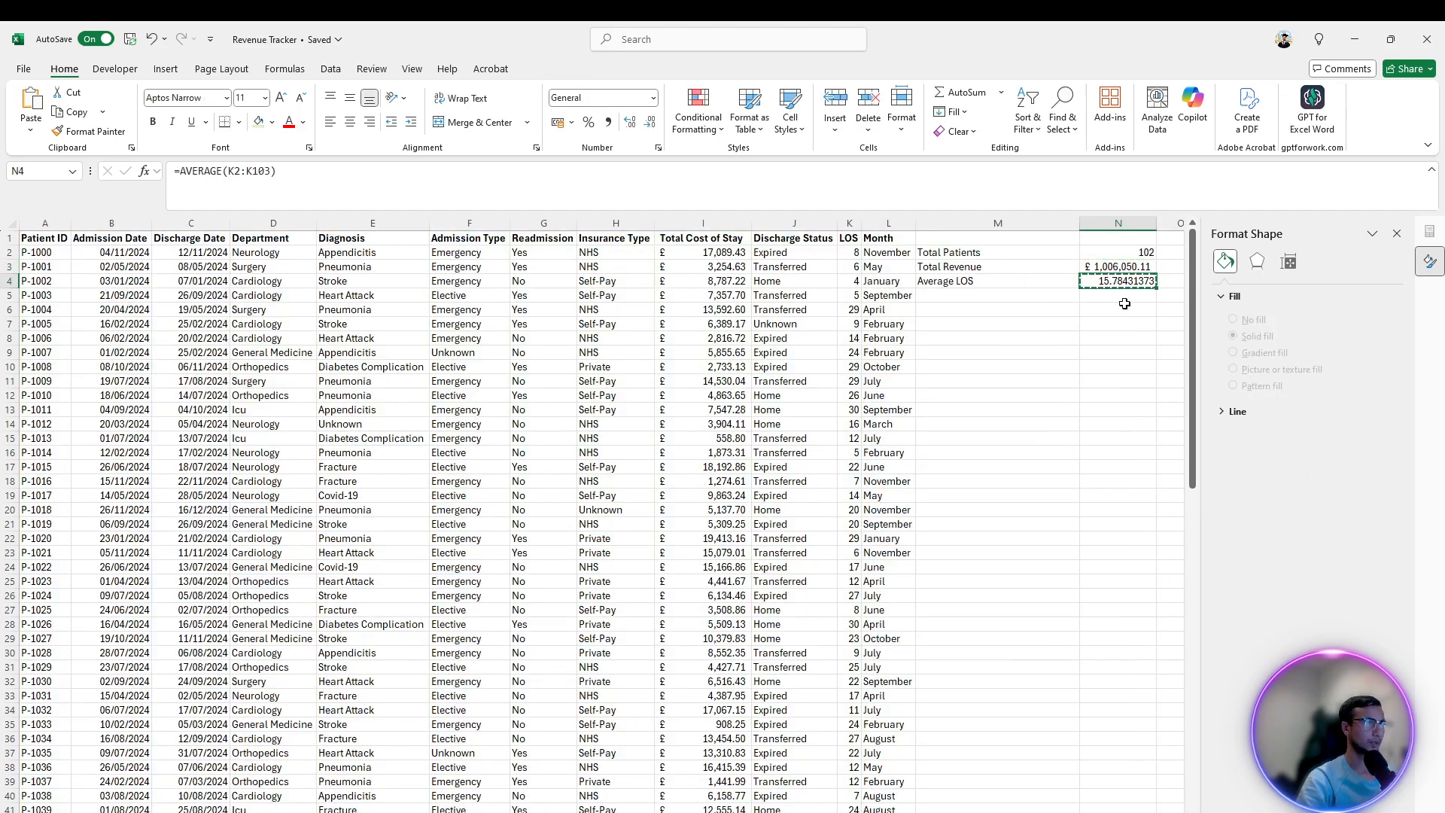
key(ctrl+Page_Down)
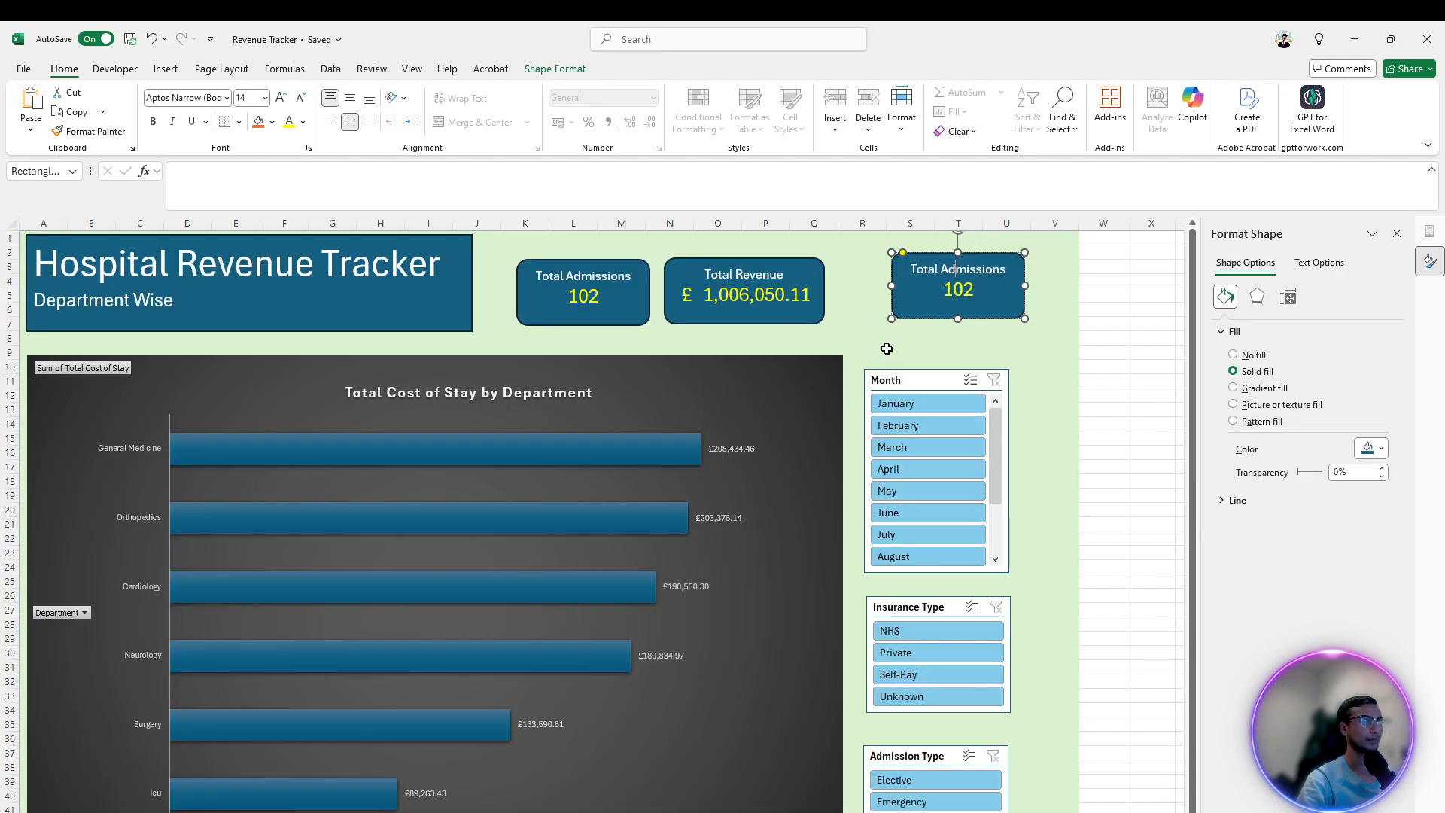
double_click(958, 289)
right_click(960, 286)
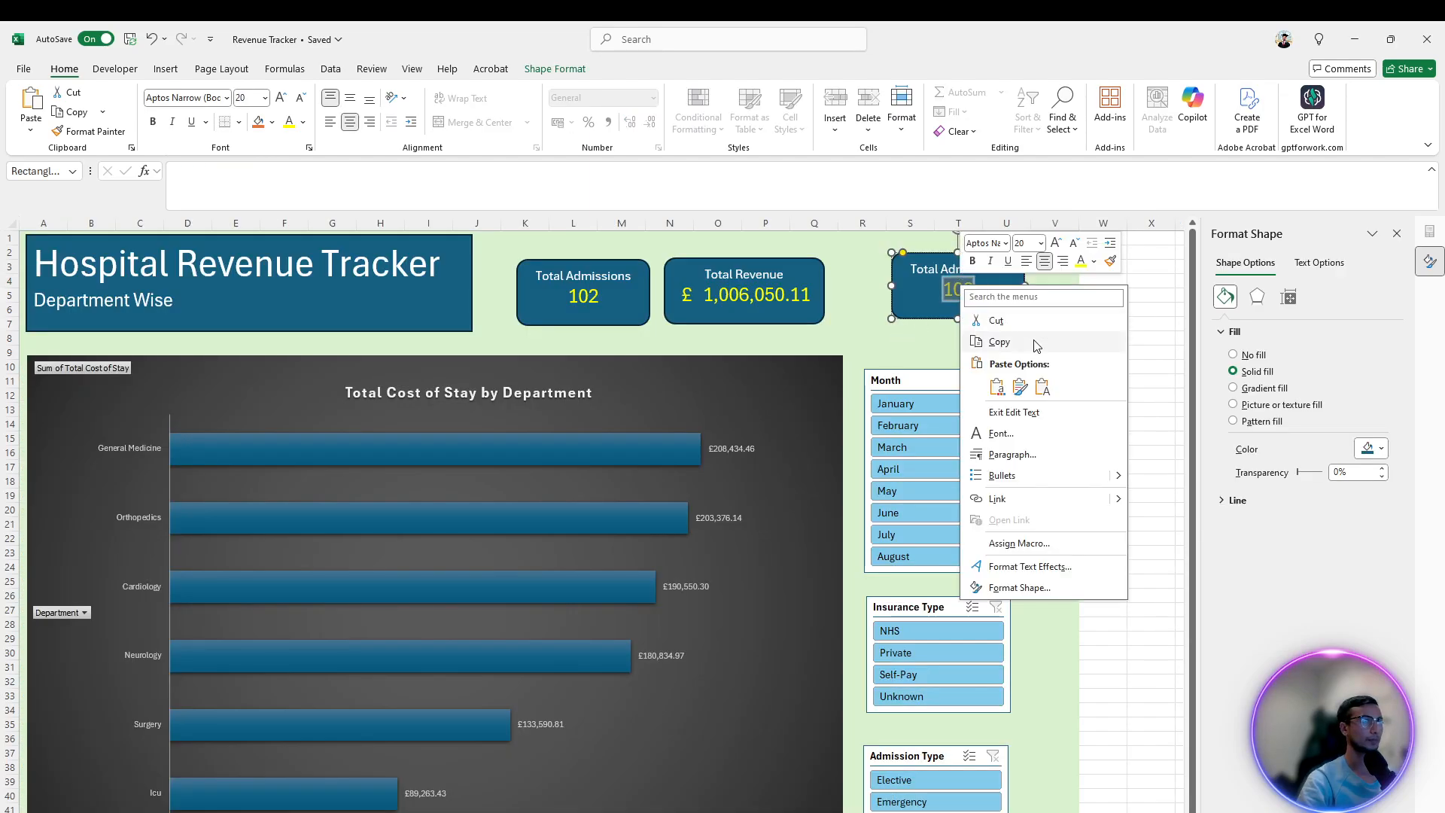
click(1043, 387)
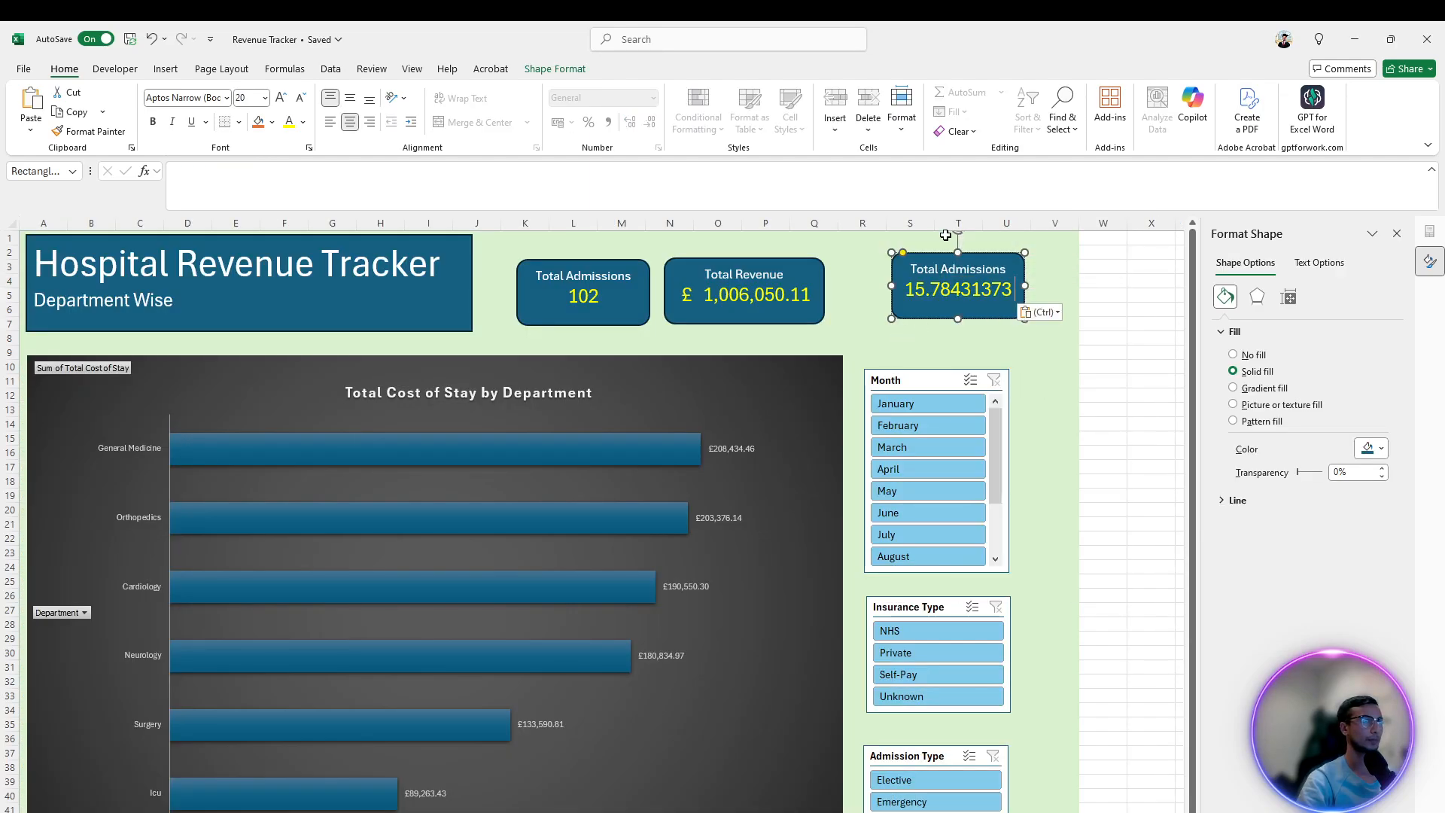
Change the third card's heading to "Average LOS" and move the card next to the Total Revenue card, level with the row
triple_click(971, 269)
text(Aver)
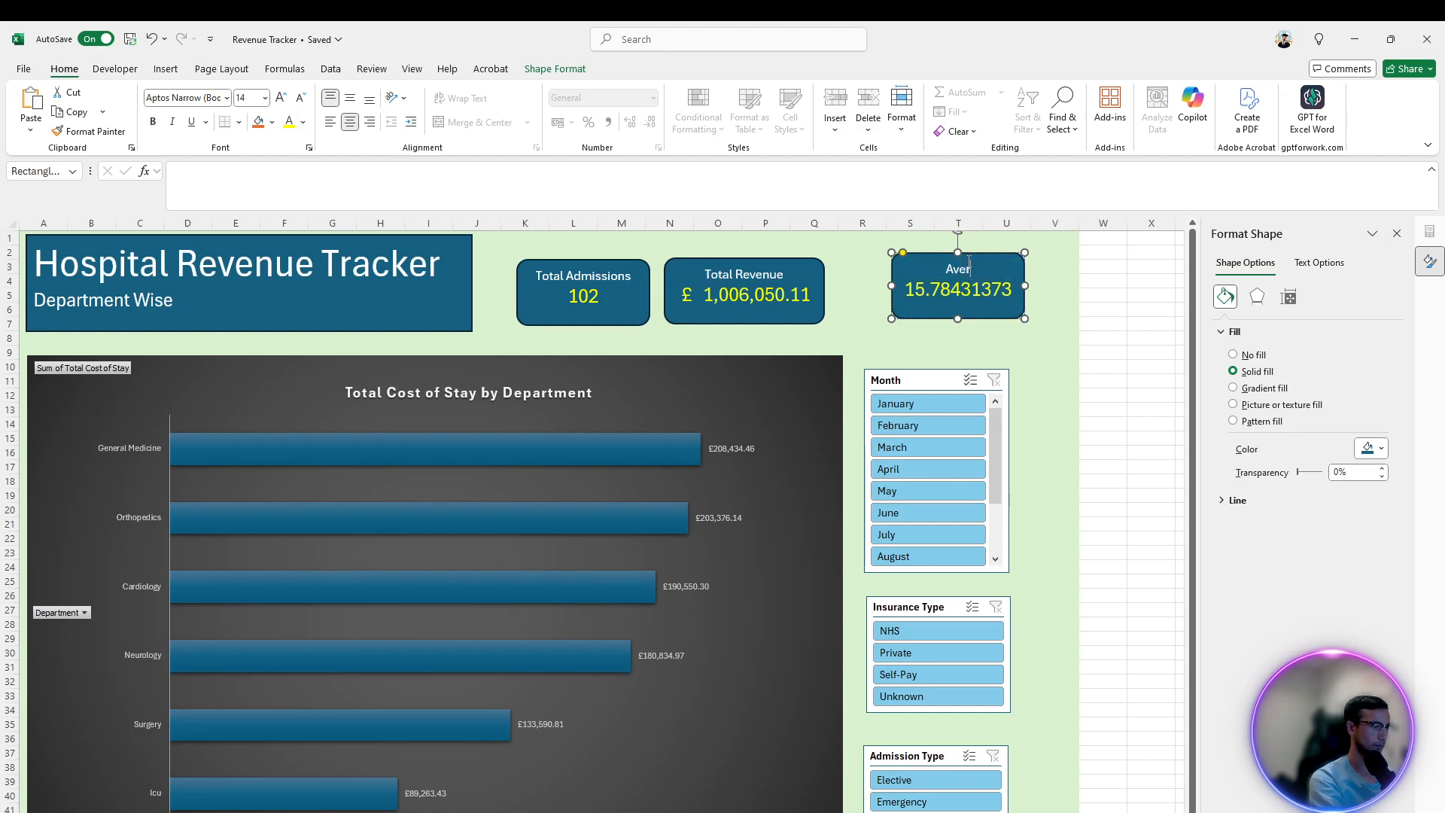
text(age LOS)
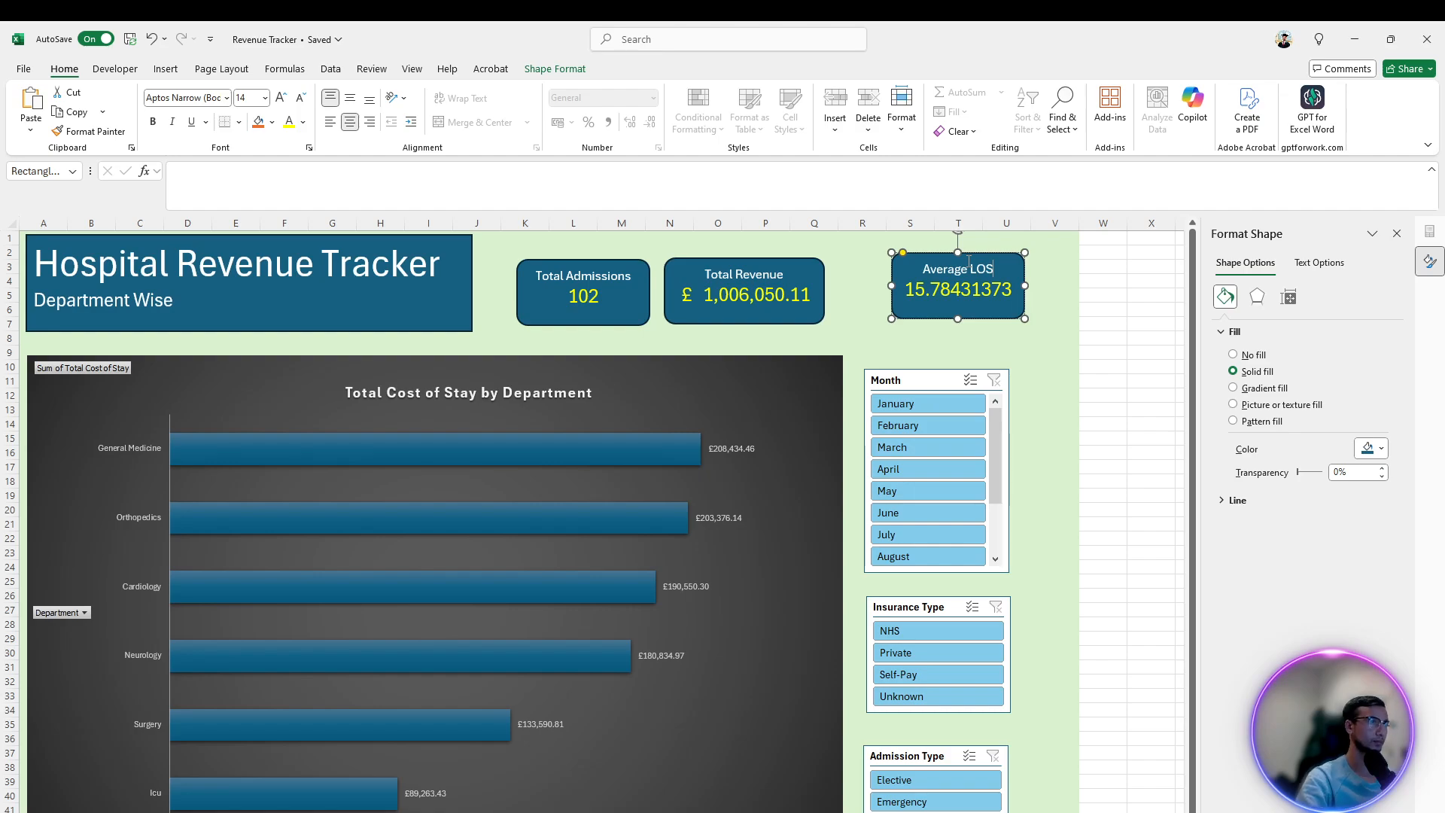
click(1016, 352)
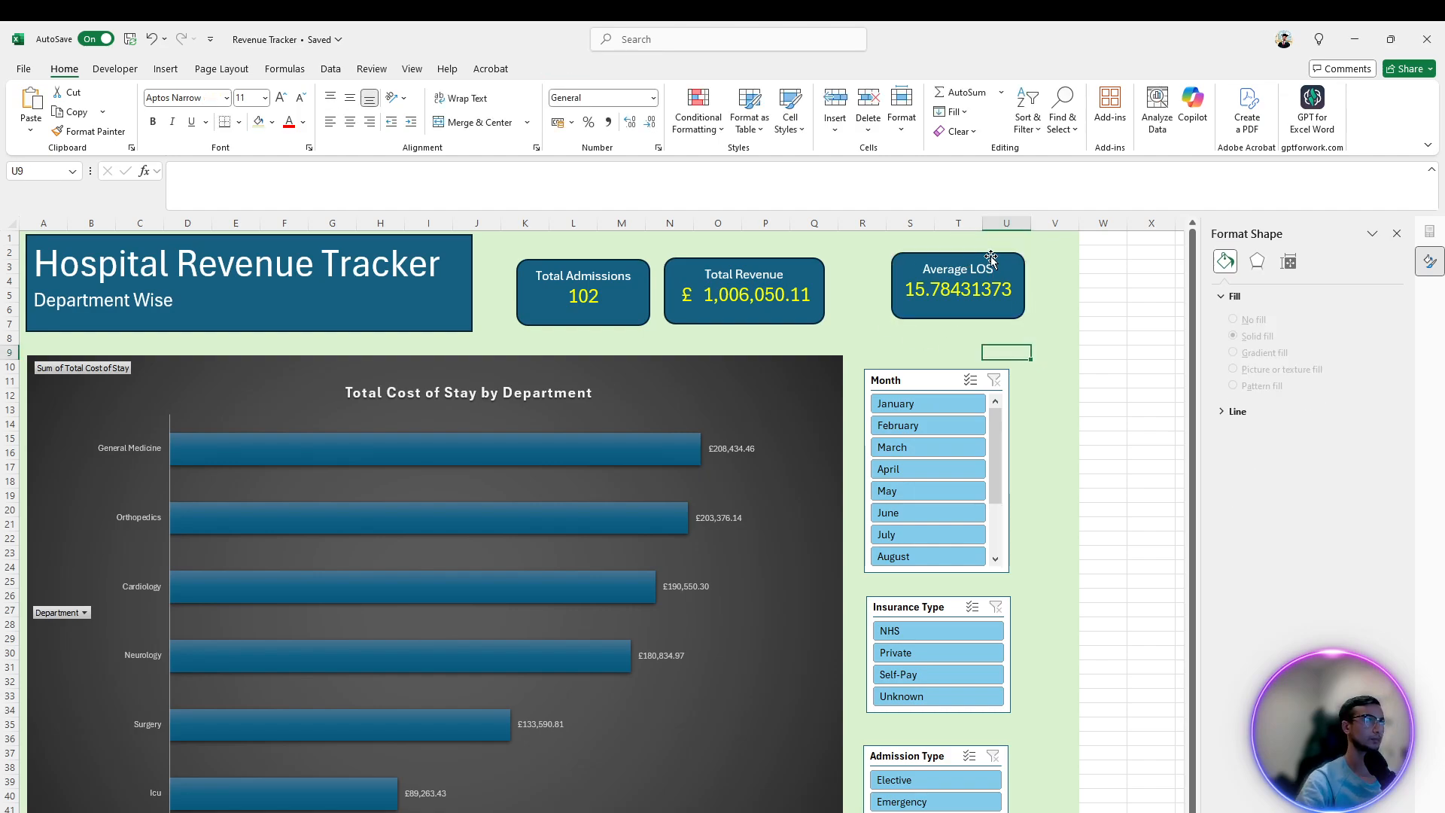
drag(990, 259, 940, 266)
click(1058, 297)
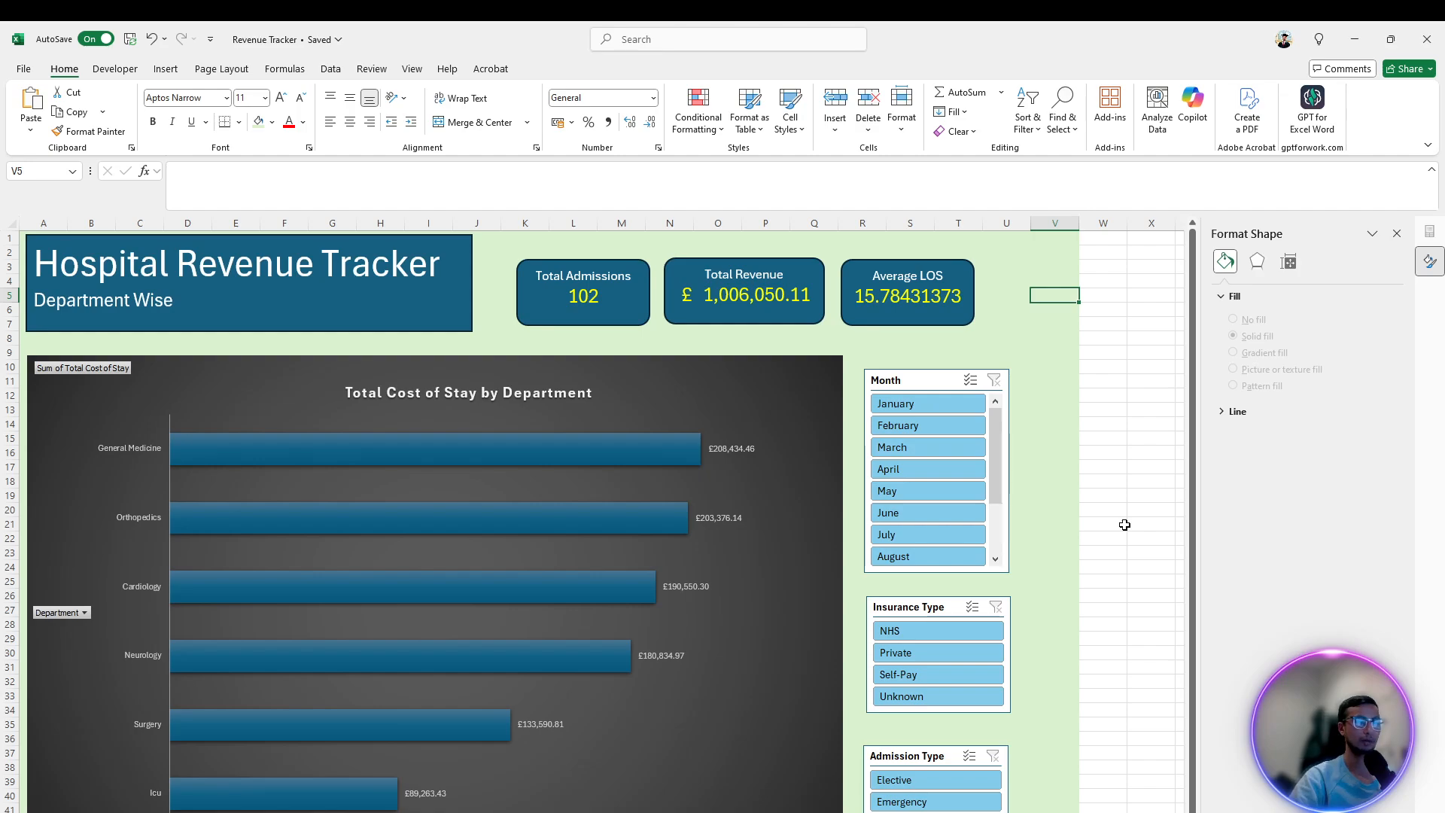
click(1033, 585)
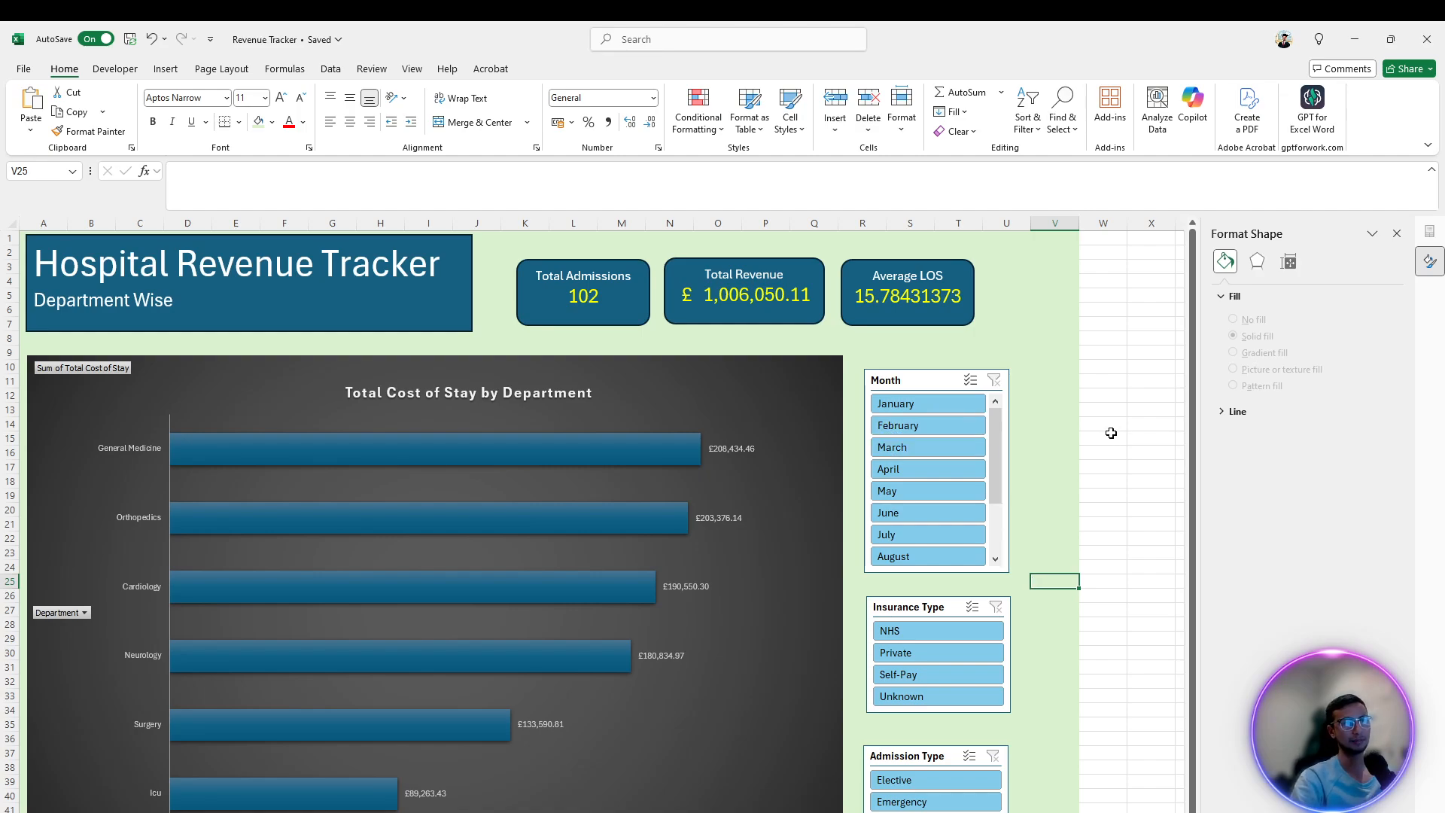
key(alt+Tab)
key(Tab)
key(Tab)
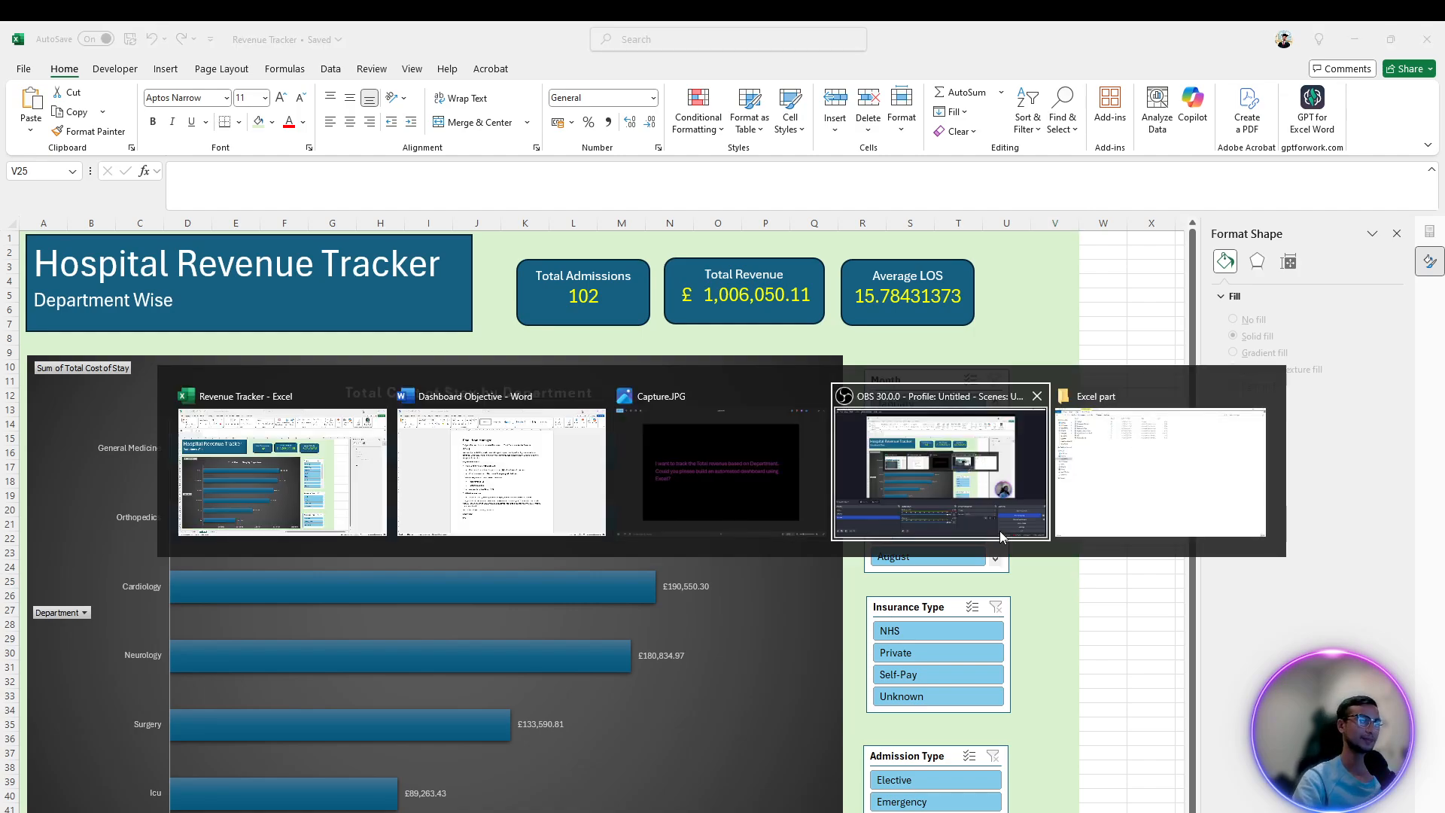